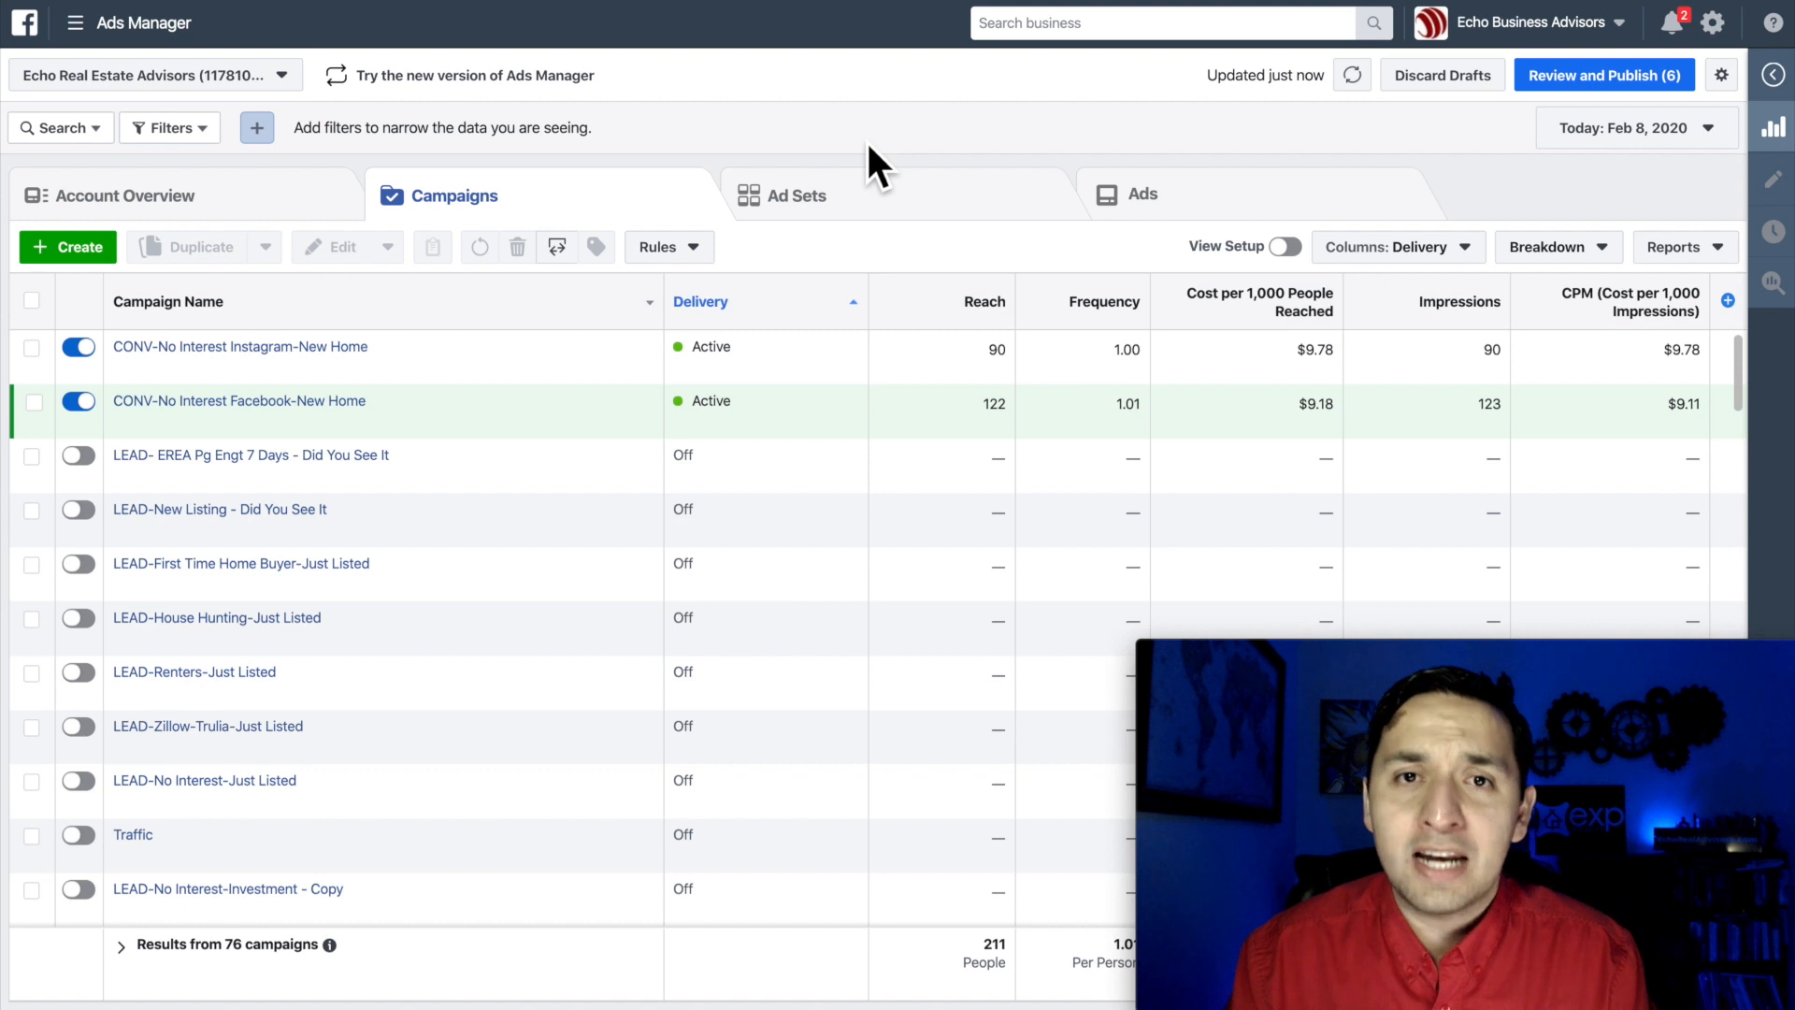
Step: Look through the existing campaigns in the ad account, and examine the full overview of available business tools
scroll(563, 587, down, 15)
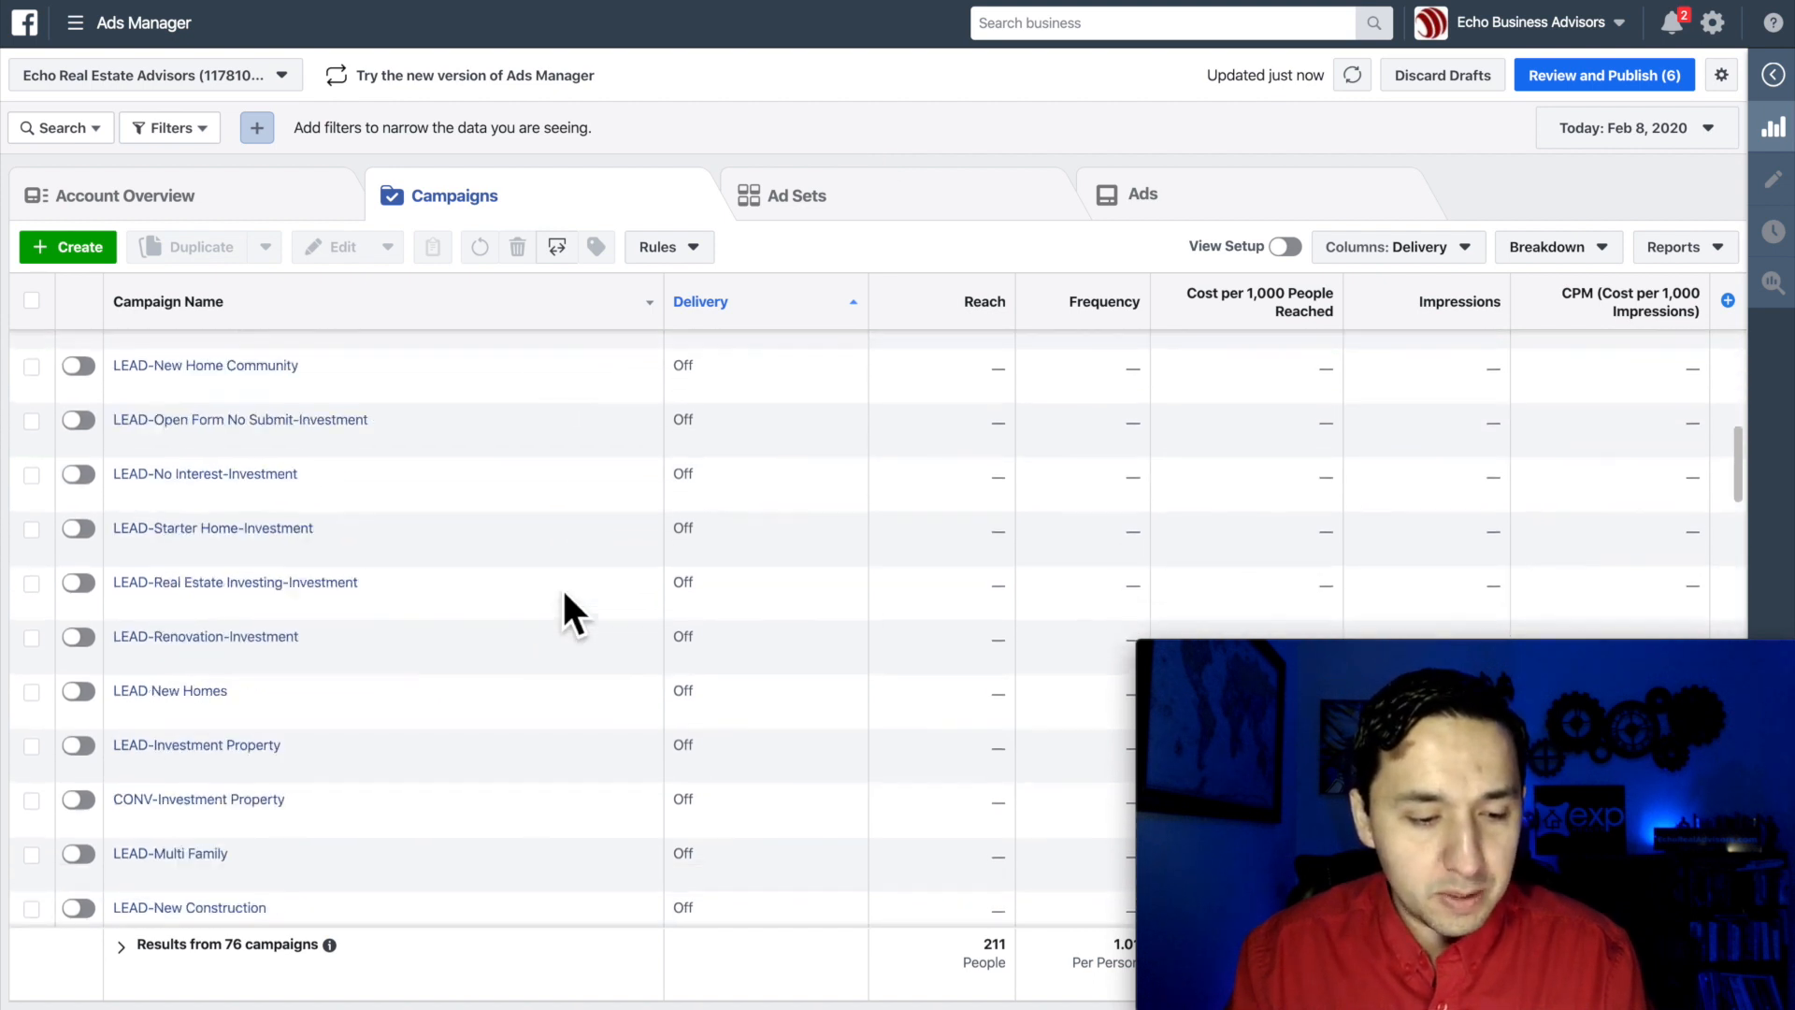
scroll(565, 596, down, 10)
scroll(565, 596, up, 6)
scroll(563, 586, up, 15)
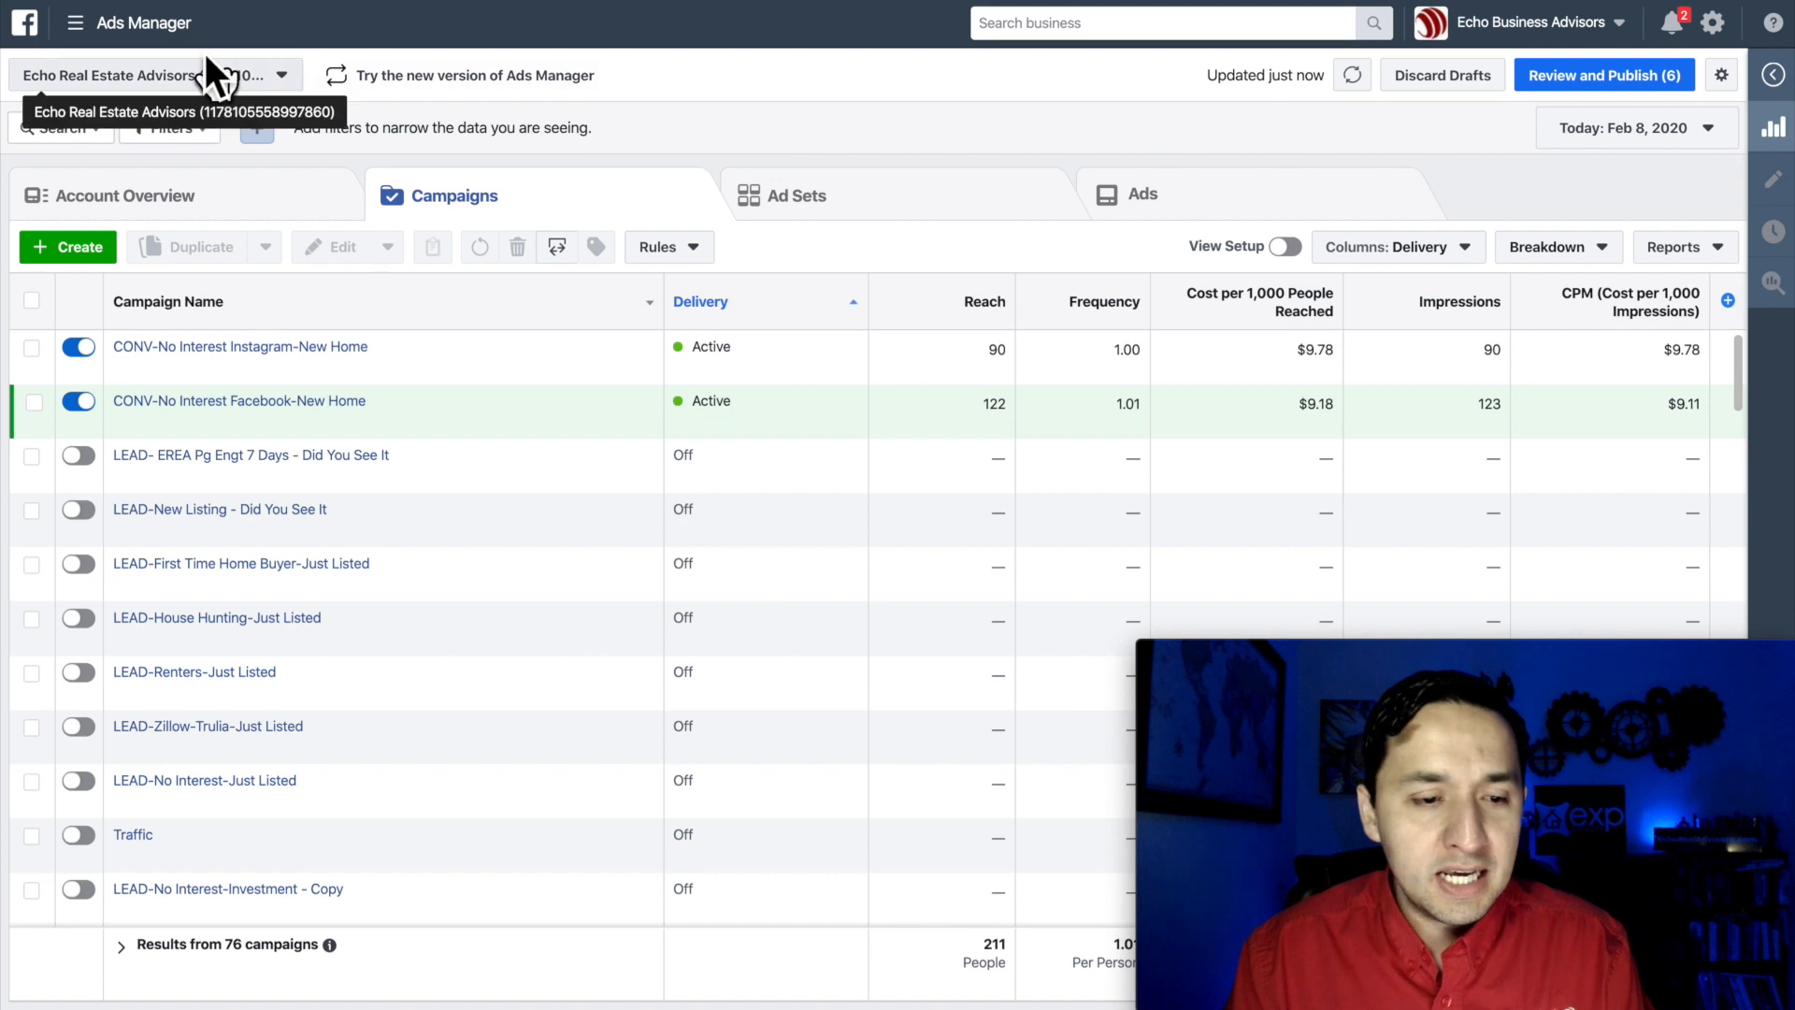
click(124, 22)
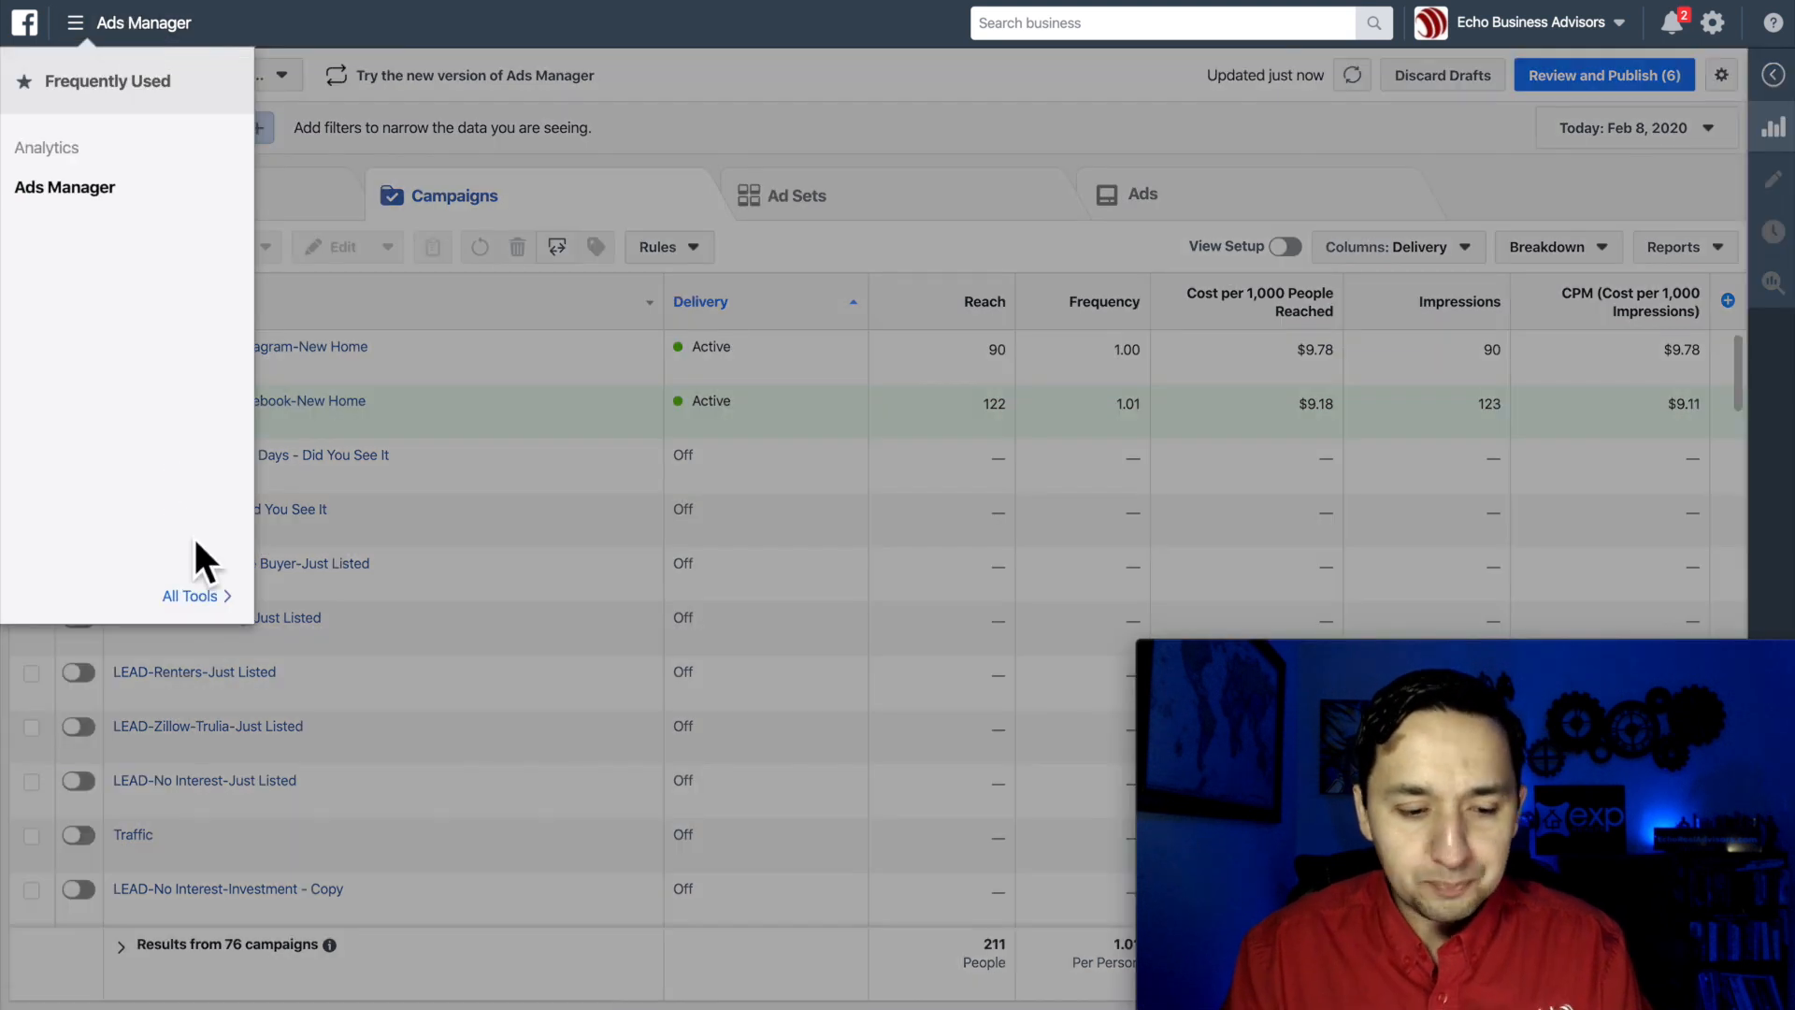
click(192, 596)
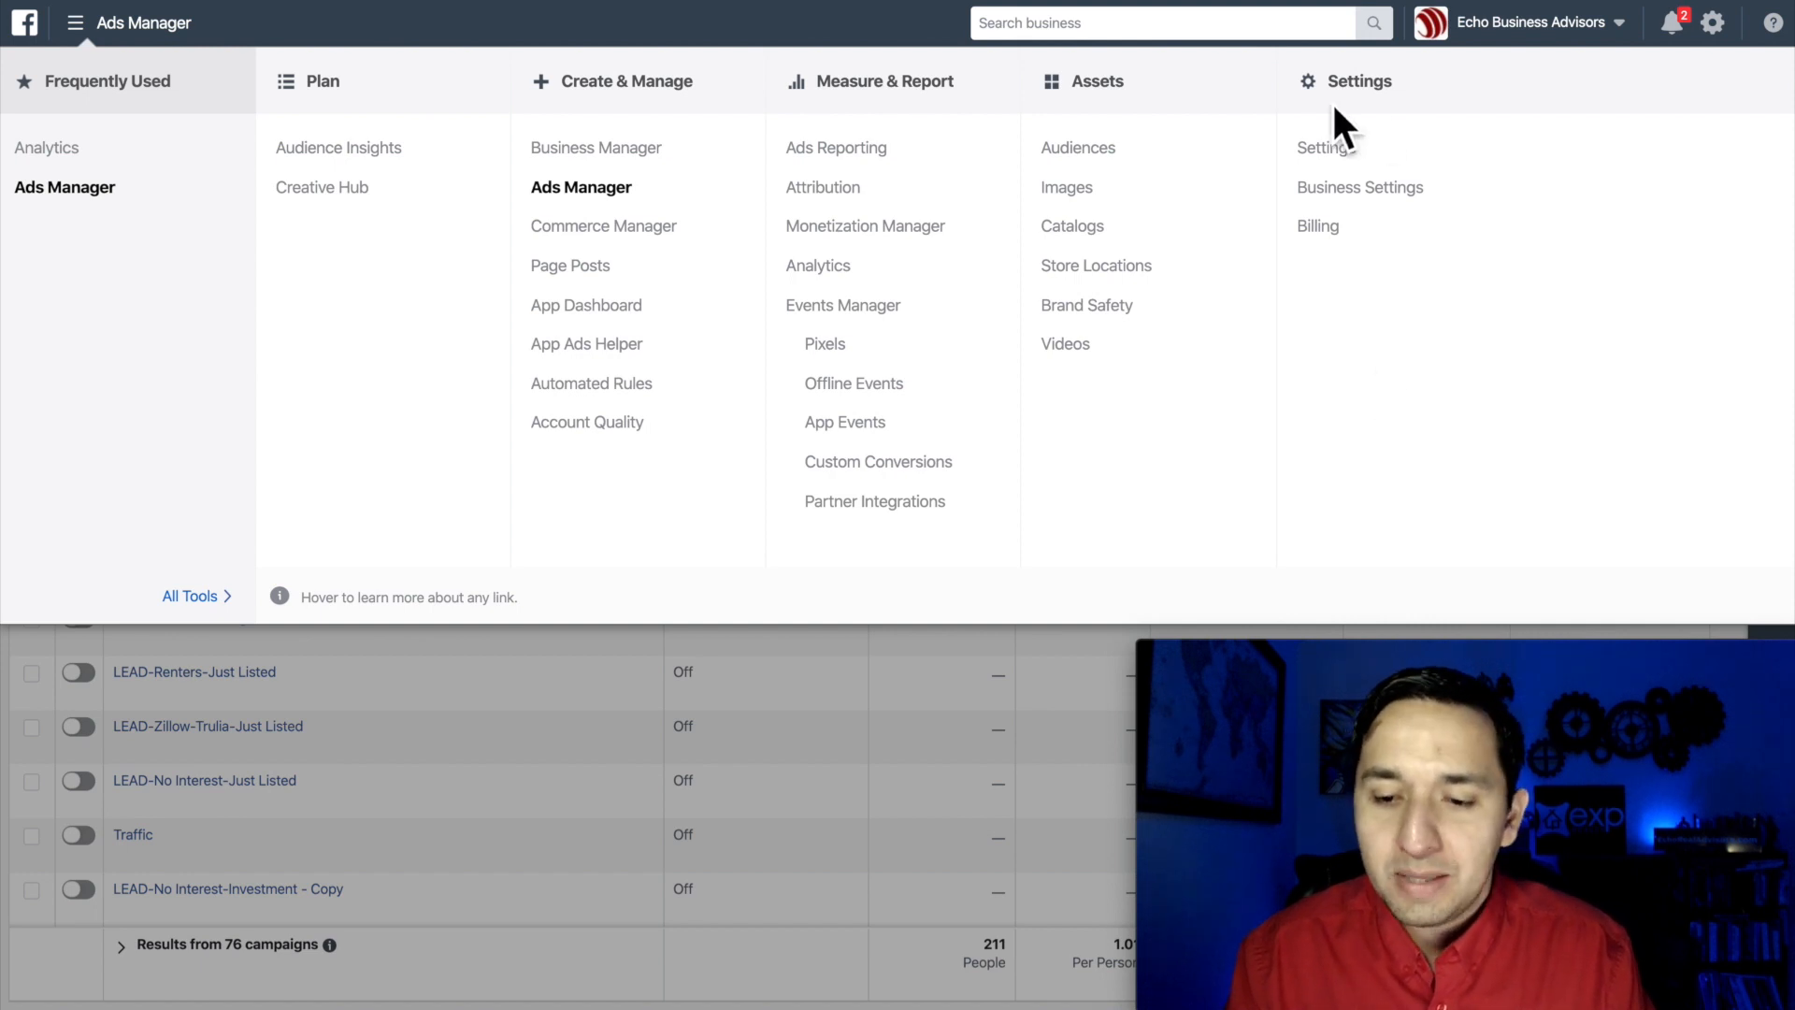
click(475, 681)
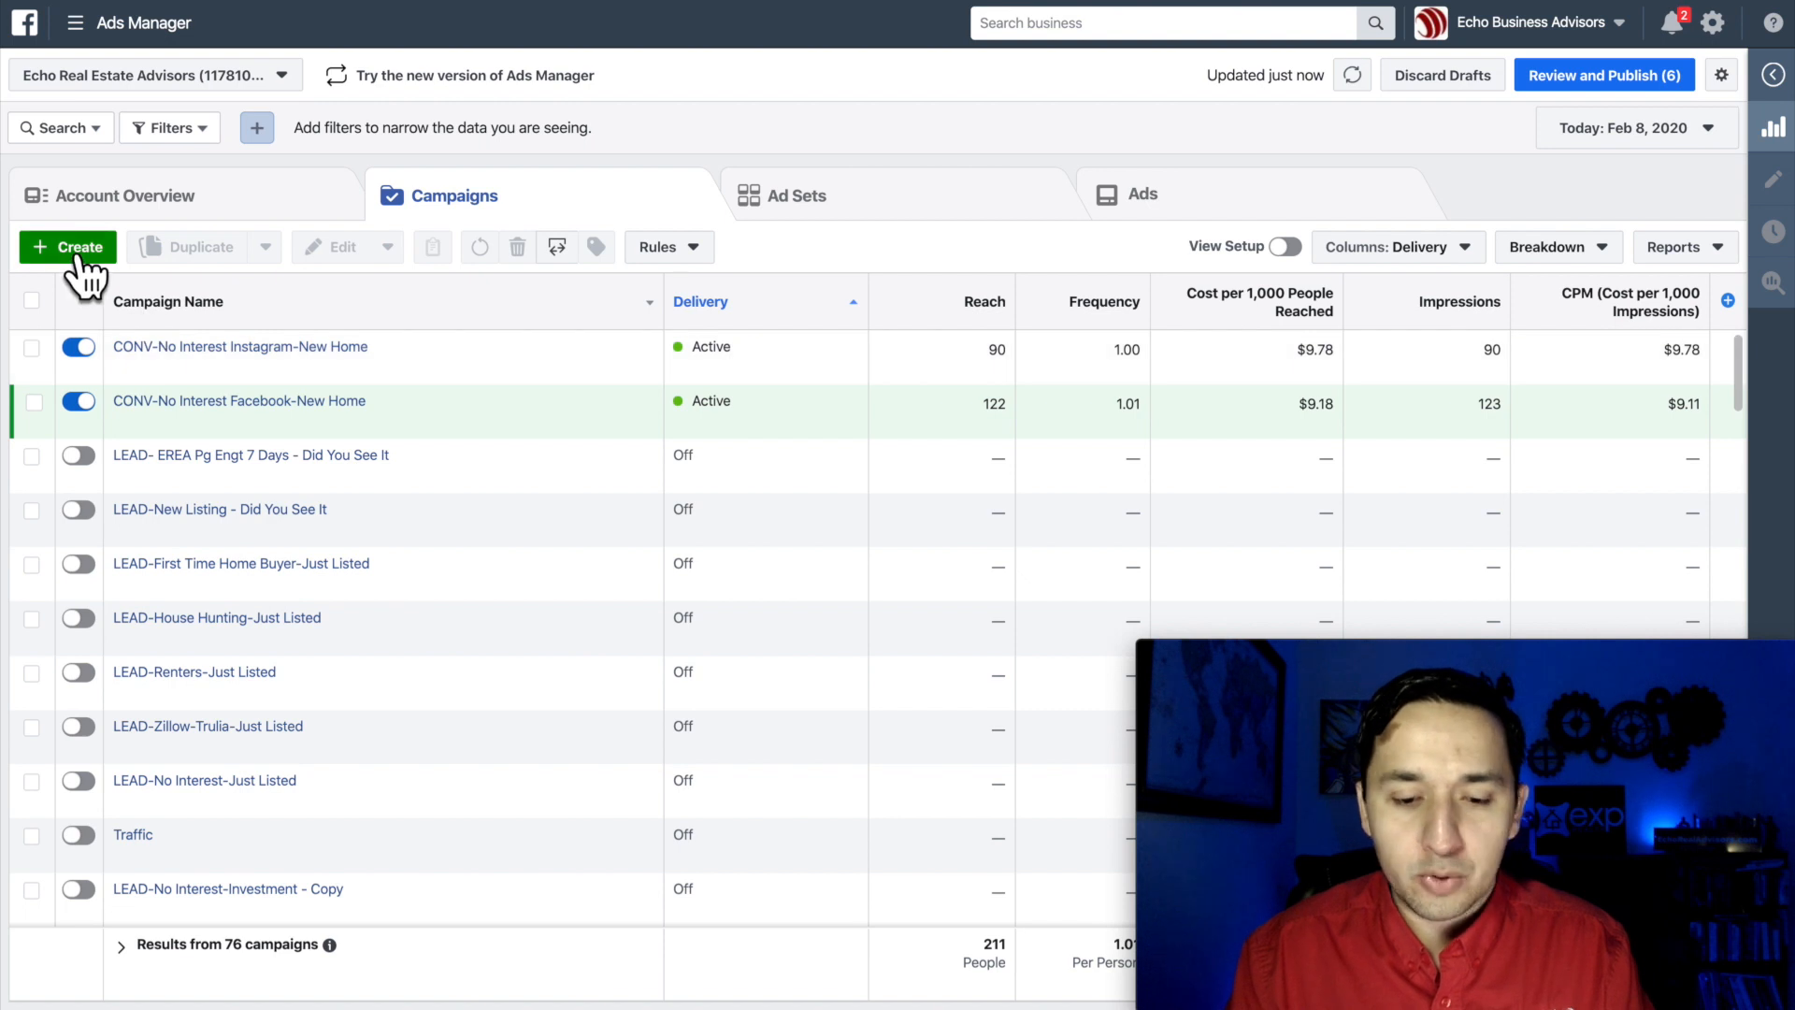
Step: Start creating a new campaign, look at the Quick Creation form, and return to Guided Creation
click(75, 249)
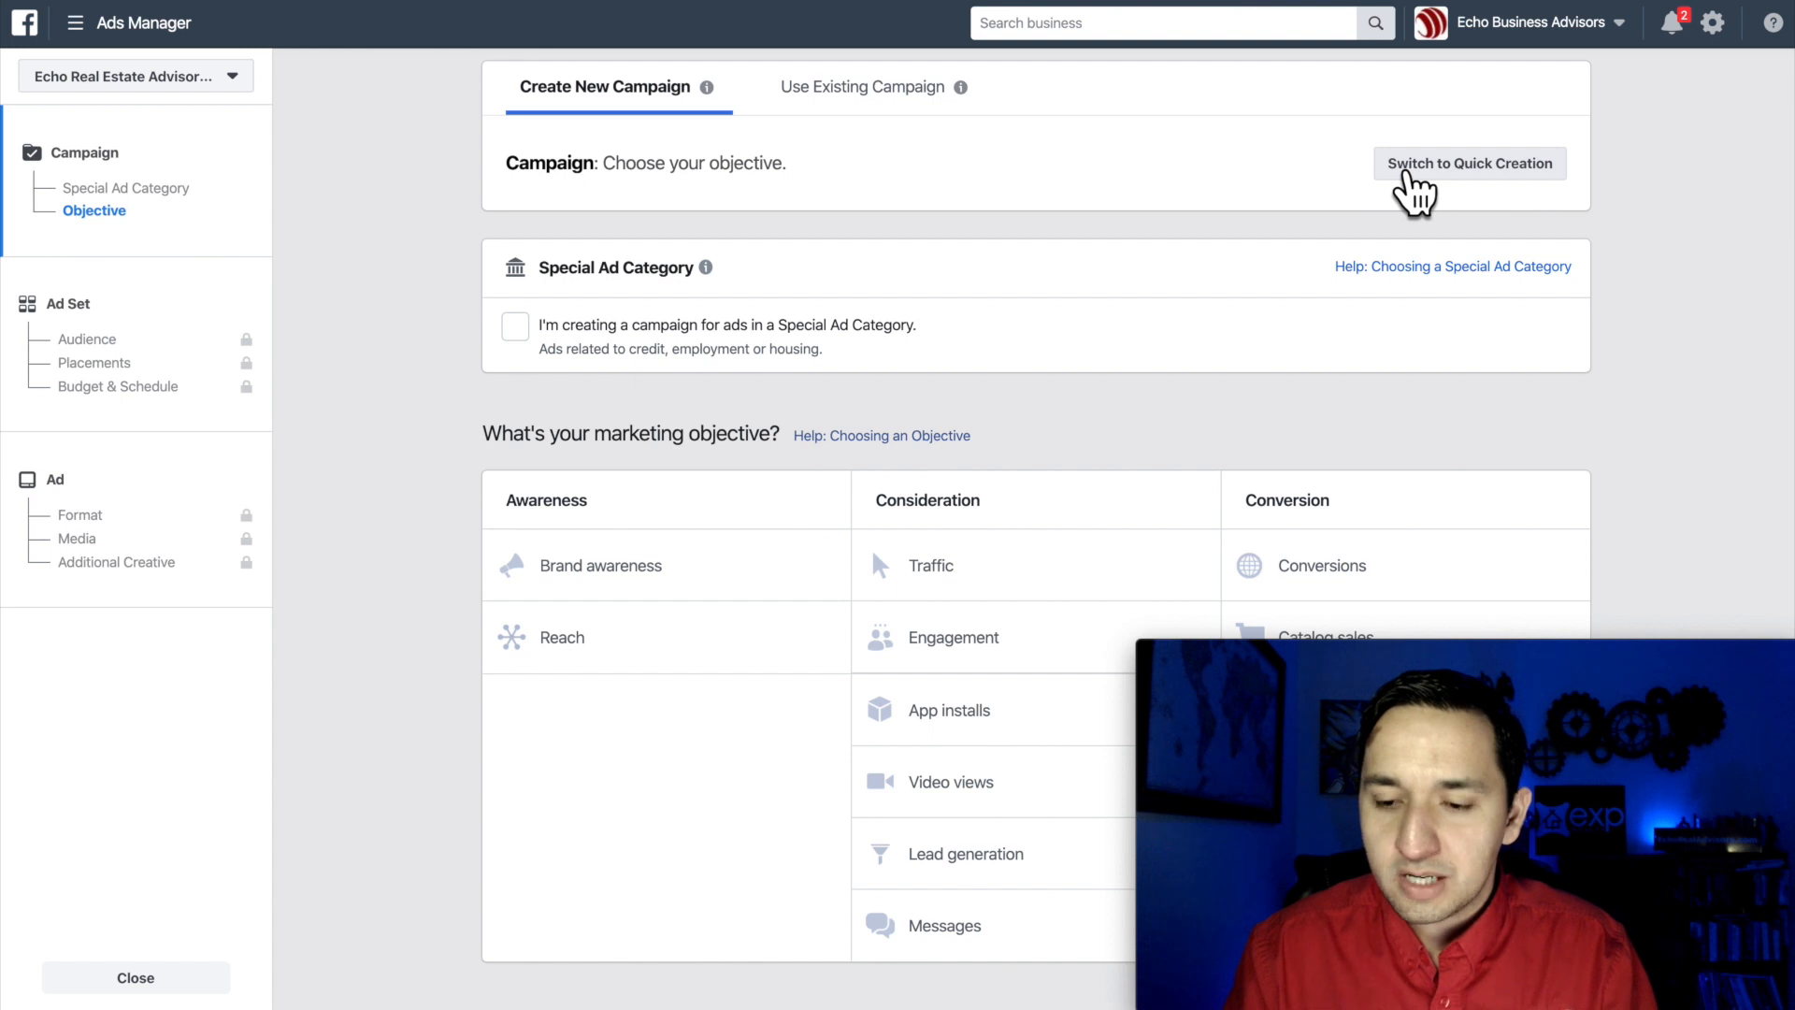
click(1408, 174)
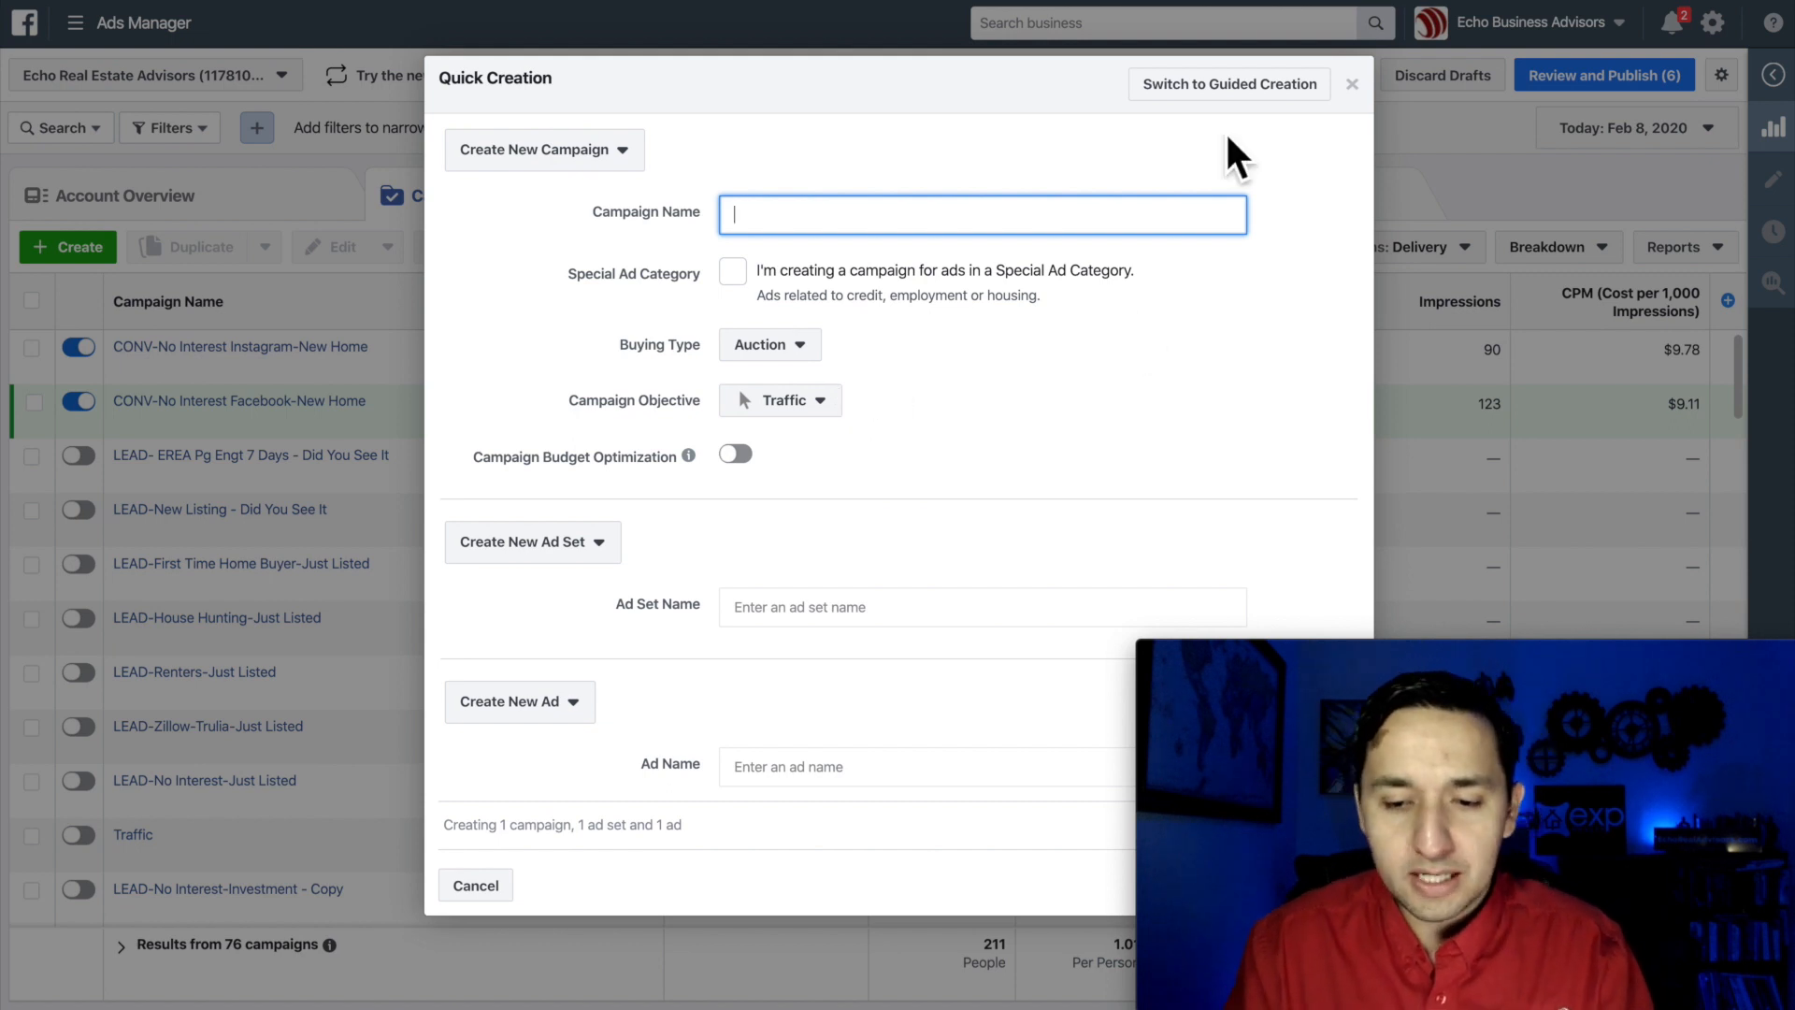
click(1232, 86)
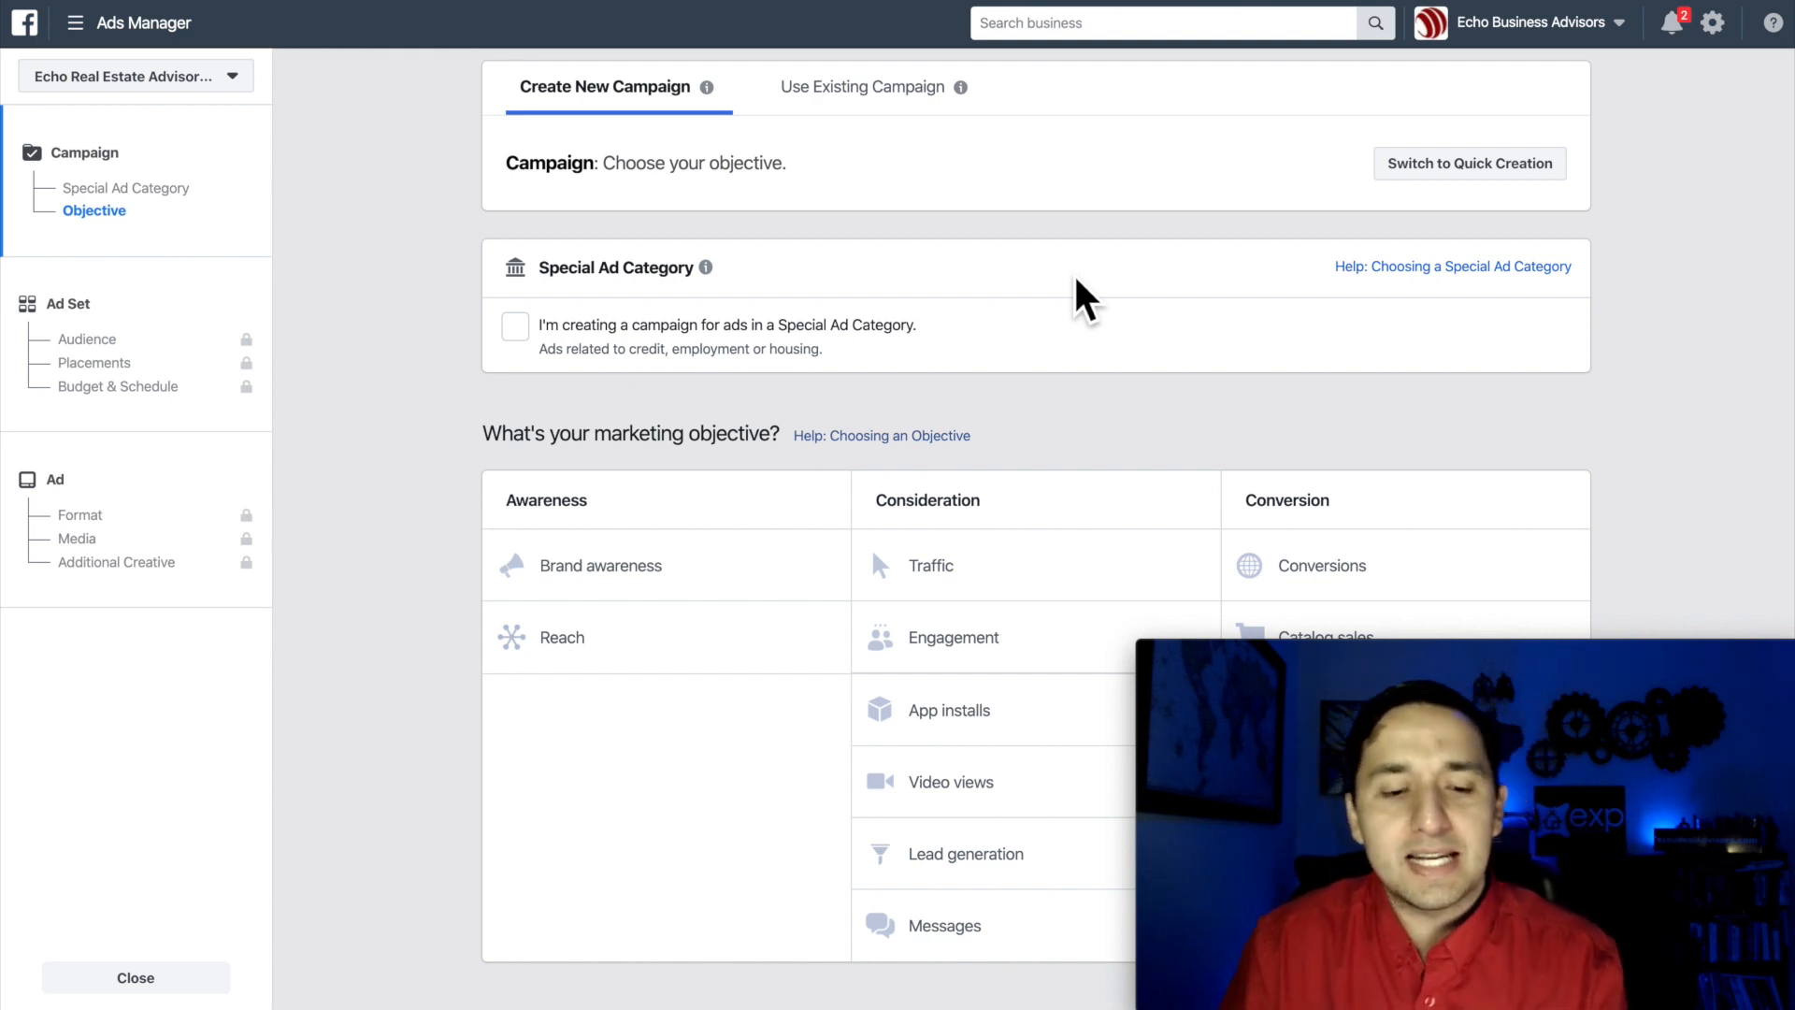
Step: Declare the campaign as a Special Ad Category with Housing as the ad category
click(515, 326)
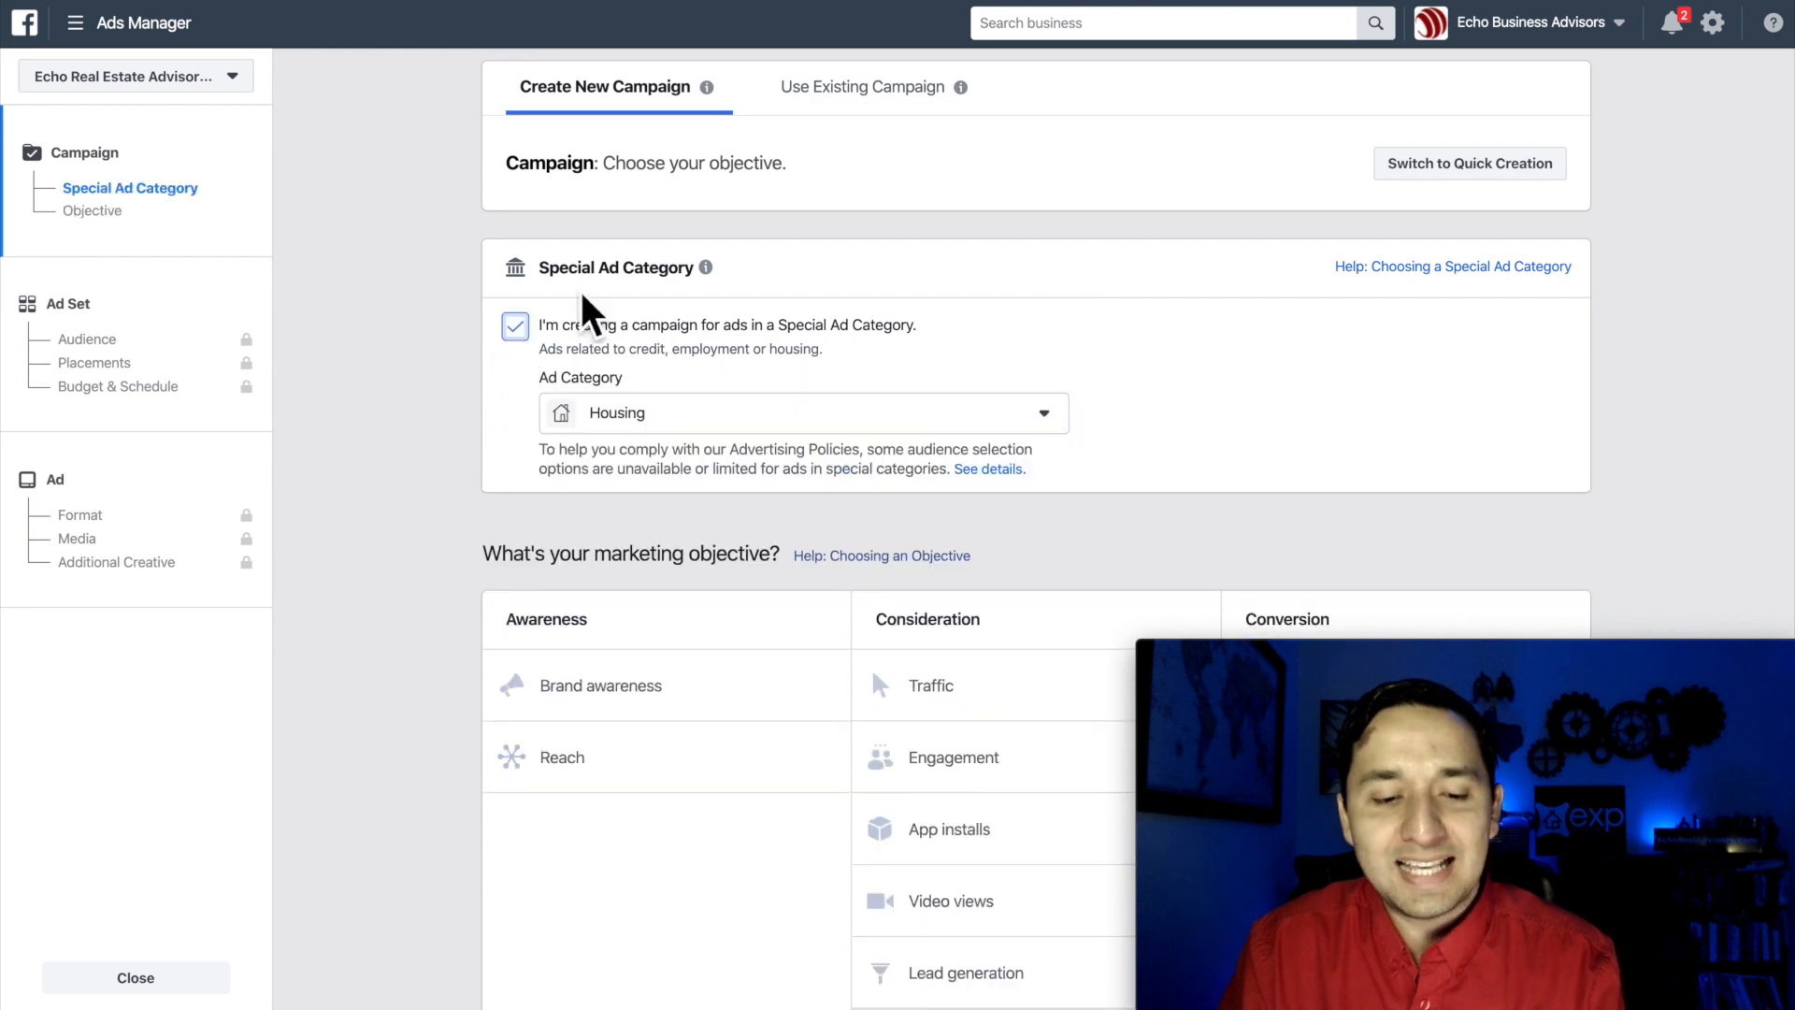
click(674, 425)
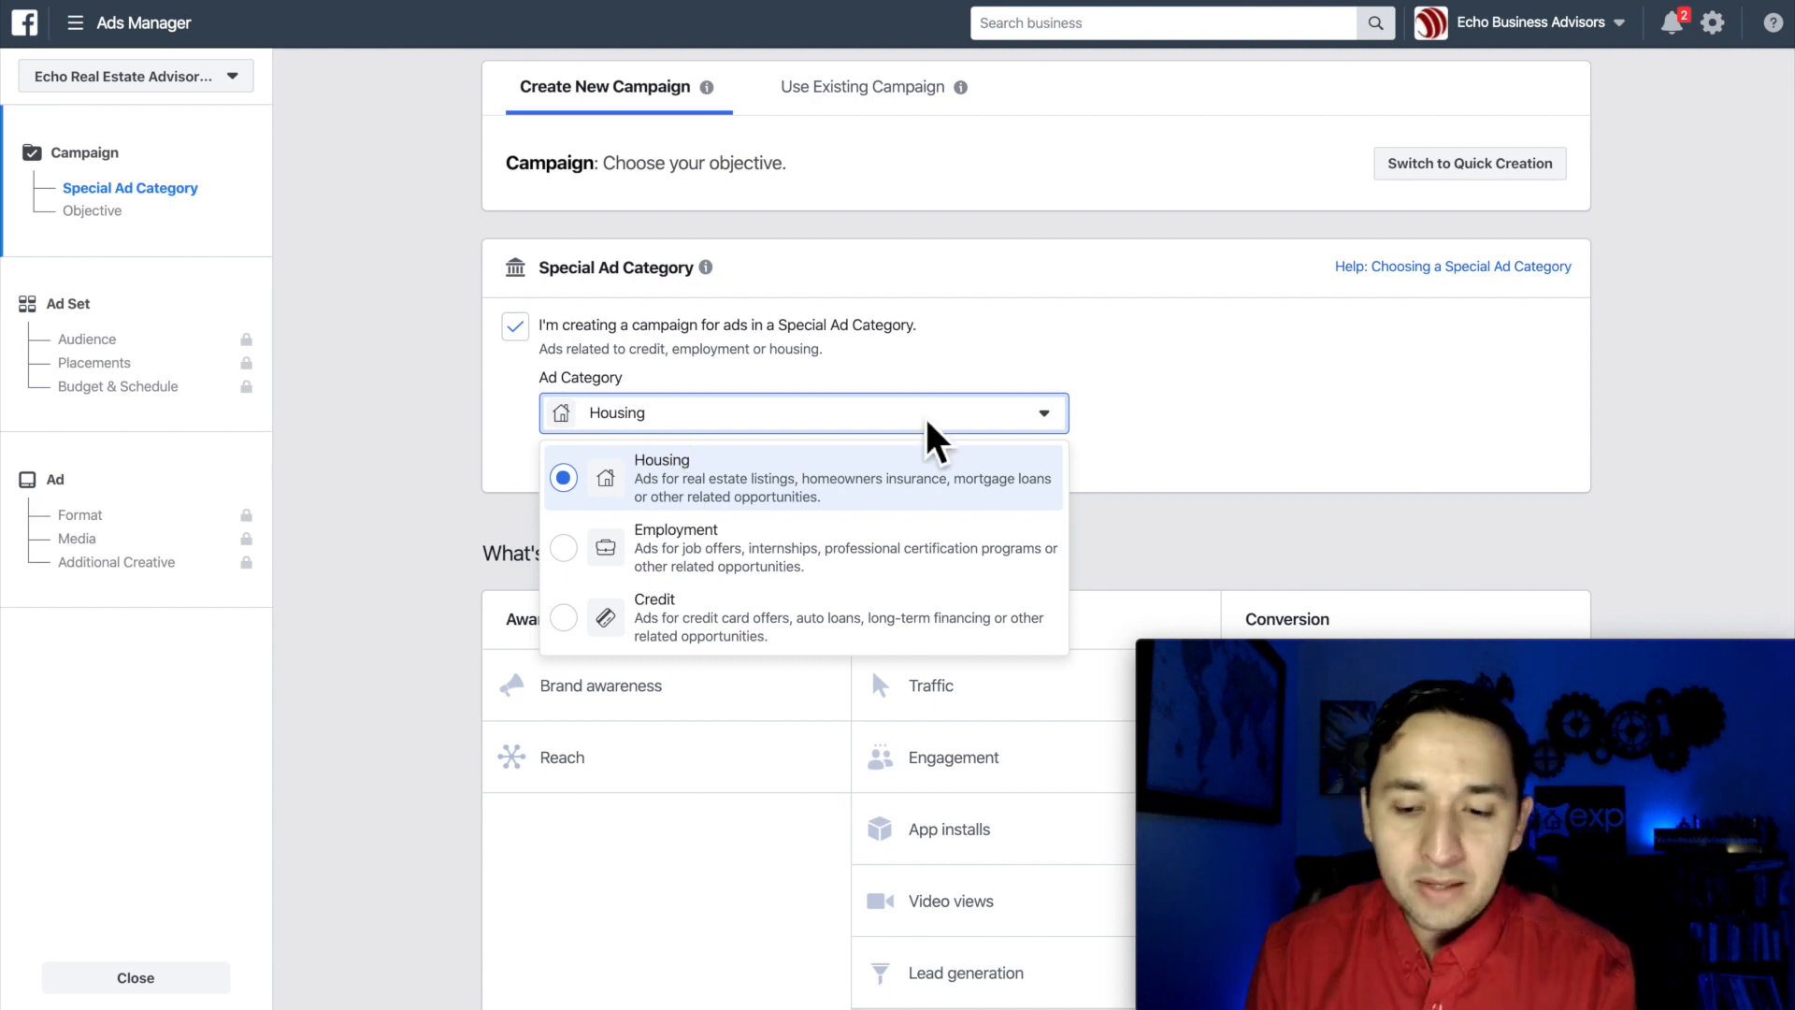
click(1145, 376)
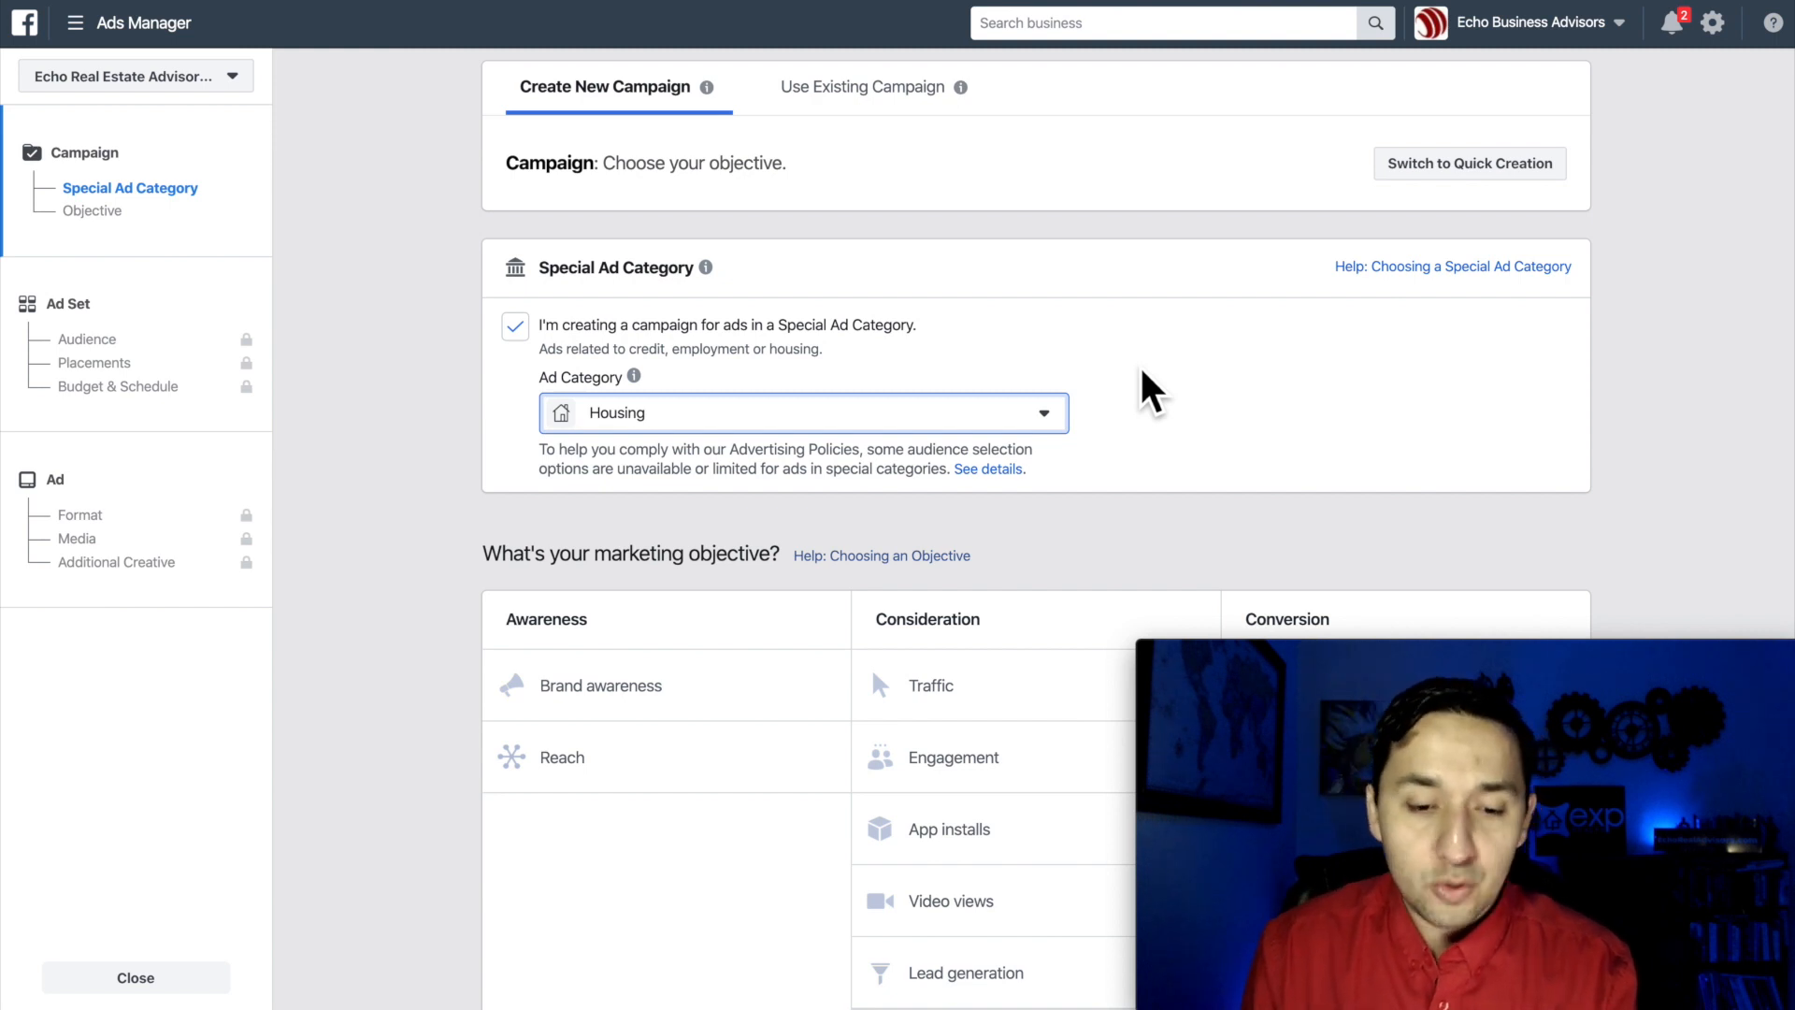
Step: Choose Traffic as the campaign's marketing objective
scroll(1152, 388, down, 1)
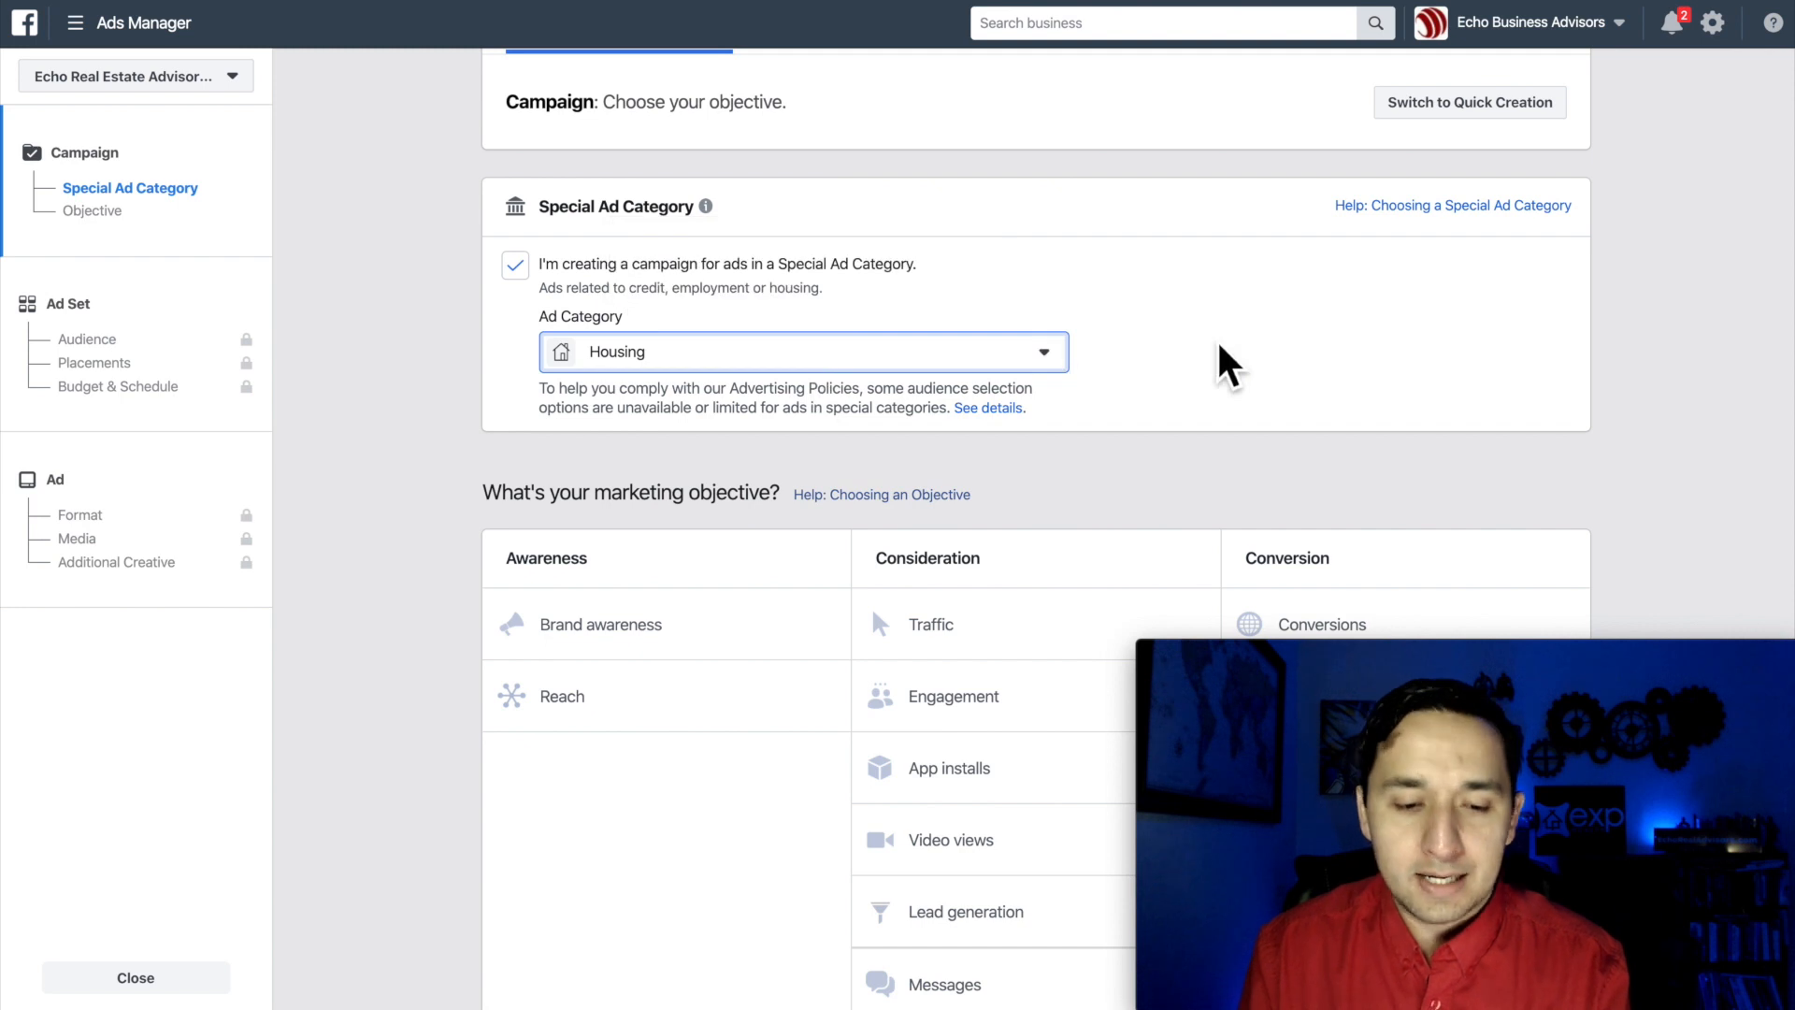
scroll(1228, 365, down, 1)
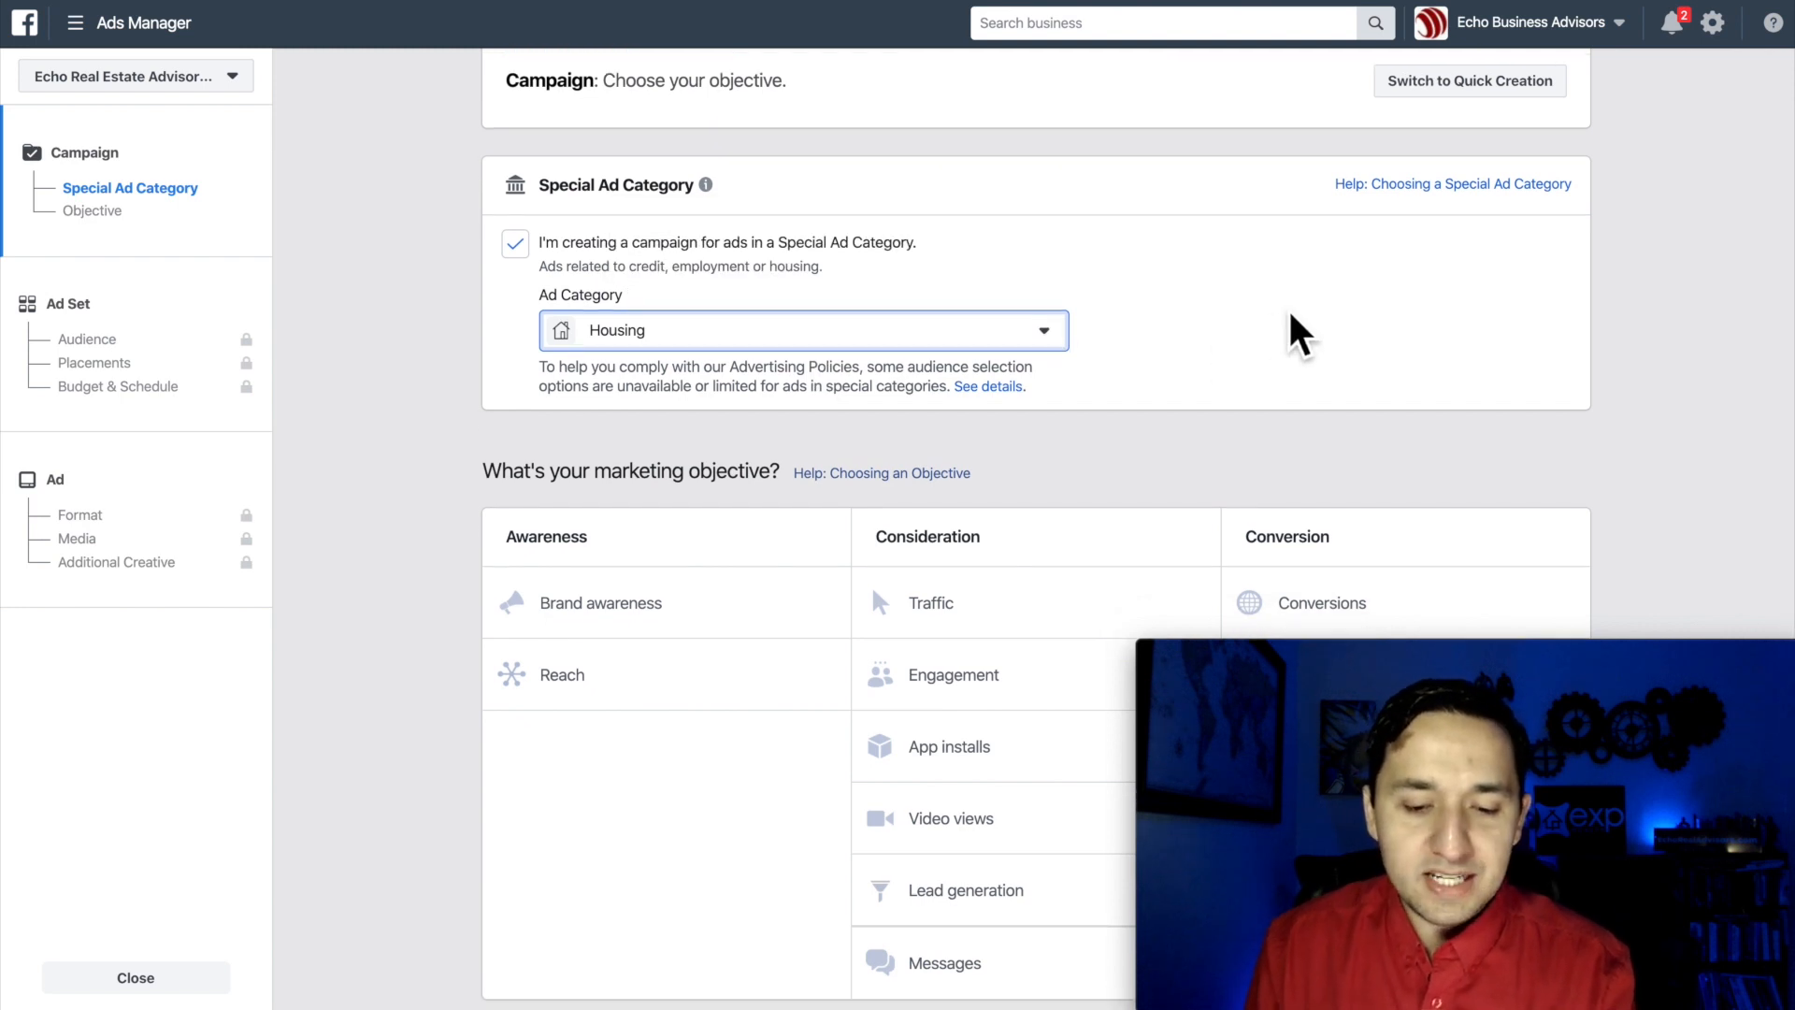
scroll(1292, 315, down, 1)
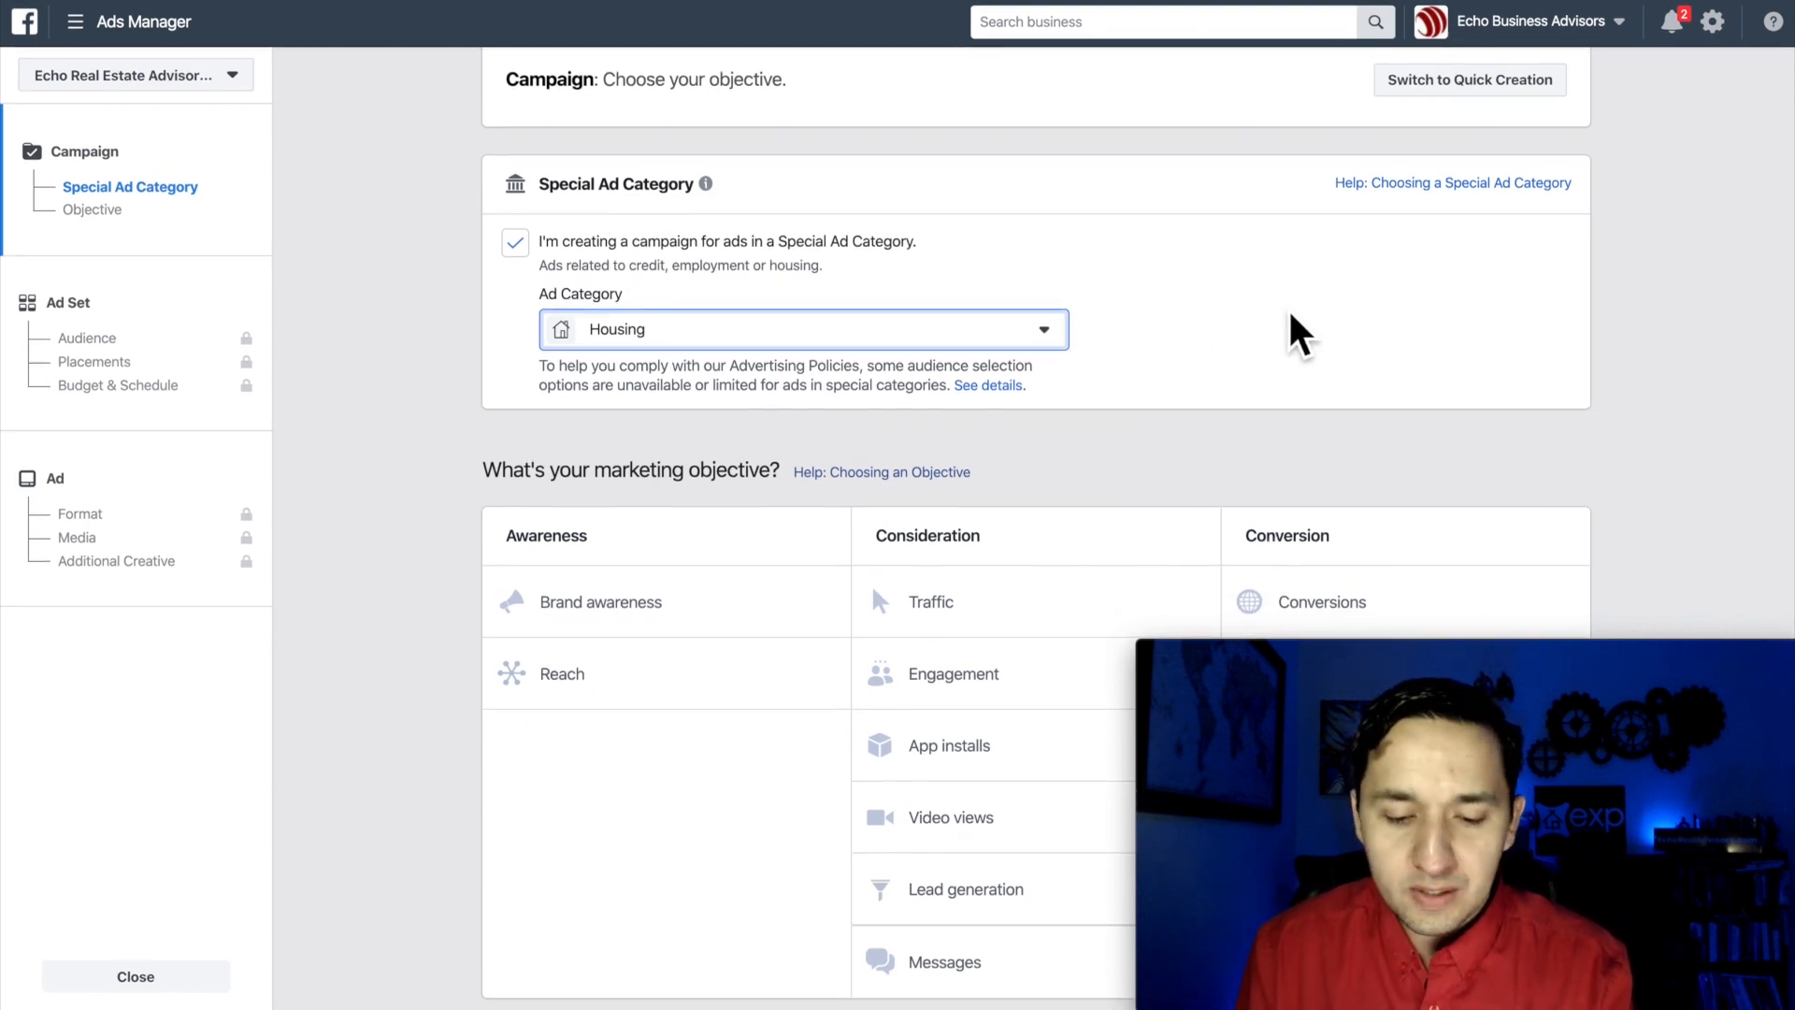
click(924, 600)
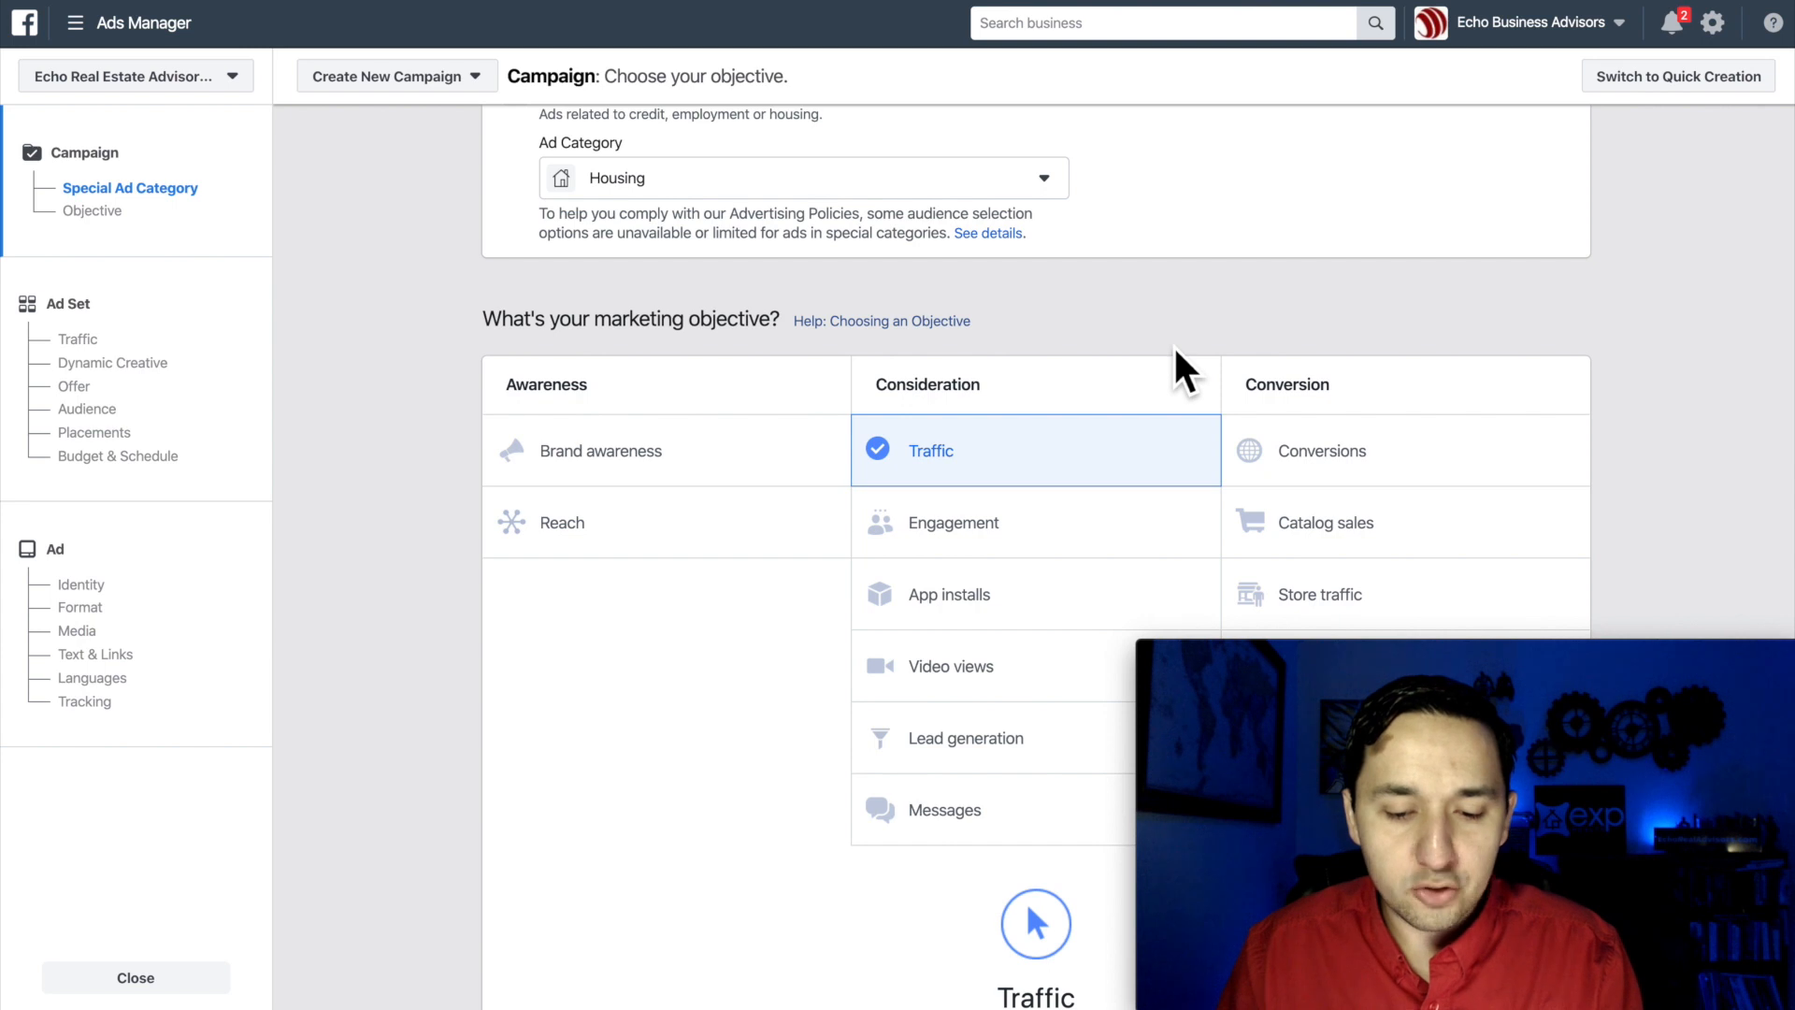
Step: Turn on Campaign Budget Optimization to inspect its budget and bid strategy options, and switch it back off
scroll(1175, 351, down, 5)
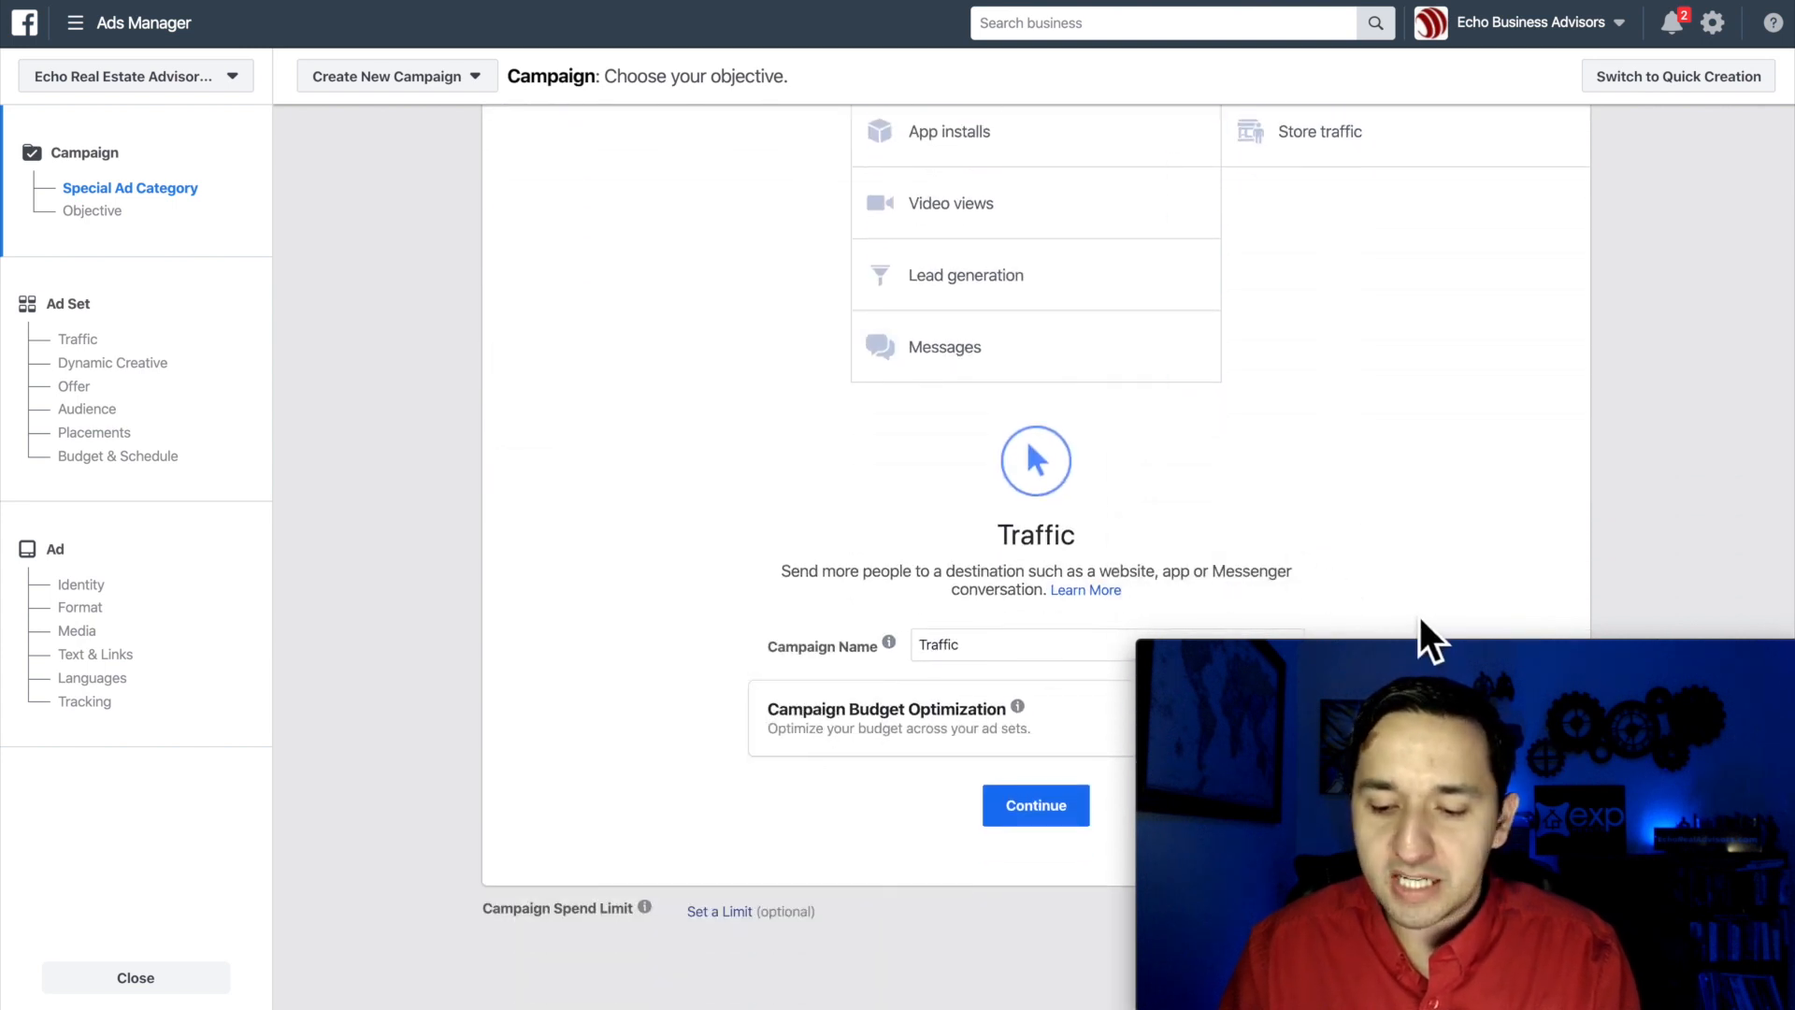
drag(1432, 681, 1421, 284)
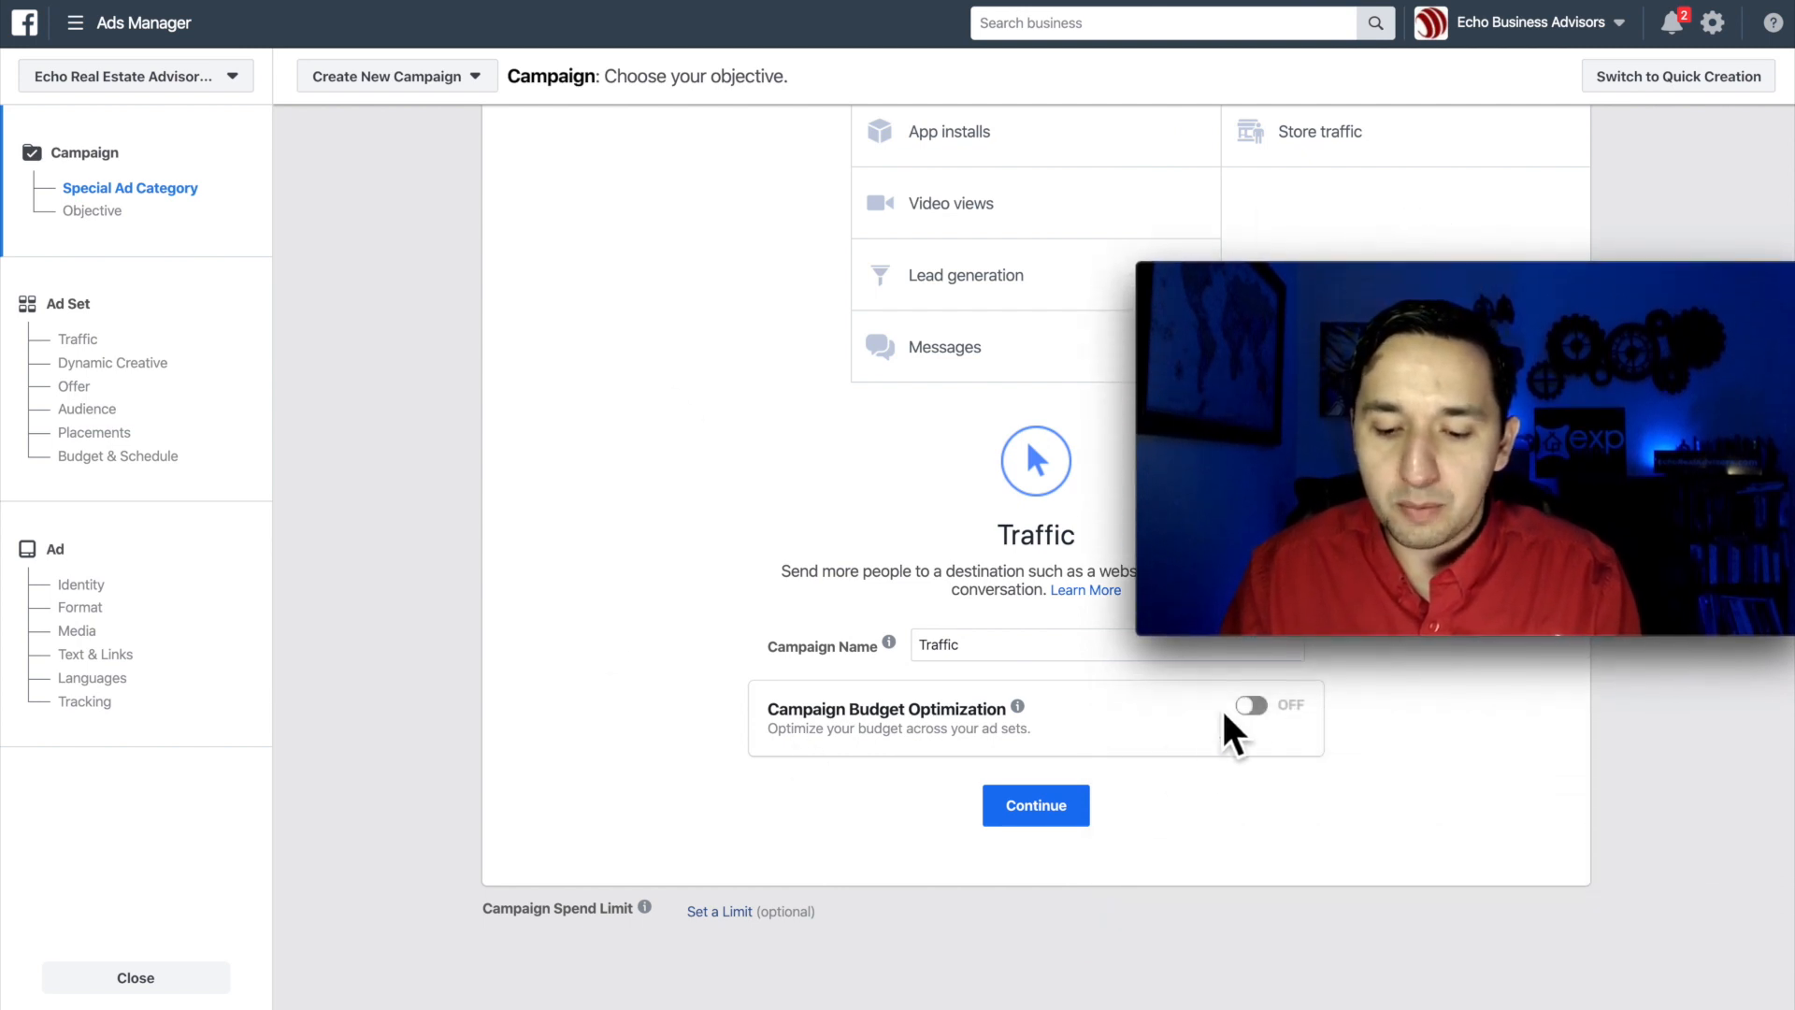
click(1253, 706)
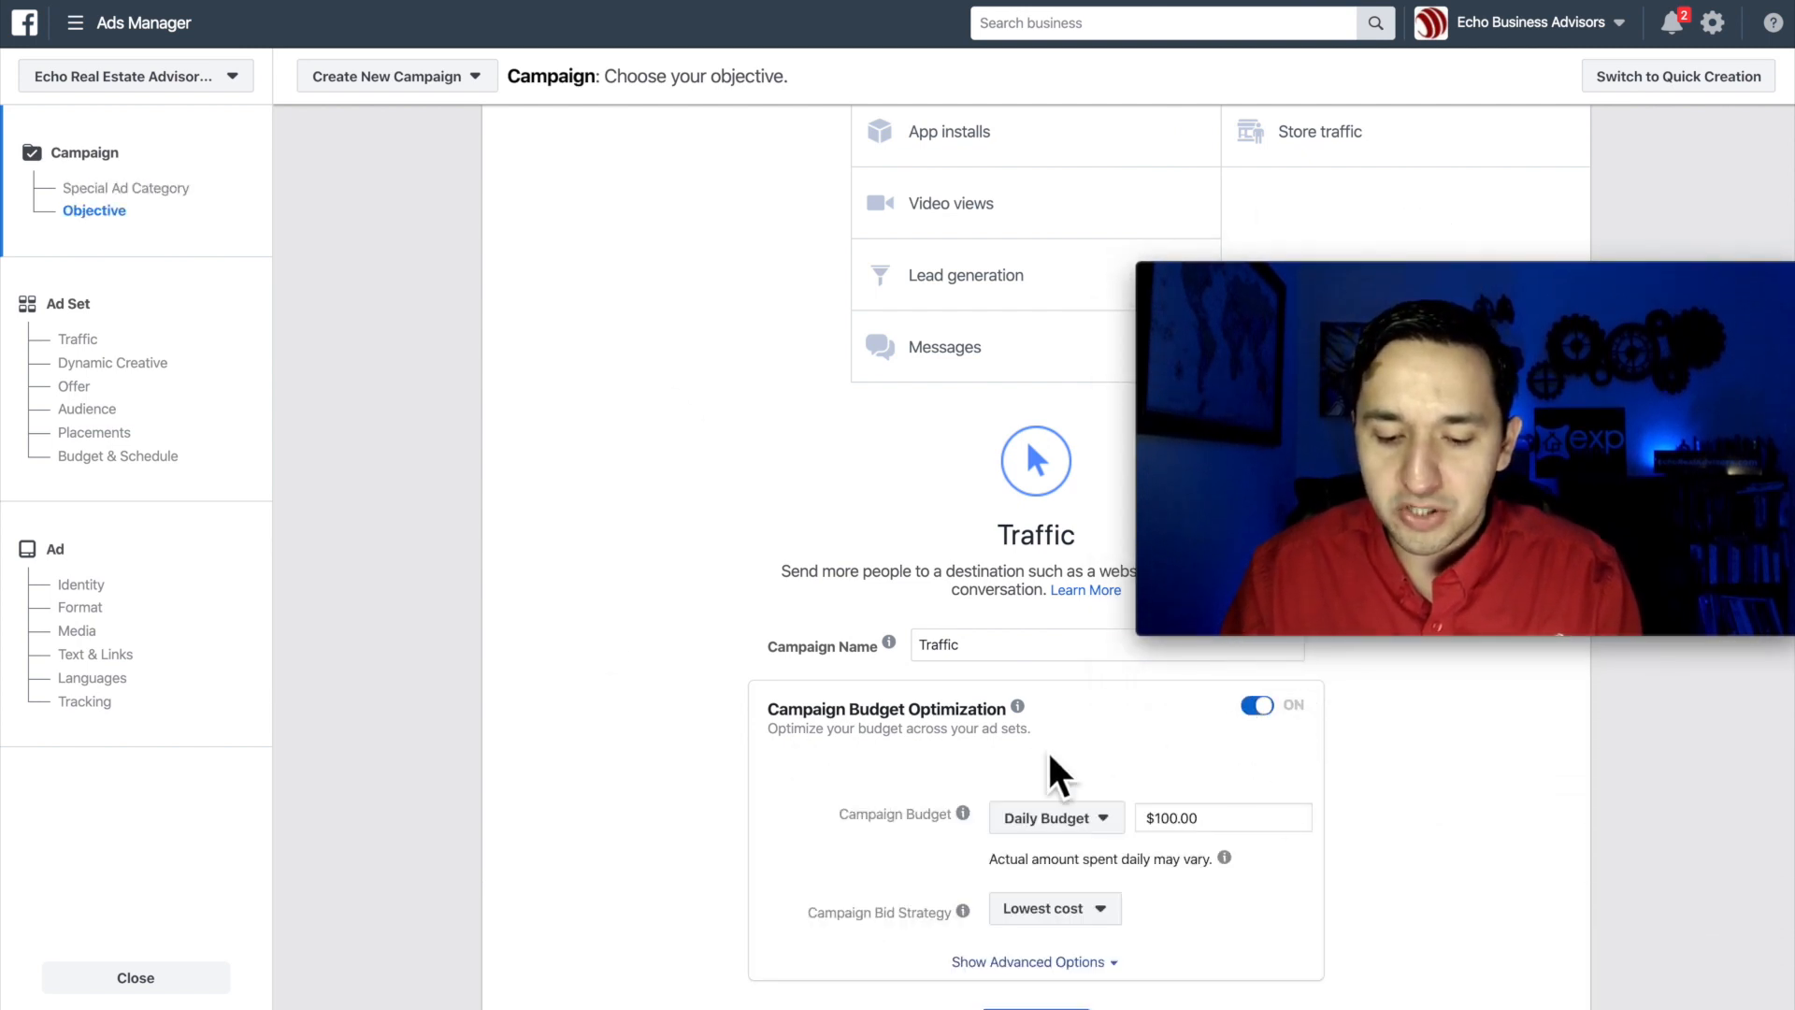
scroll(1038, 761, down, 1)
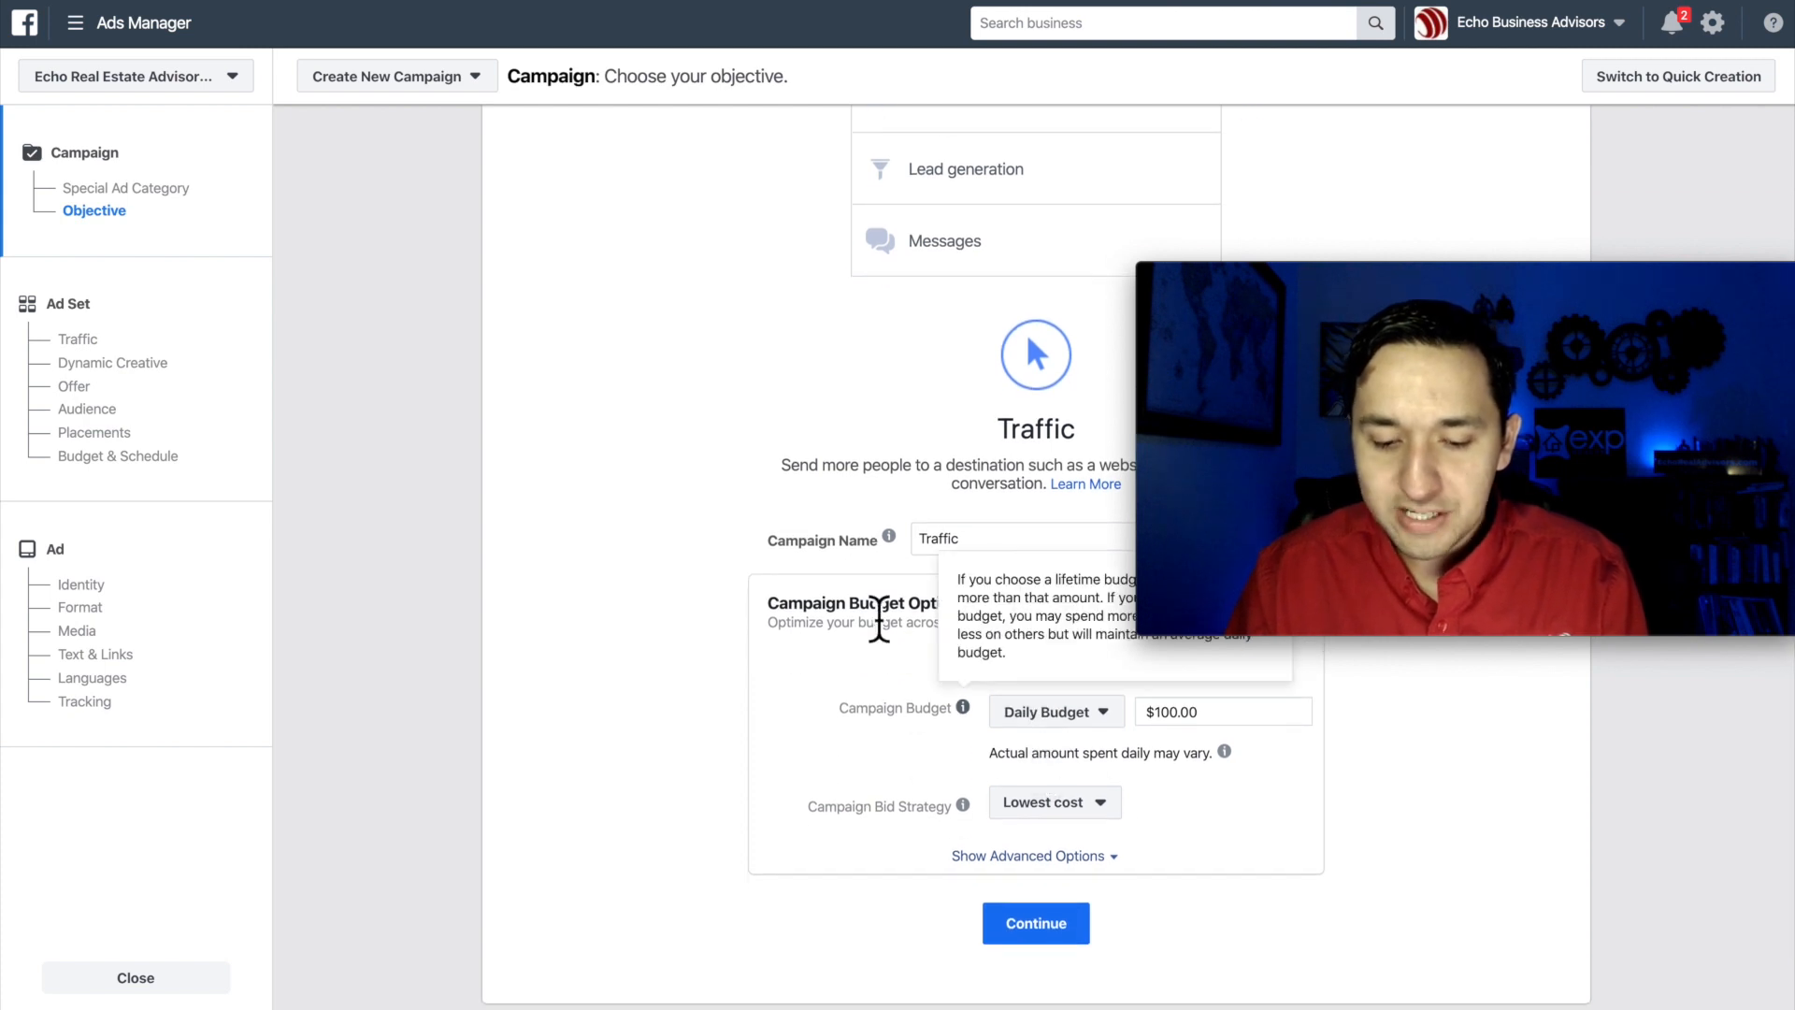
scroll(898, 621, up, 1)
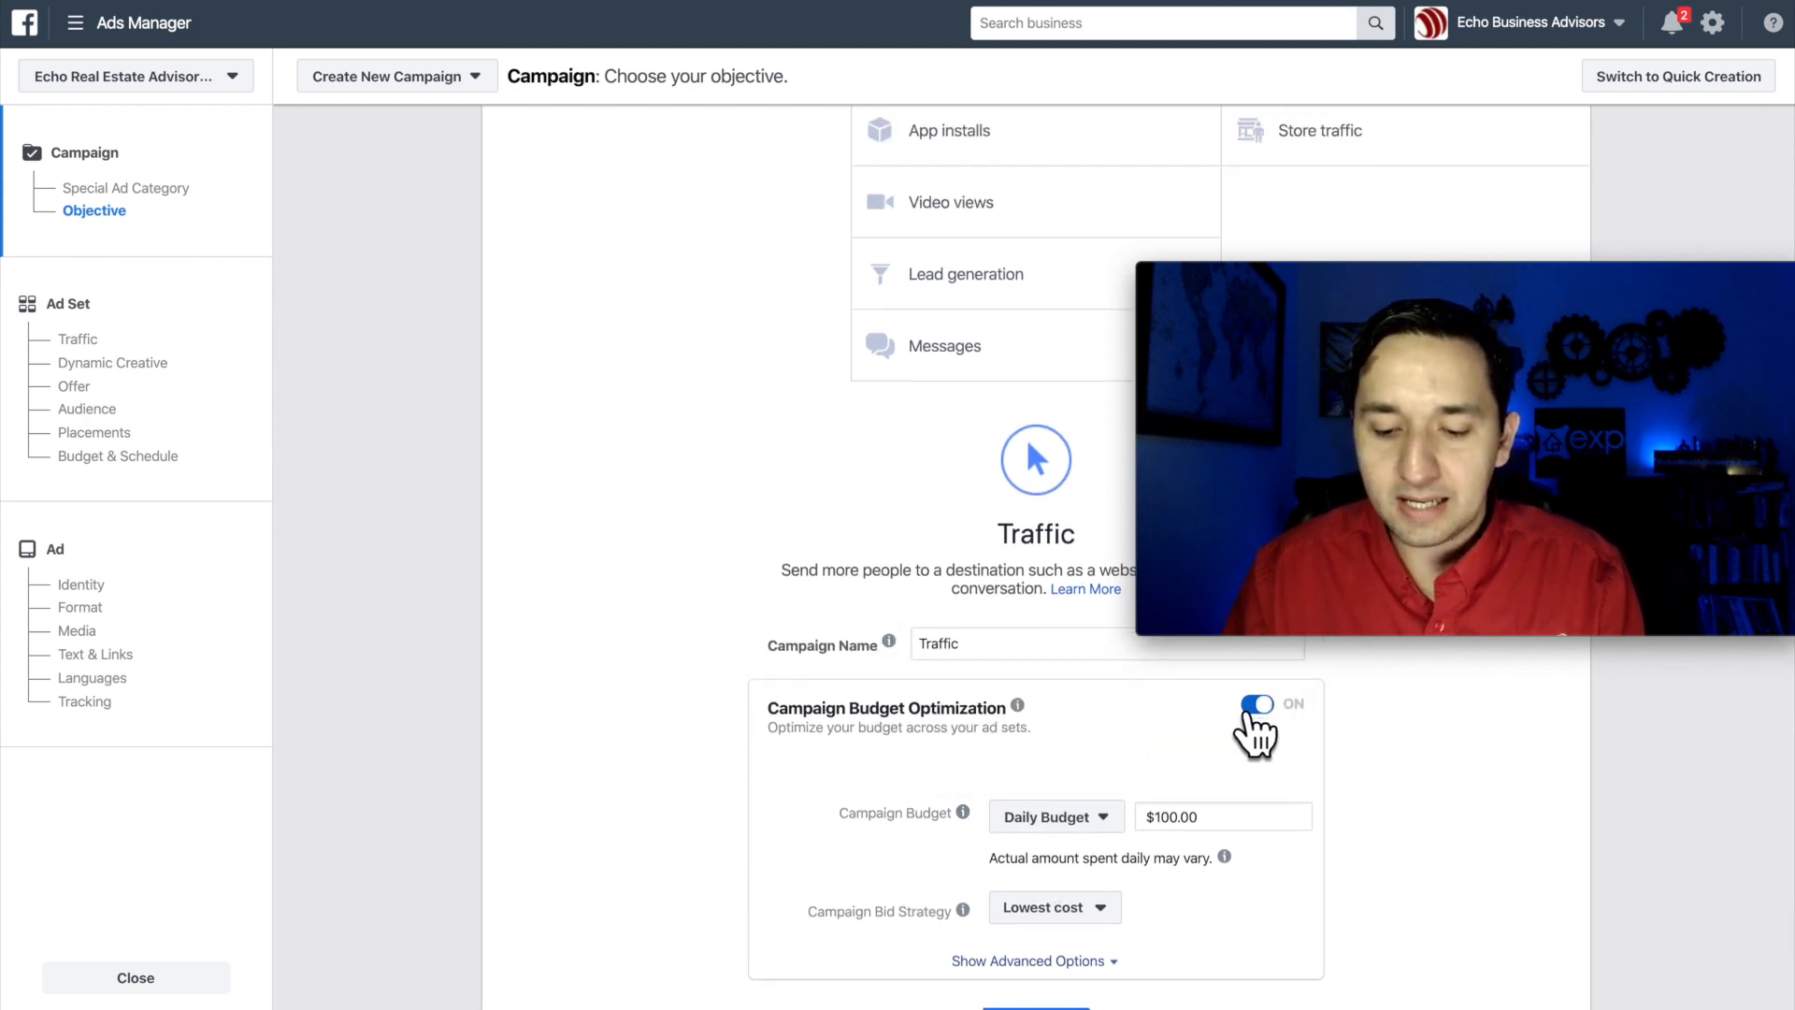
click(1253, 708)
click(1251, 709)
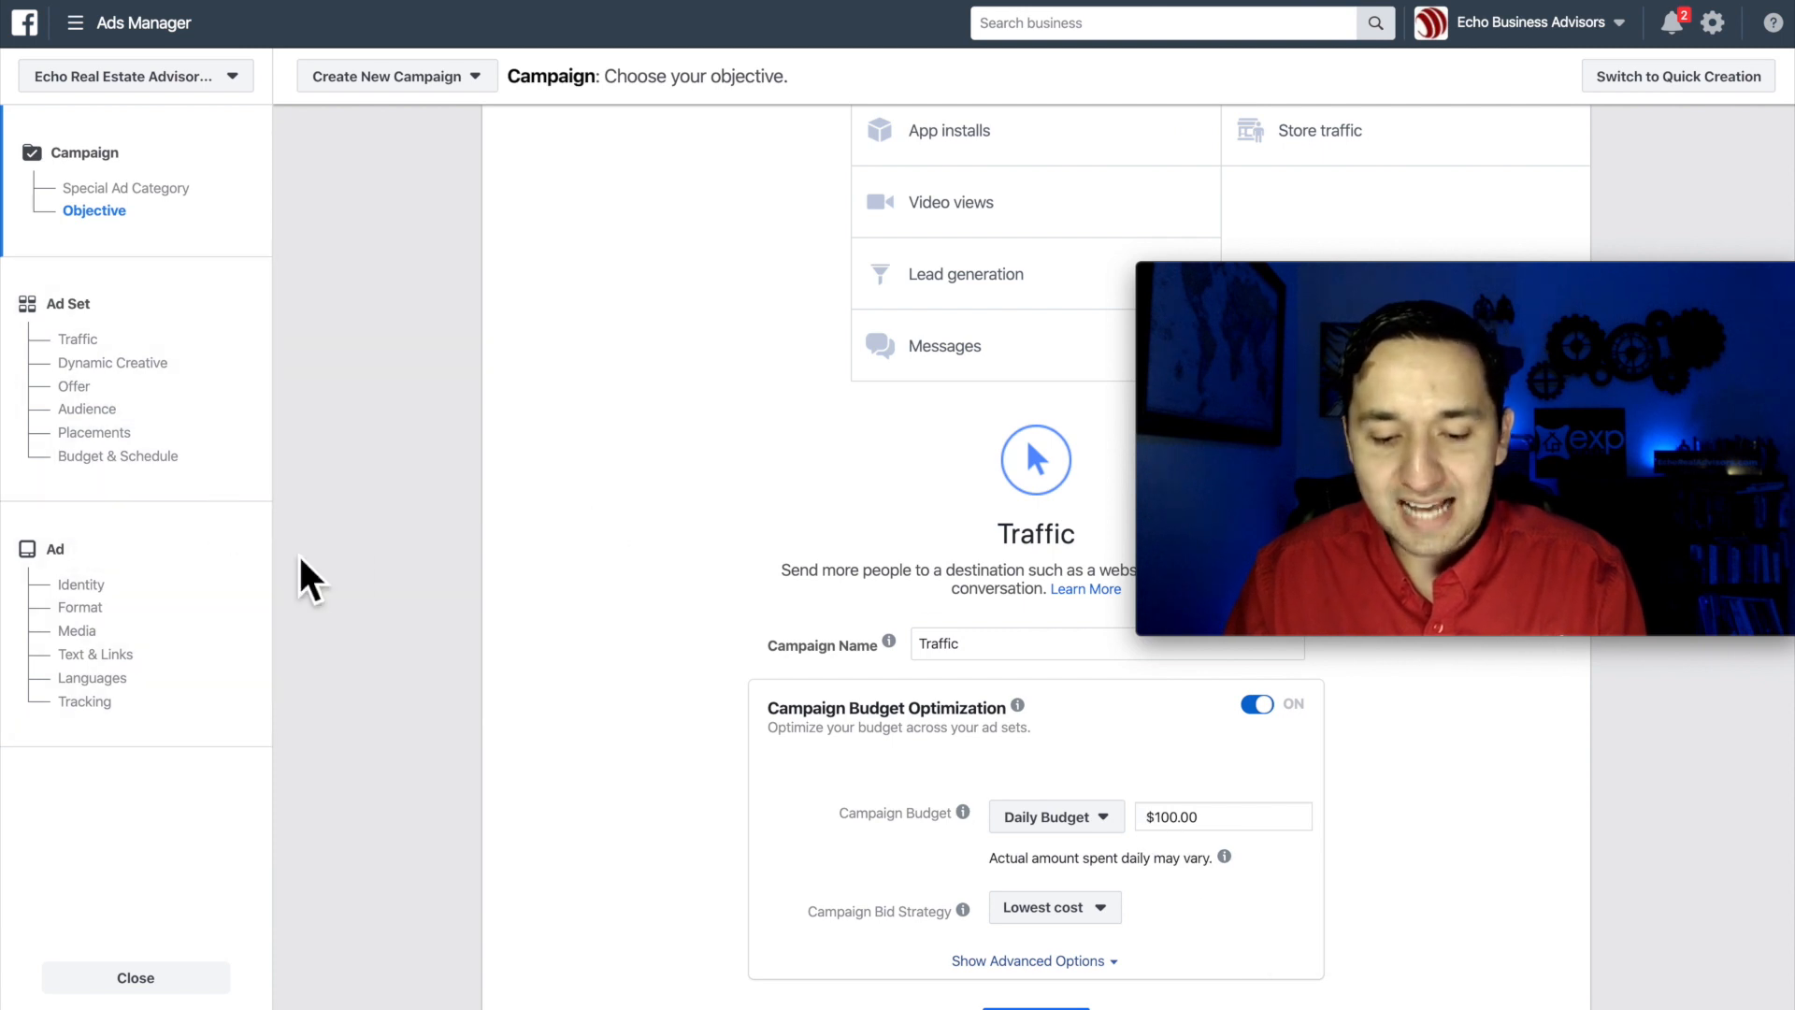
scroll(932, 884, down, 1)
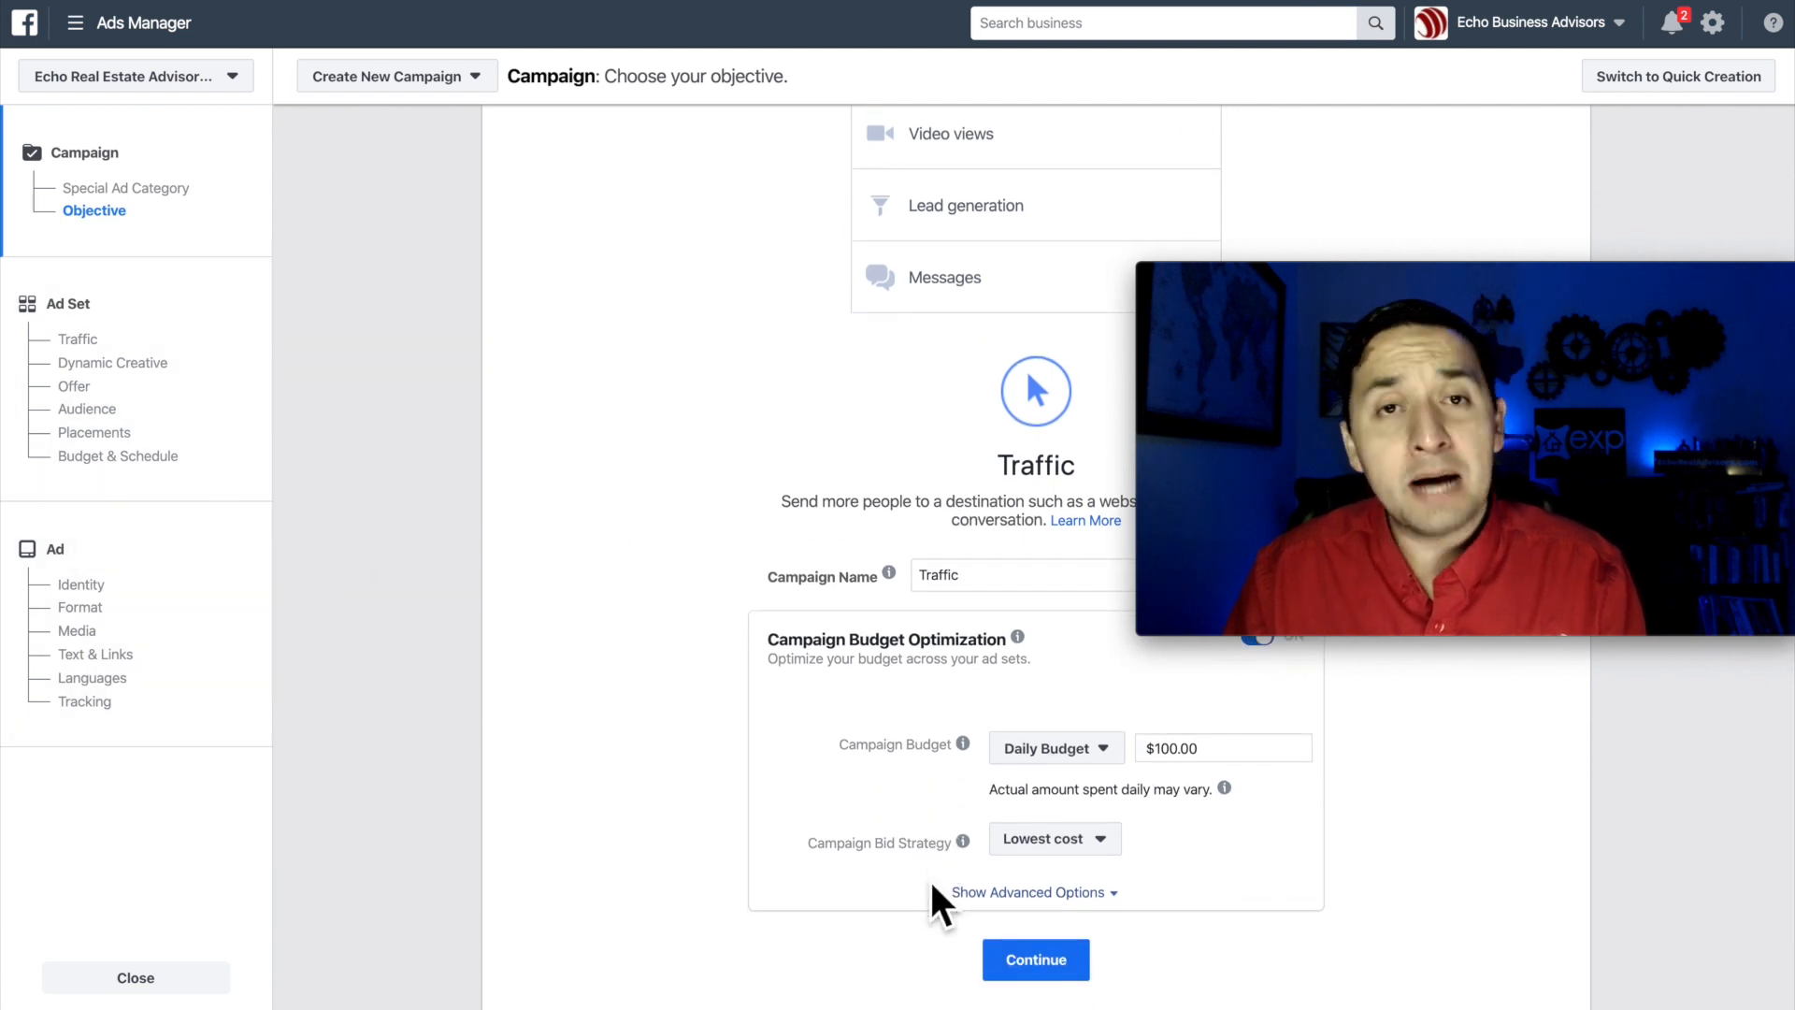
scroll(933, 885, up, 1)
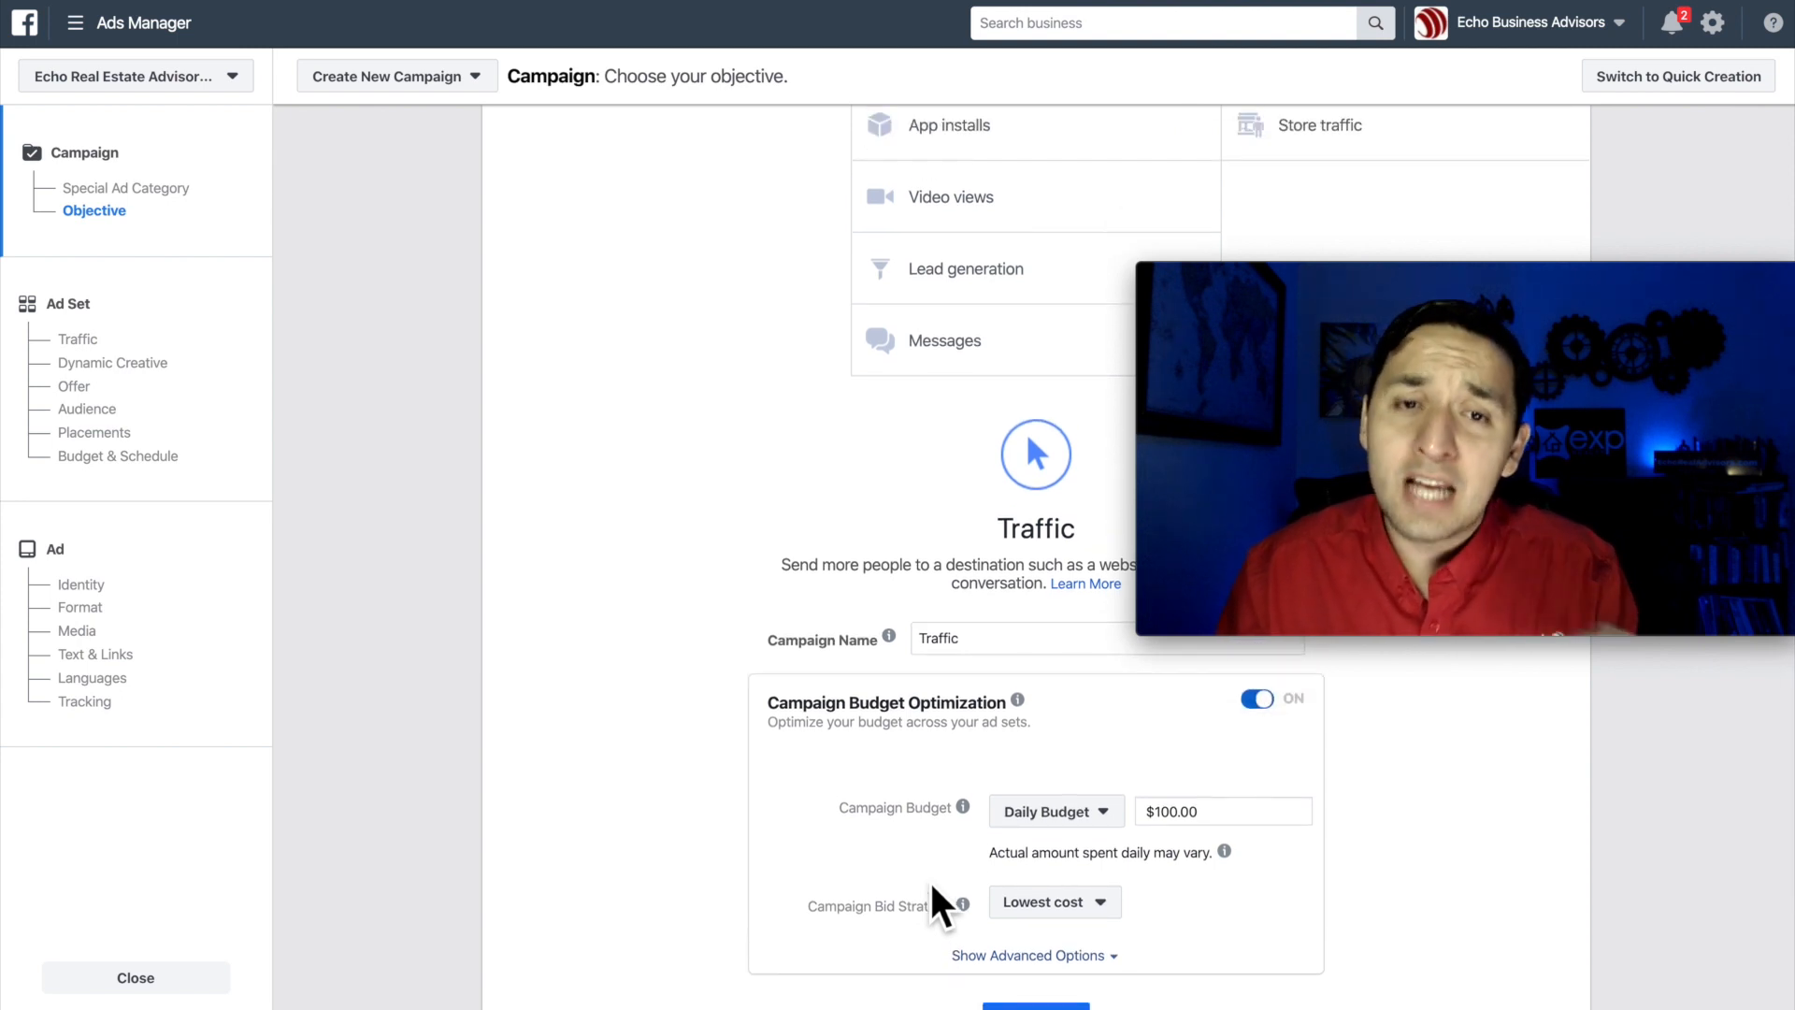
click(1257, 701)
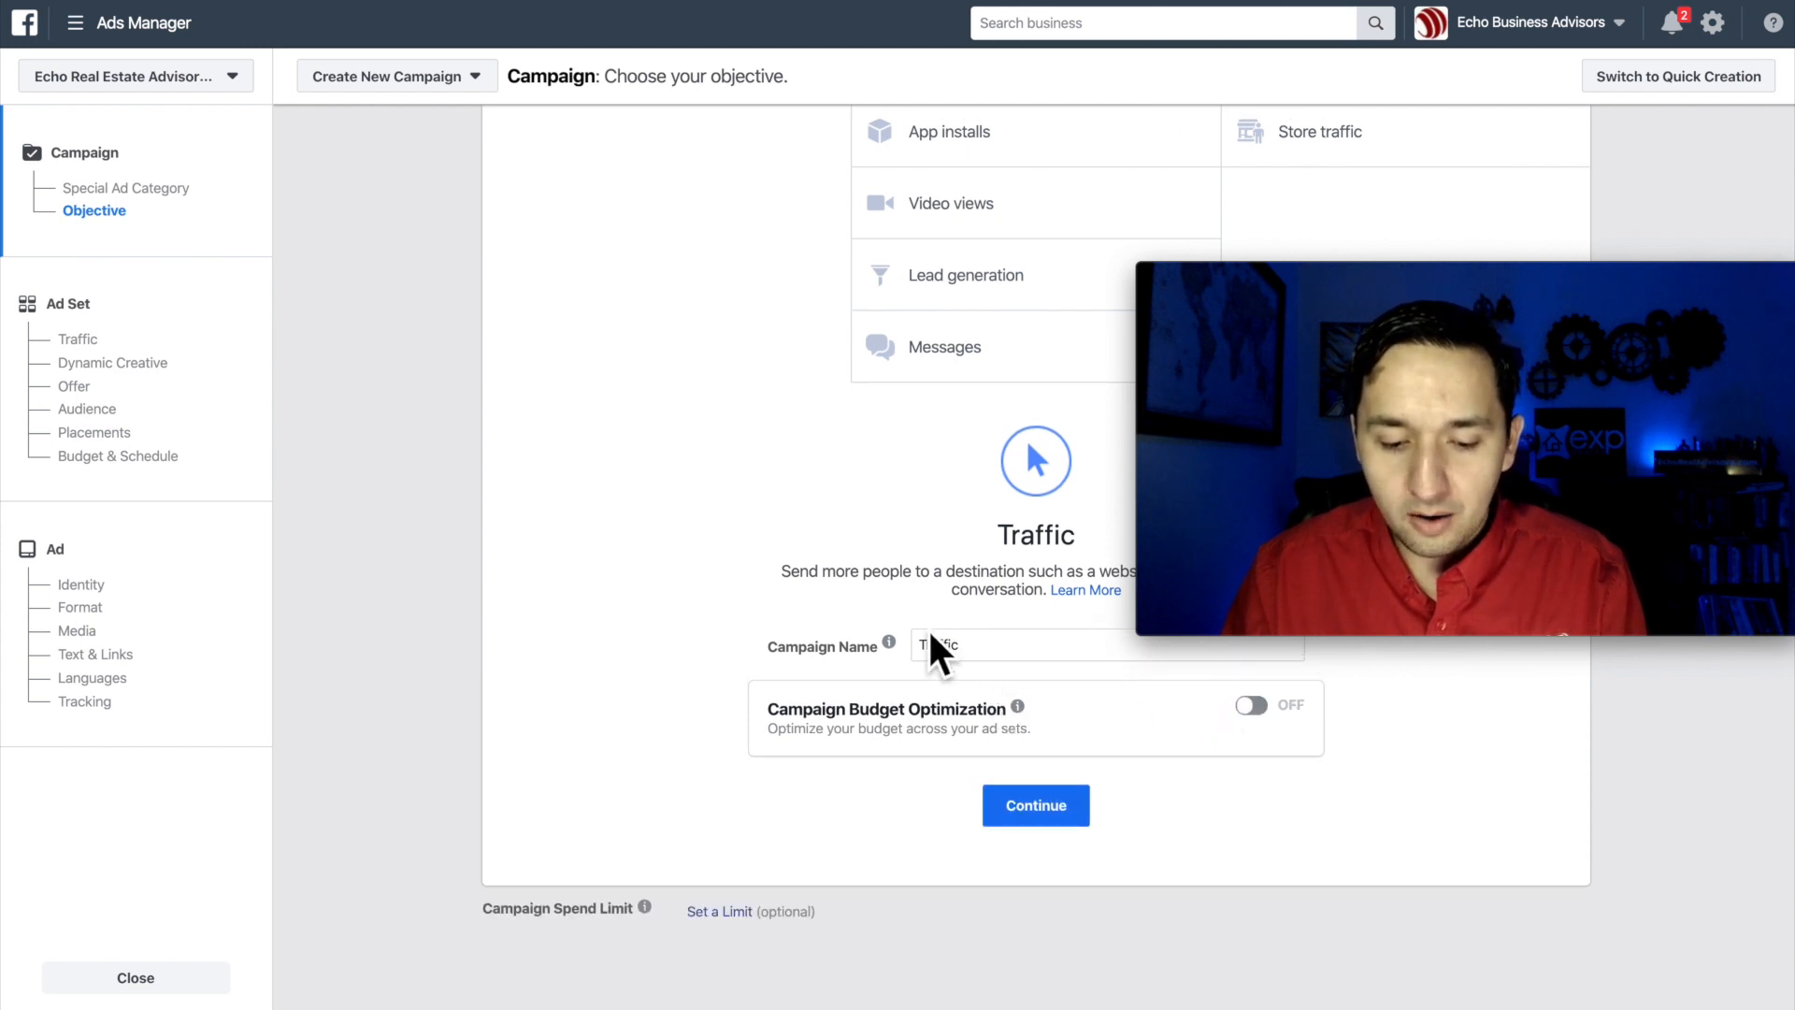
Step: Examine the ad set's Traffic destination, Dynamic Creative, Offer and Audience settings
drag(1410, 271, 1428, 662)
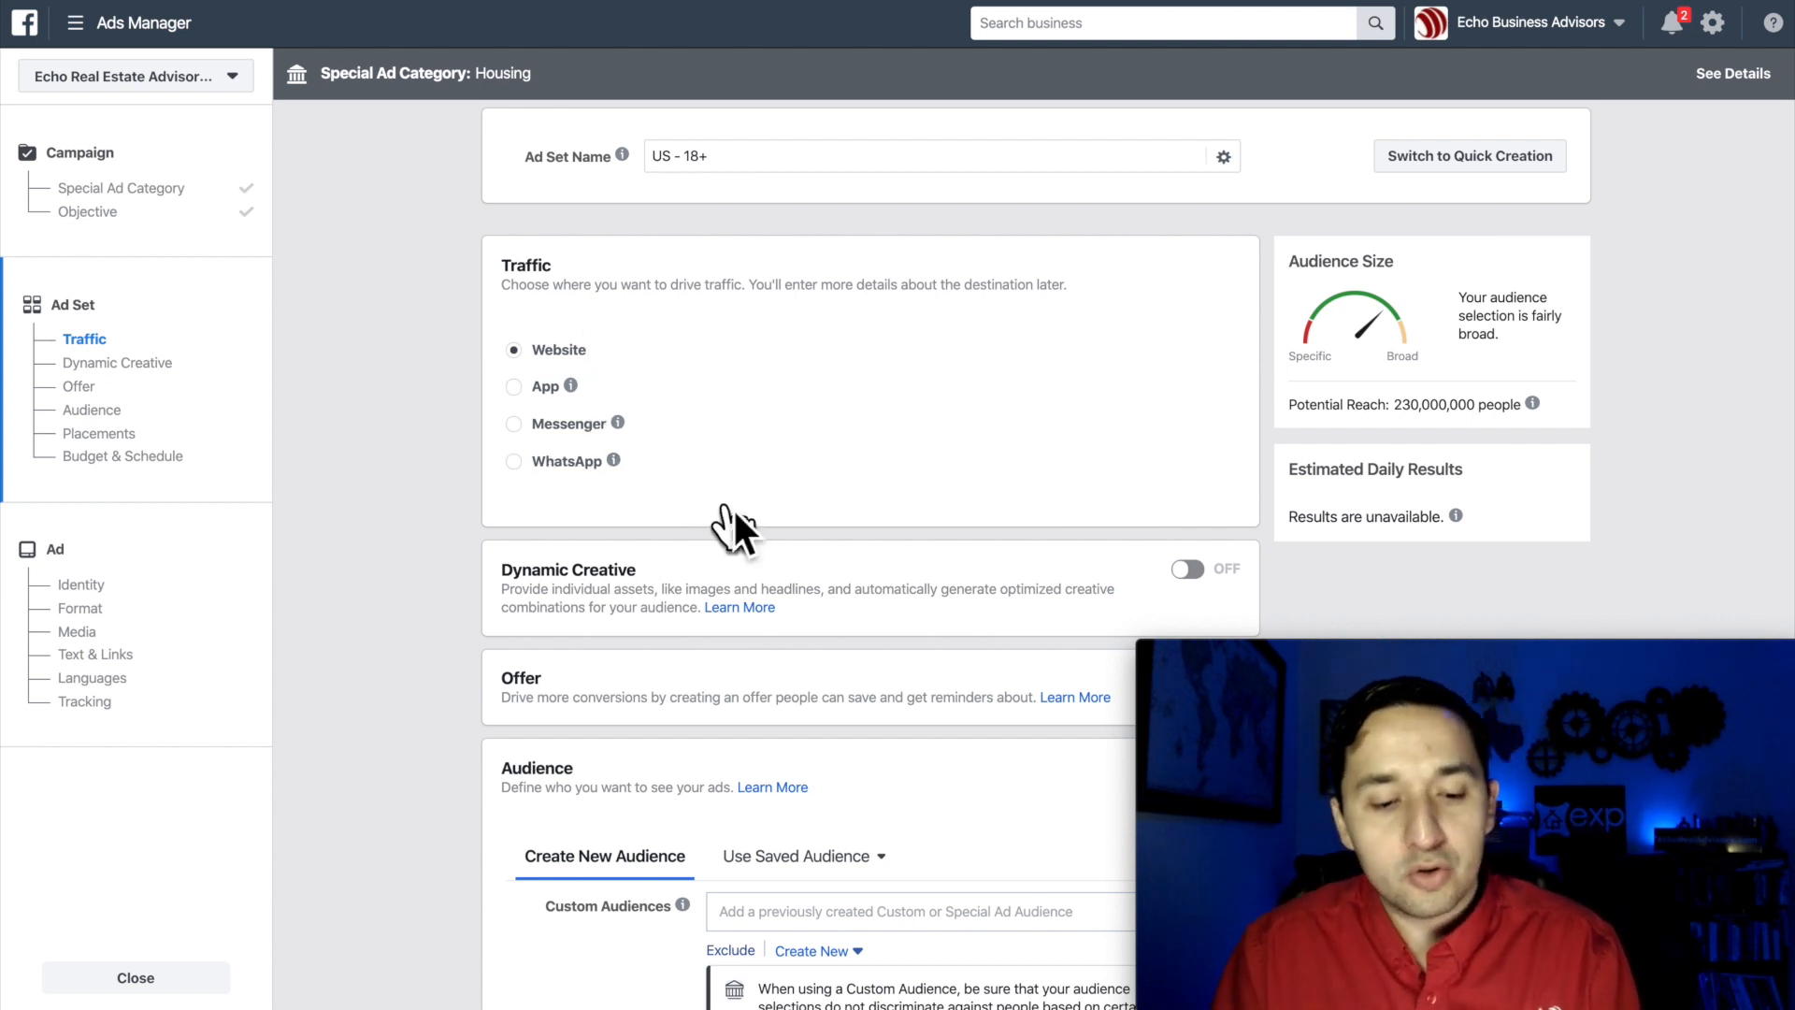
mouse_move(614, 460)
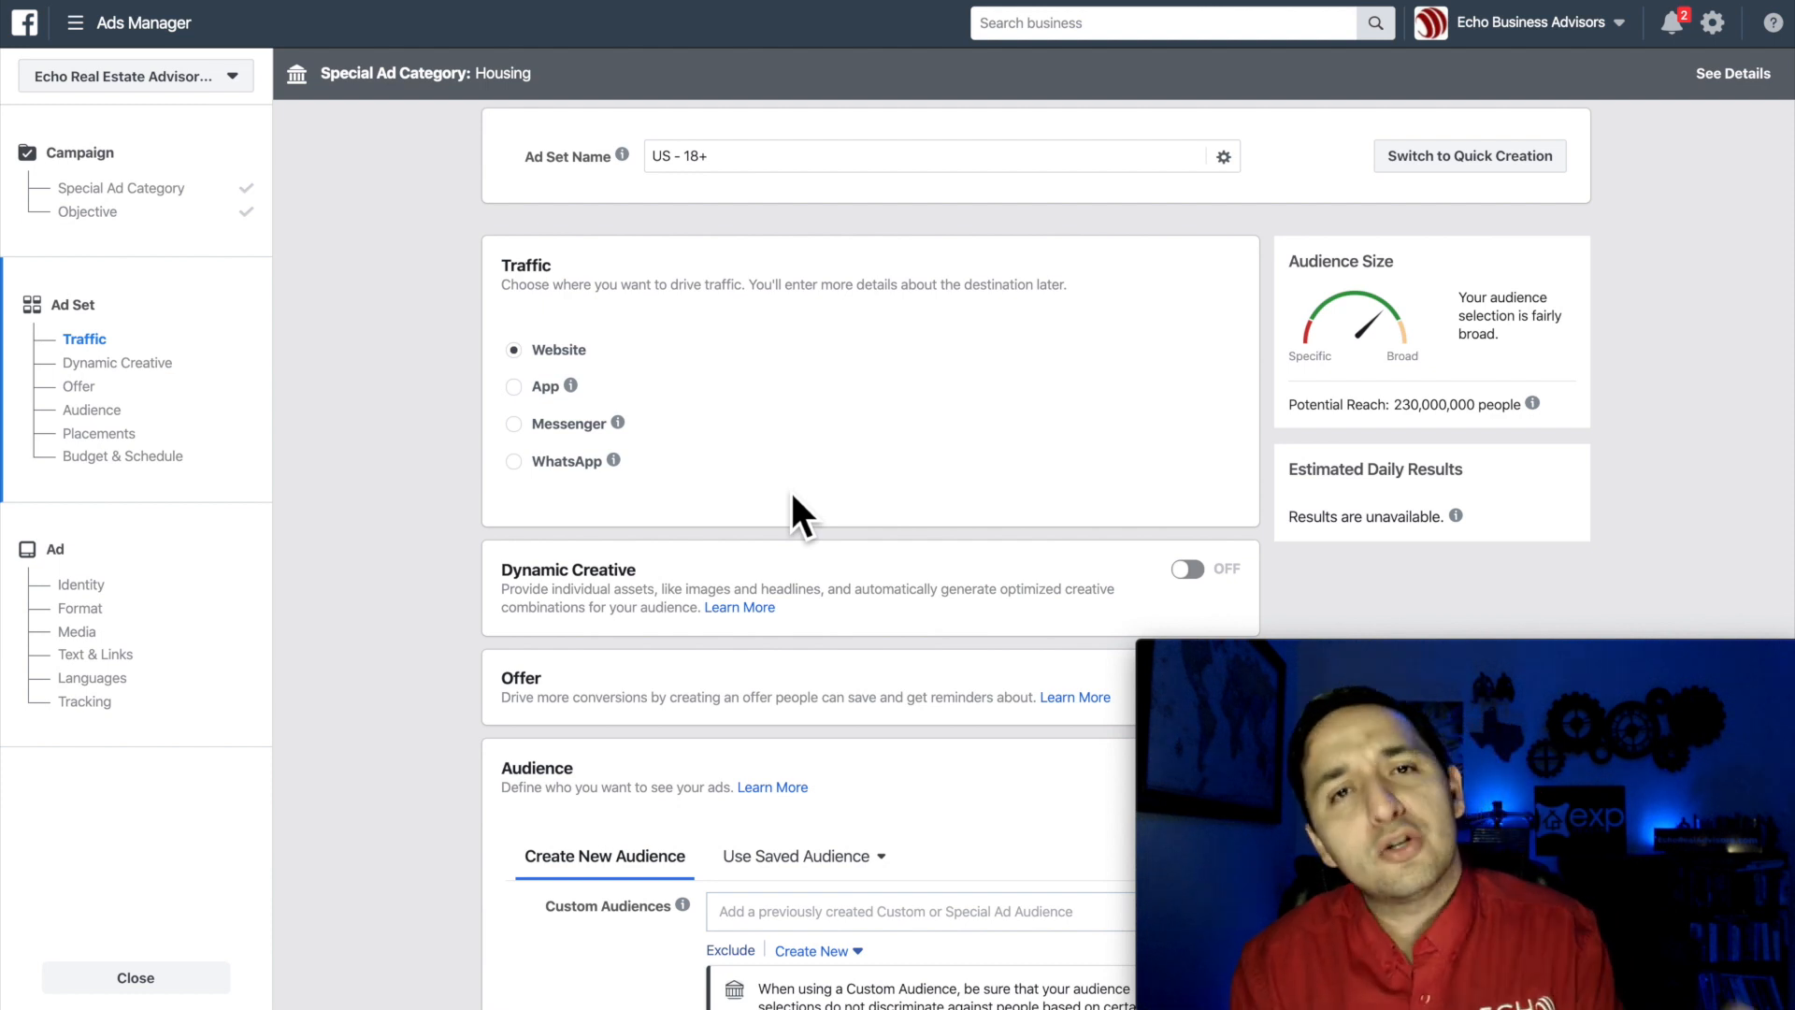
scroll(790, 490, down, 3)
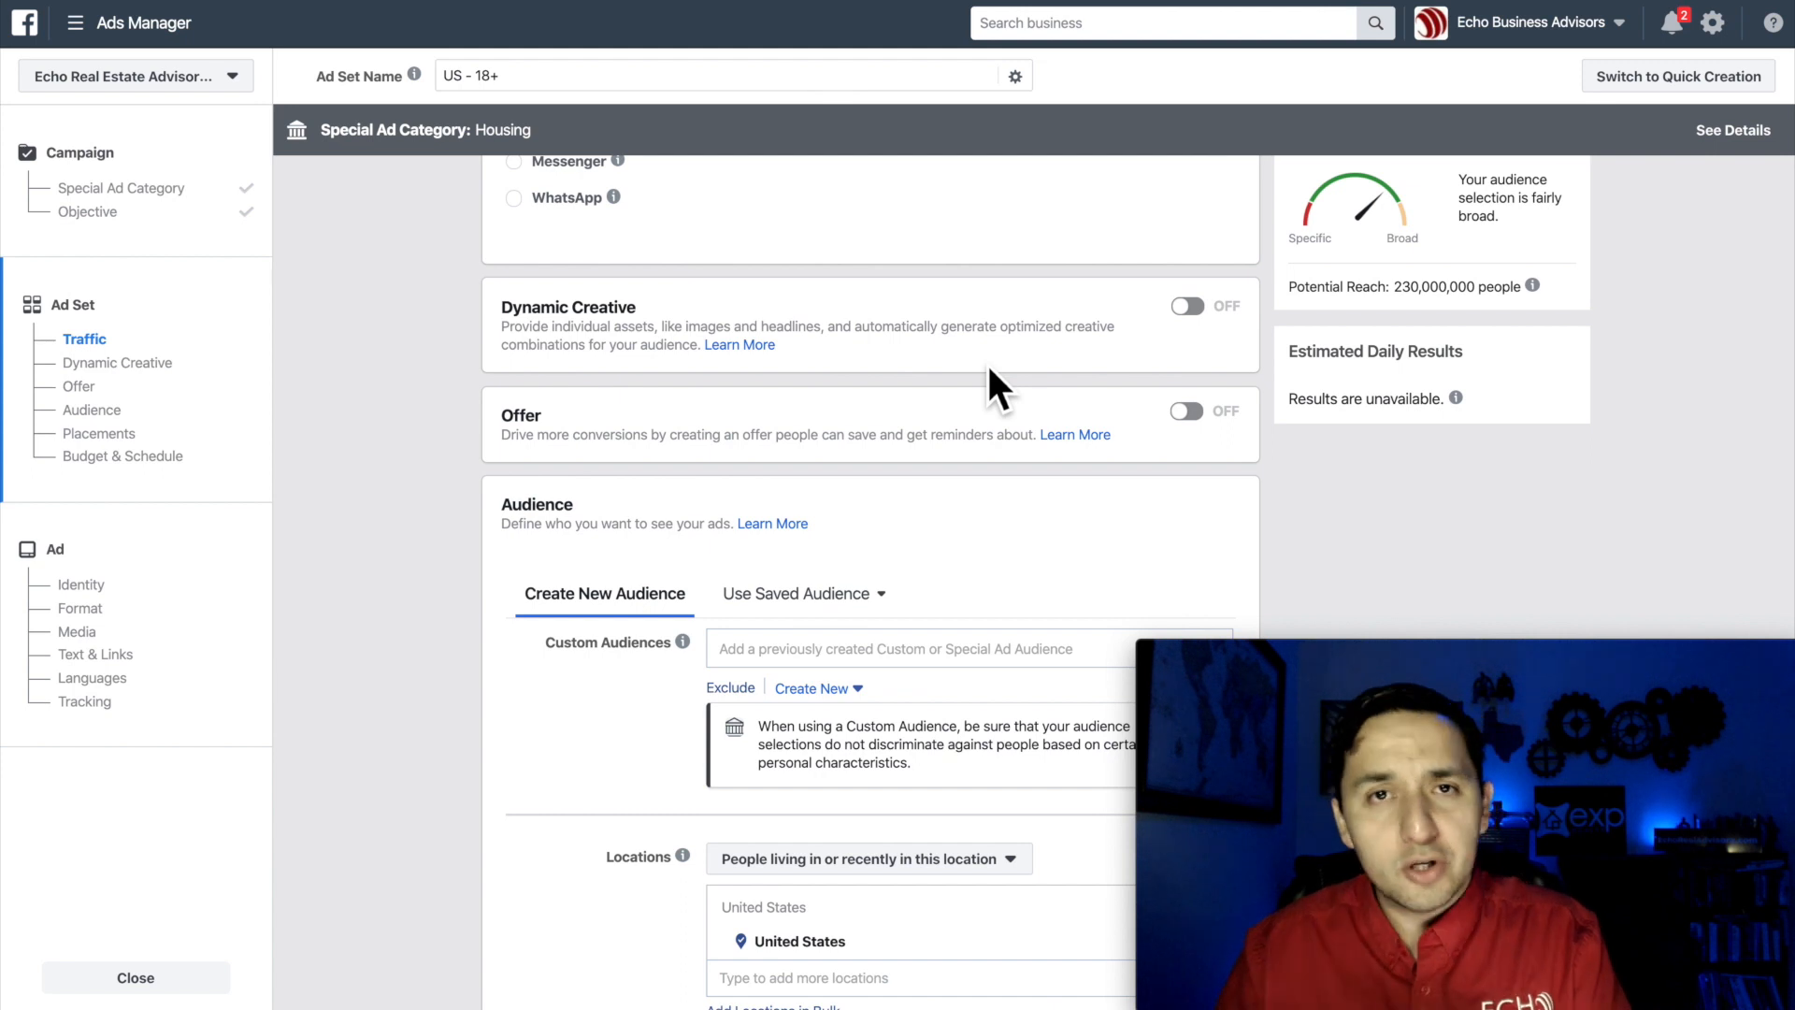
scroll(988, 368, down, 1)
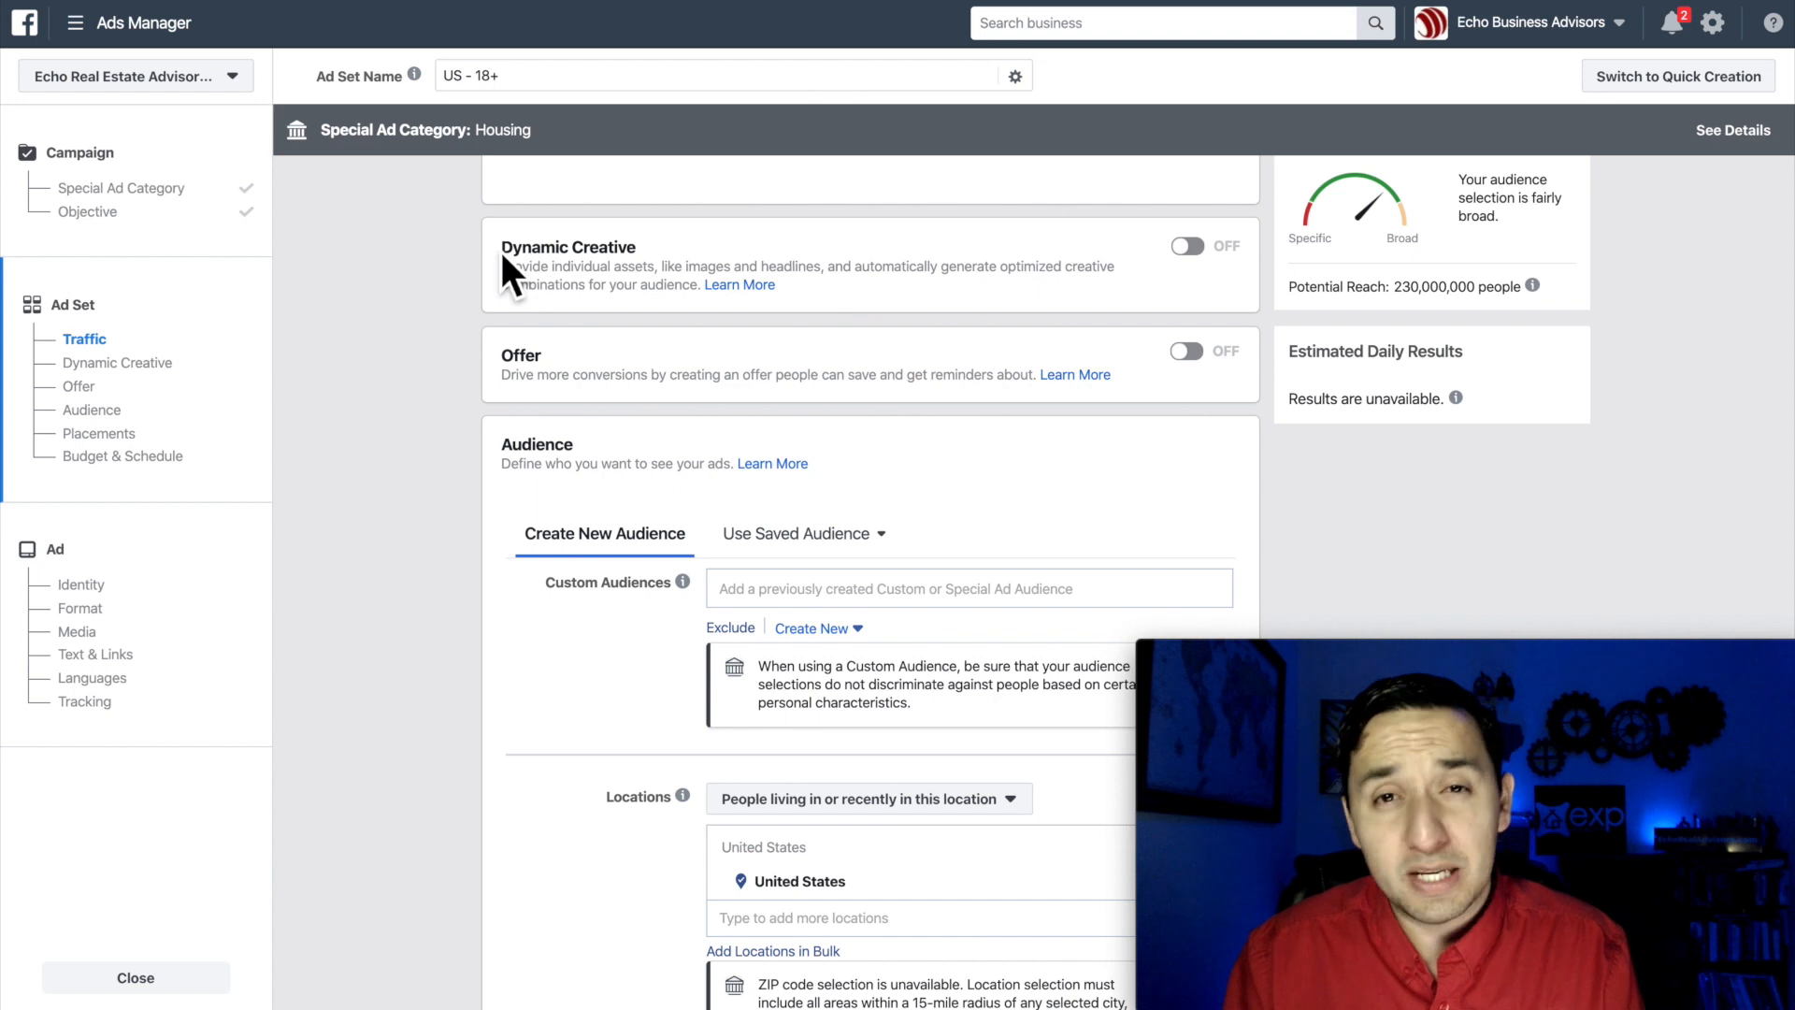
scroll(501, 254, down, 1)
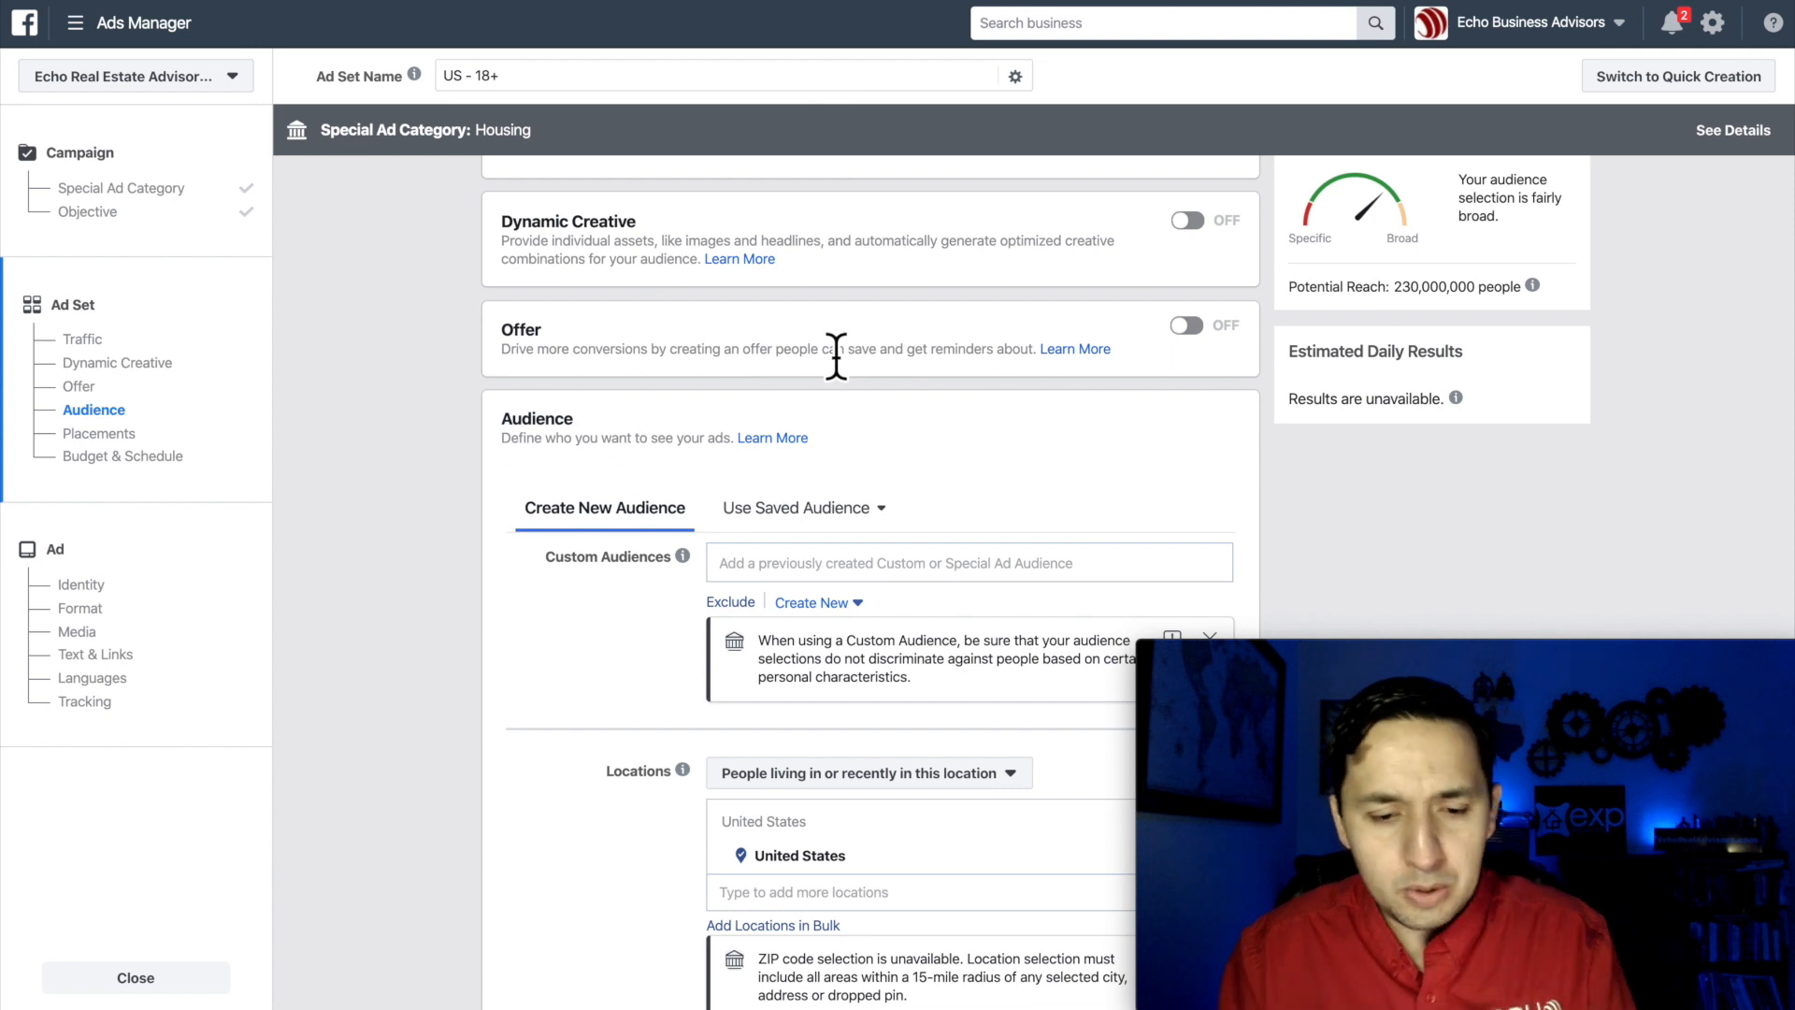
scroll(836, 355, down, 1)
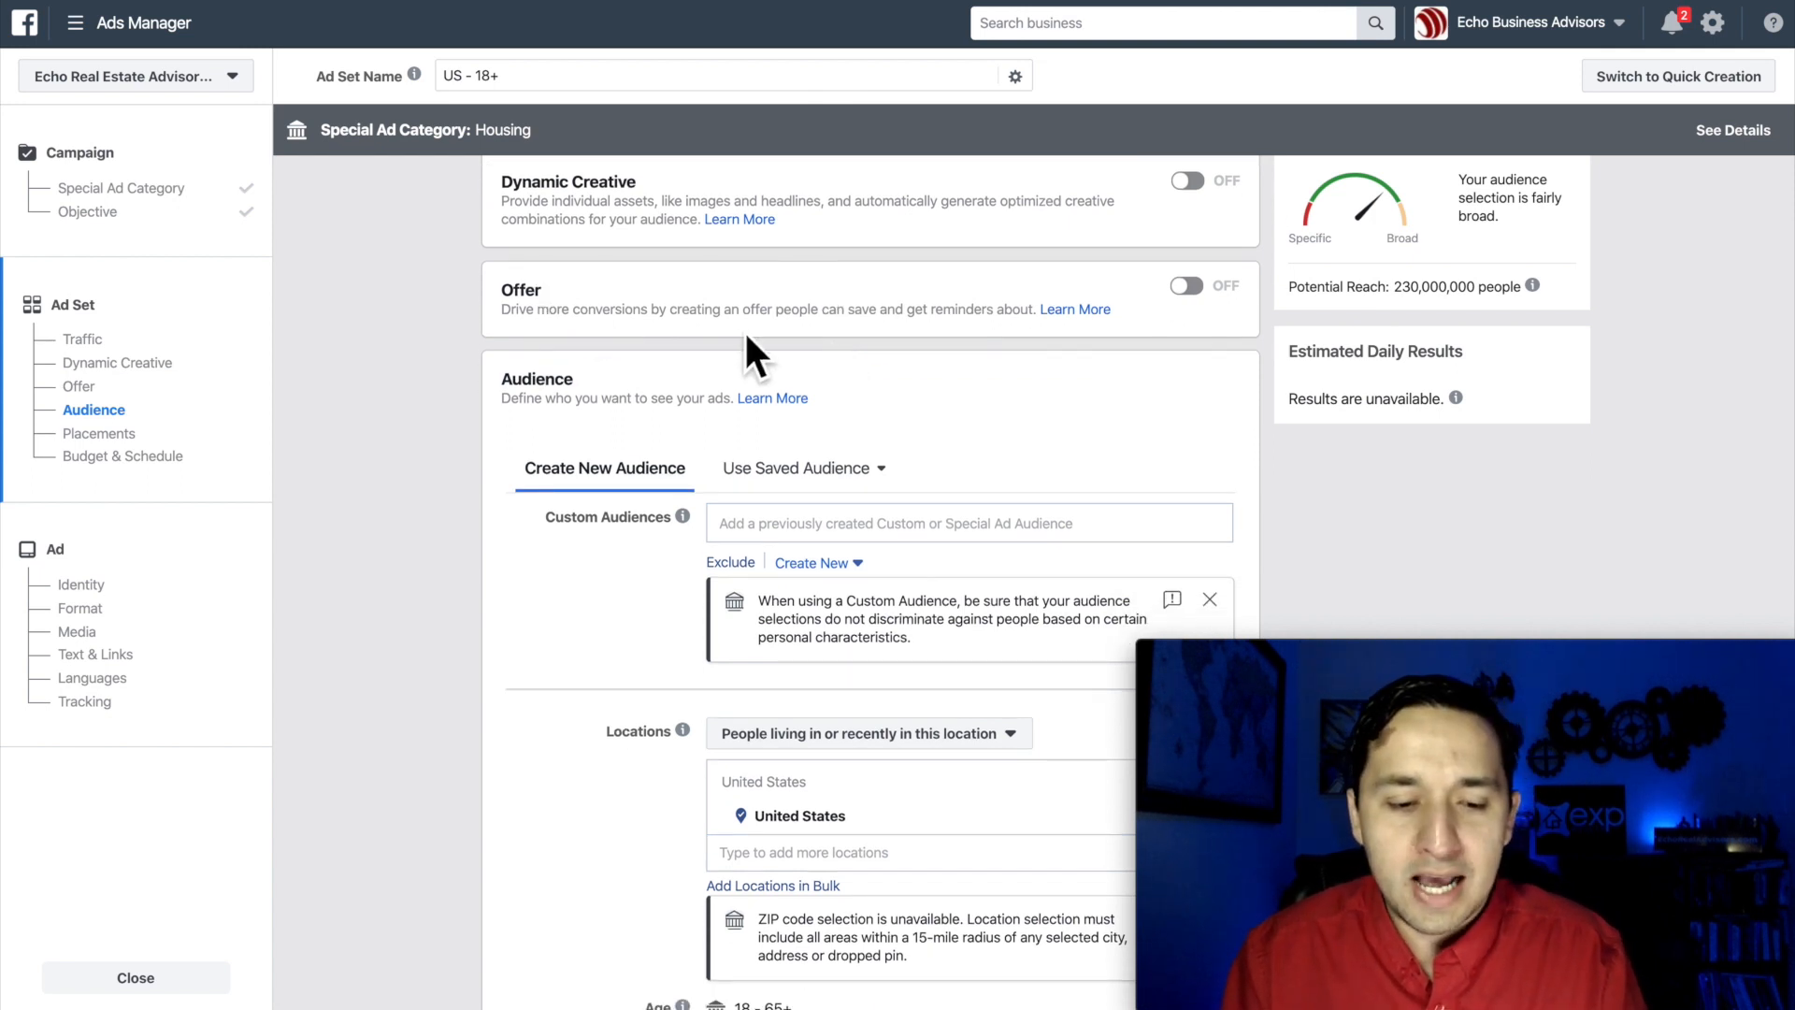
click(523, 307)
double_click(523, 297)
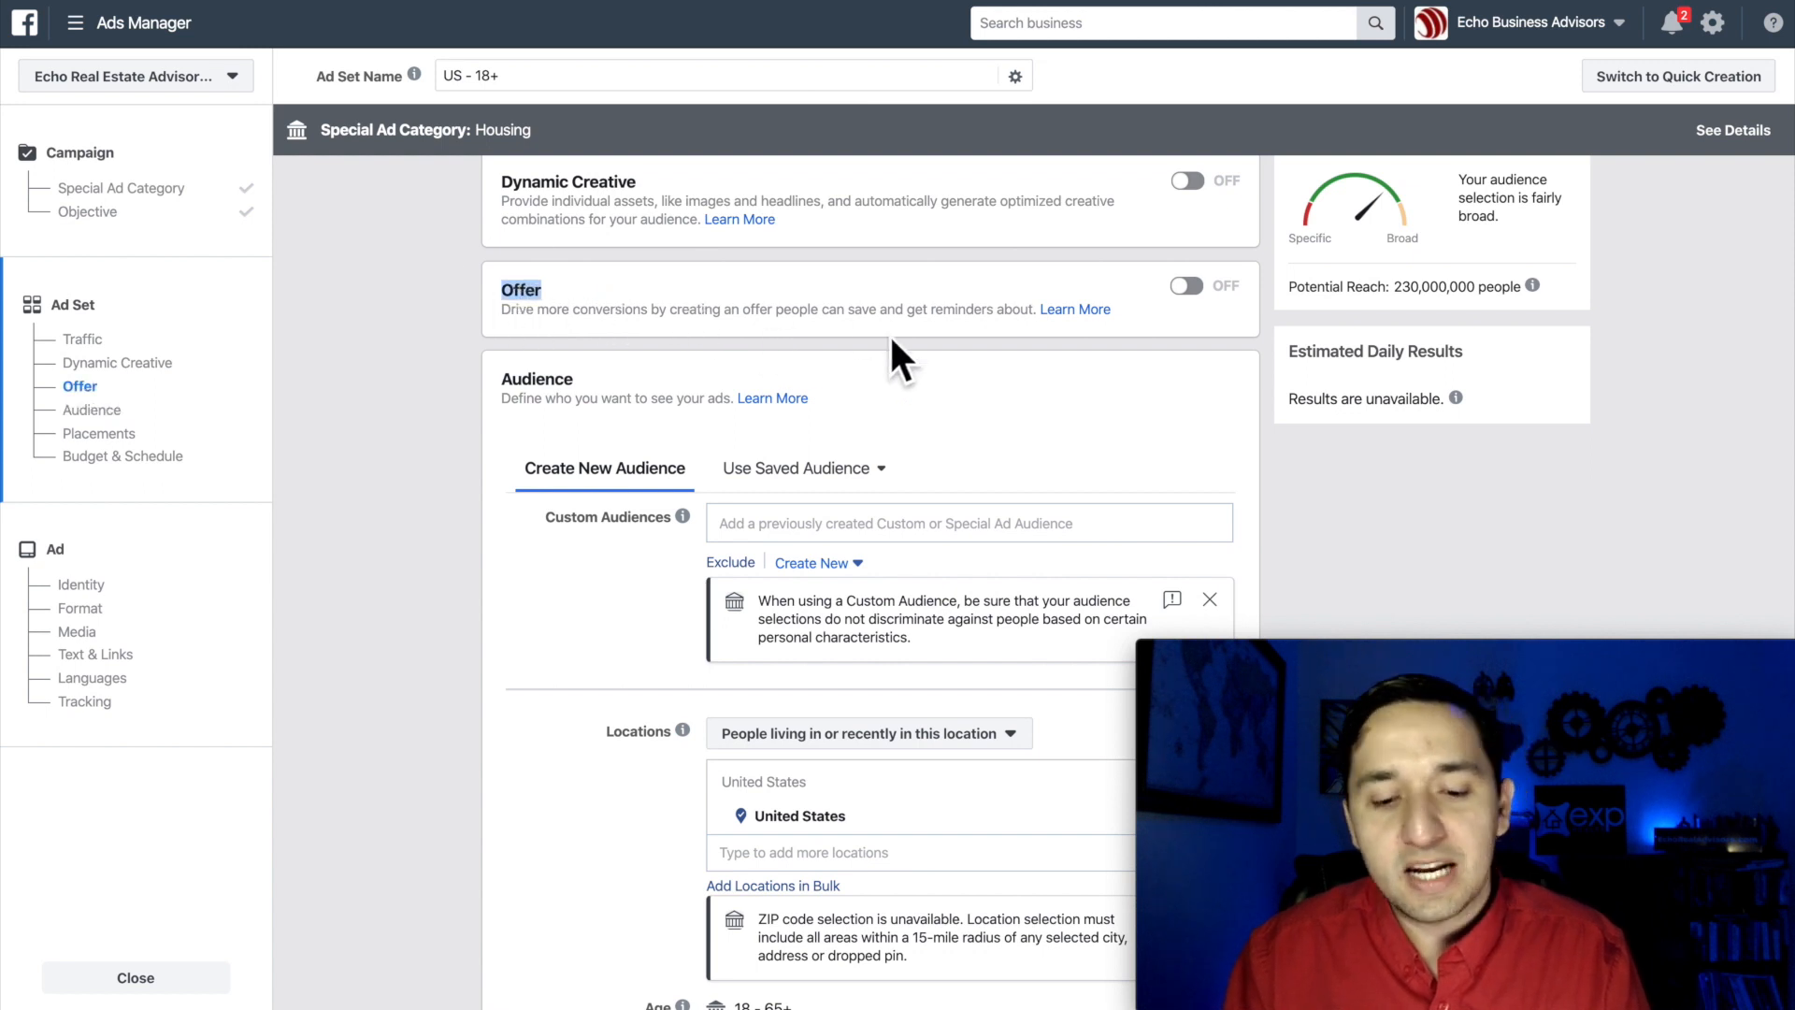
scroll(1034, 381, down, 1)
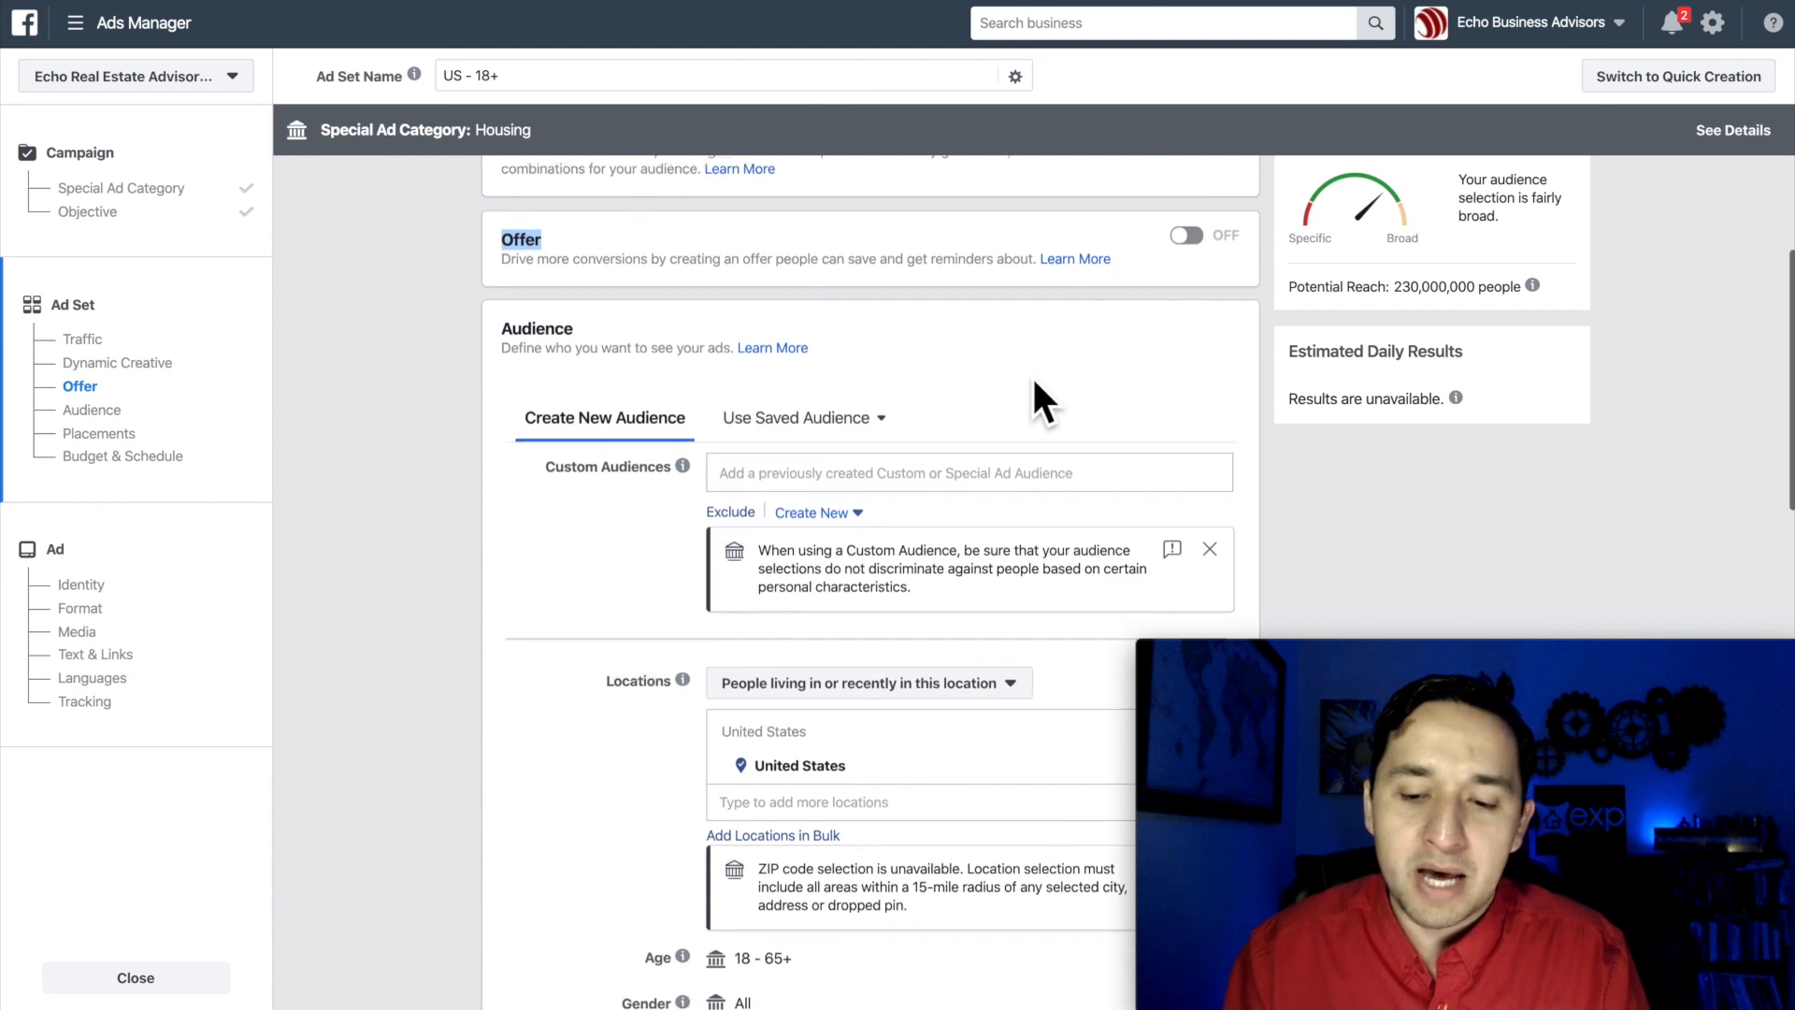
scroll(1034, 381, down, 1)
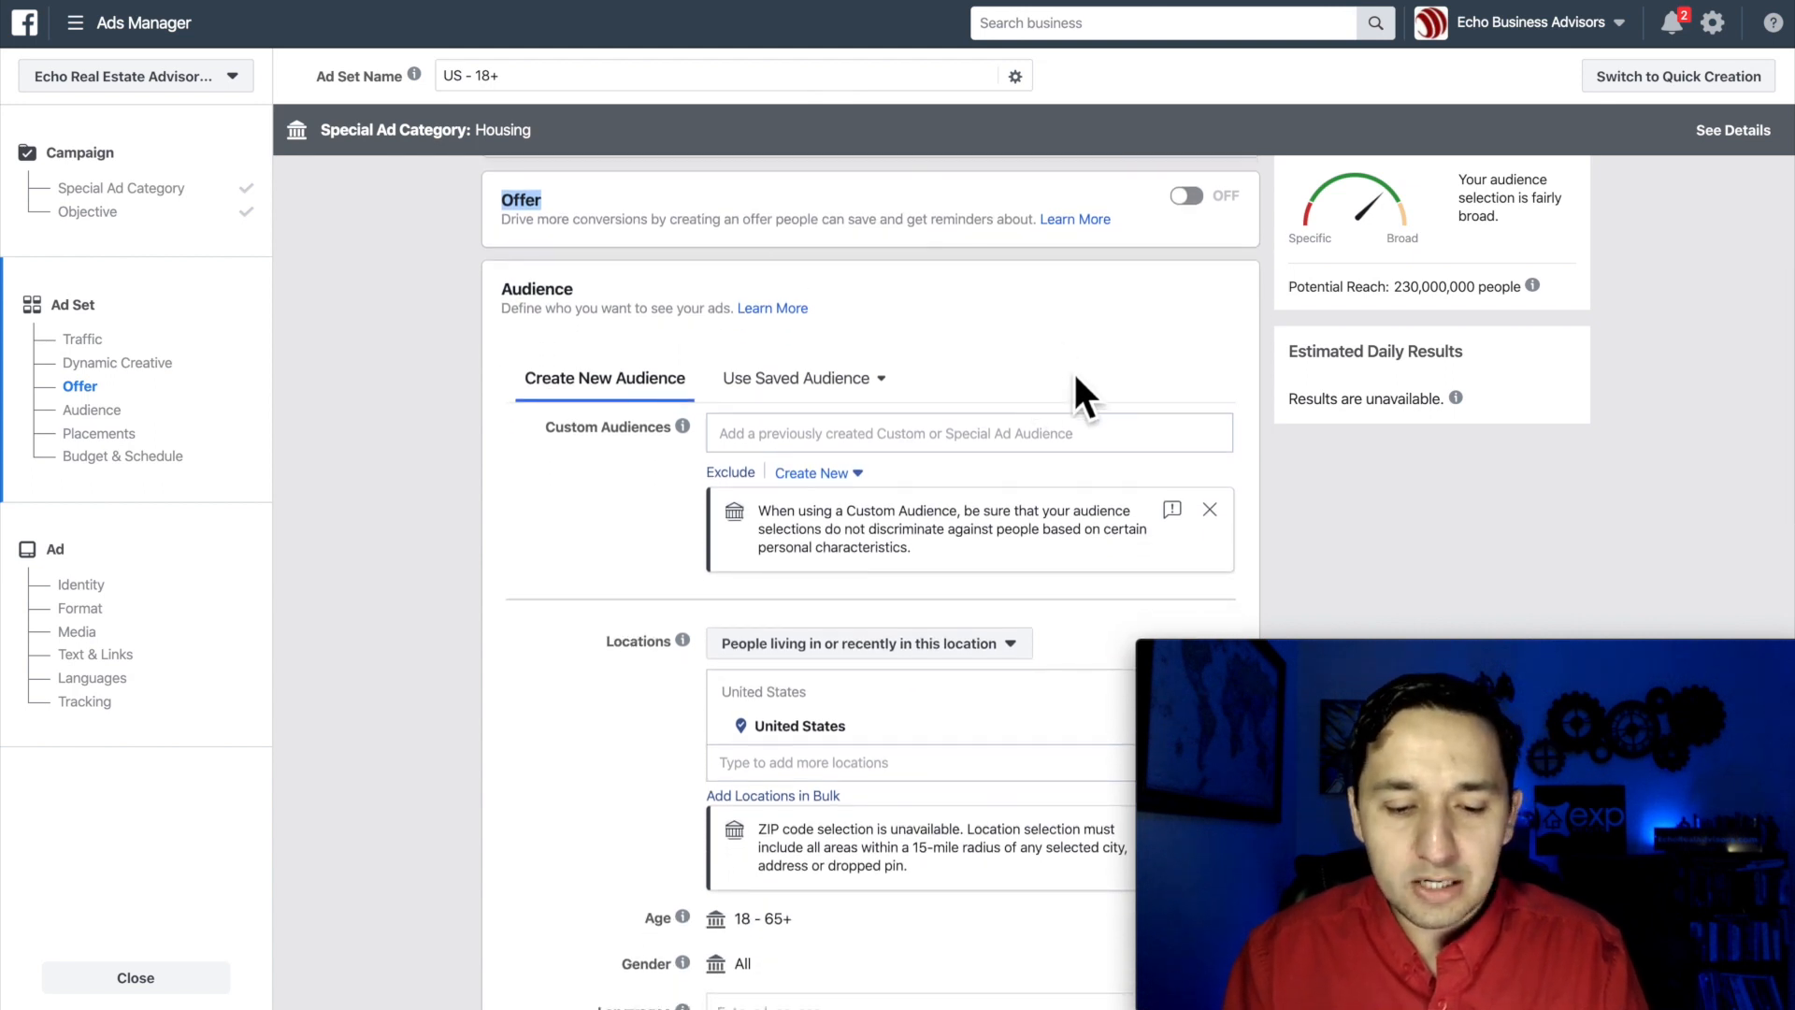
scroll(1074, 368, down, 2)
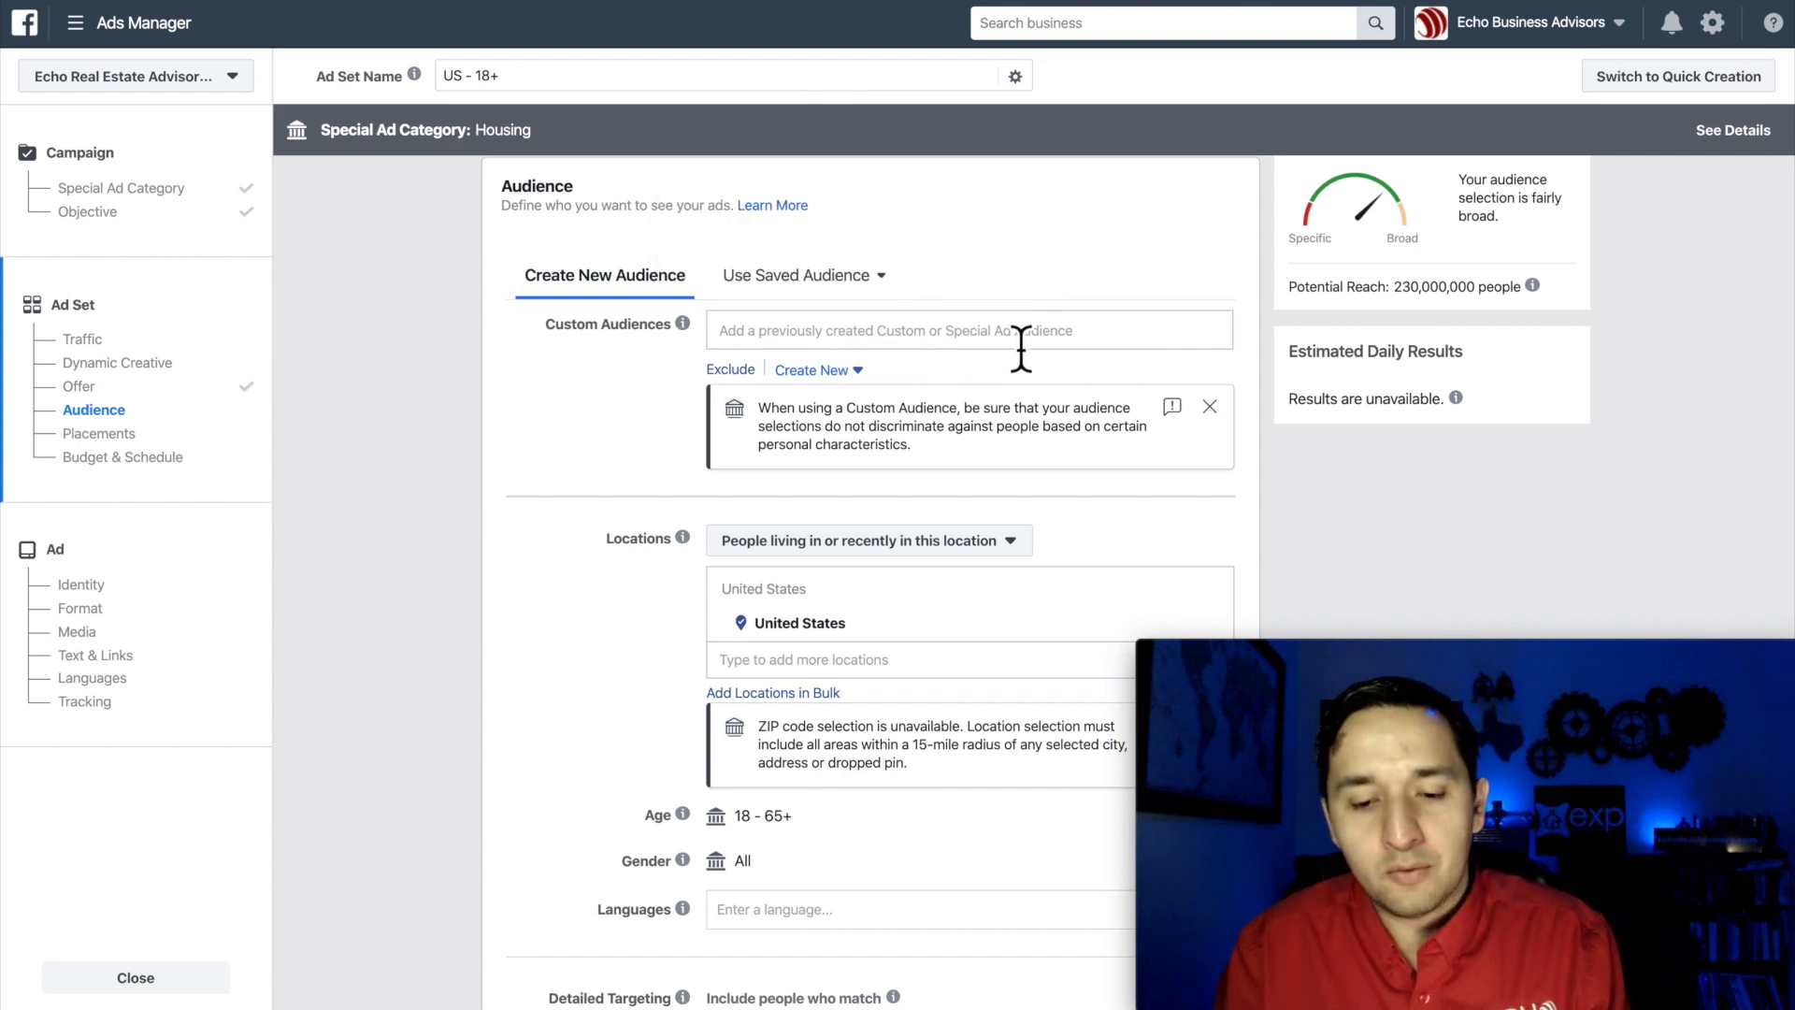
Step: Limit the audience to people living in this location and set the targeted location to Fort Worth, Texas
scroll(1024, 346, down, 2)
click(971, 400)
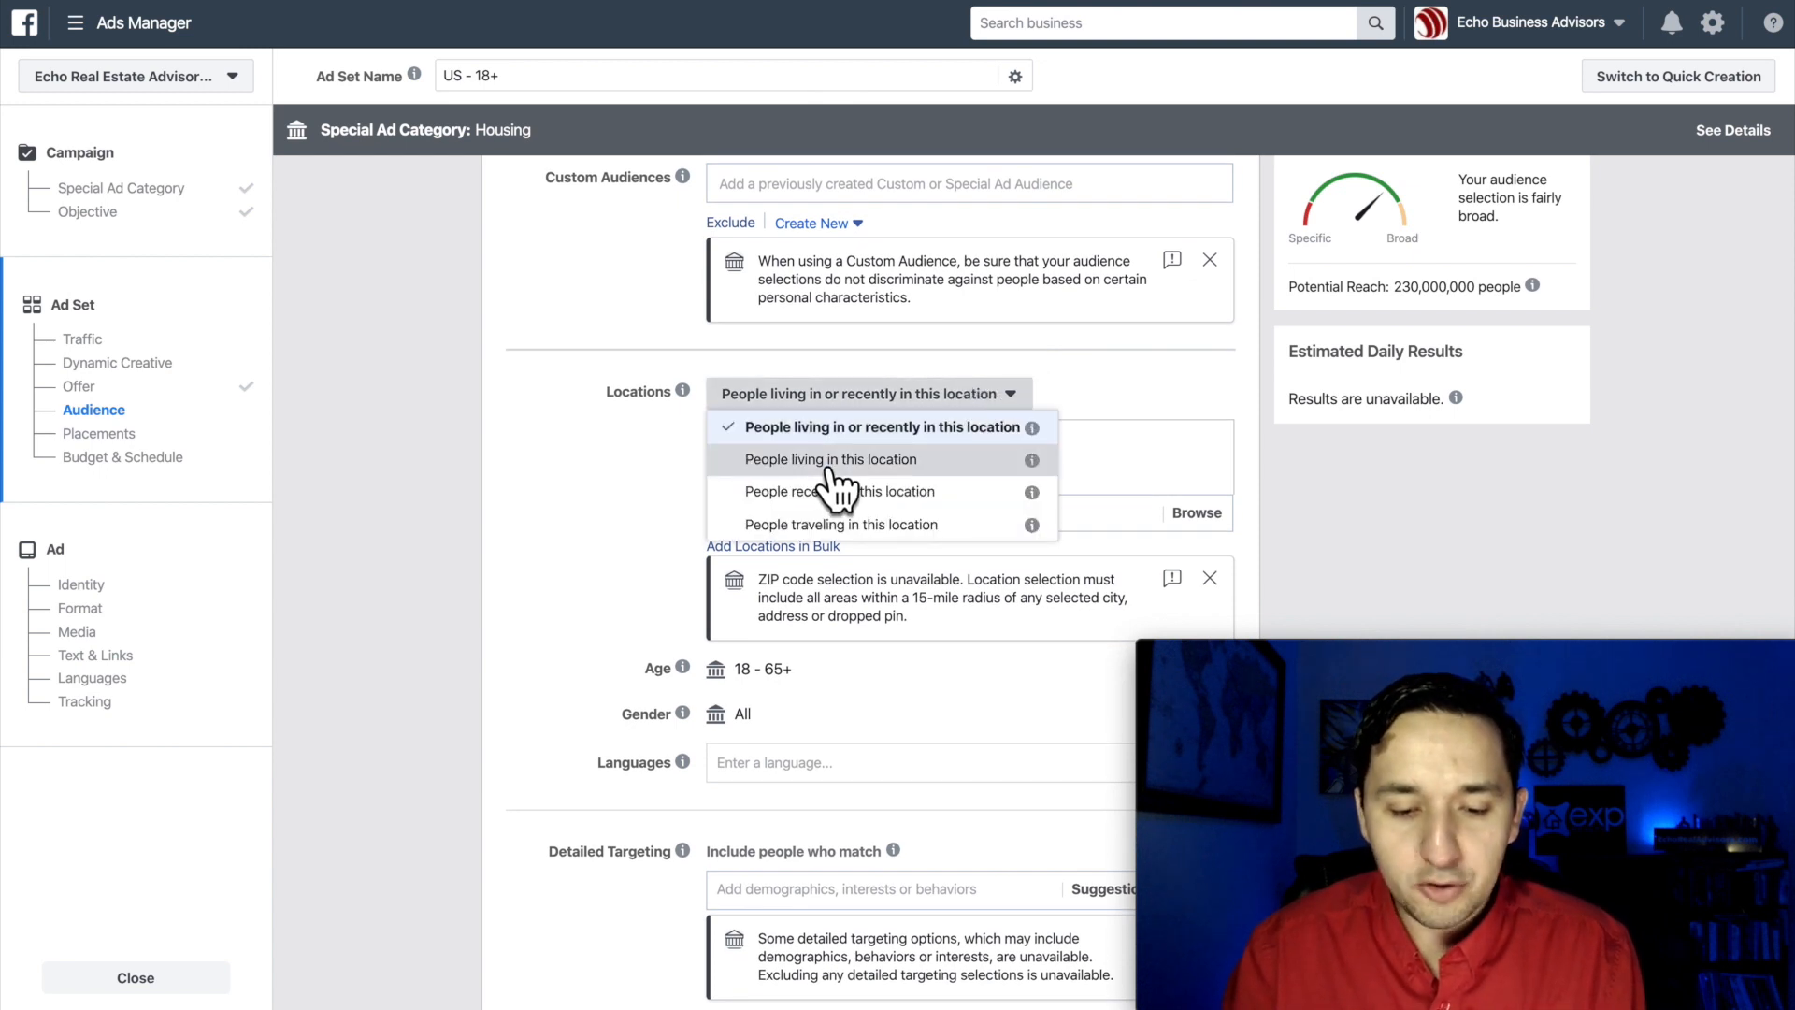
click(828, 462)
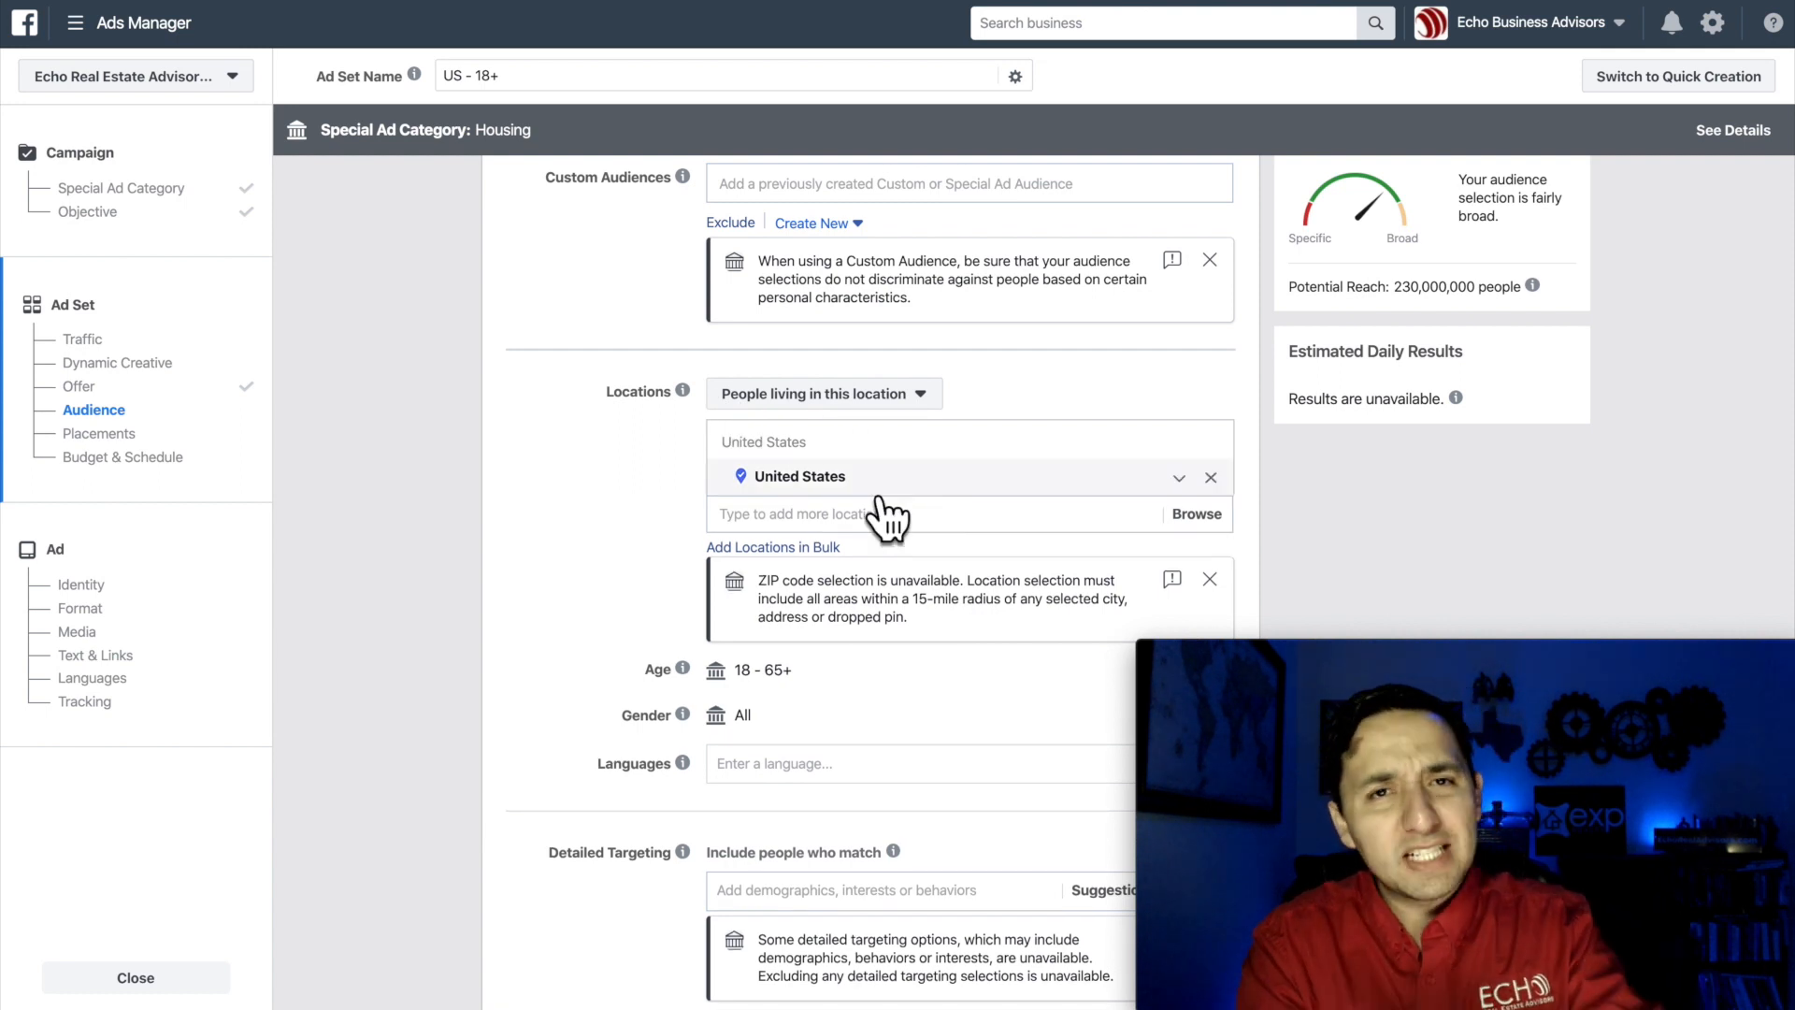
click(827, 526)
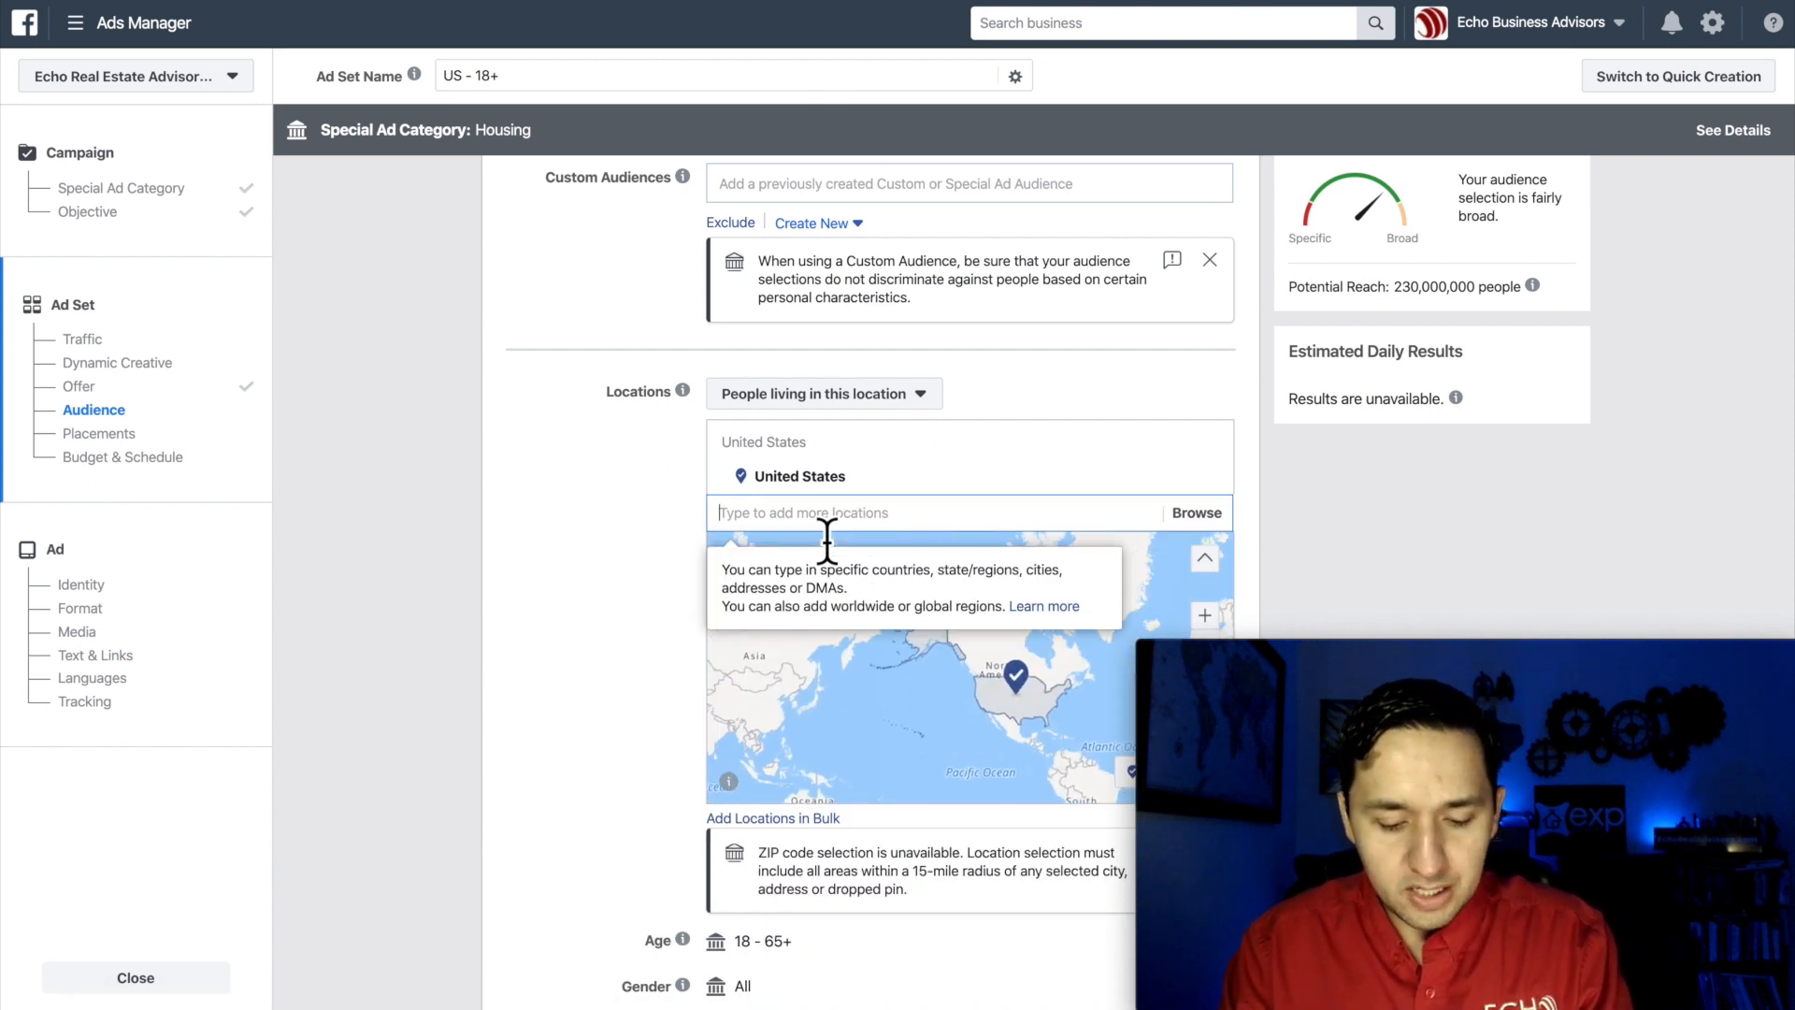
text(fort worth)
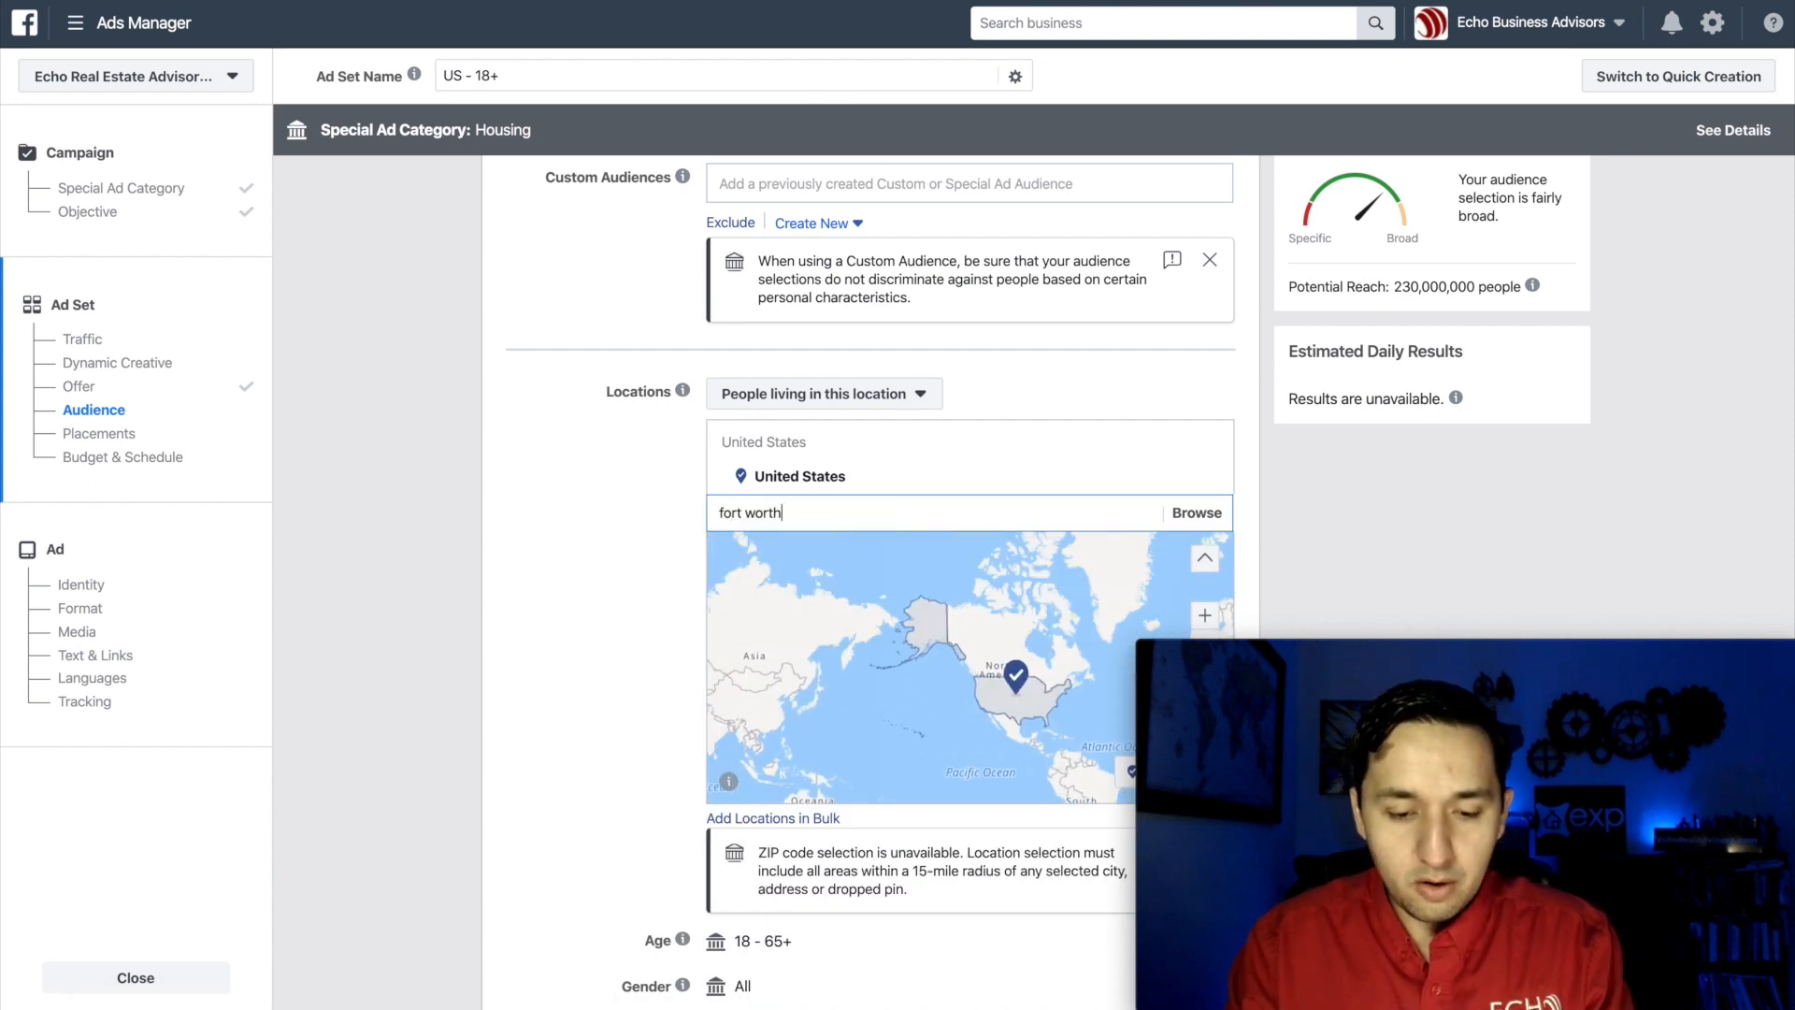
click(828, 552)
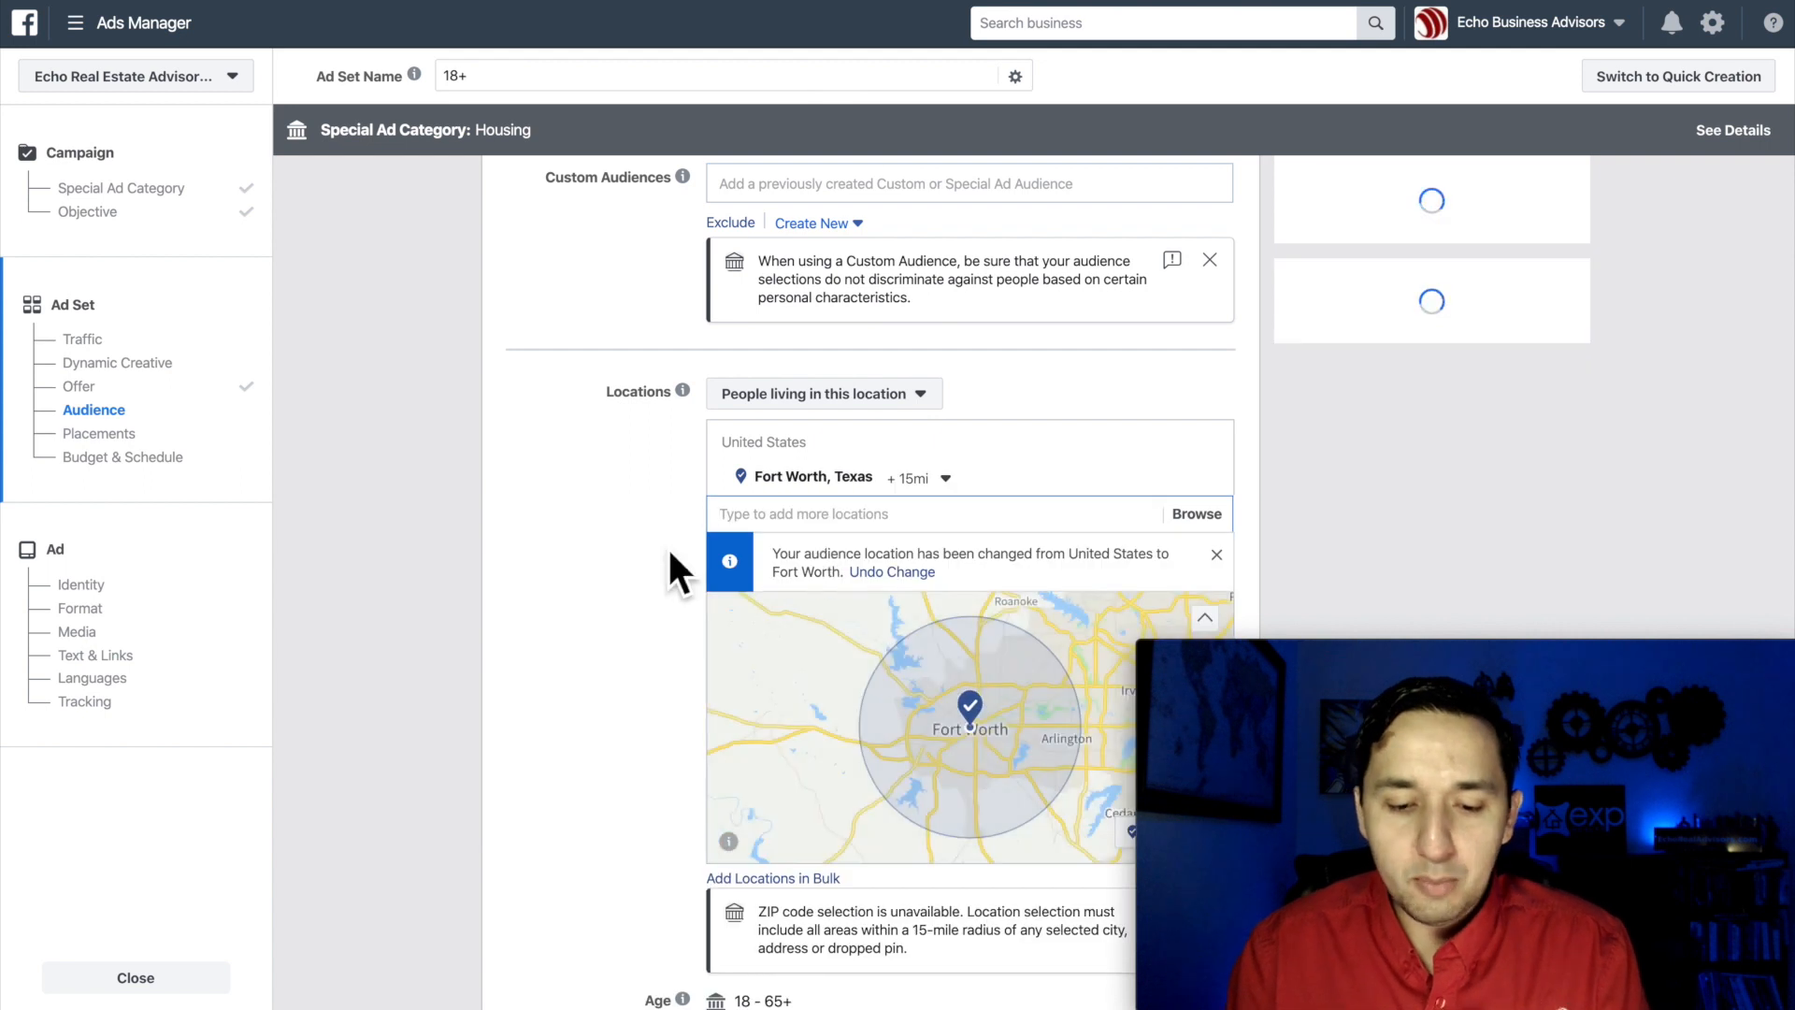
Step: Examine the Fort Worth radius range, the audience's potential reach, and the Age and Gender restrictions
click(918, 478)
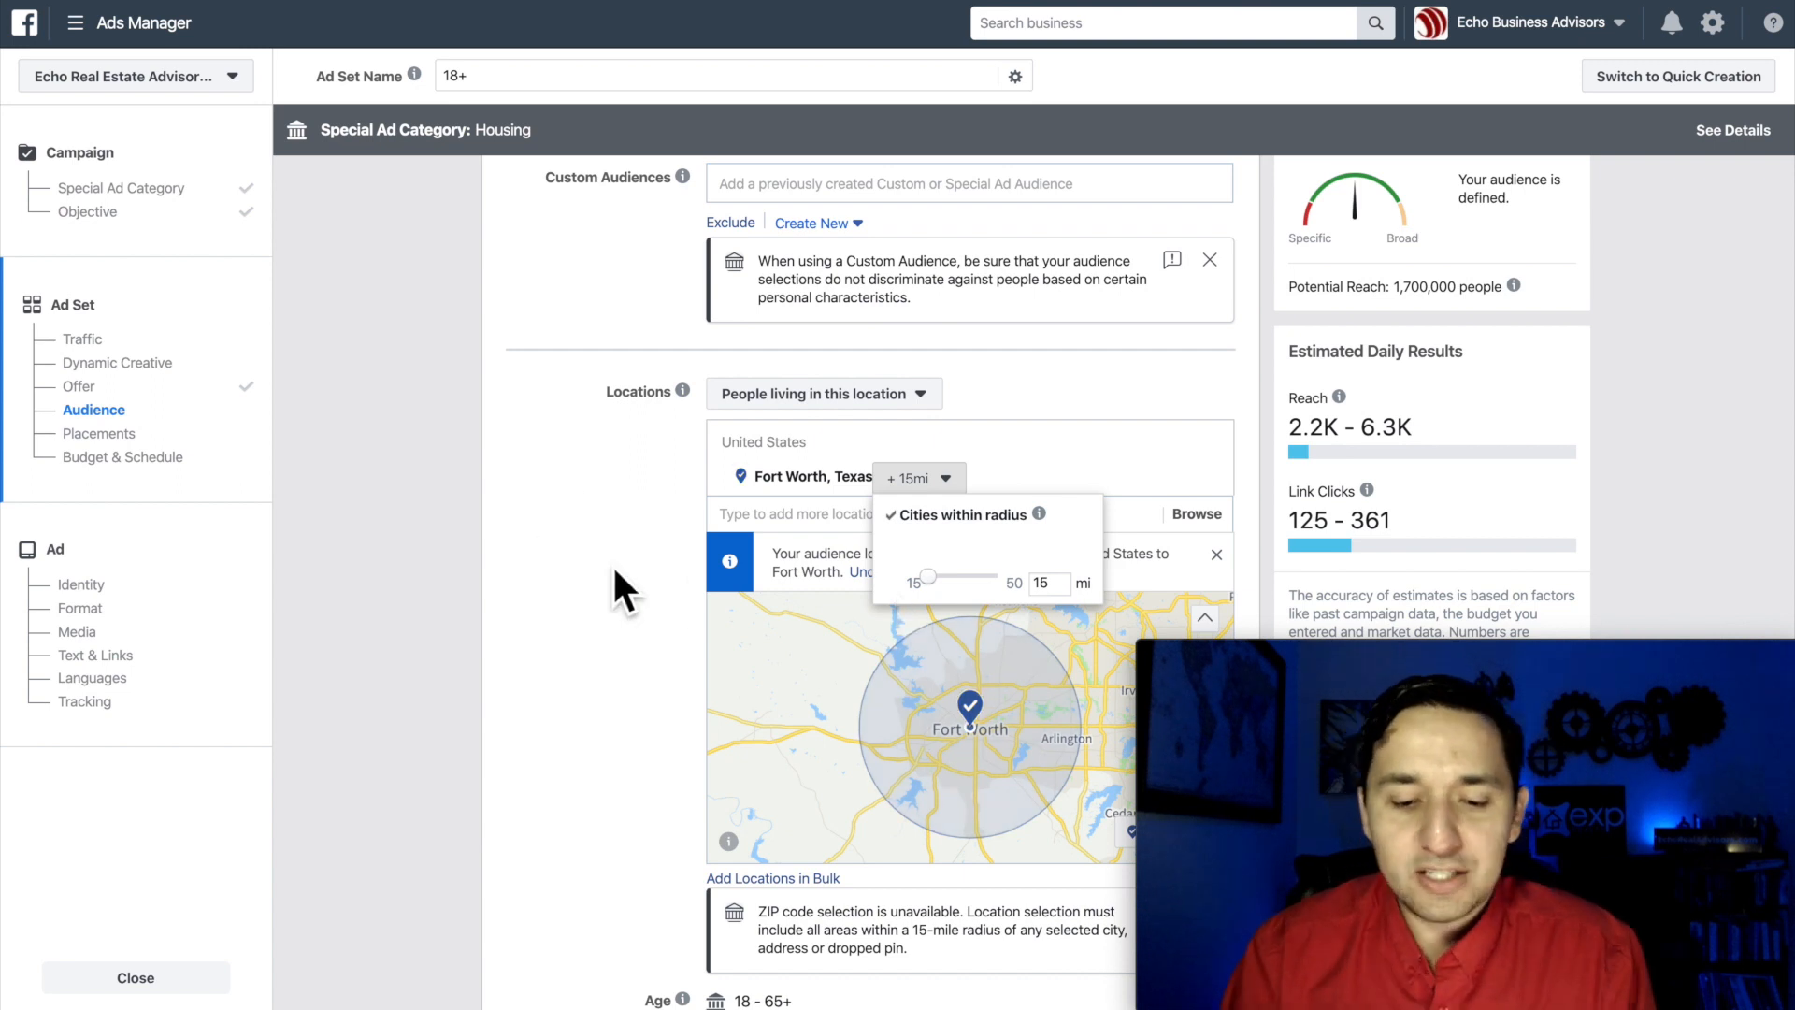
click(645, 608)
scroll(664, 619, down, 2)
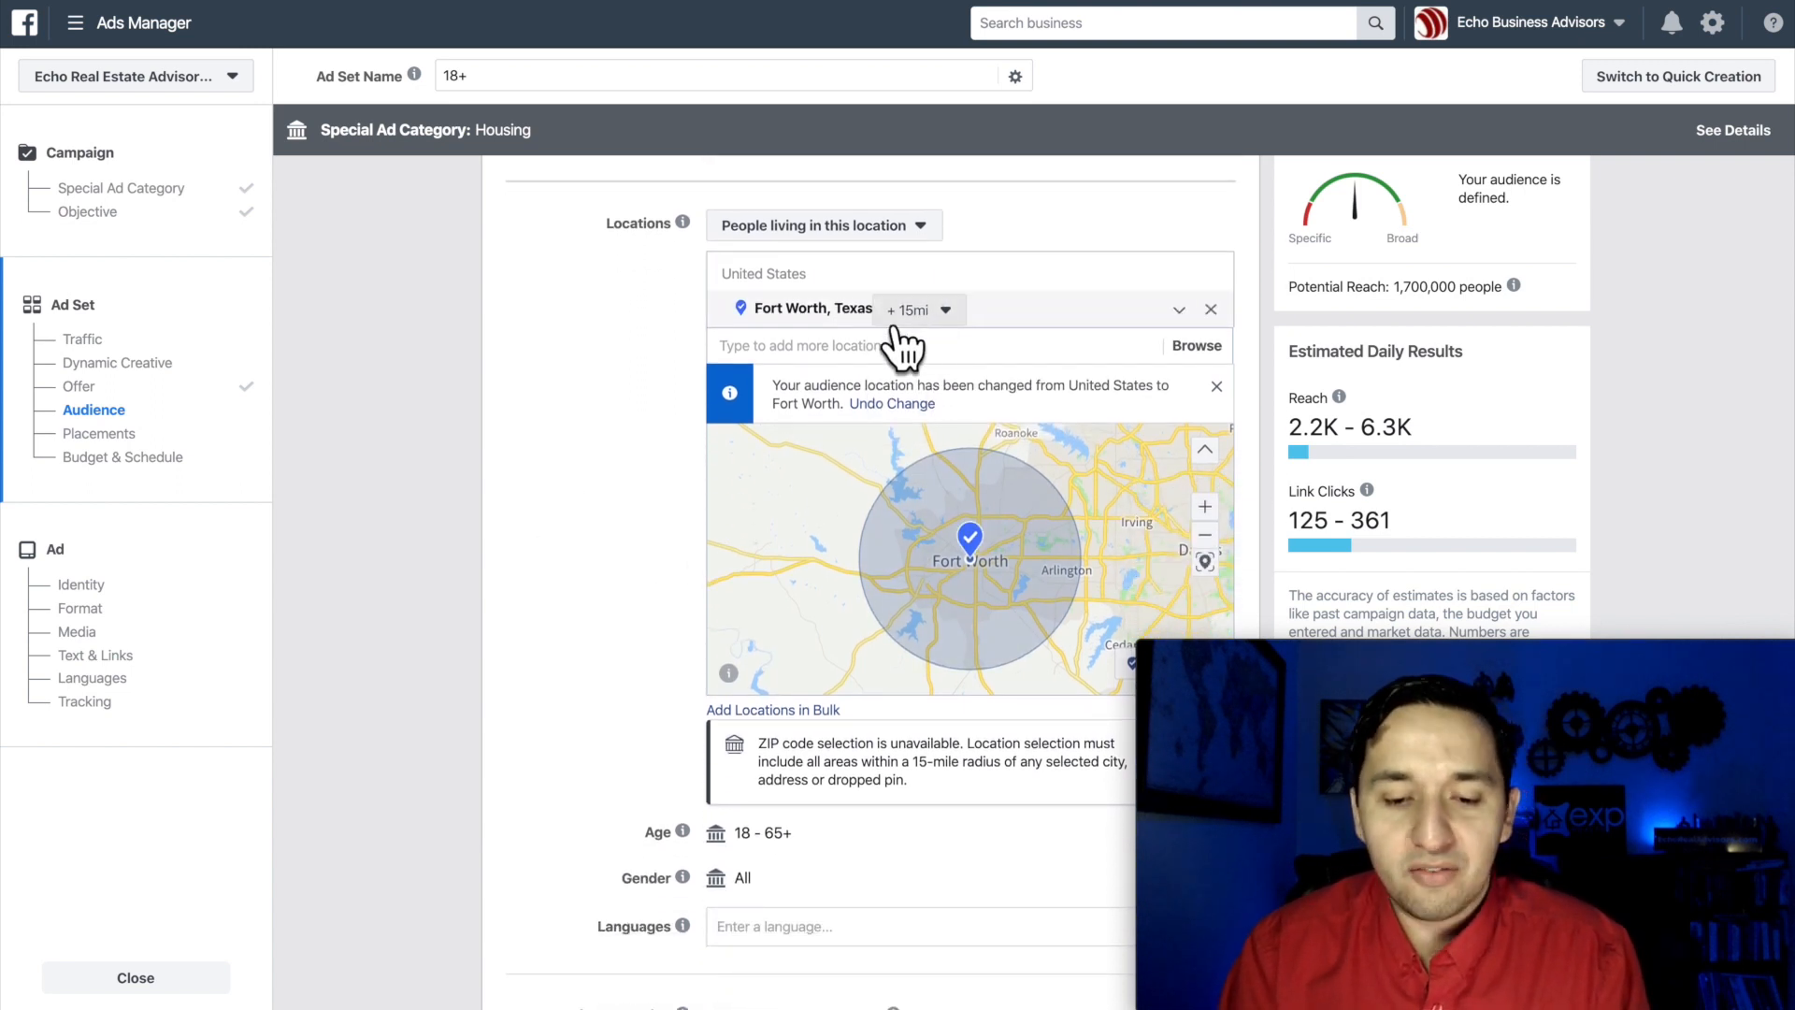
scroll(647, 500, down, 2)
scroll(645, 493, down, 1)
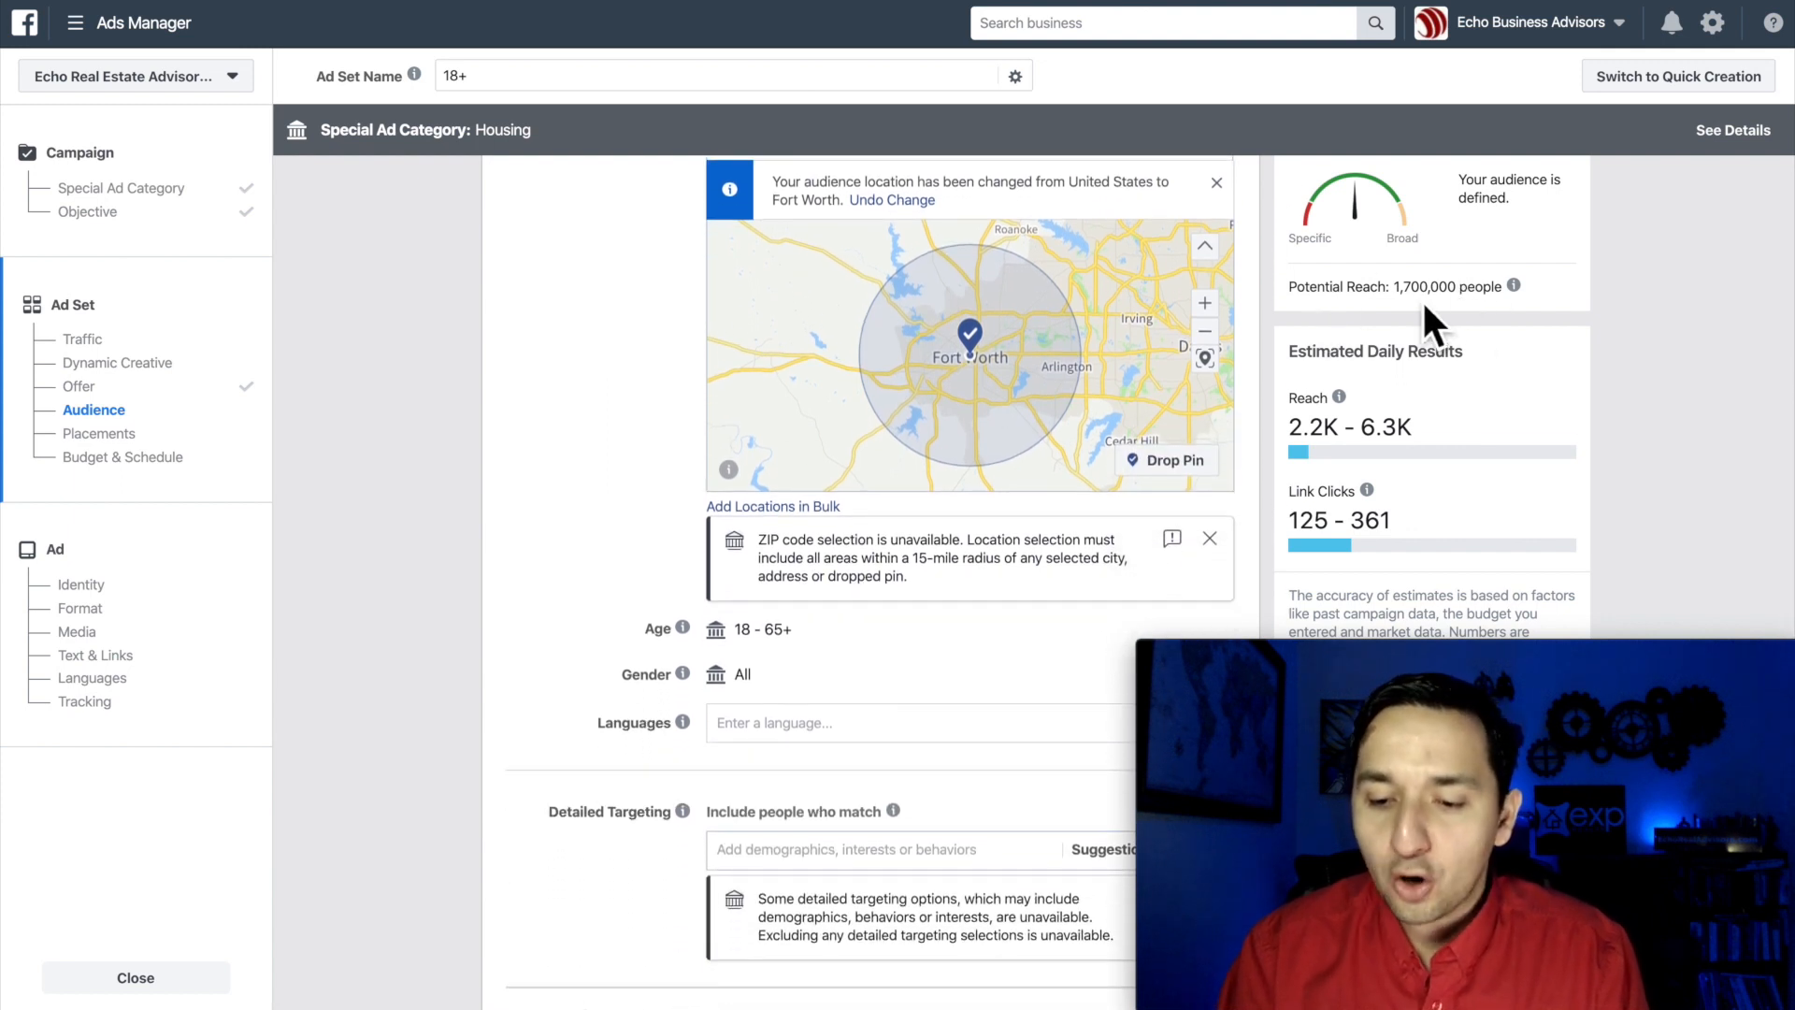
drag(1393, 287, 1501, 288)
scroll(956, 257, up, 2)
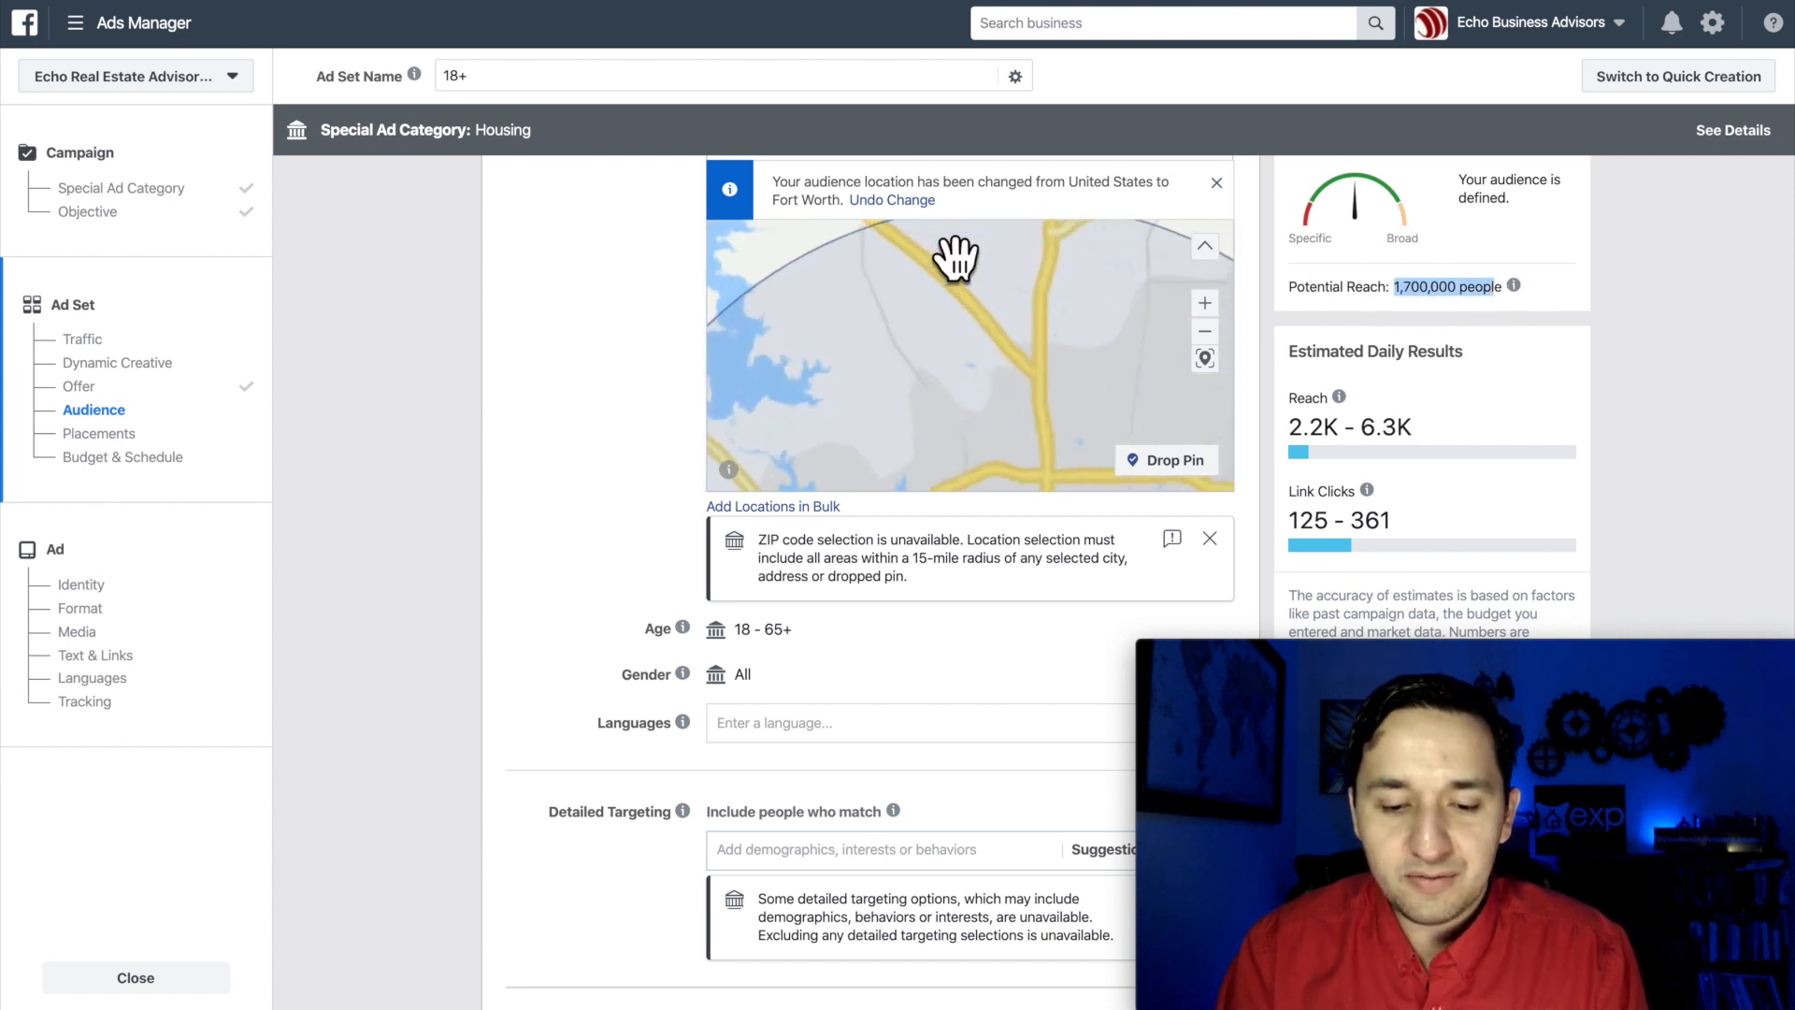
scroll(665, 425, down, 3)
scroll(667, 427, up, 1)
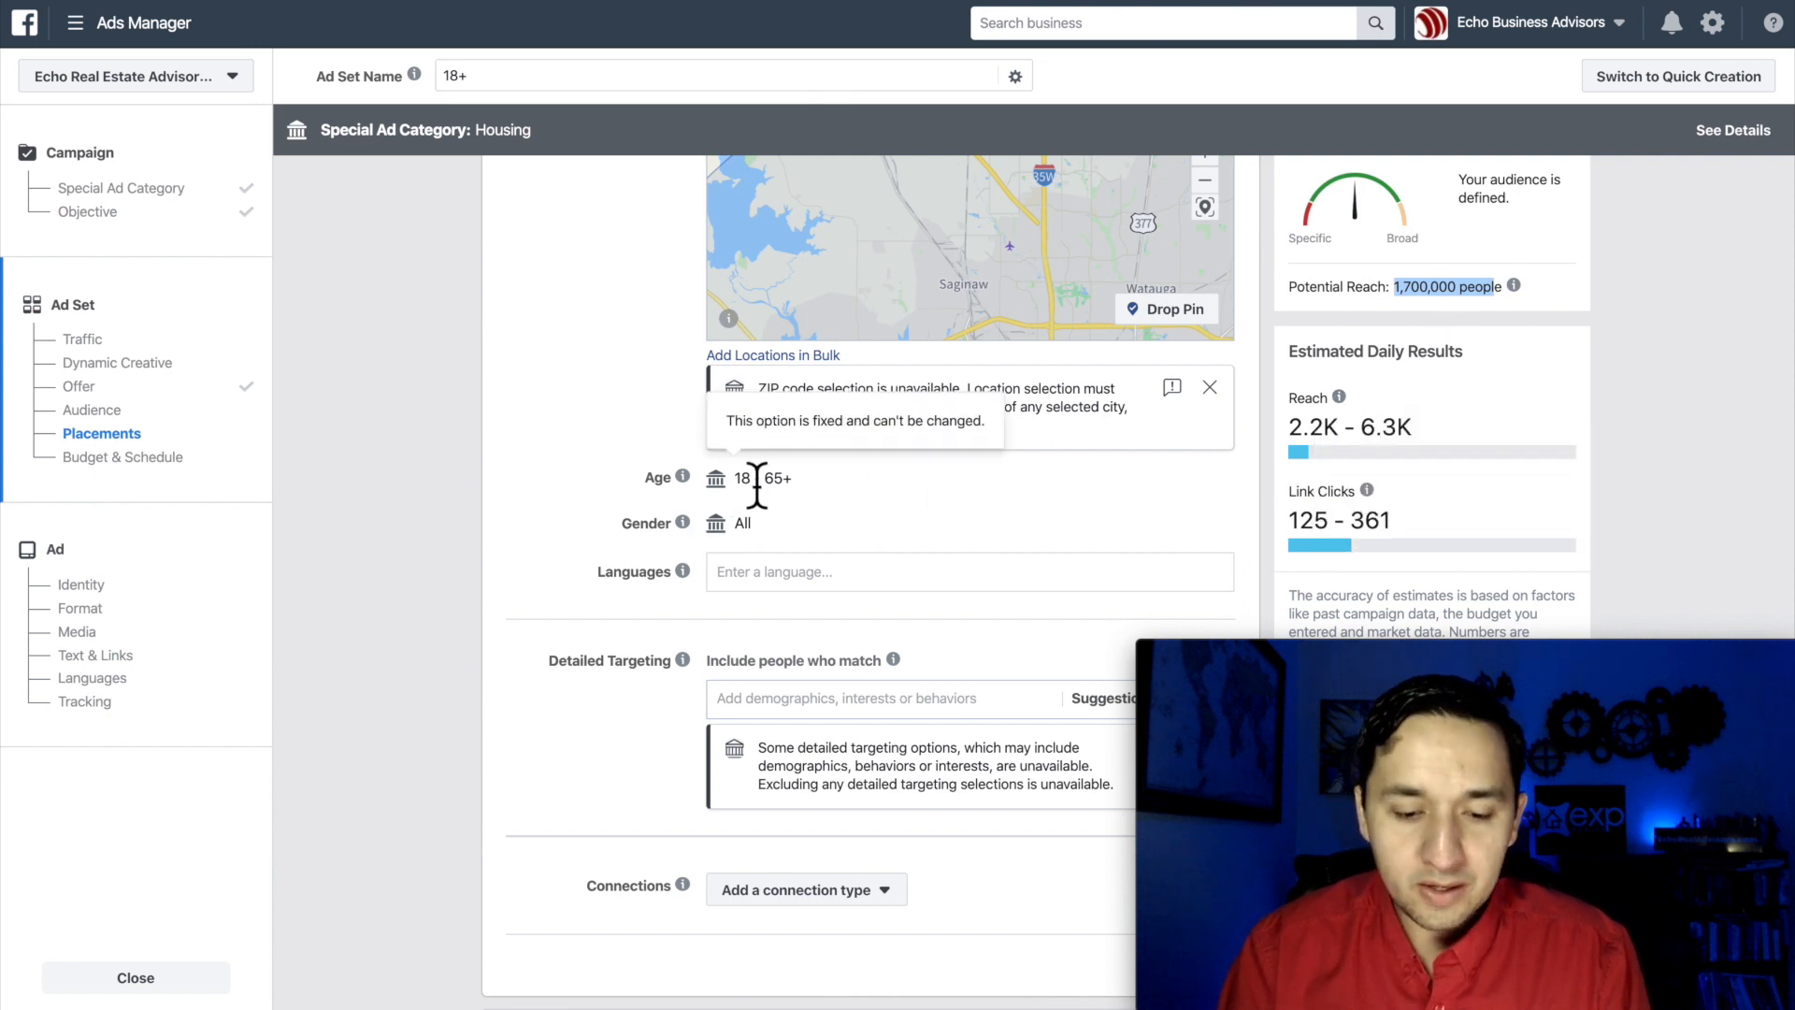
scroll(831, 499, down, 1)
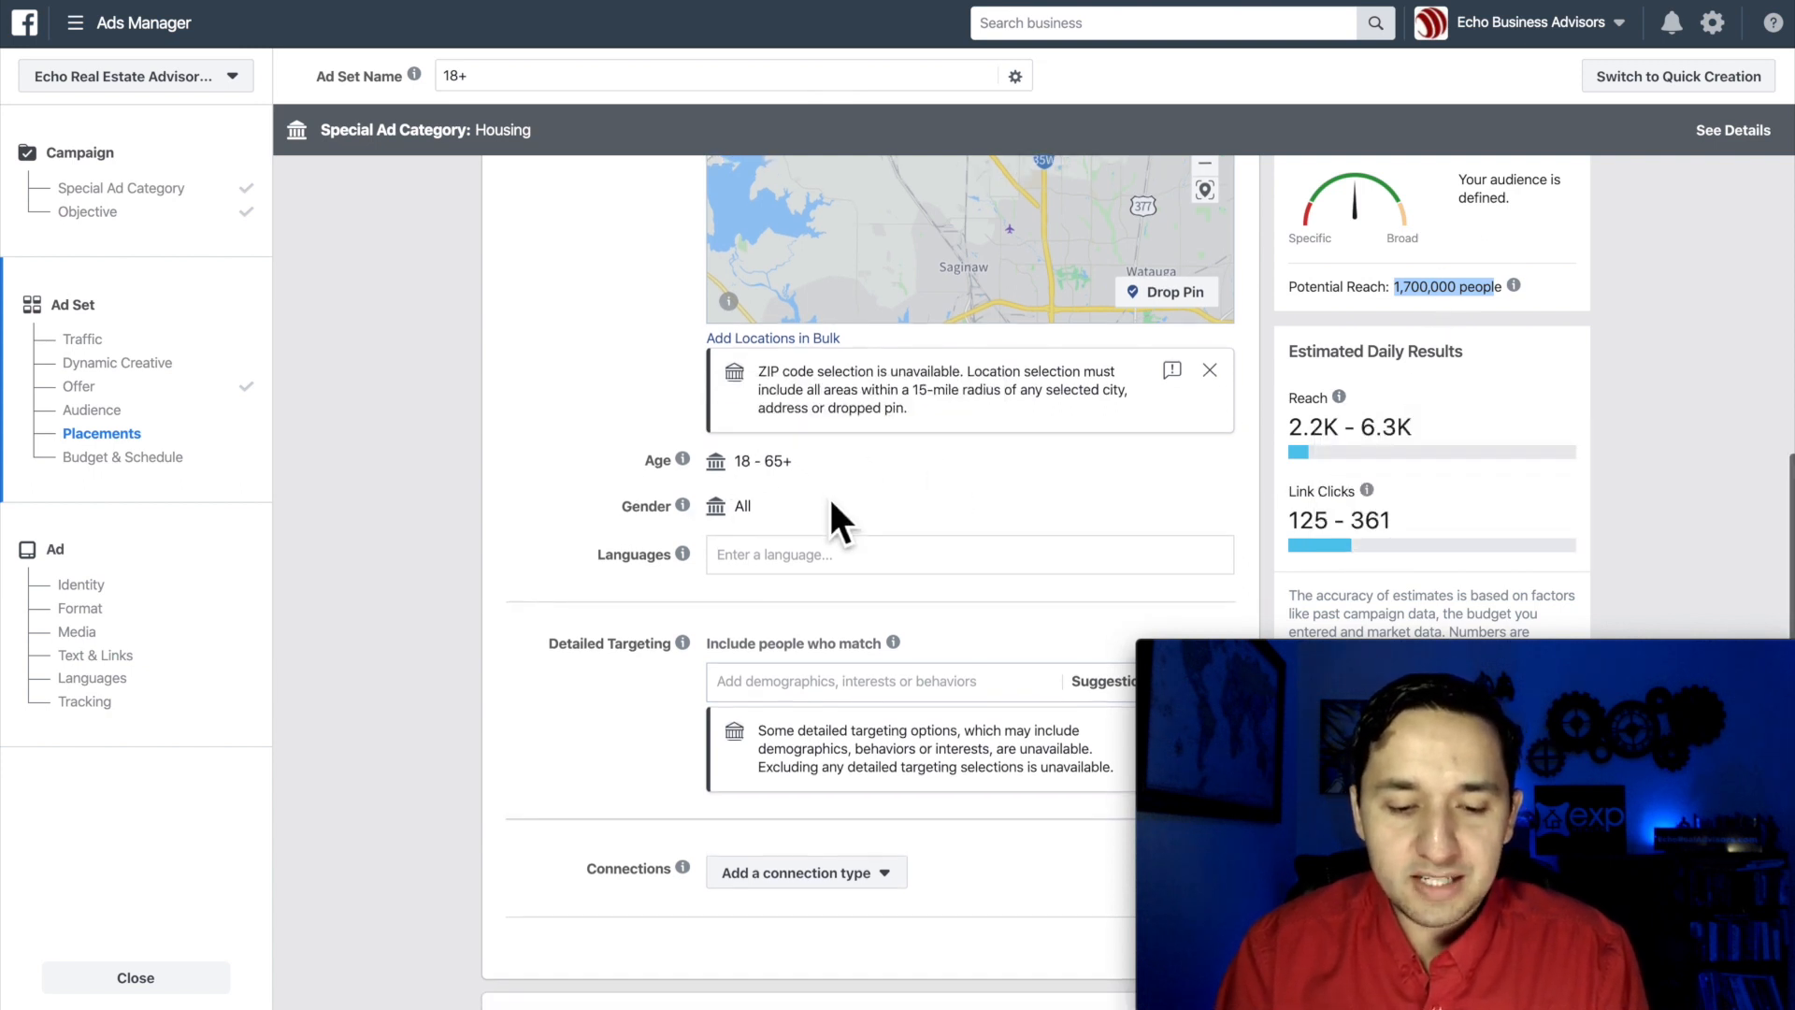
scroll(828, 495, down, 1)
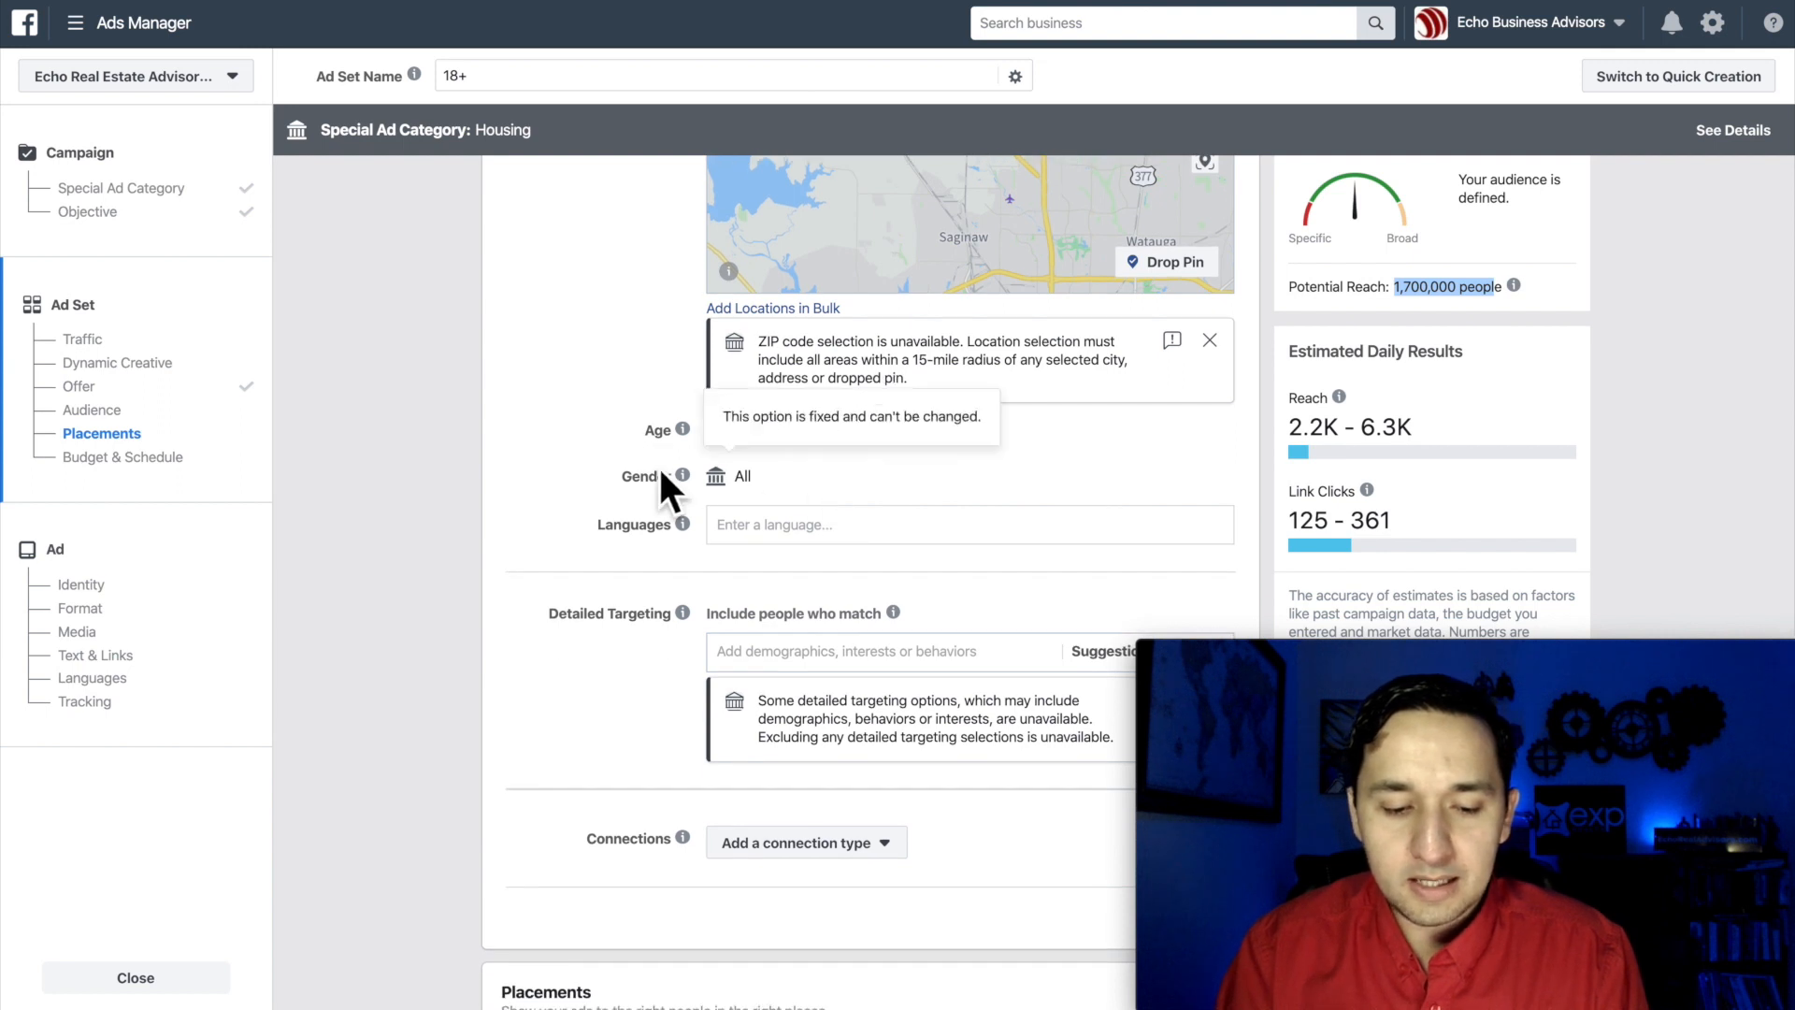
Step: Add Spanish as the audience's language
scroll(801, 510, down, 3)
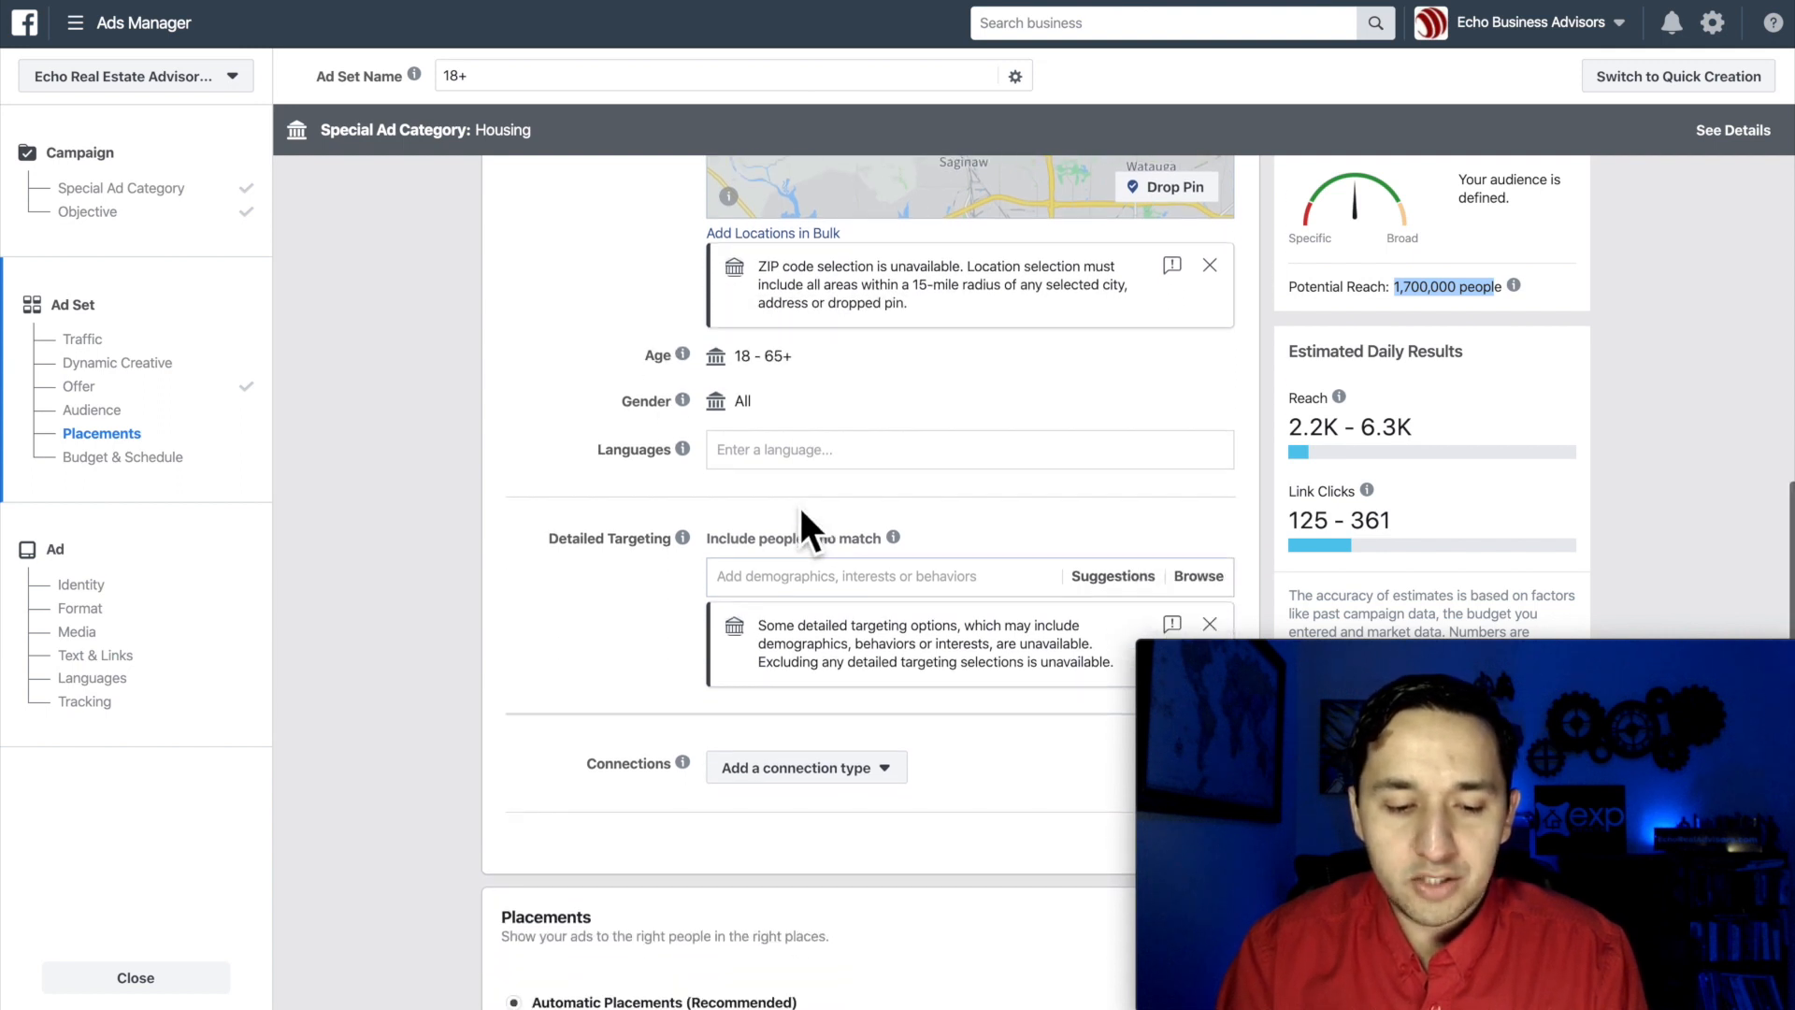
scroll(801, 512, down, 3)
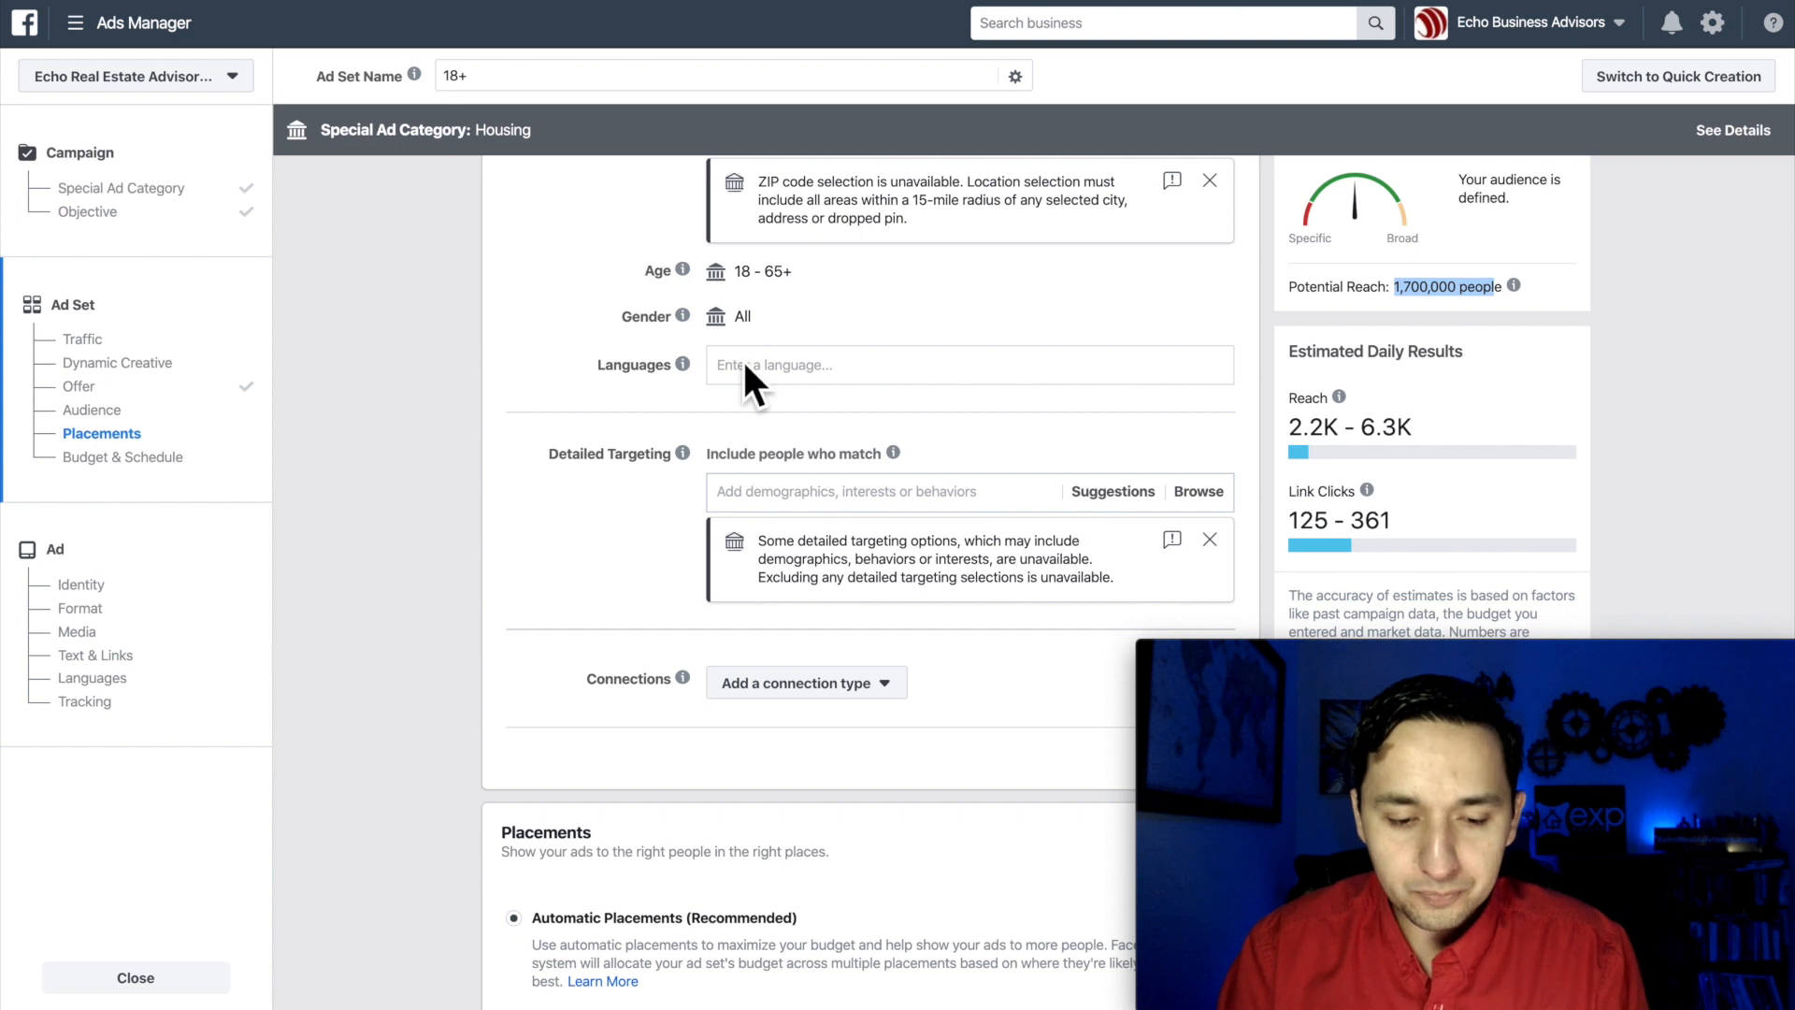
click(862, 379)
text(spanih)
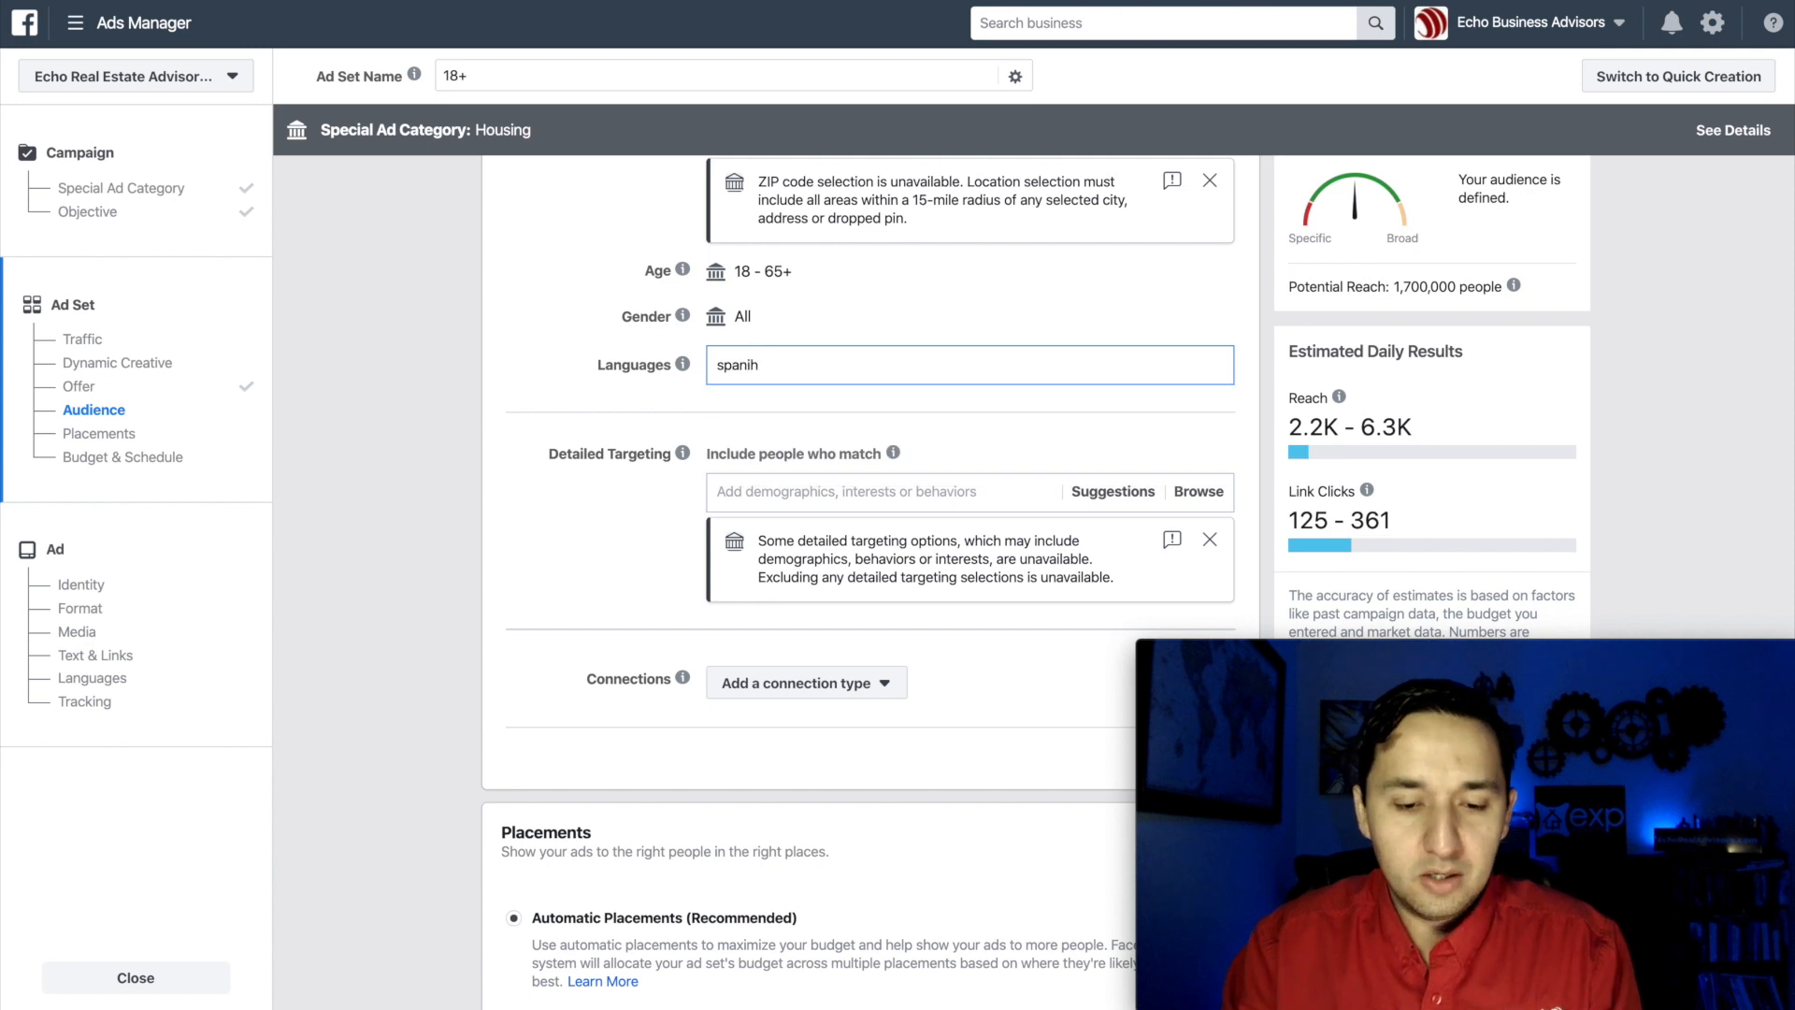
key(BackSpace)
key(BackSpace)
text(ish)
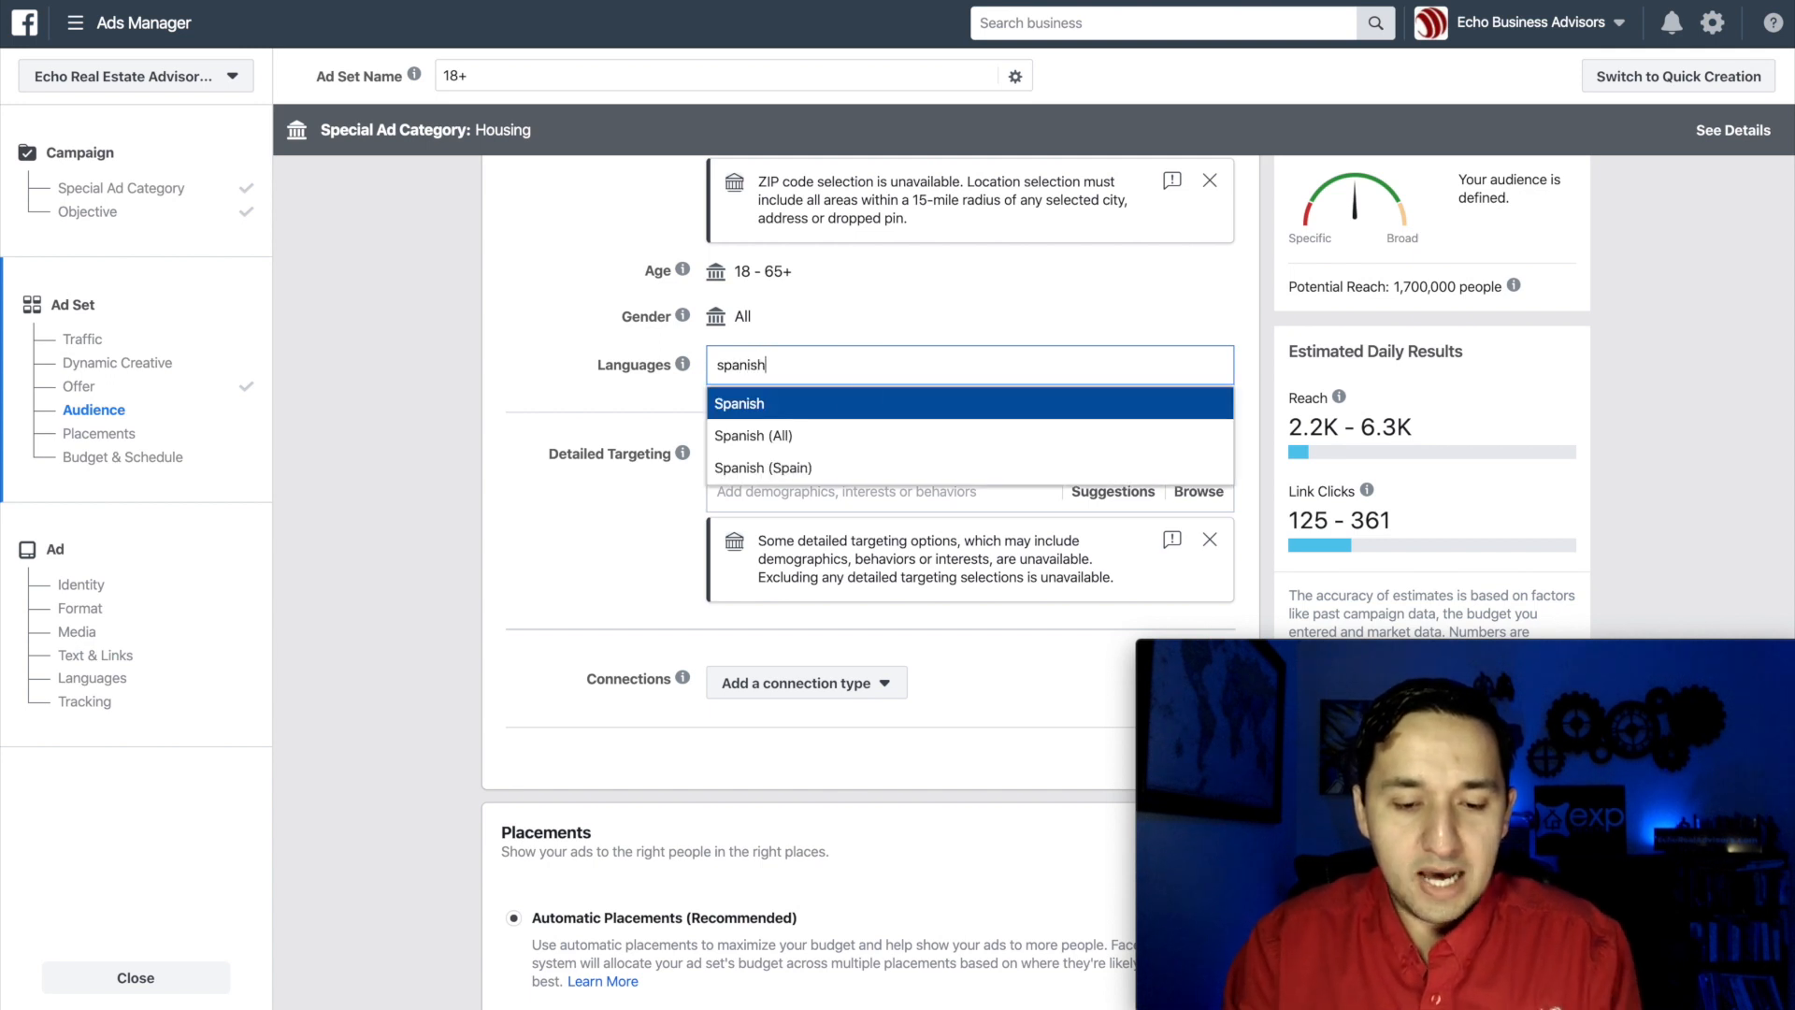
click(758, 412)
click(623, 391)
Step: Include people interested in Zillow and Trulia in the audience's detailed targeting
scroll(623, 389, down, 1)
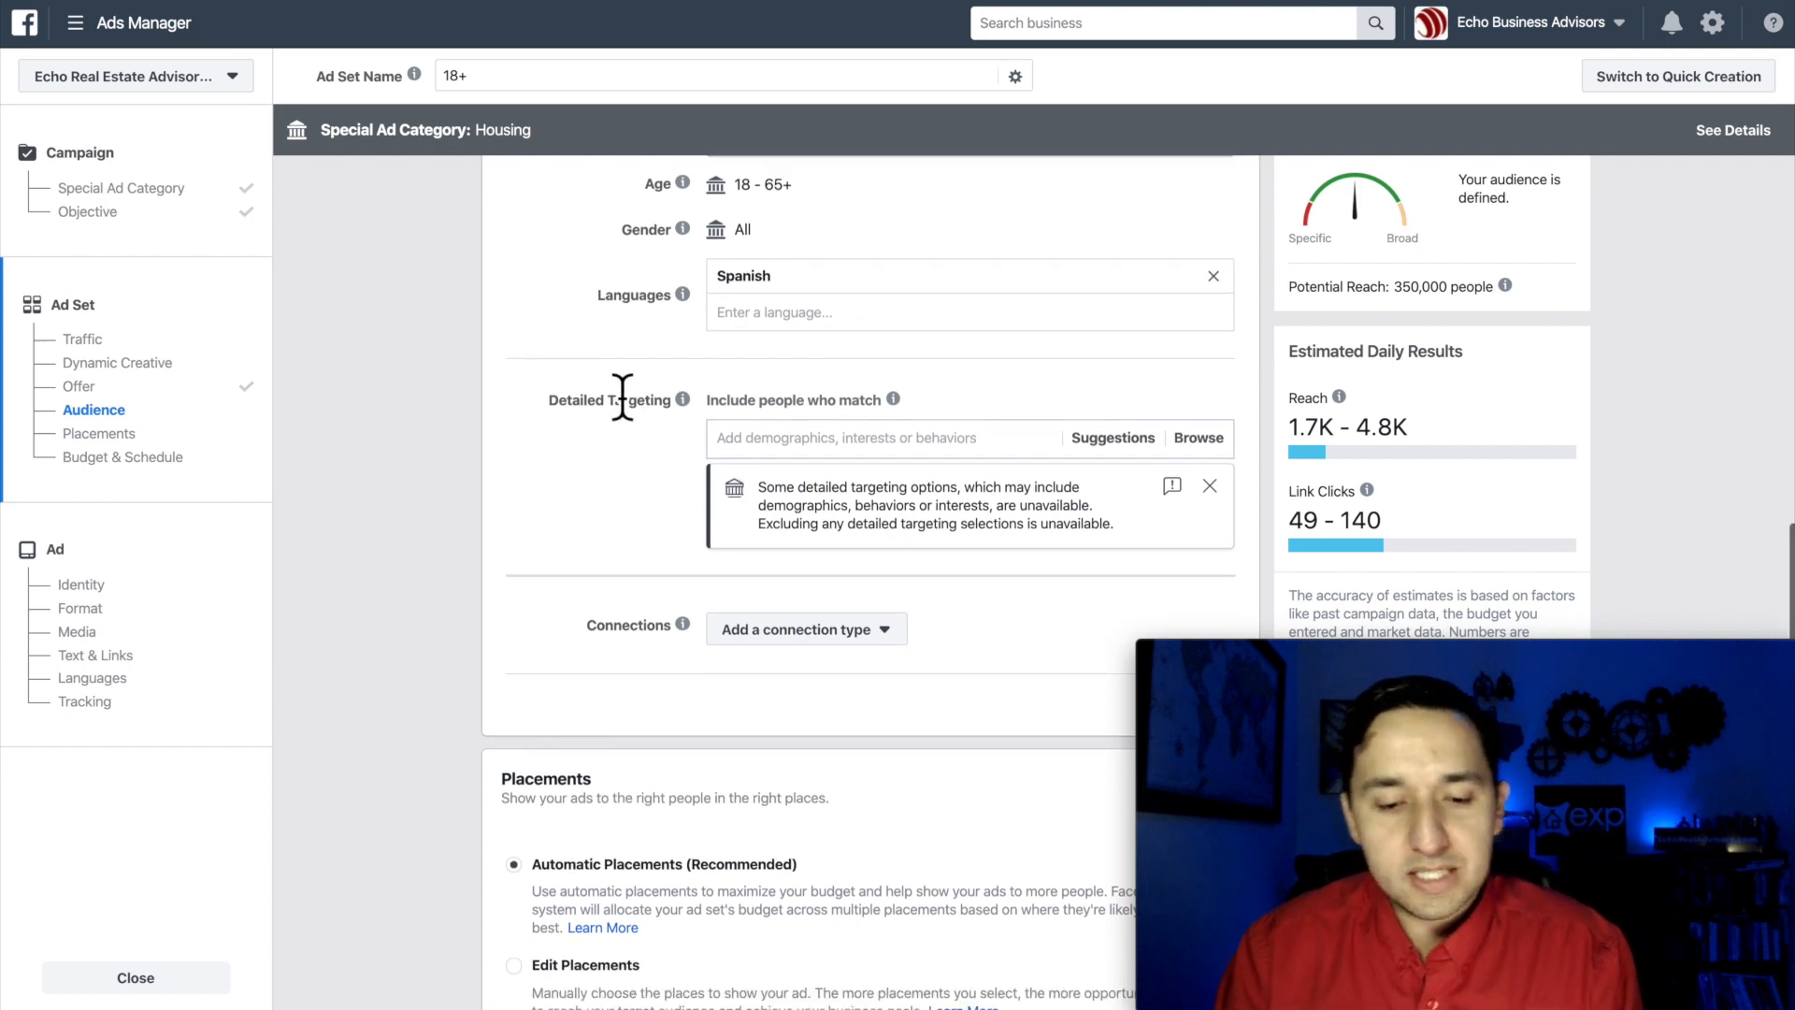
scroll(624, 392, down, 1)
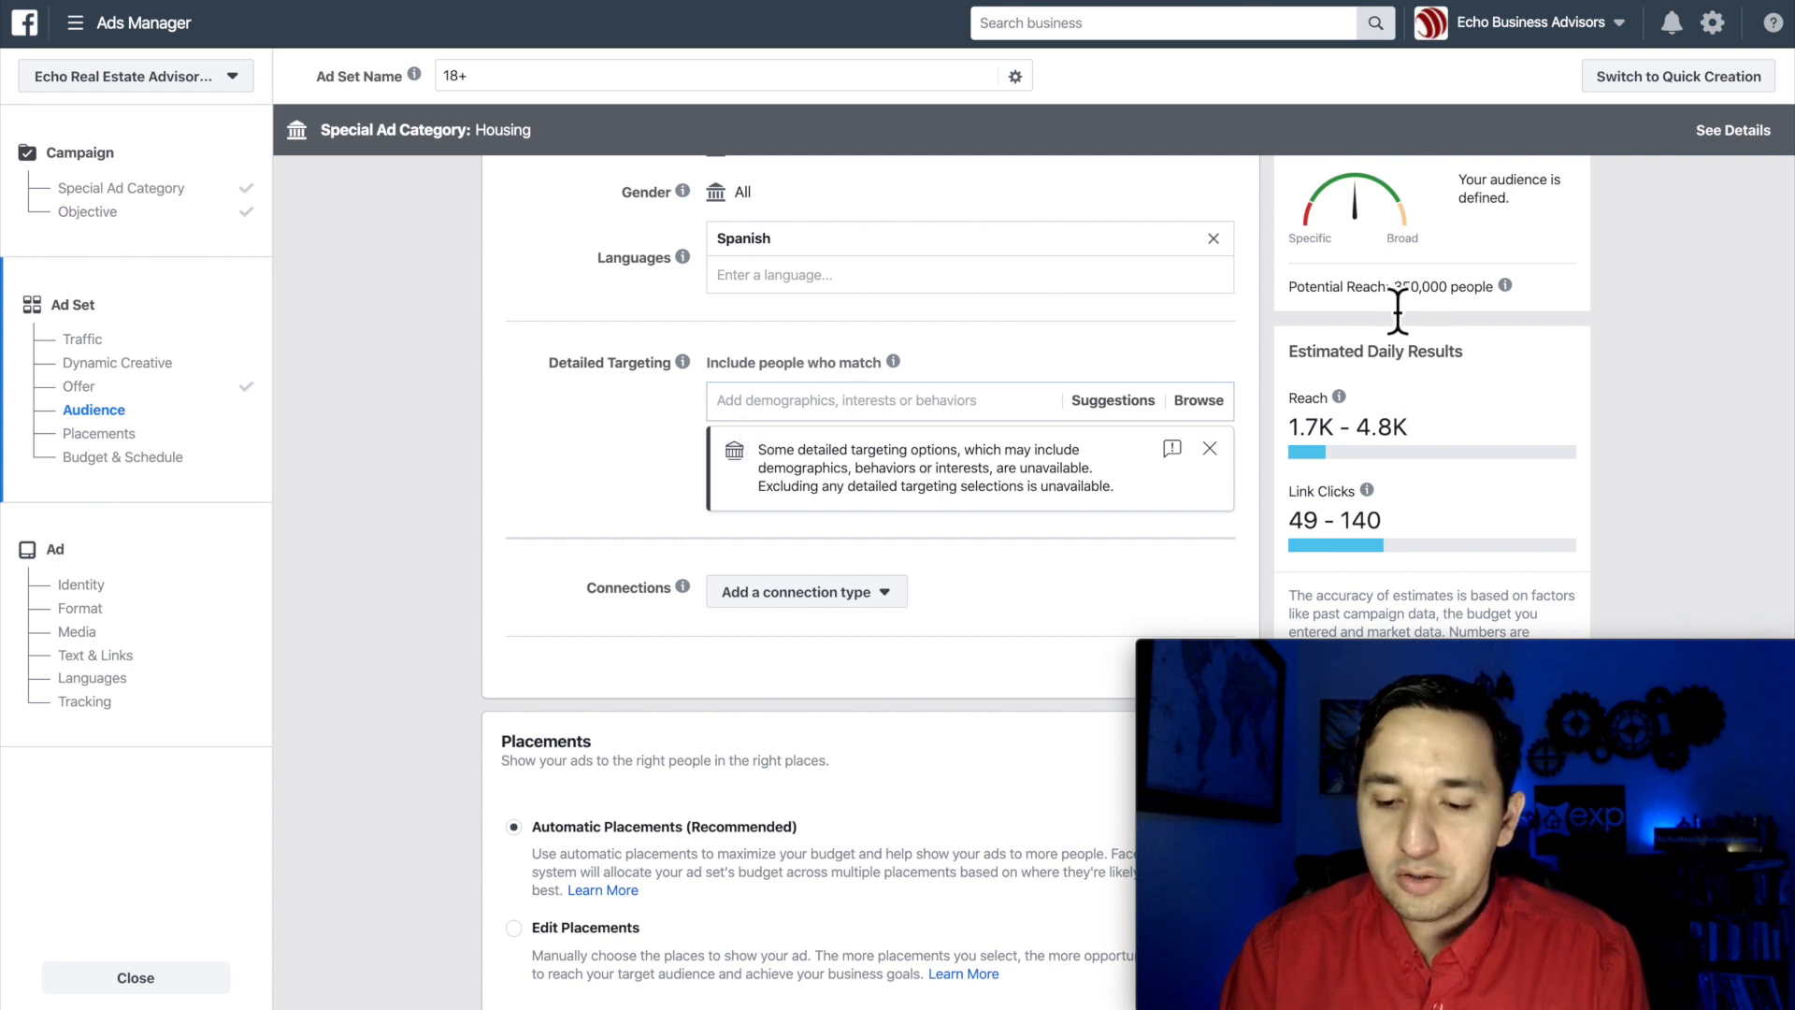
scroll(1042, 378, up, 1)
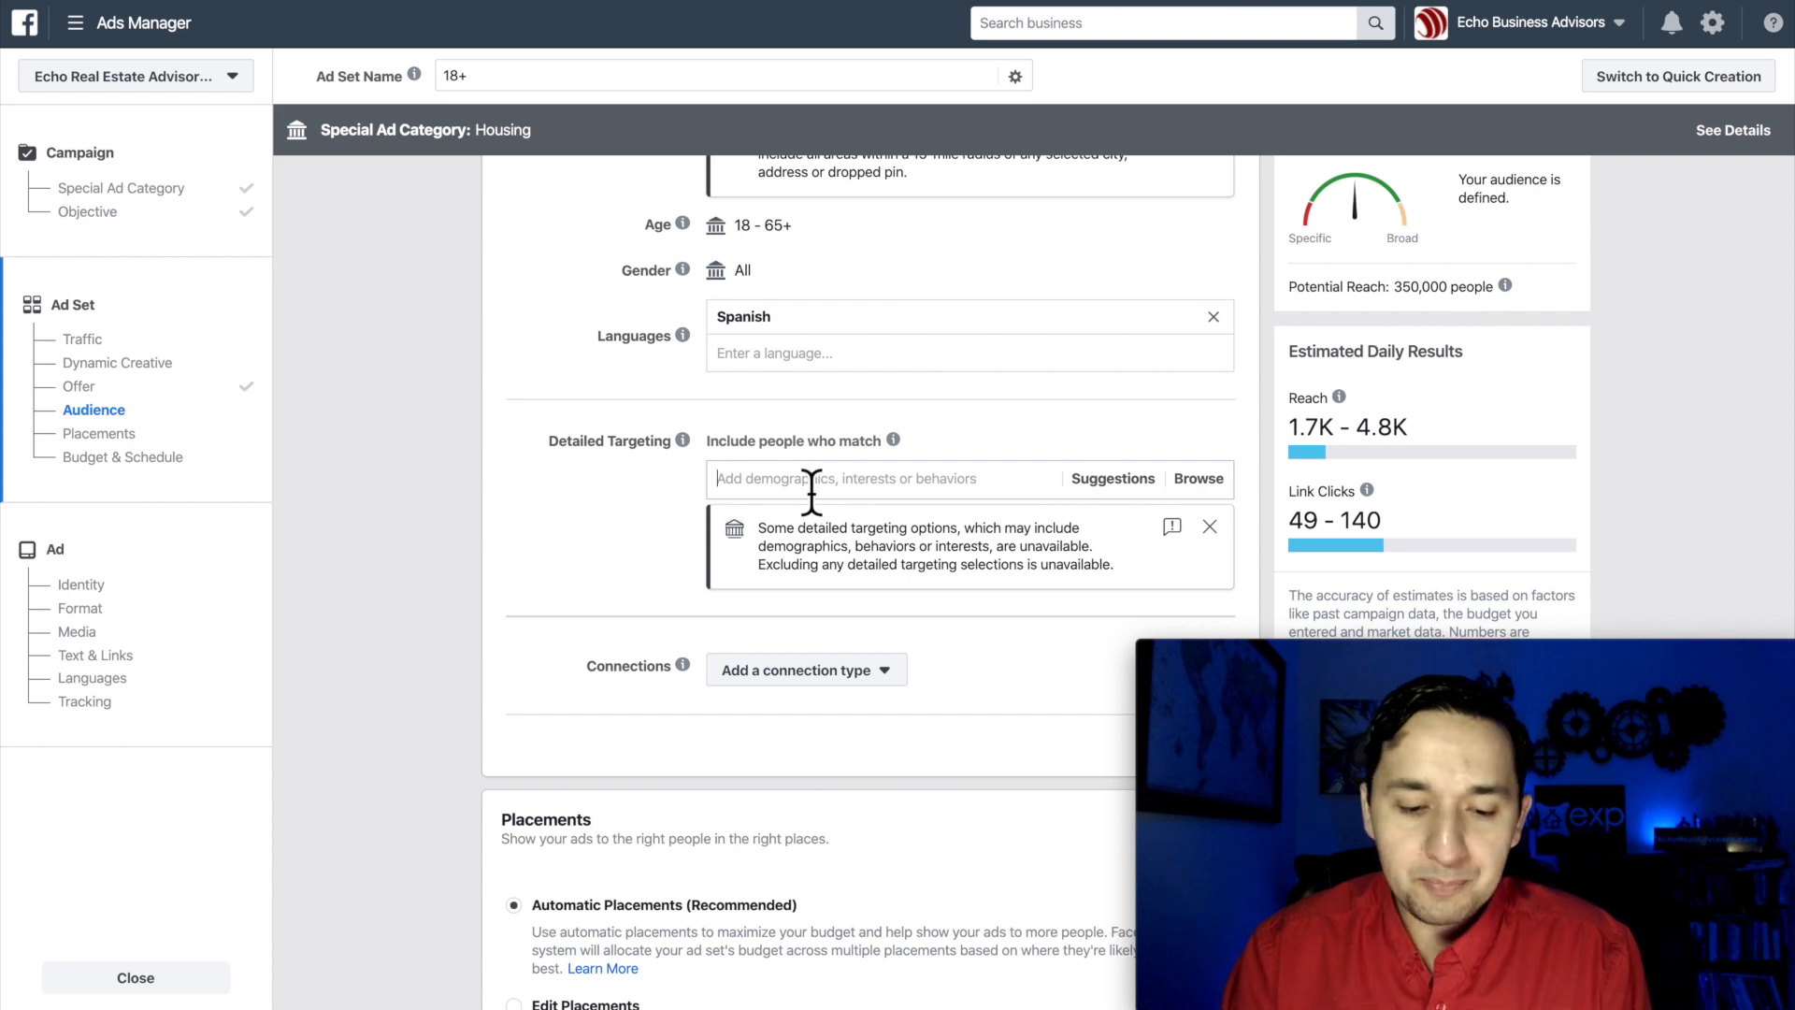
text(z)
text(illo)
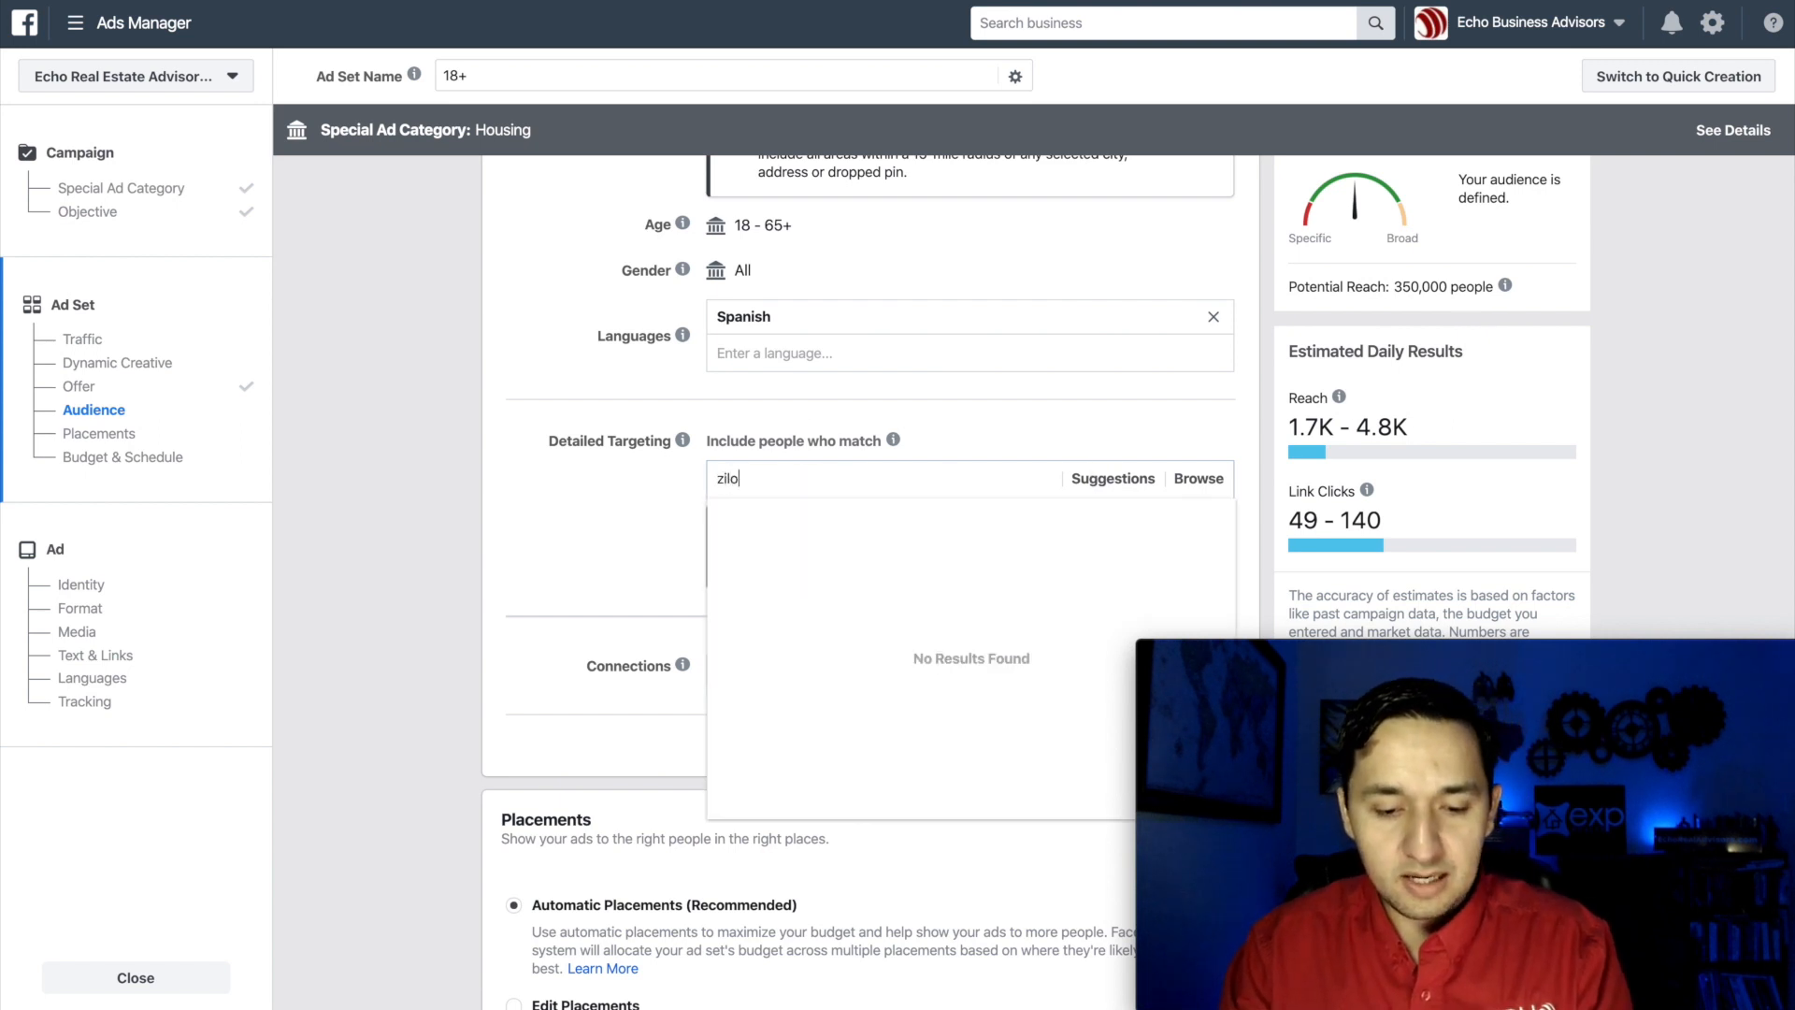
key(BackSpace)
text(low)
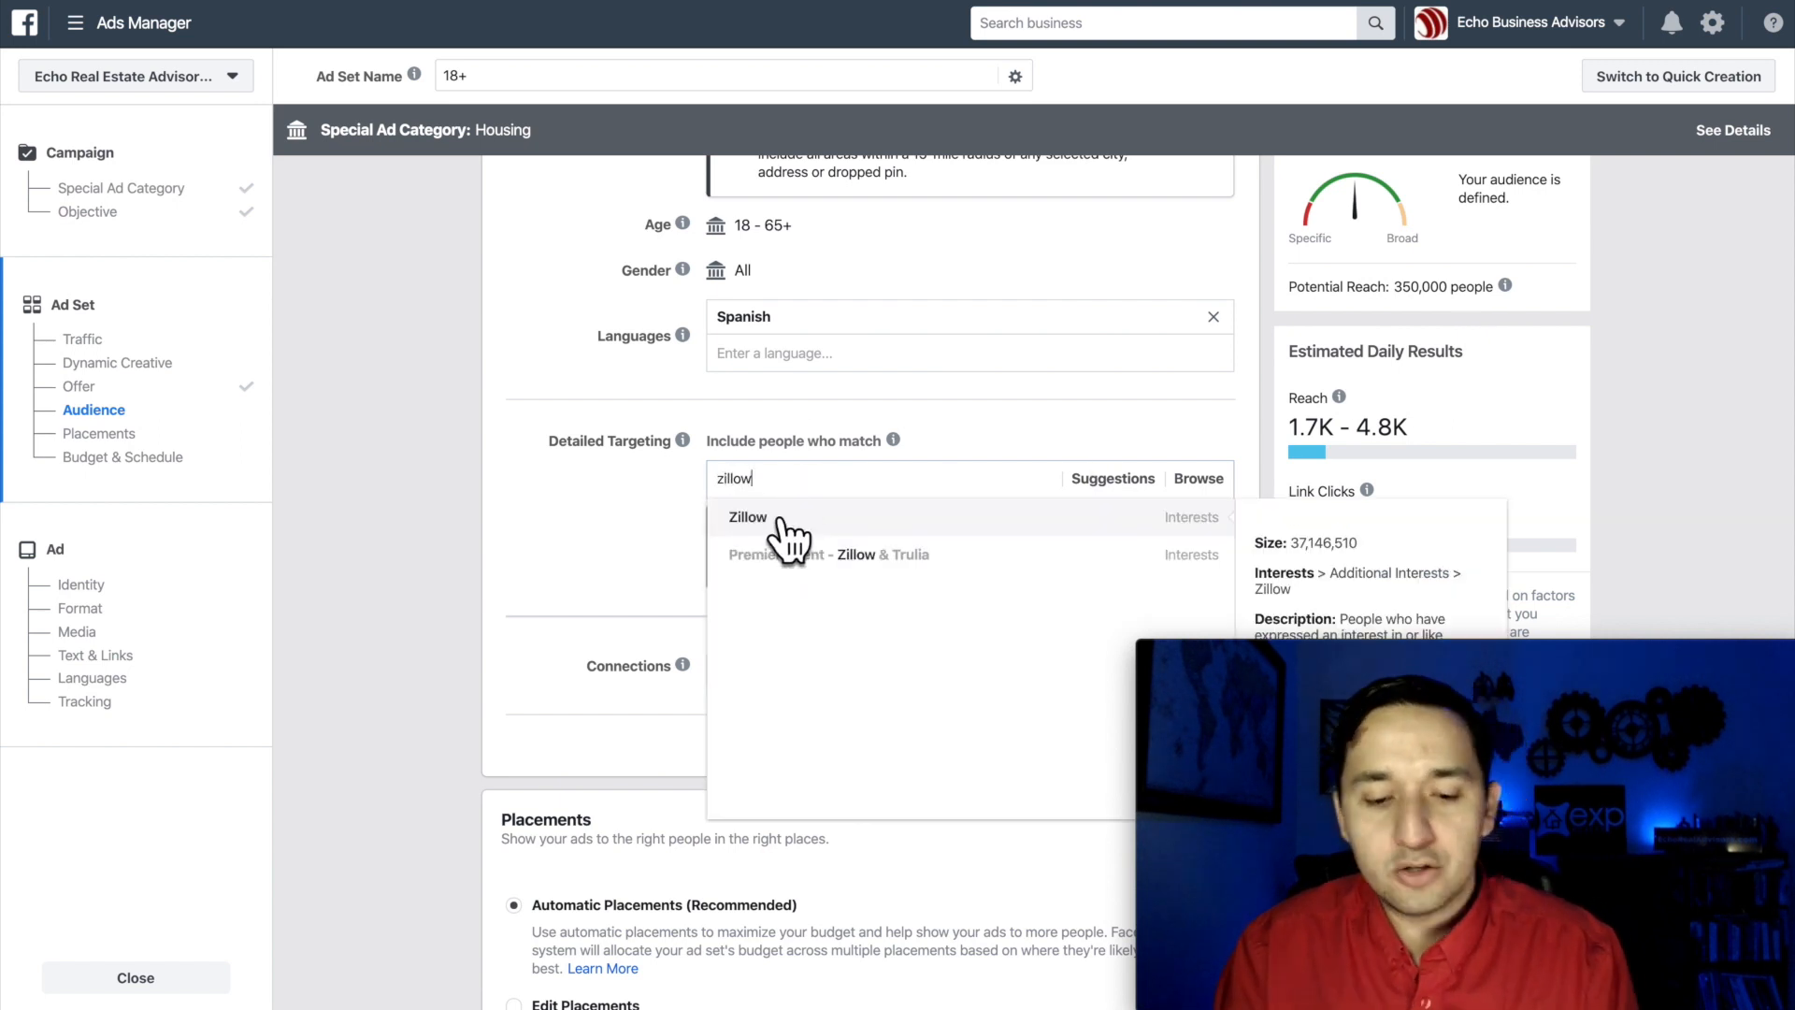
click(783, 522)
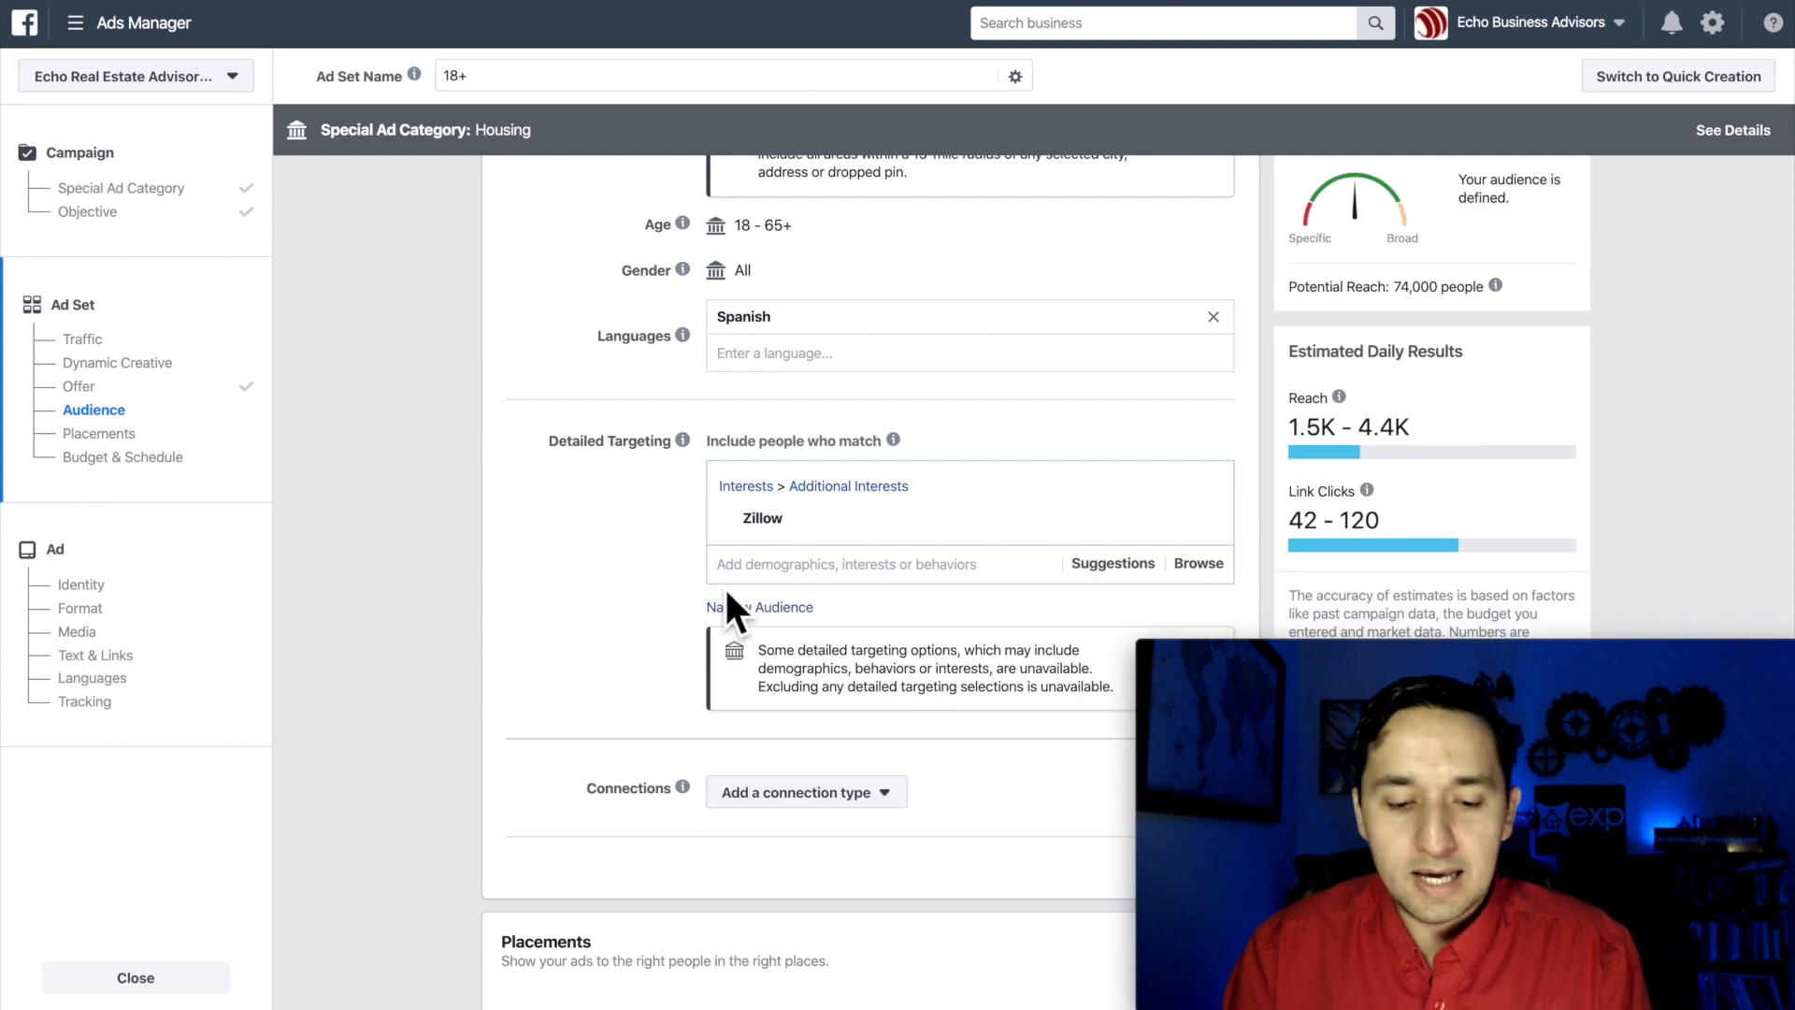
click(804, 566)
text(trulia)
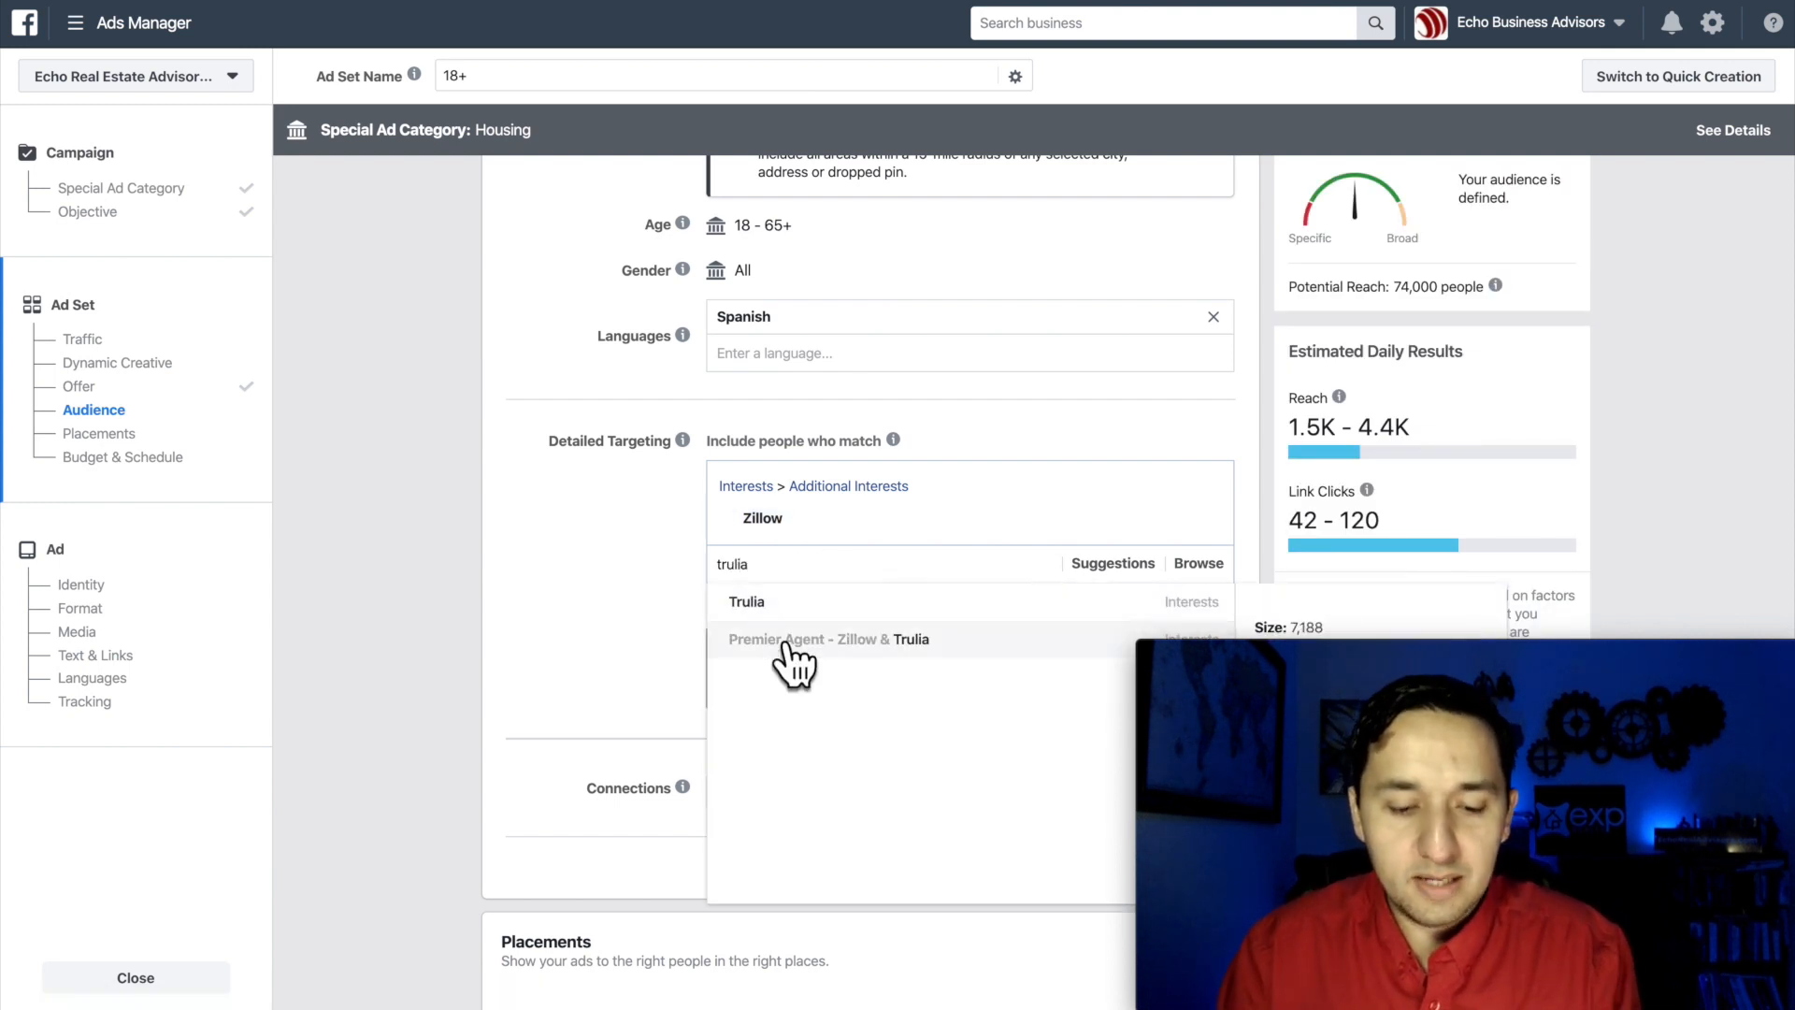
click(766, 603)
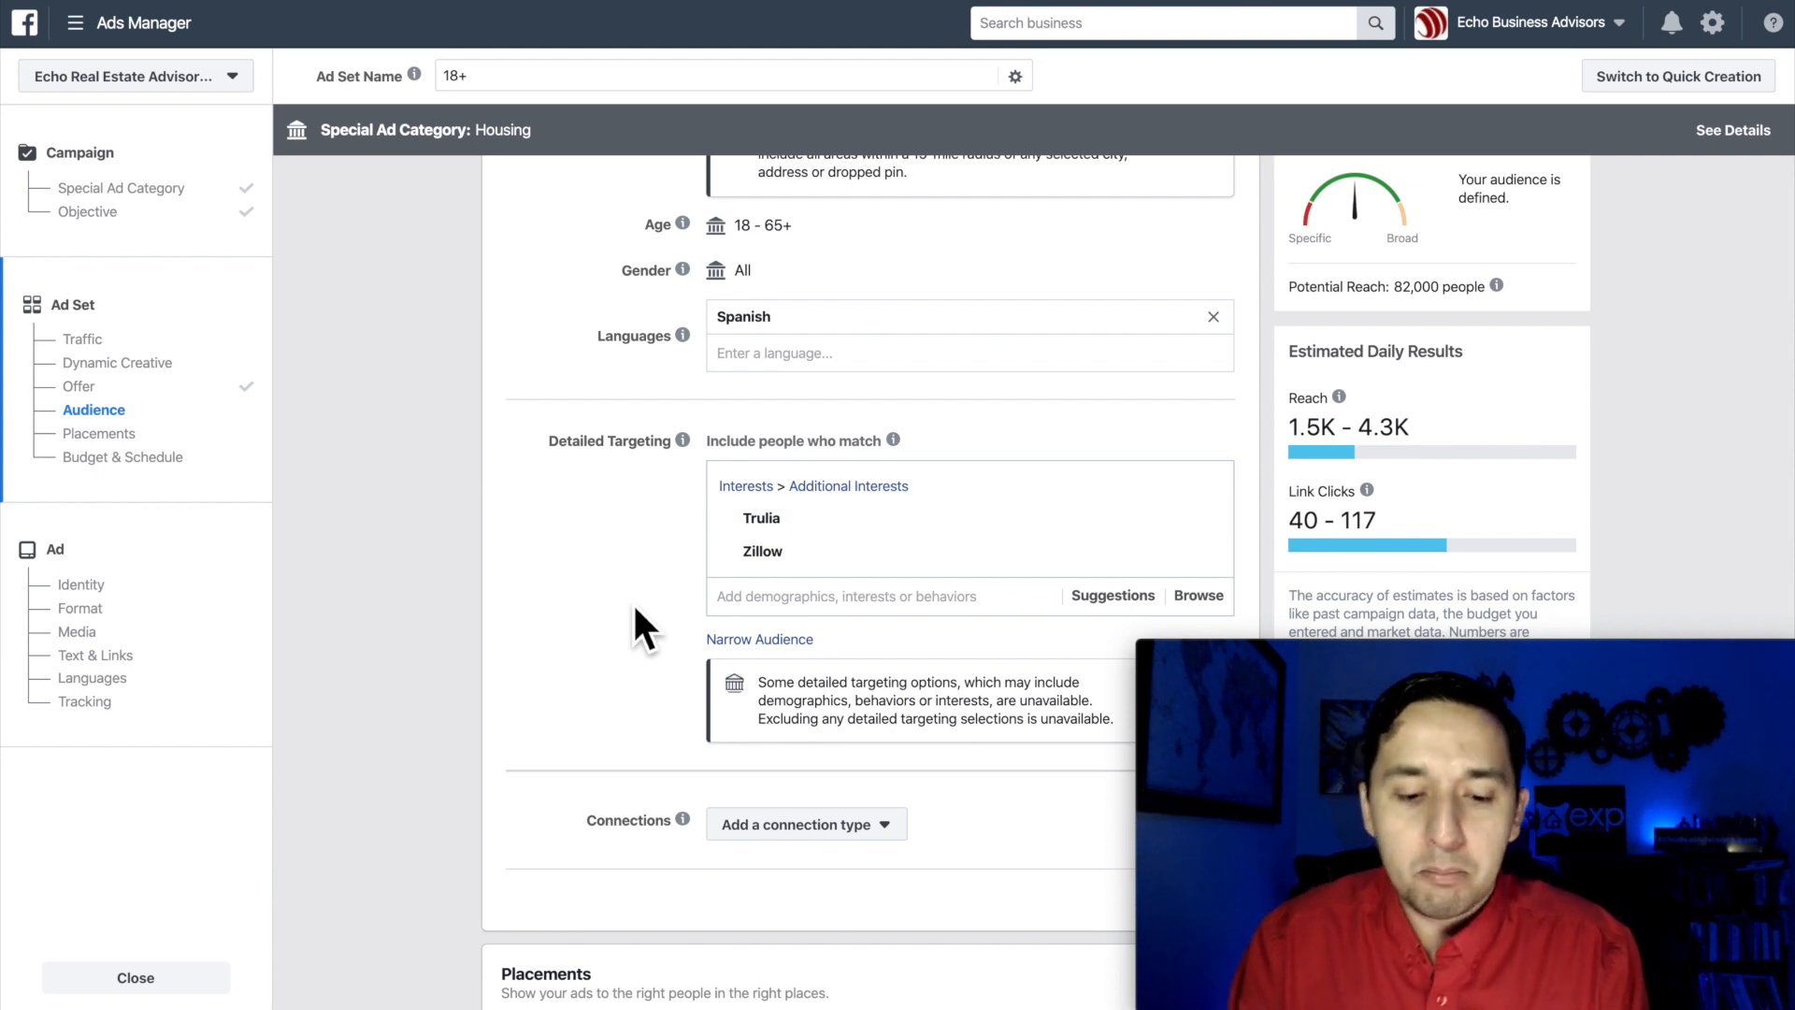
Step: Review the suggested interests related to Zillow and Trulia in the detailed targeting
mouse_move(810, 558)
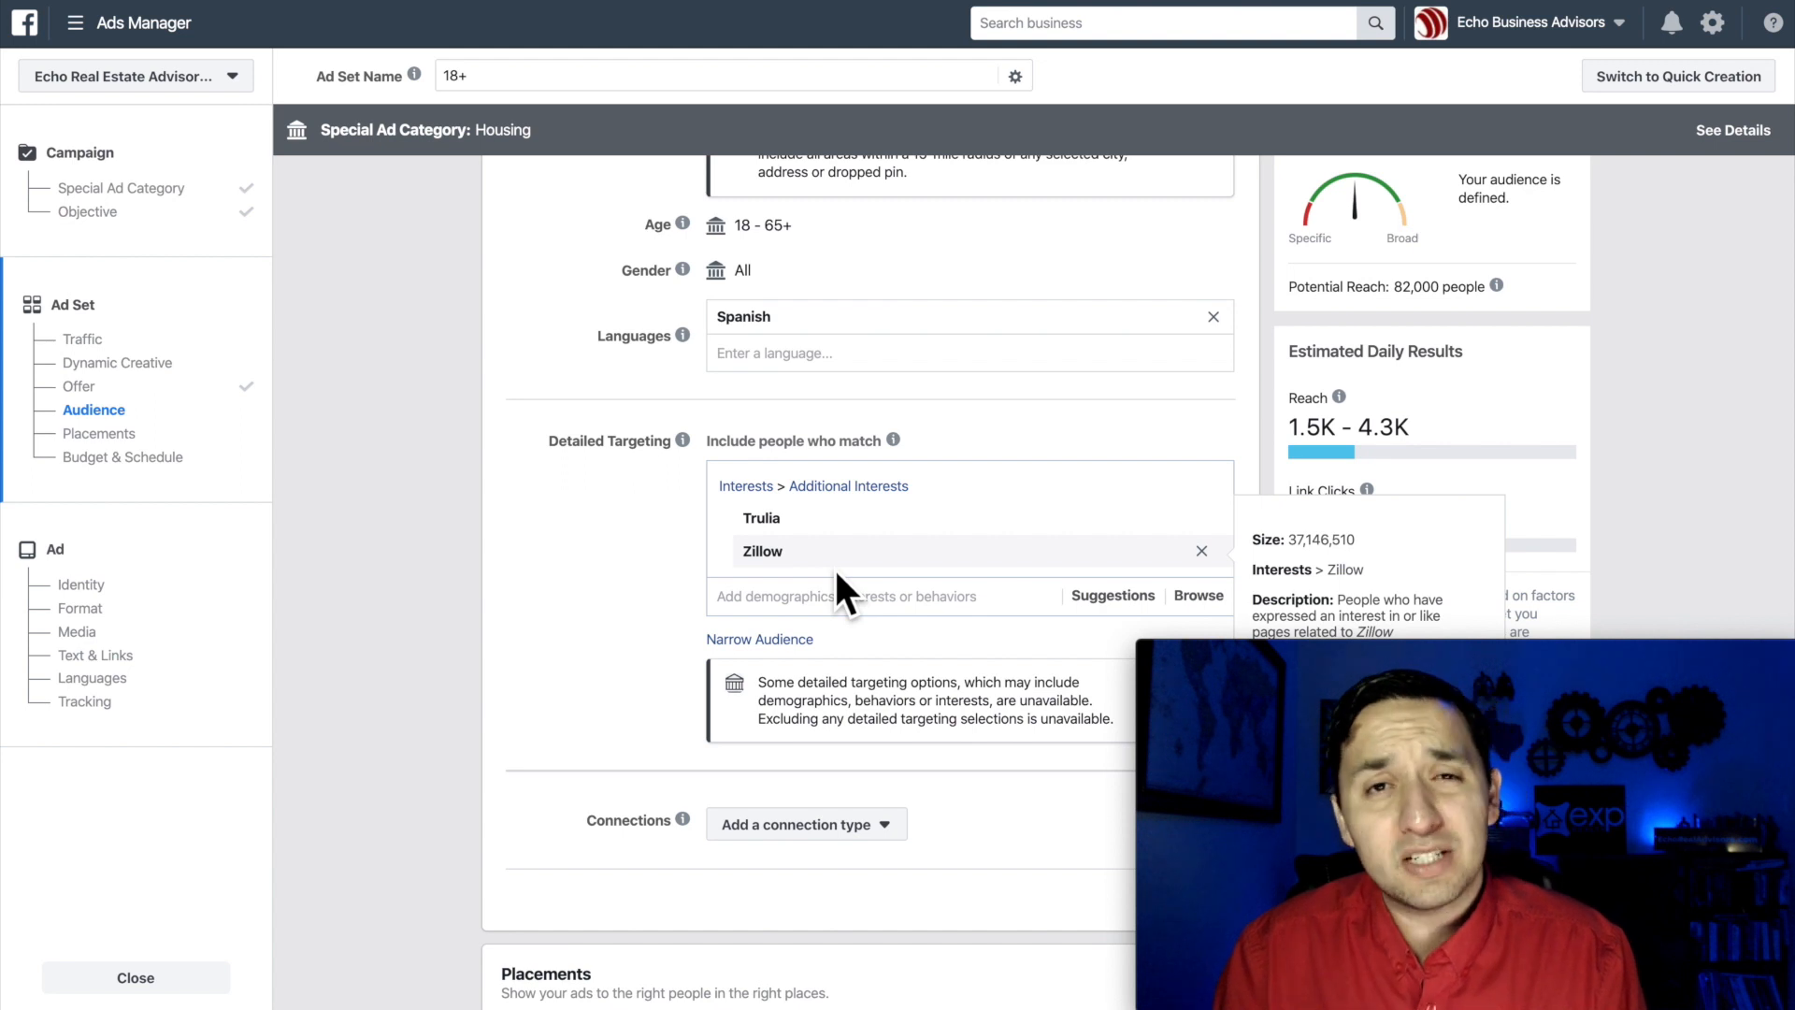
scroll(840, 645, down, 1)
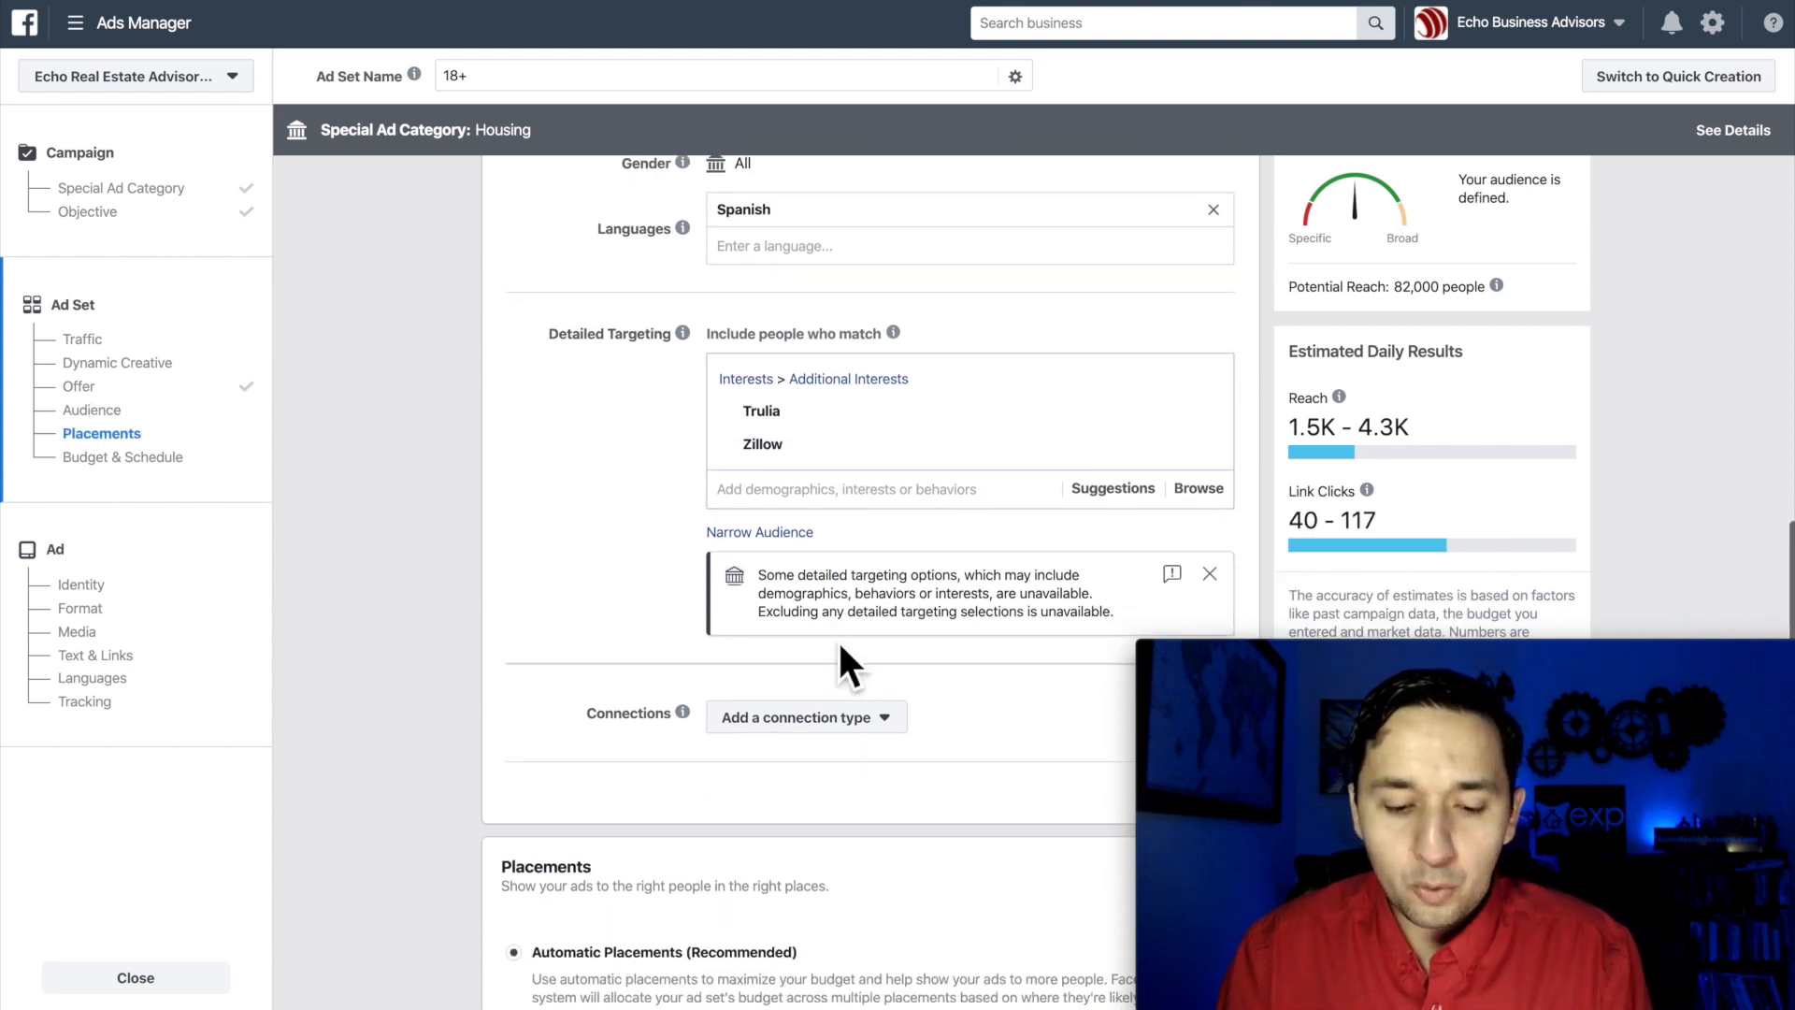
scroll(839, 646, down, 1)
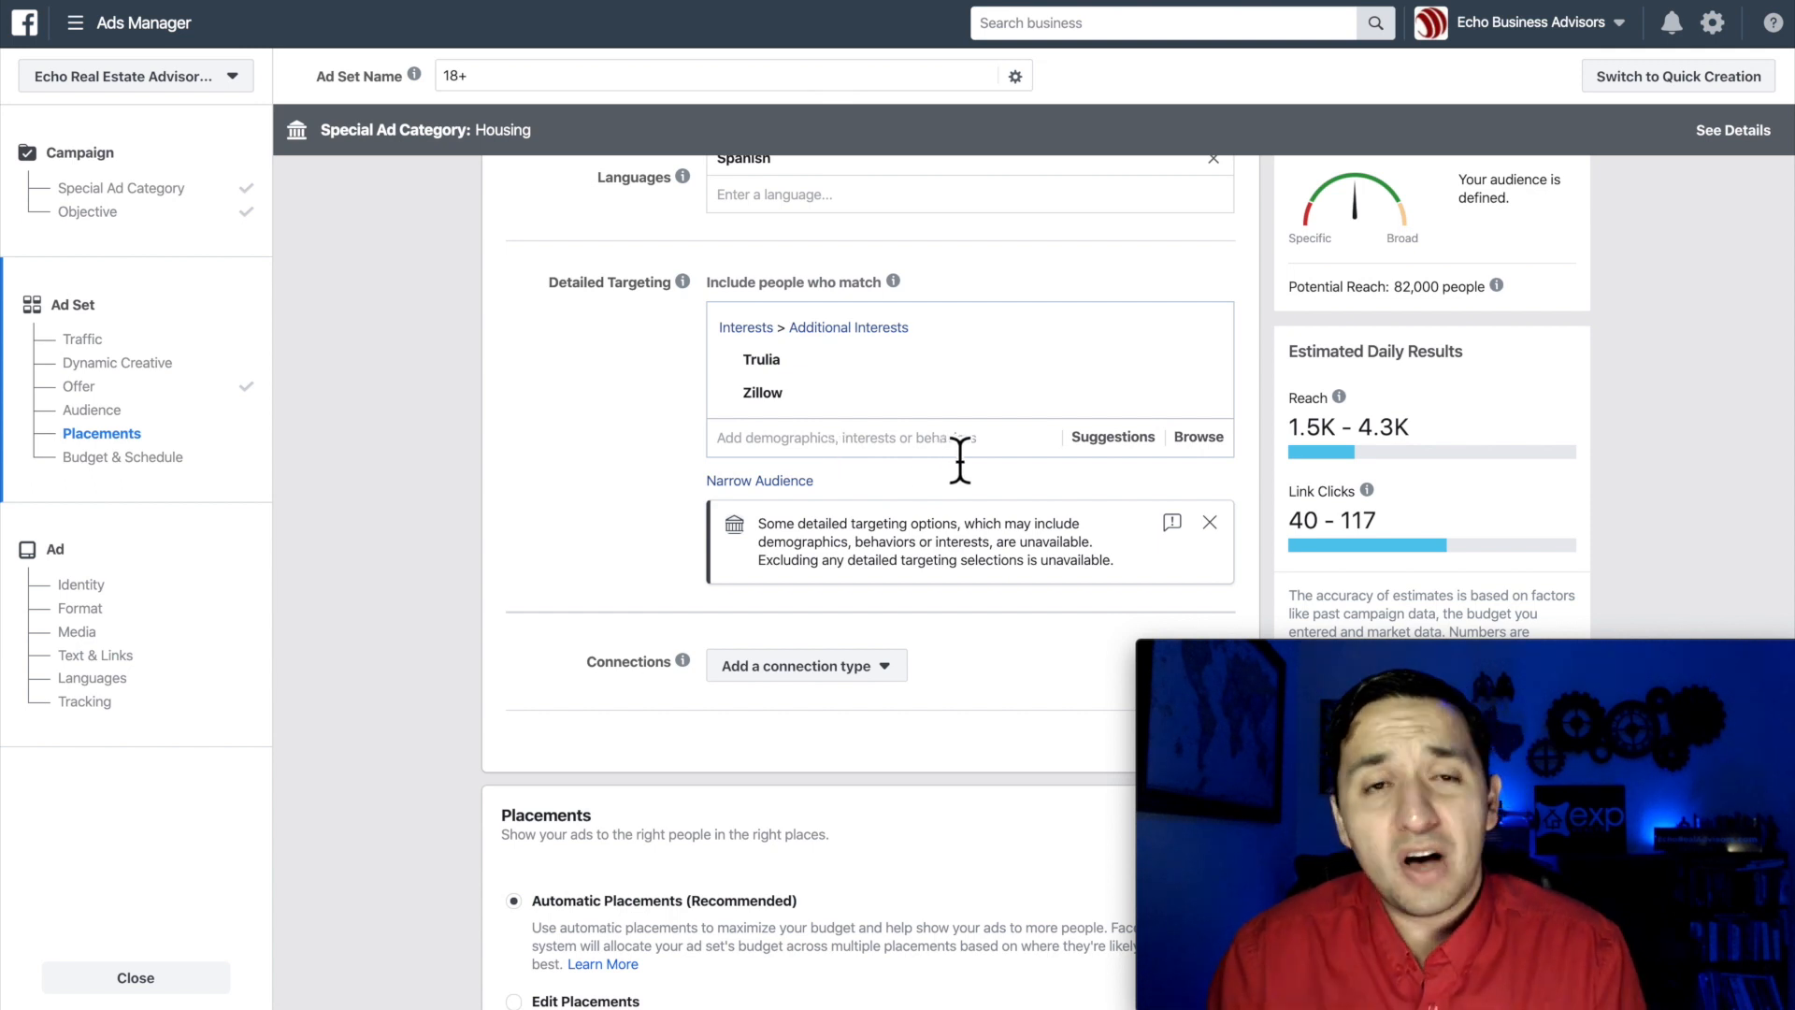
click(861, 439)
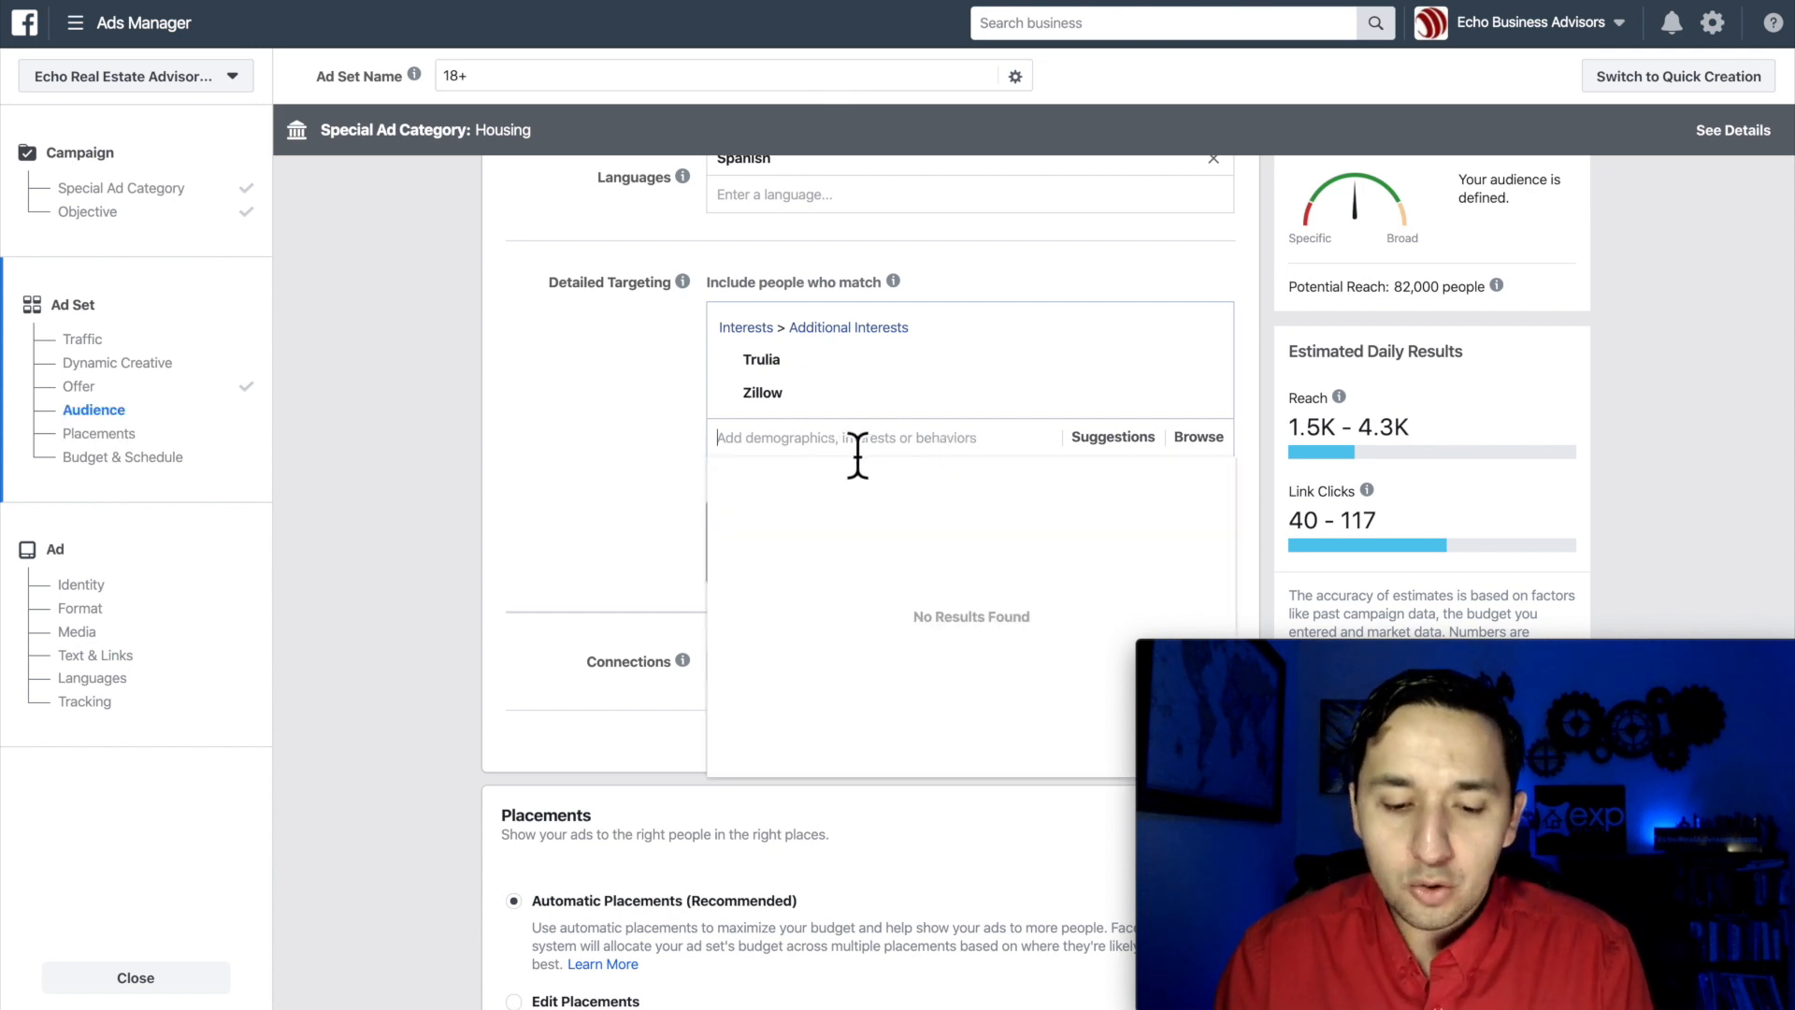
click(1103, 440)
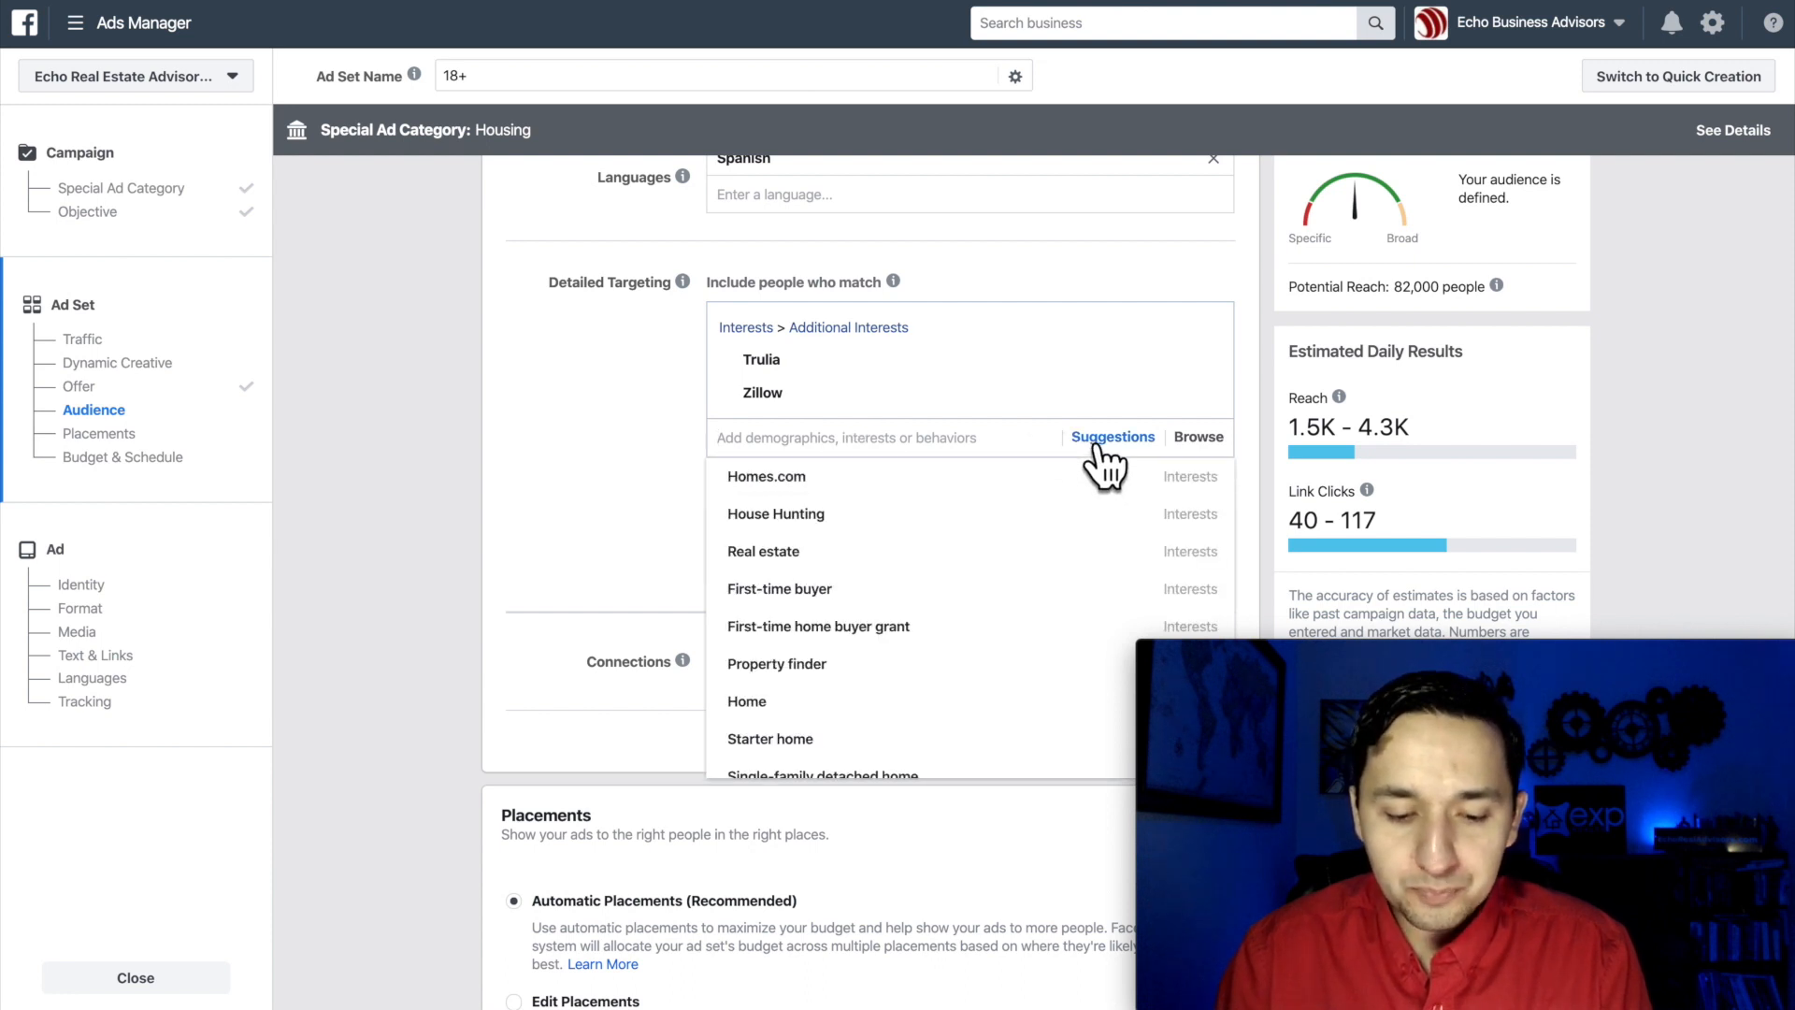
scroll(909, 590, down, 7)
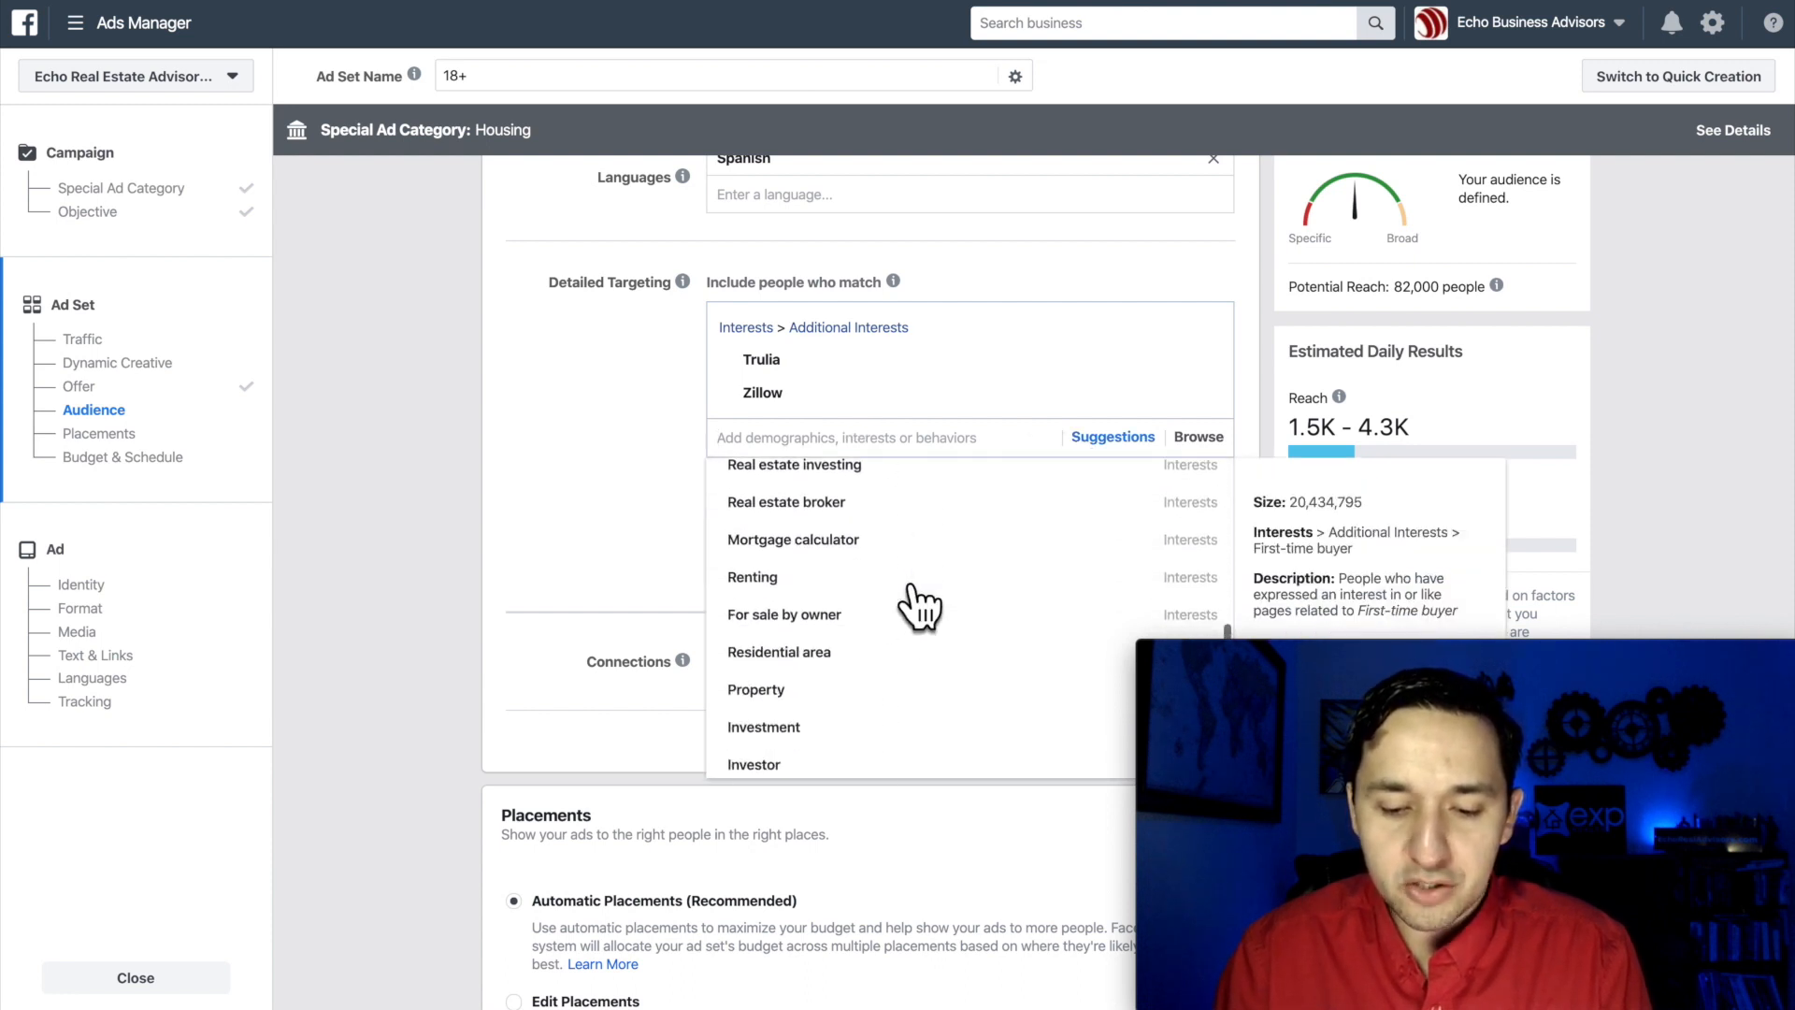
Step: Browse the full Interests category in detailed targeting for home and real estate options
click(1200, 439)
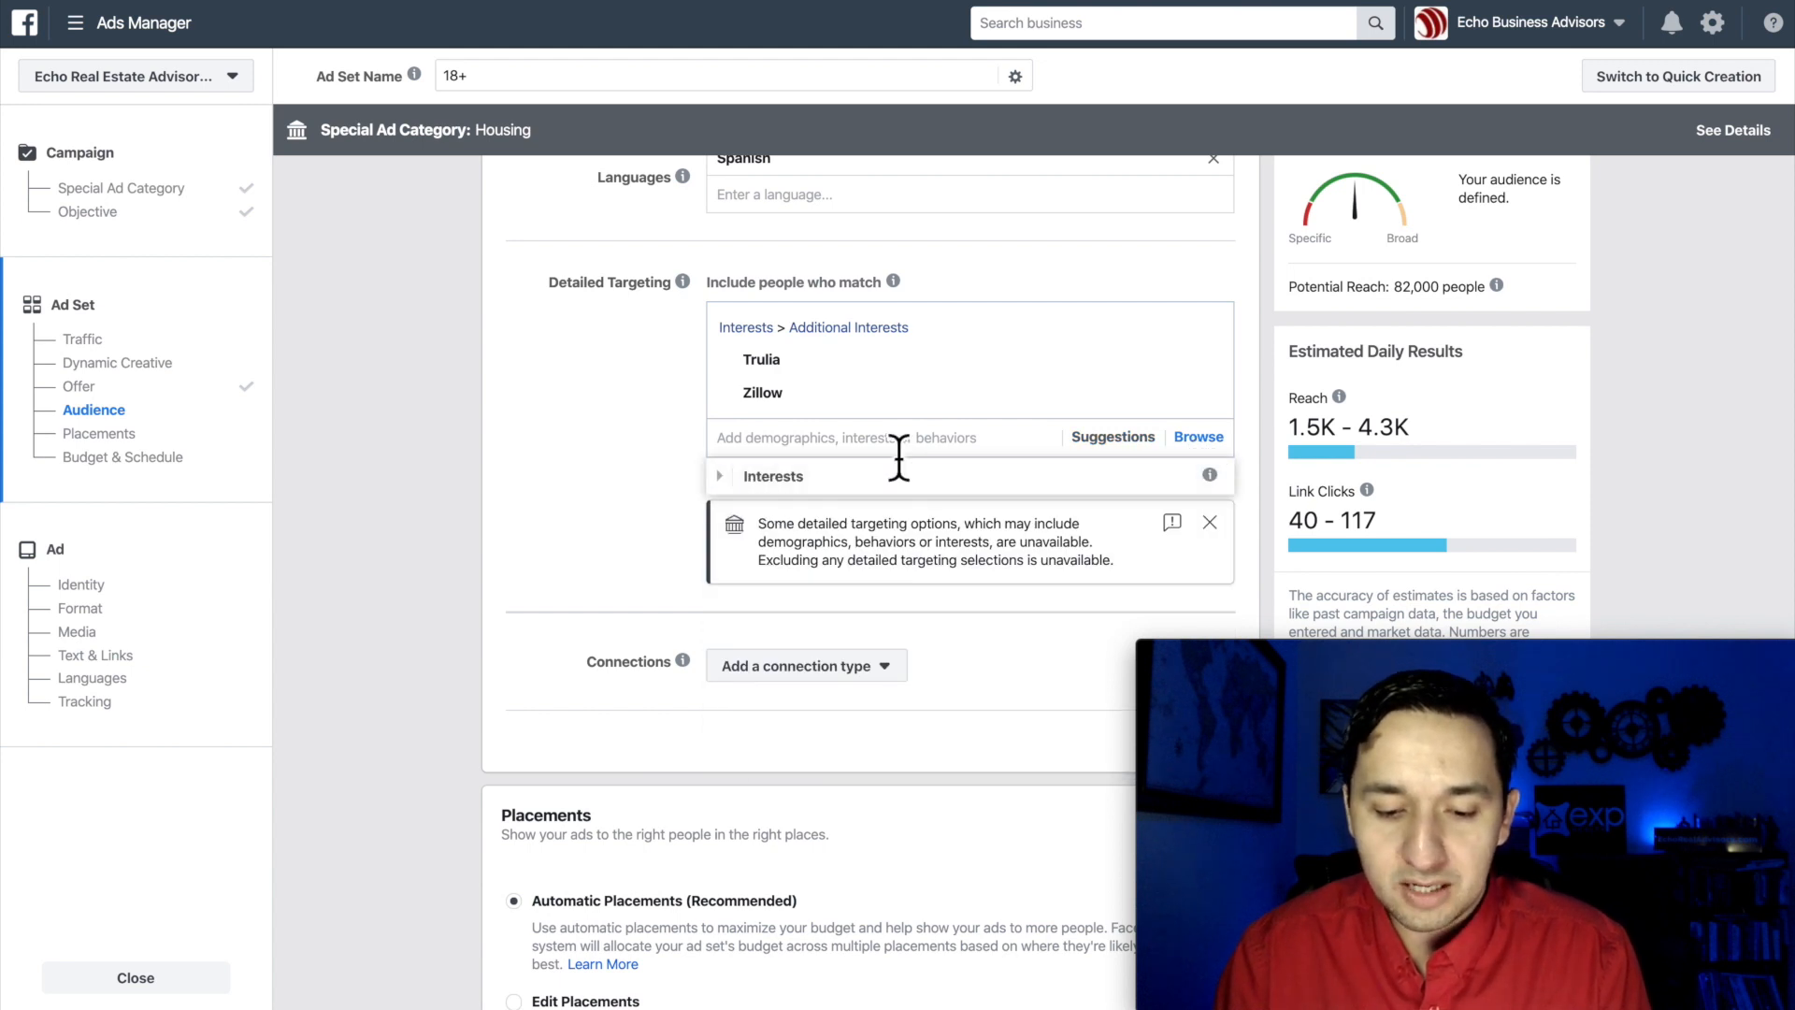
click(720, 479)
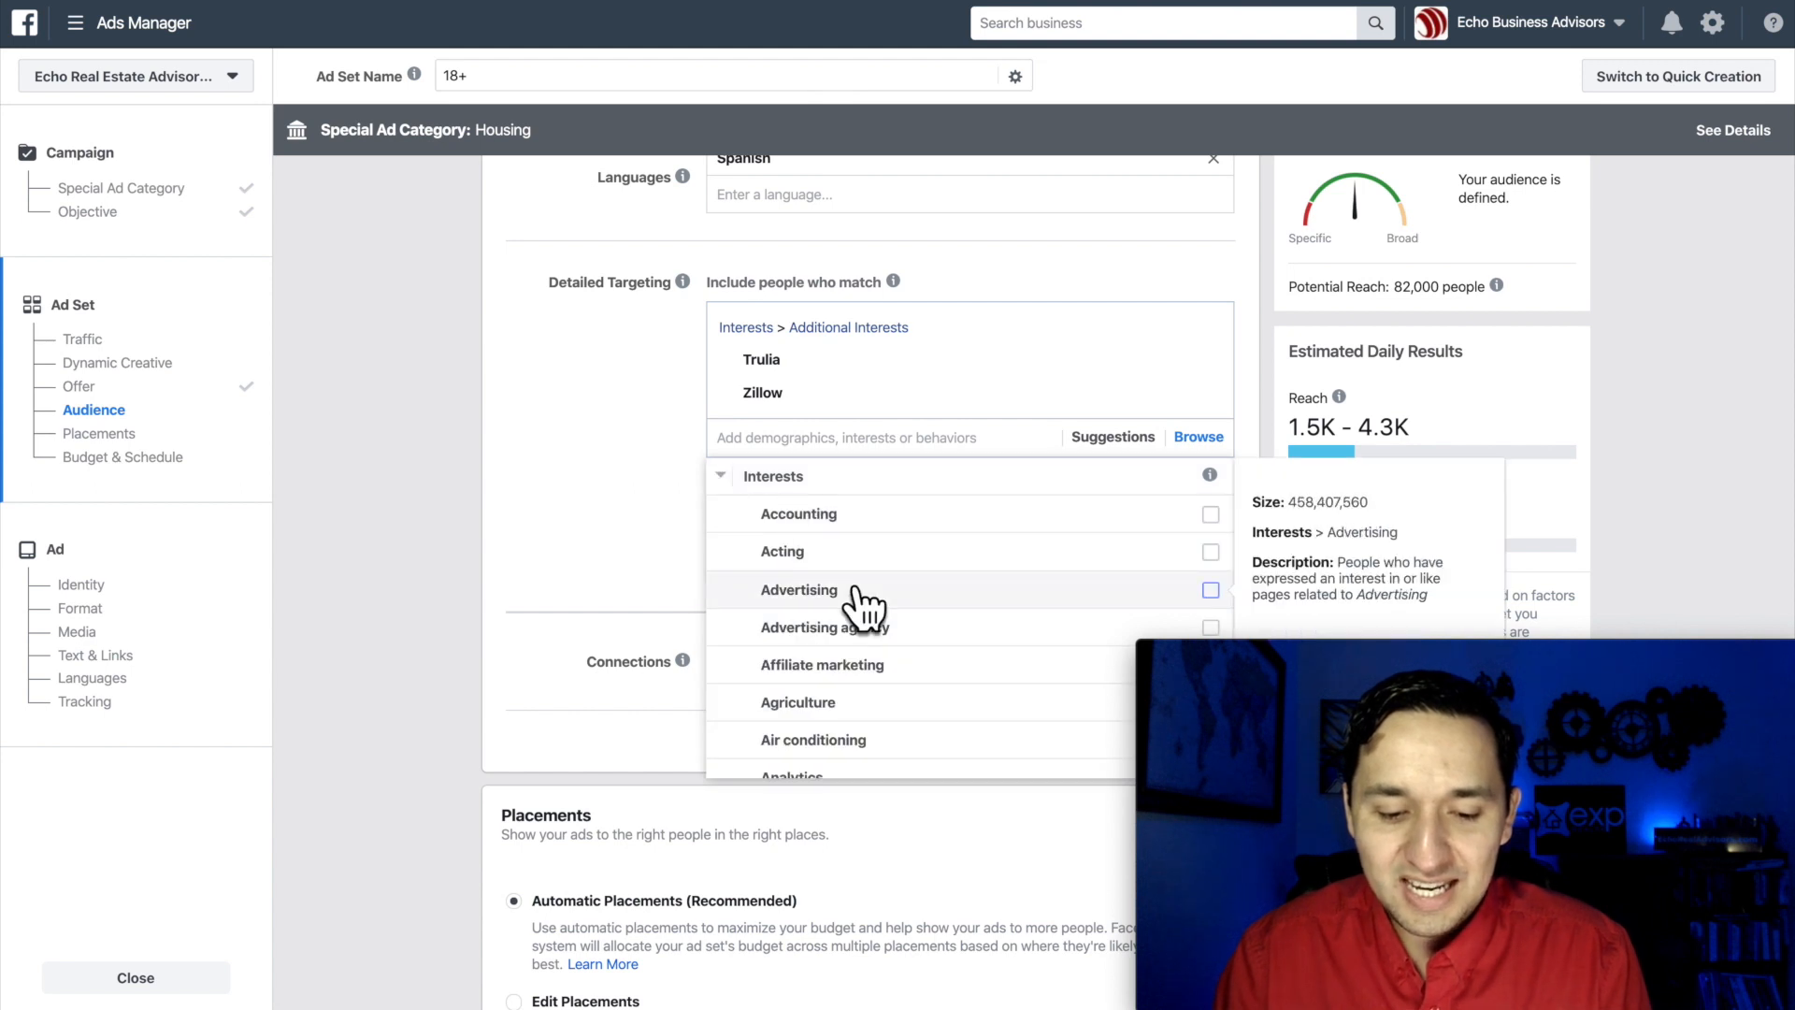
scroll(861, 602, down, 5)
scroll(861, 602, down, 10)
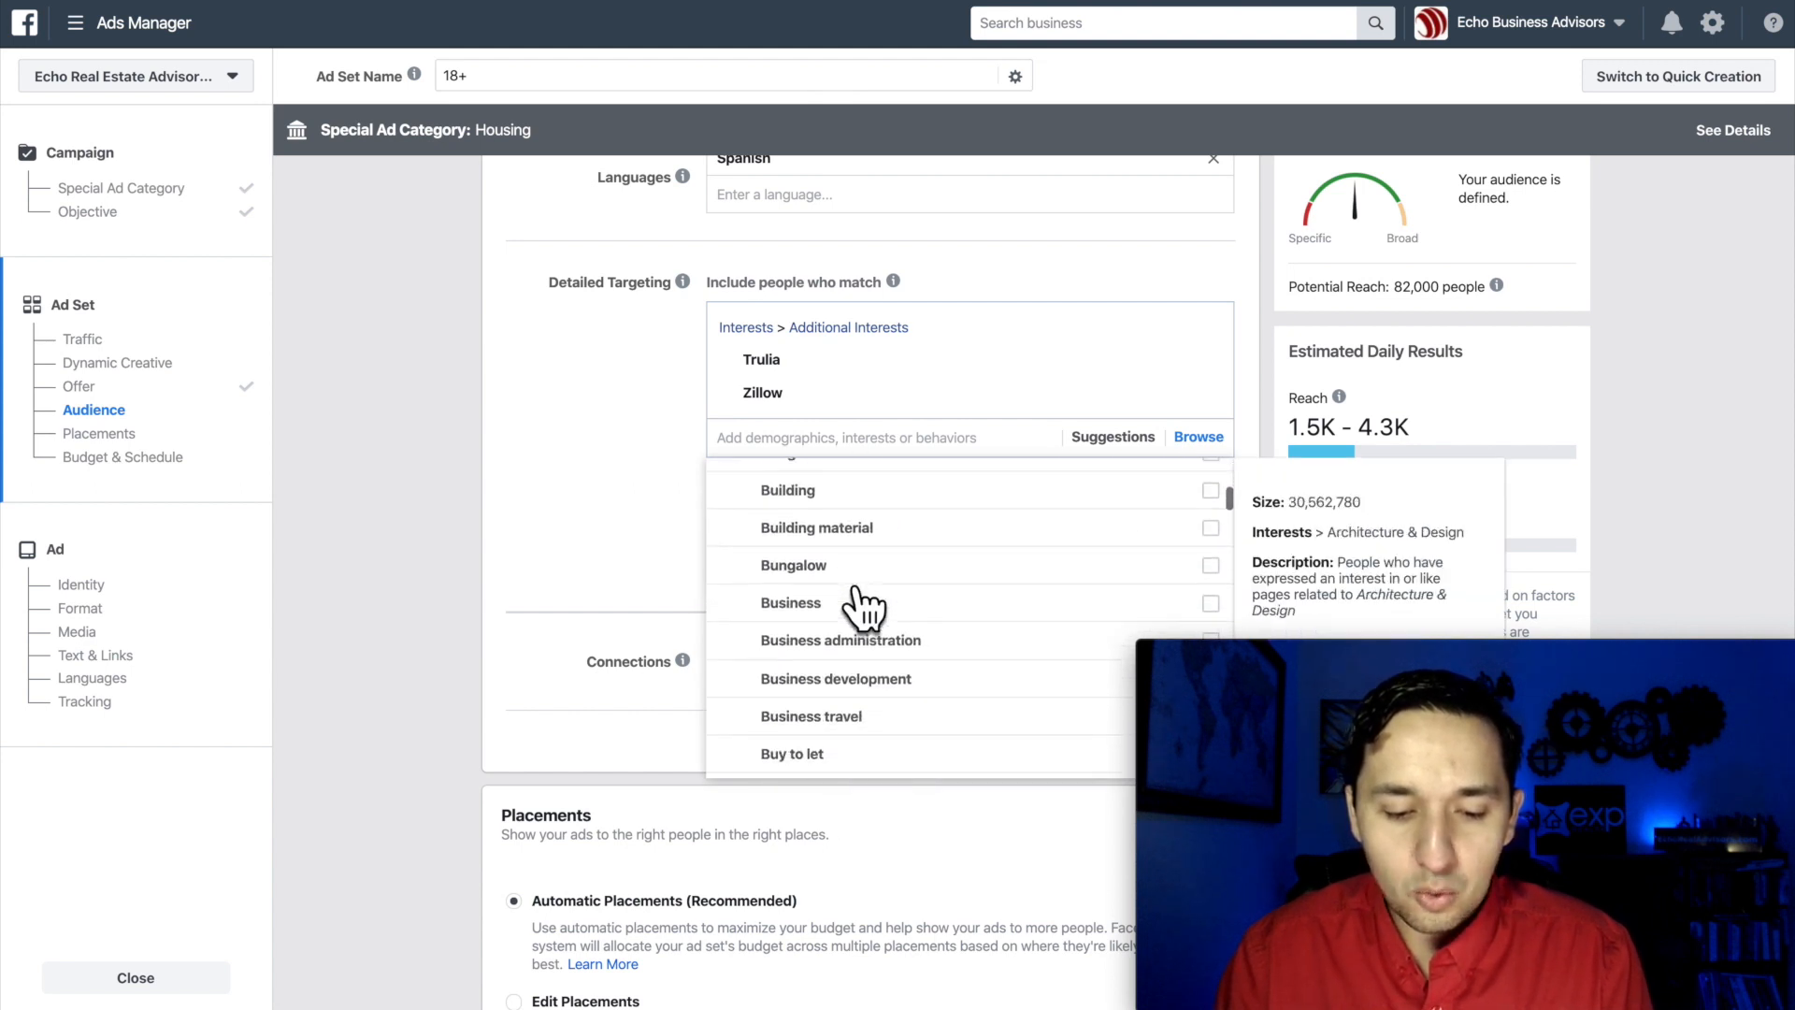
scroll(864, 609, down, 3)
scroll(864, 609, down, 15)
scroll(862, 603, down, 18)
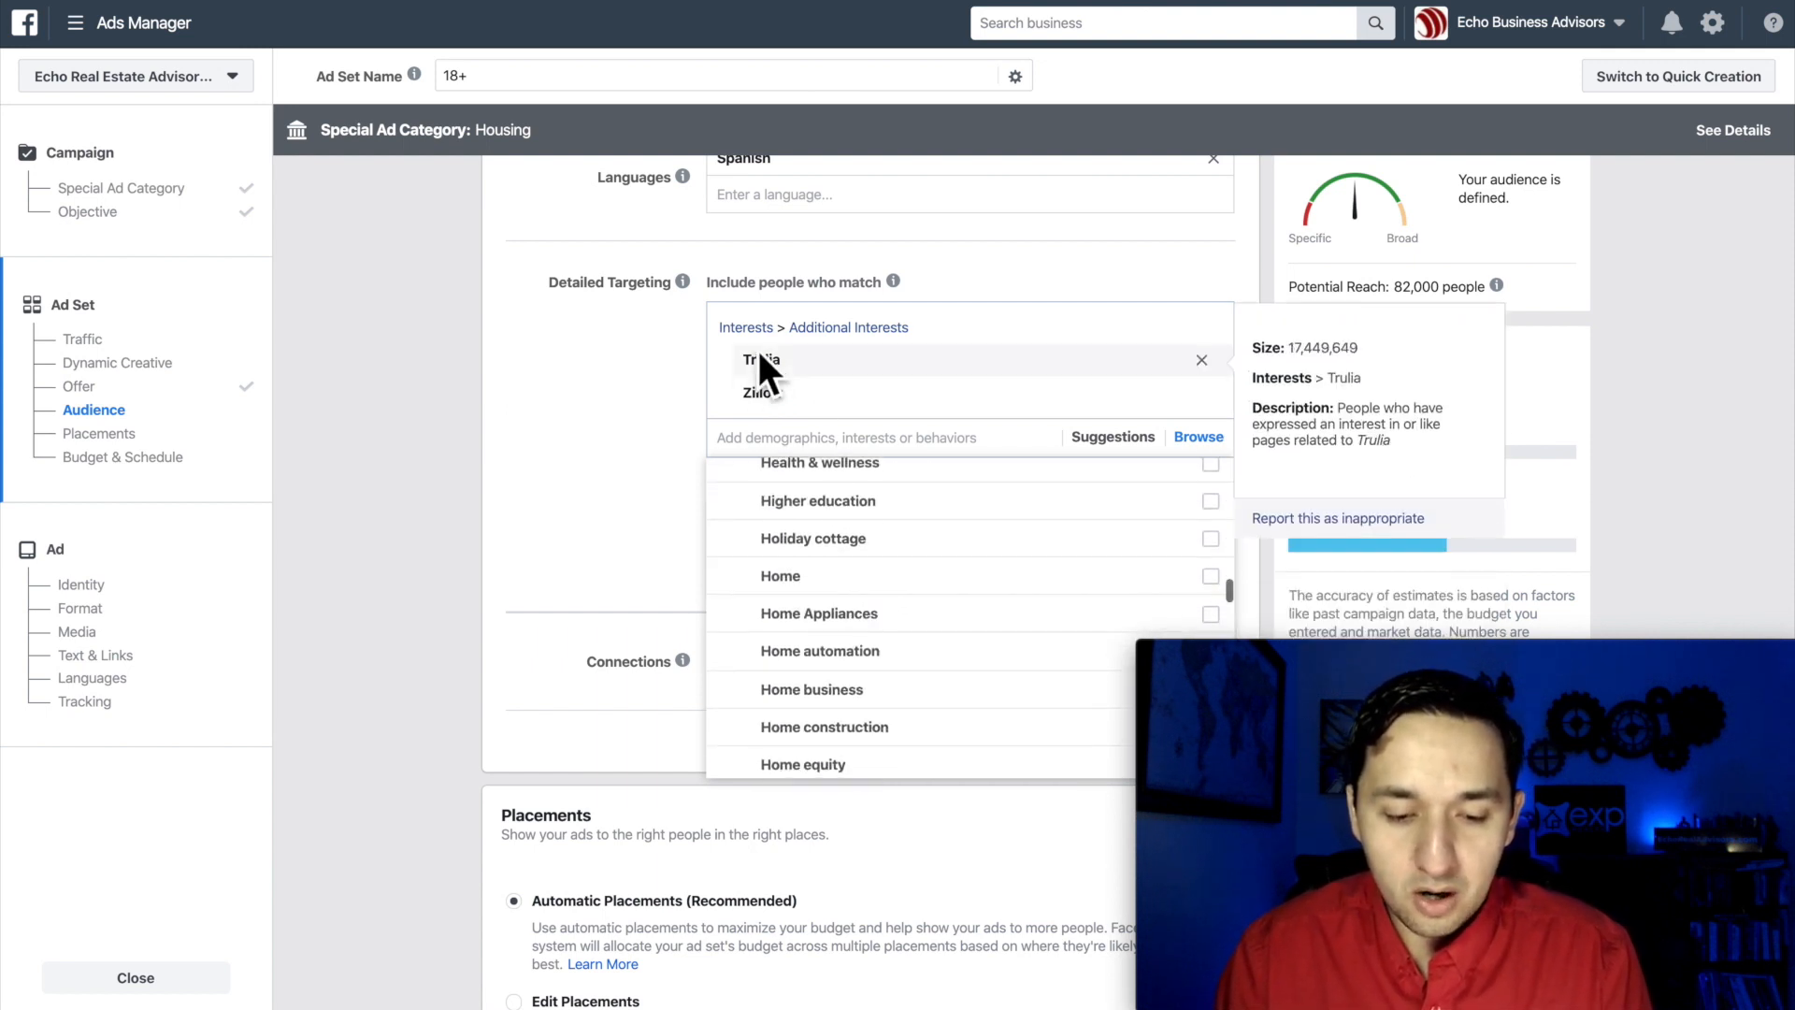
scroll(846, 636, down, 15)
scroll(847, 640, down, 15)
scroll(846, 640, down, 15)
scroll(848, 642, up, 5)
scroll(848, 642, up, 3)
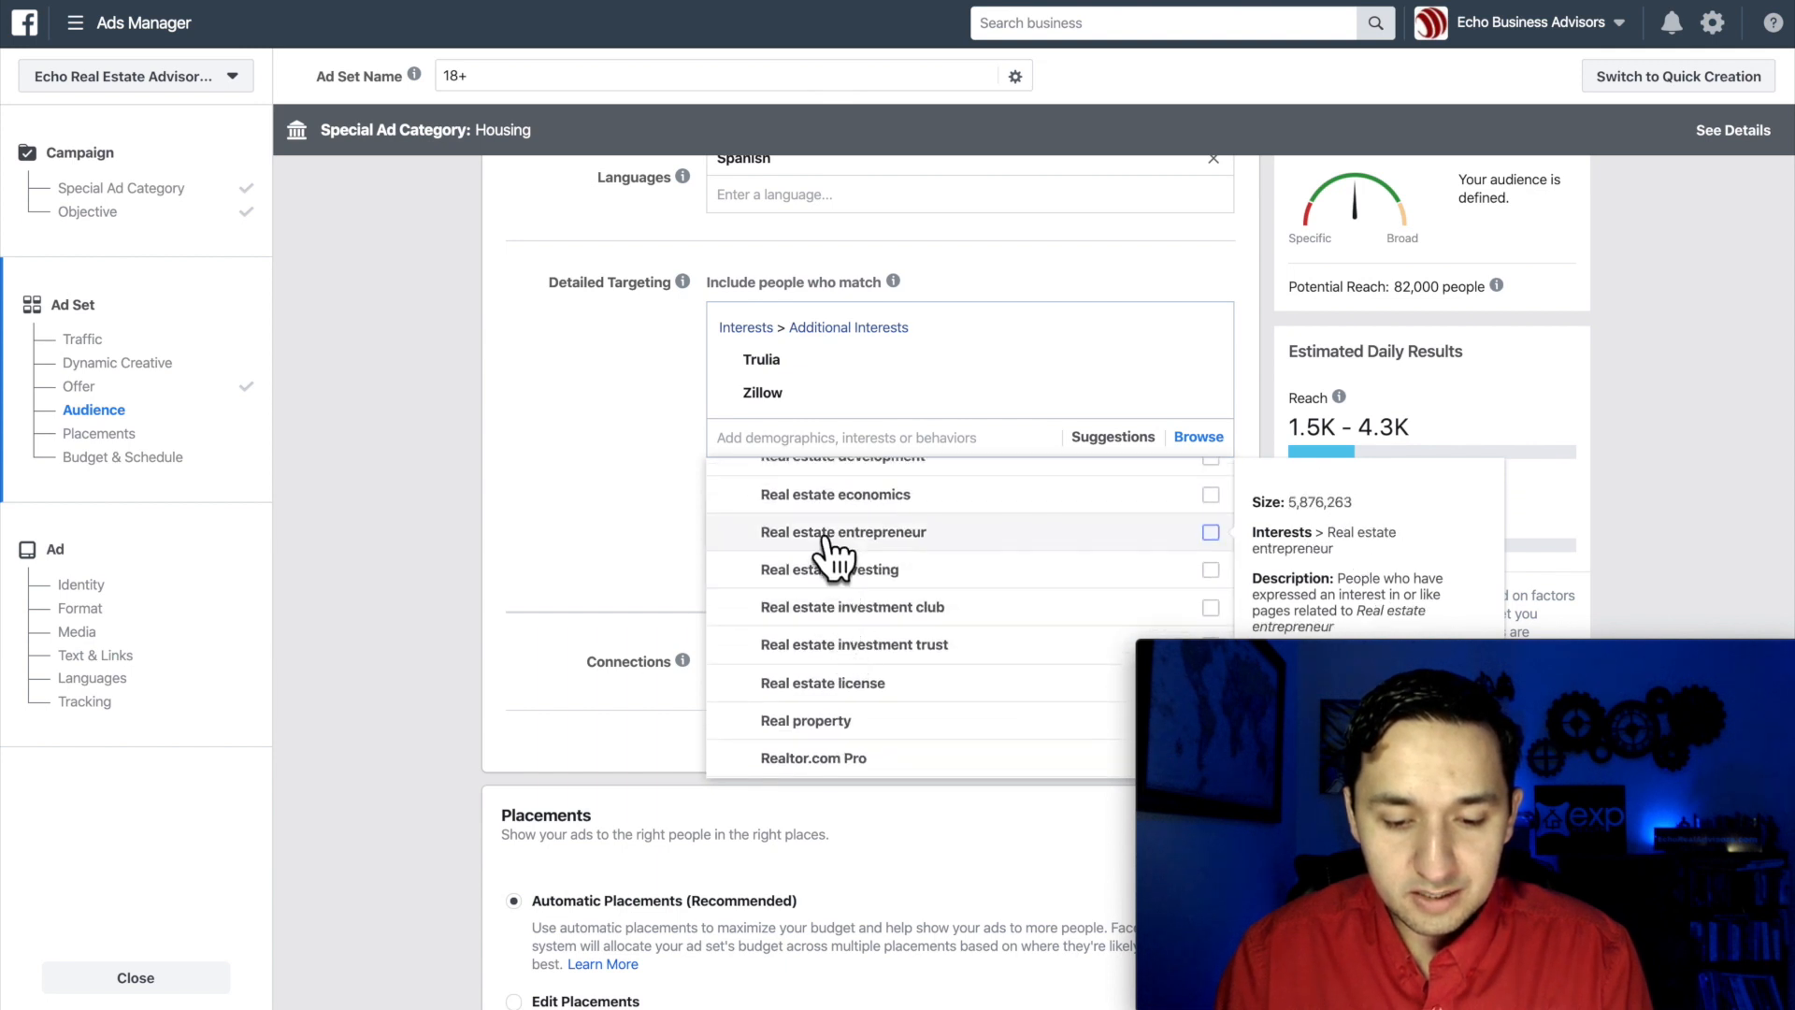
Step: Finish browsing the real estate interests without adding any, and review the connection types available for the audience
scroll(831, 556, up, 3)
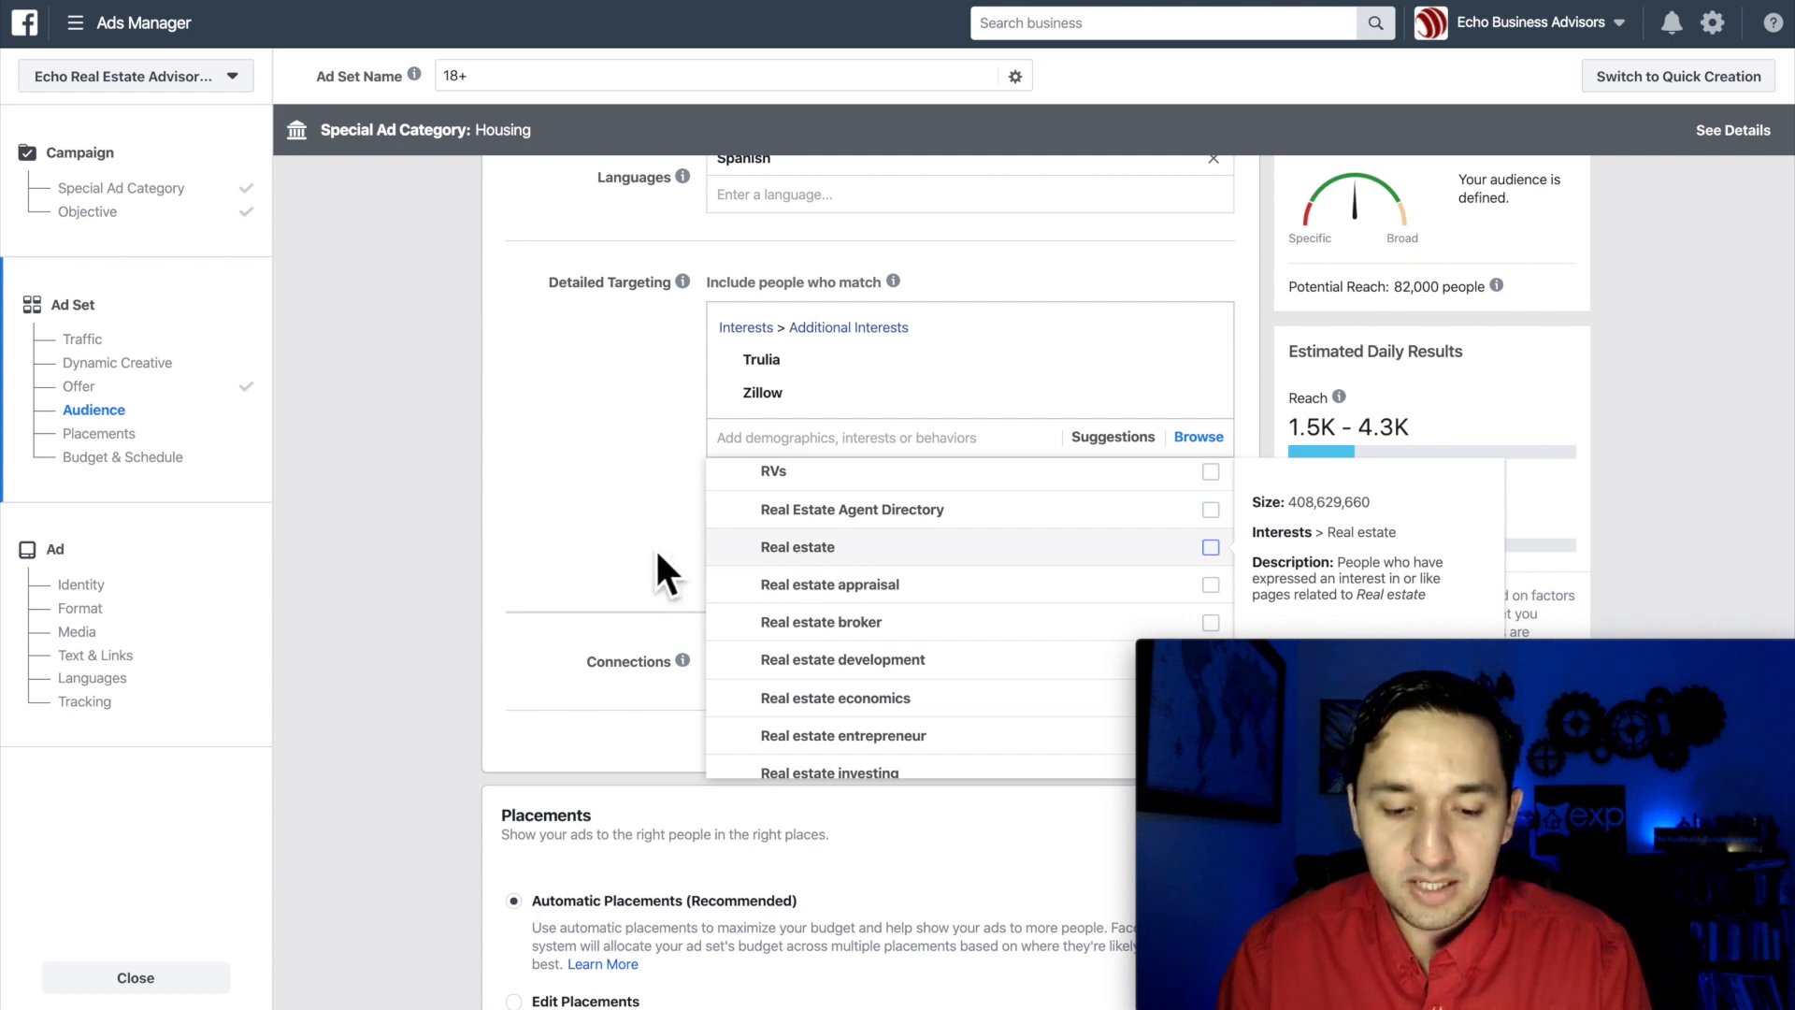
click(625, 545)
scroll(746, 473, down, 4)
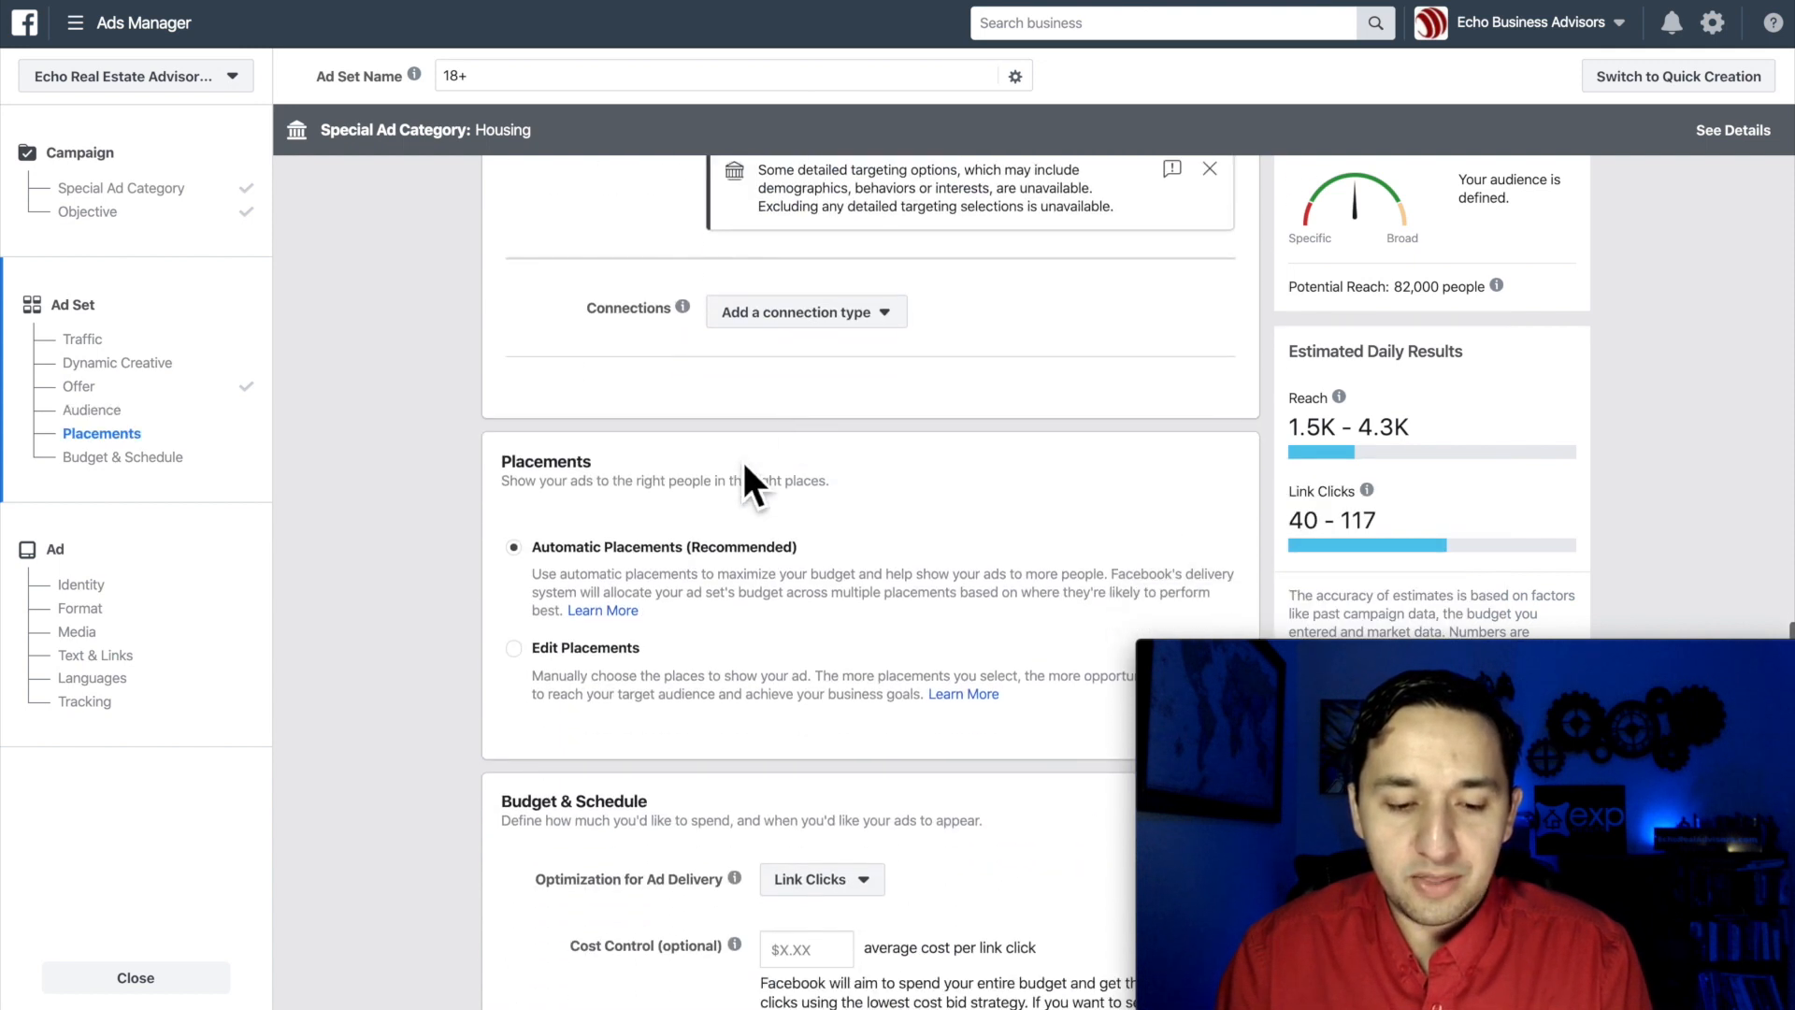
click(786, 316)
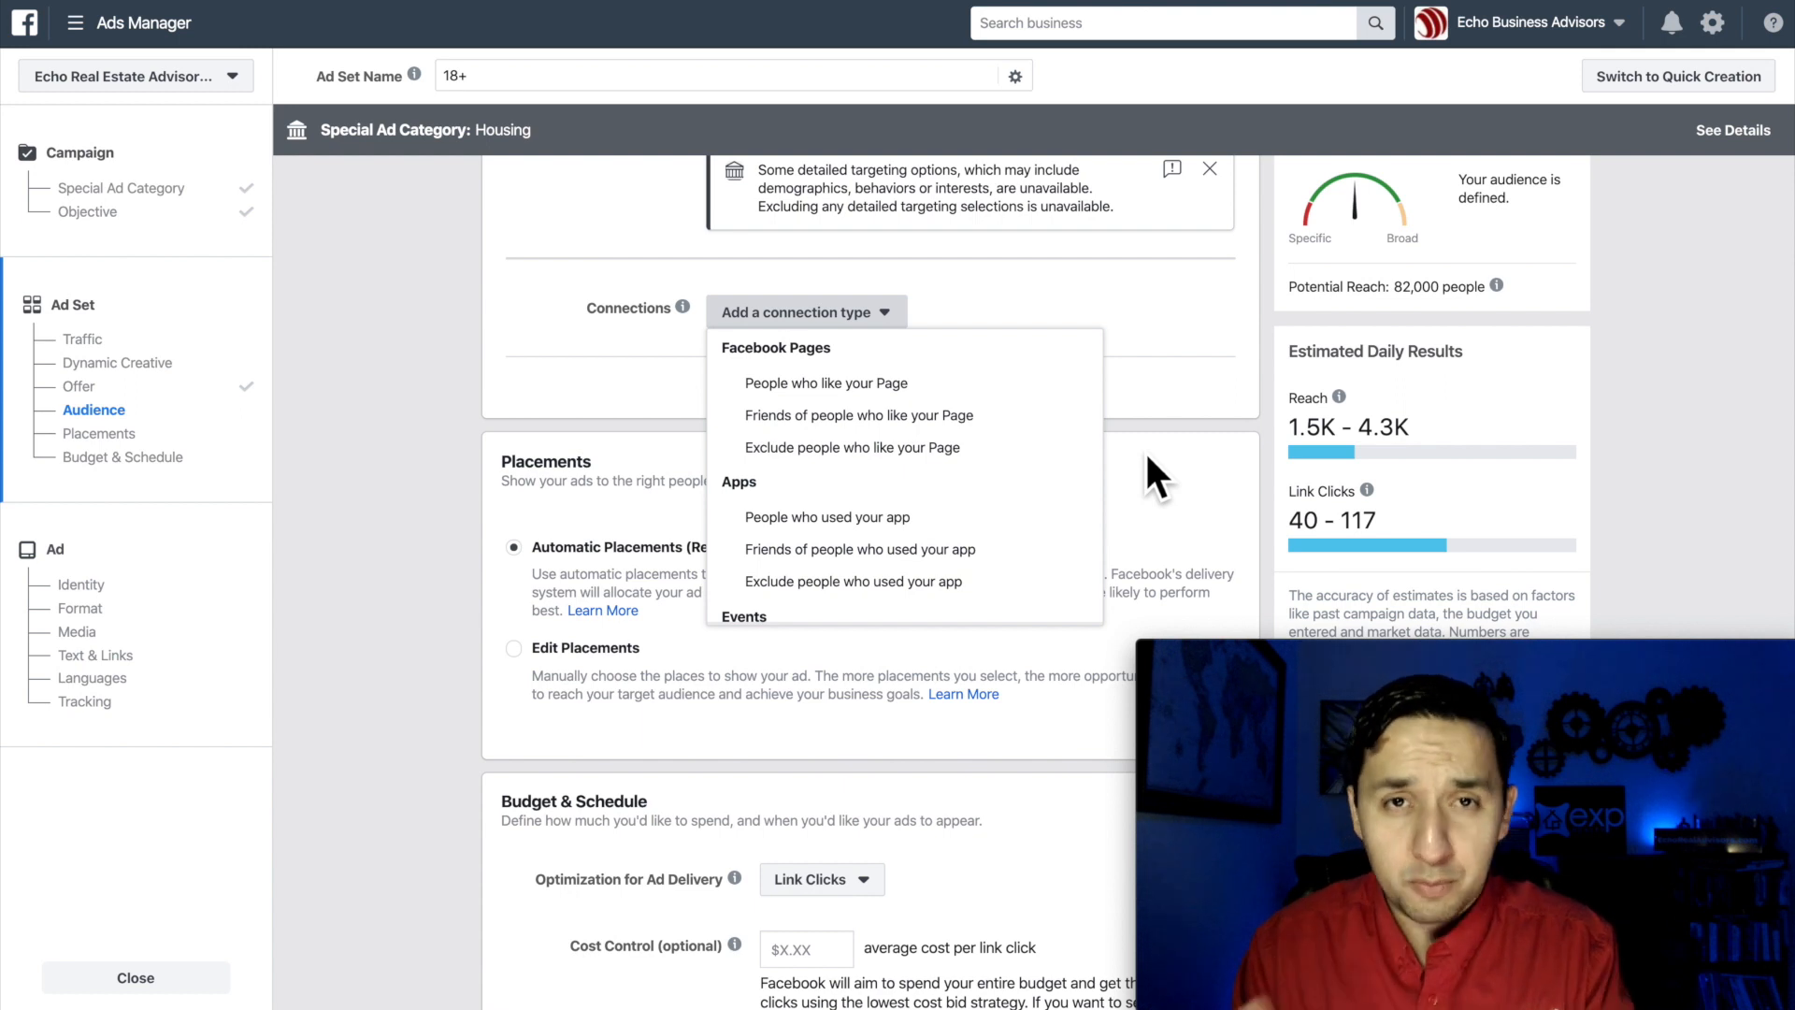
scroll(898, 449, down, 2)
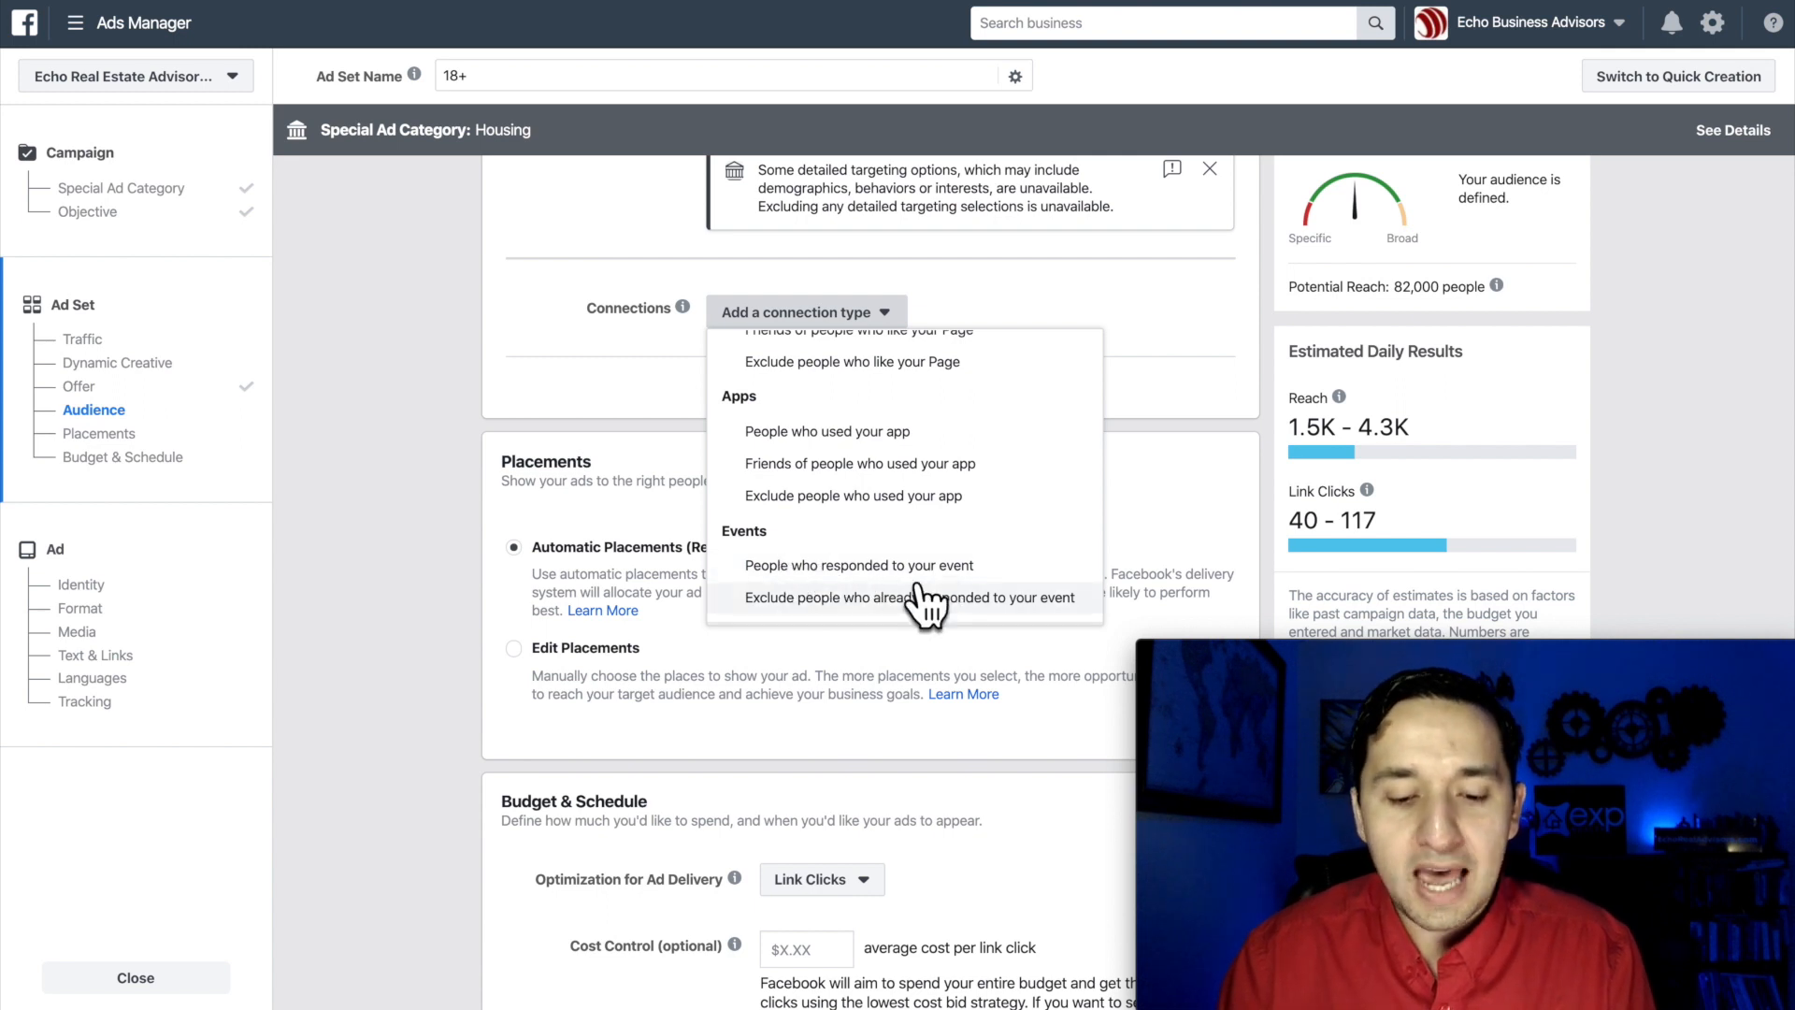
scroll(883, 607, down, 1)
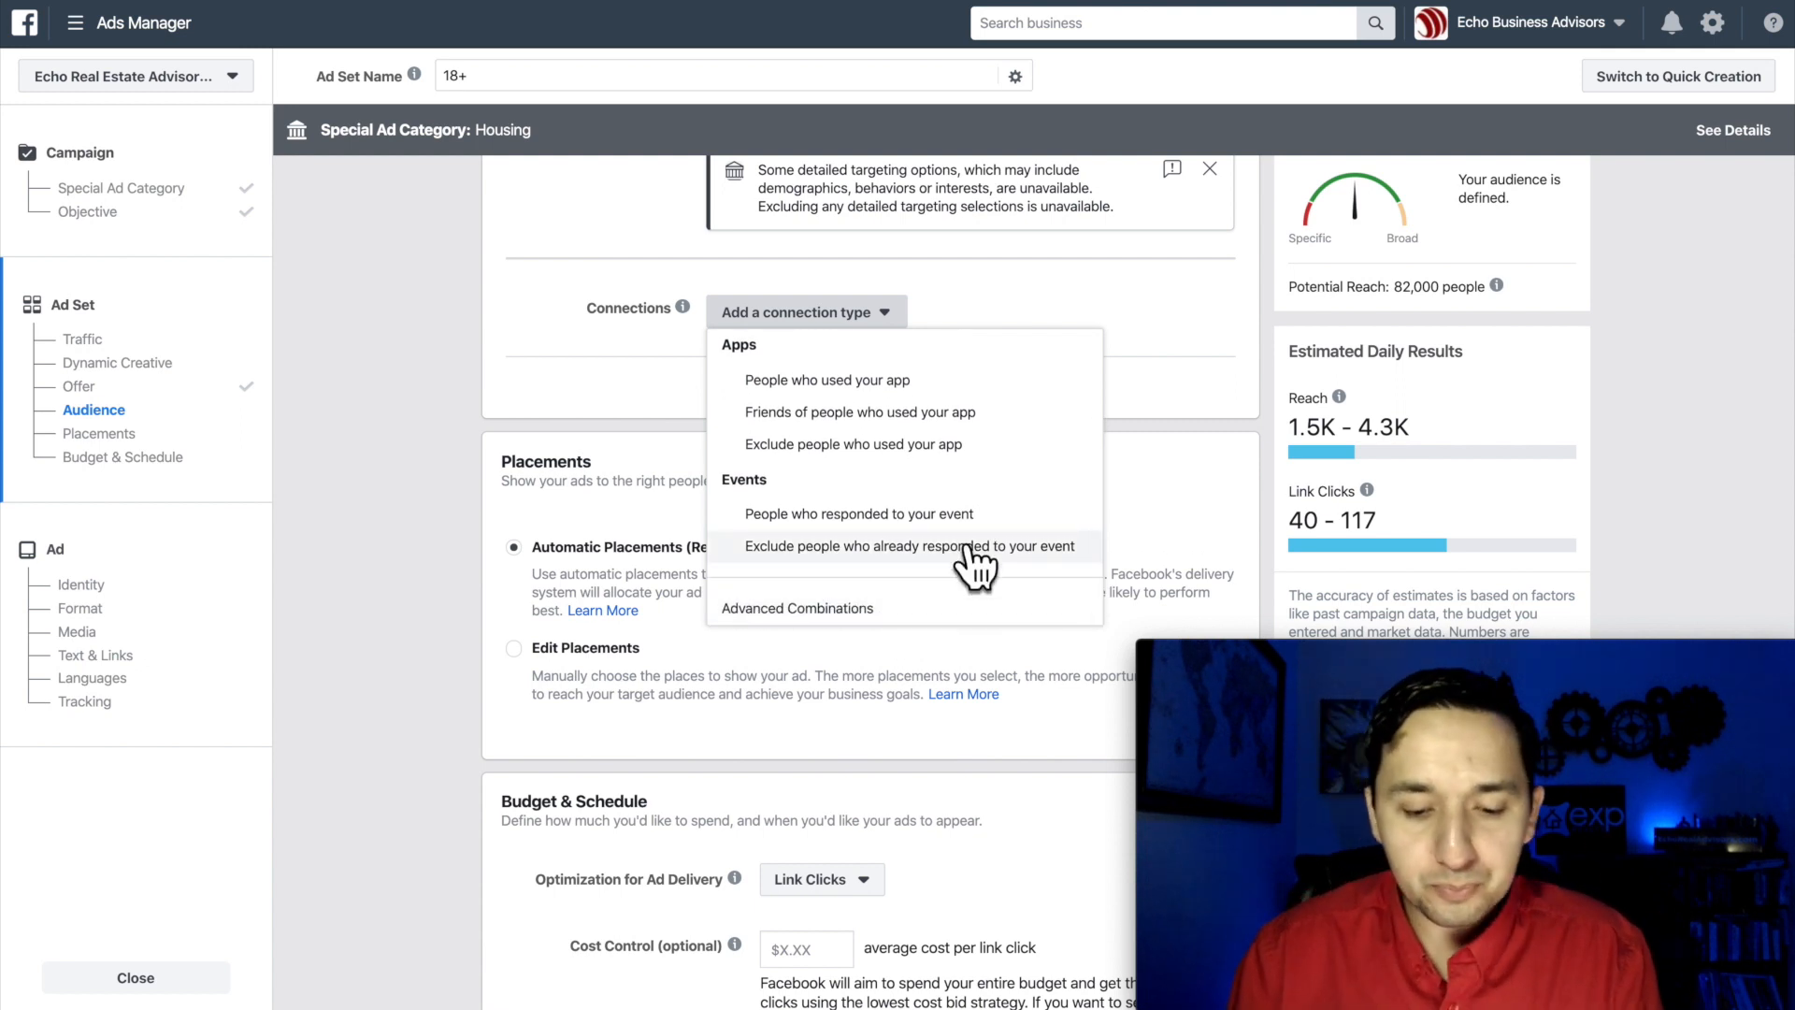
click(1171, 417)
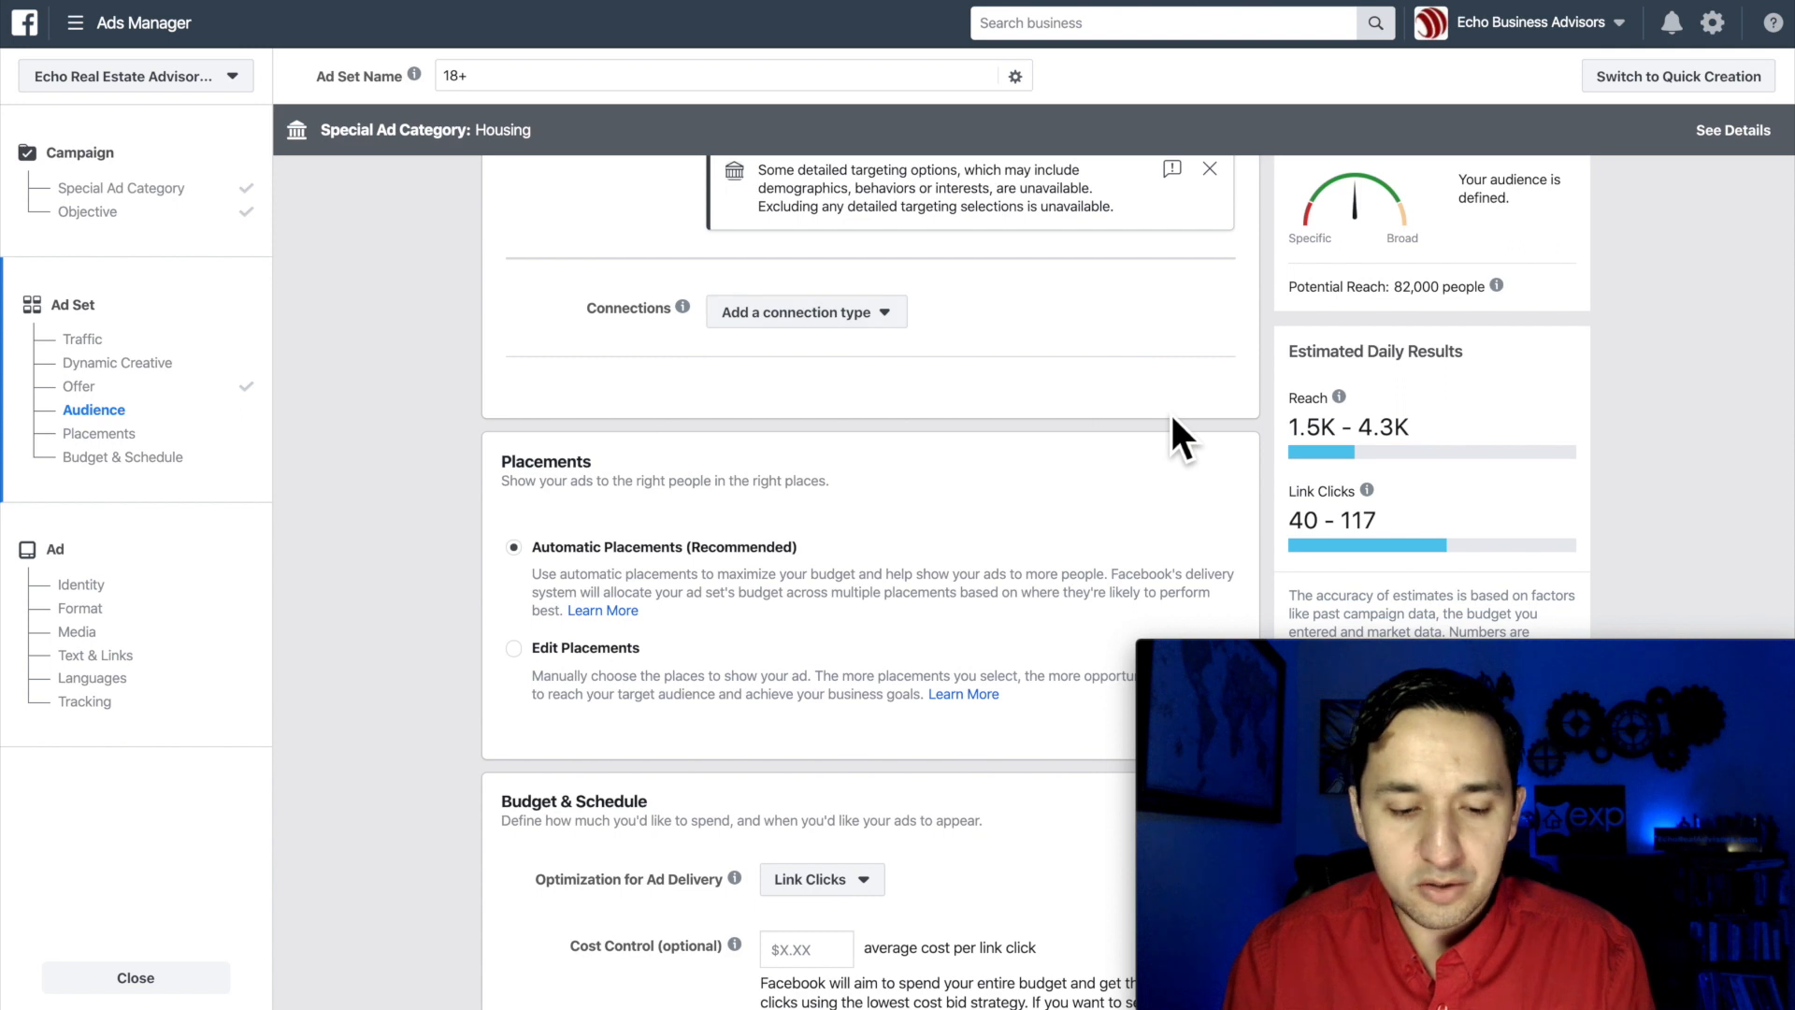
Step: Switch the ad set from automatic placements to Edit Placements
scroll(1170, 411, down, 3)
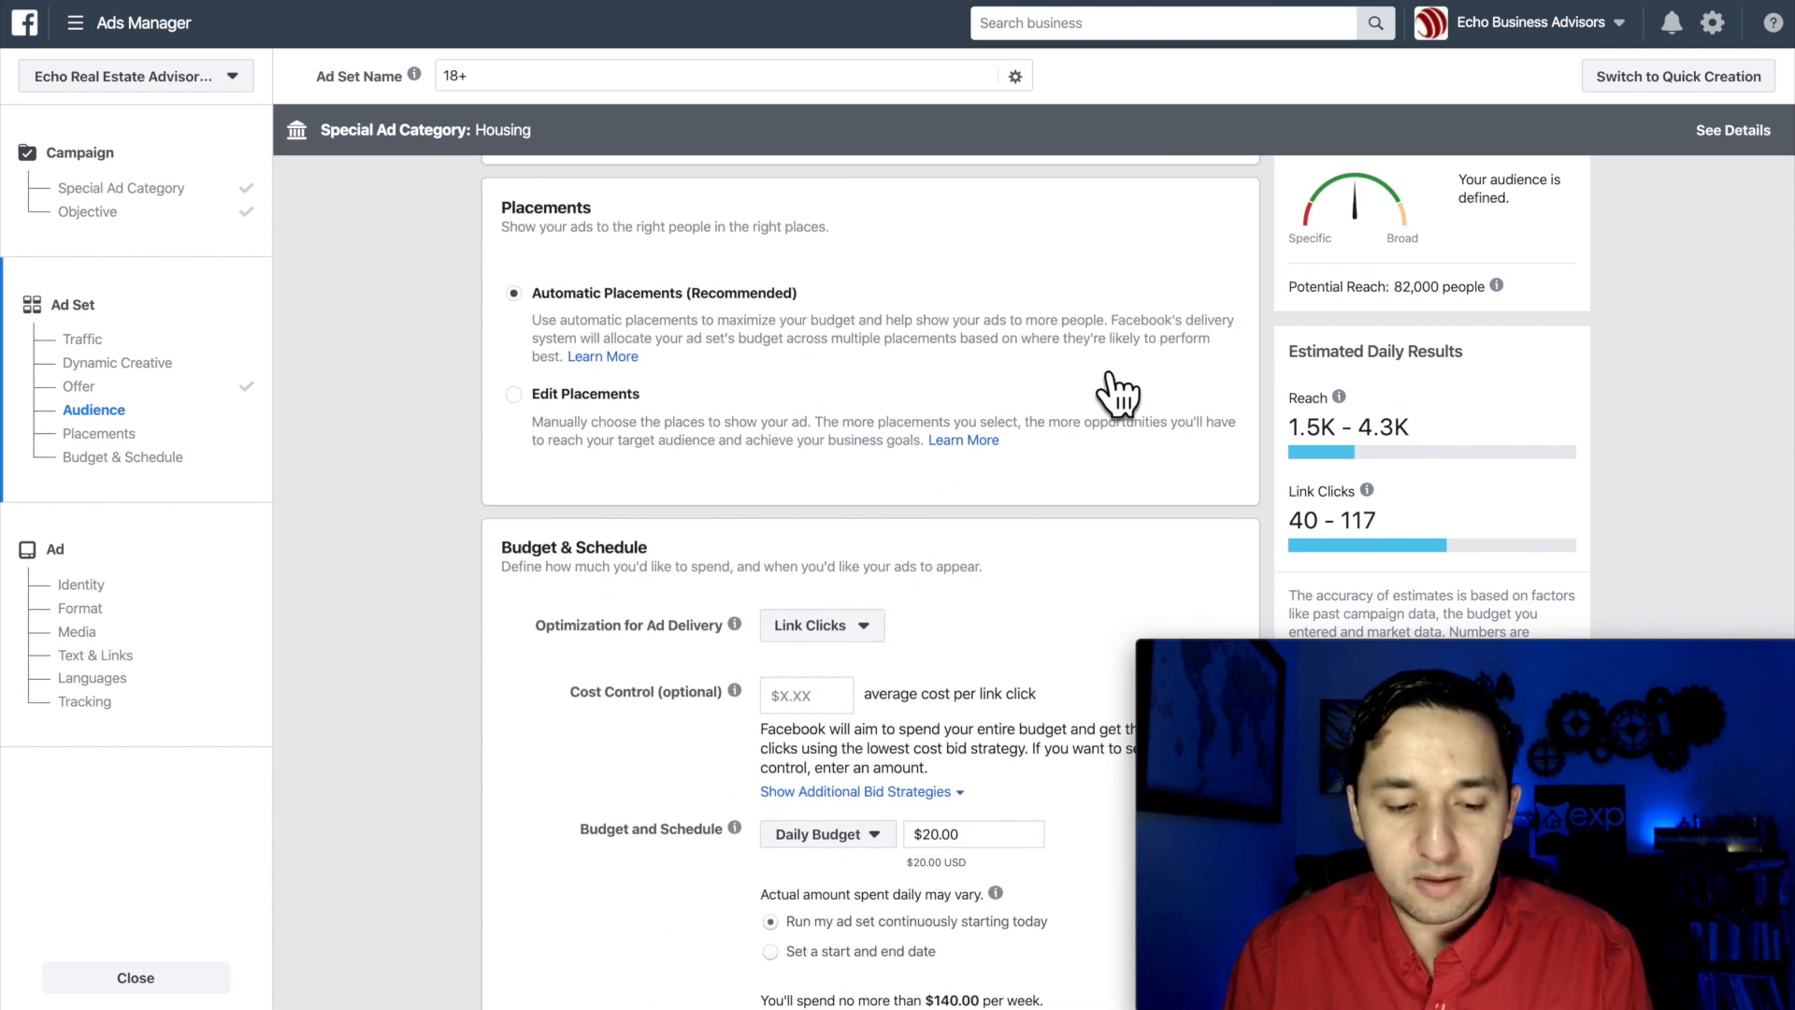
scroll(1110, 376, up, 1)
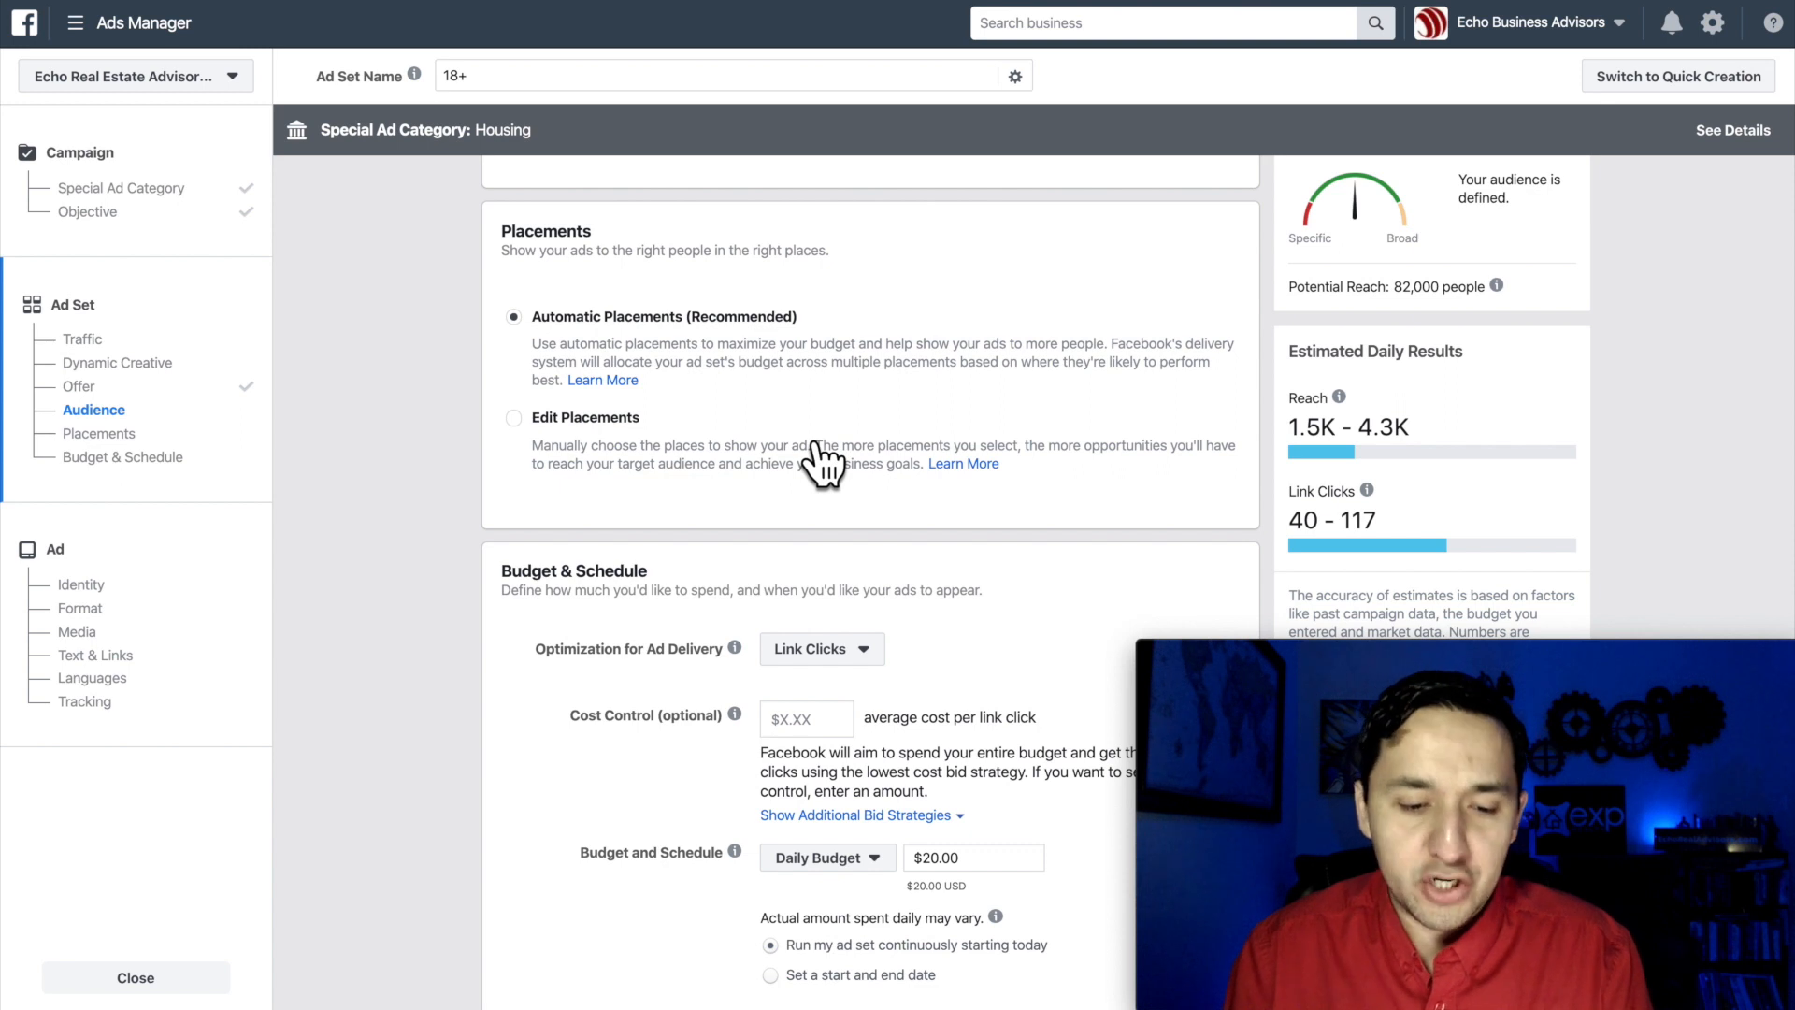
click(514, 420)
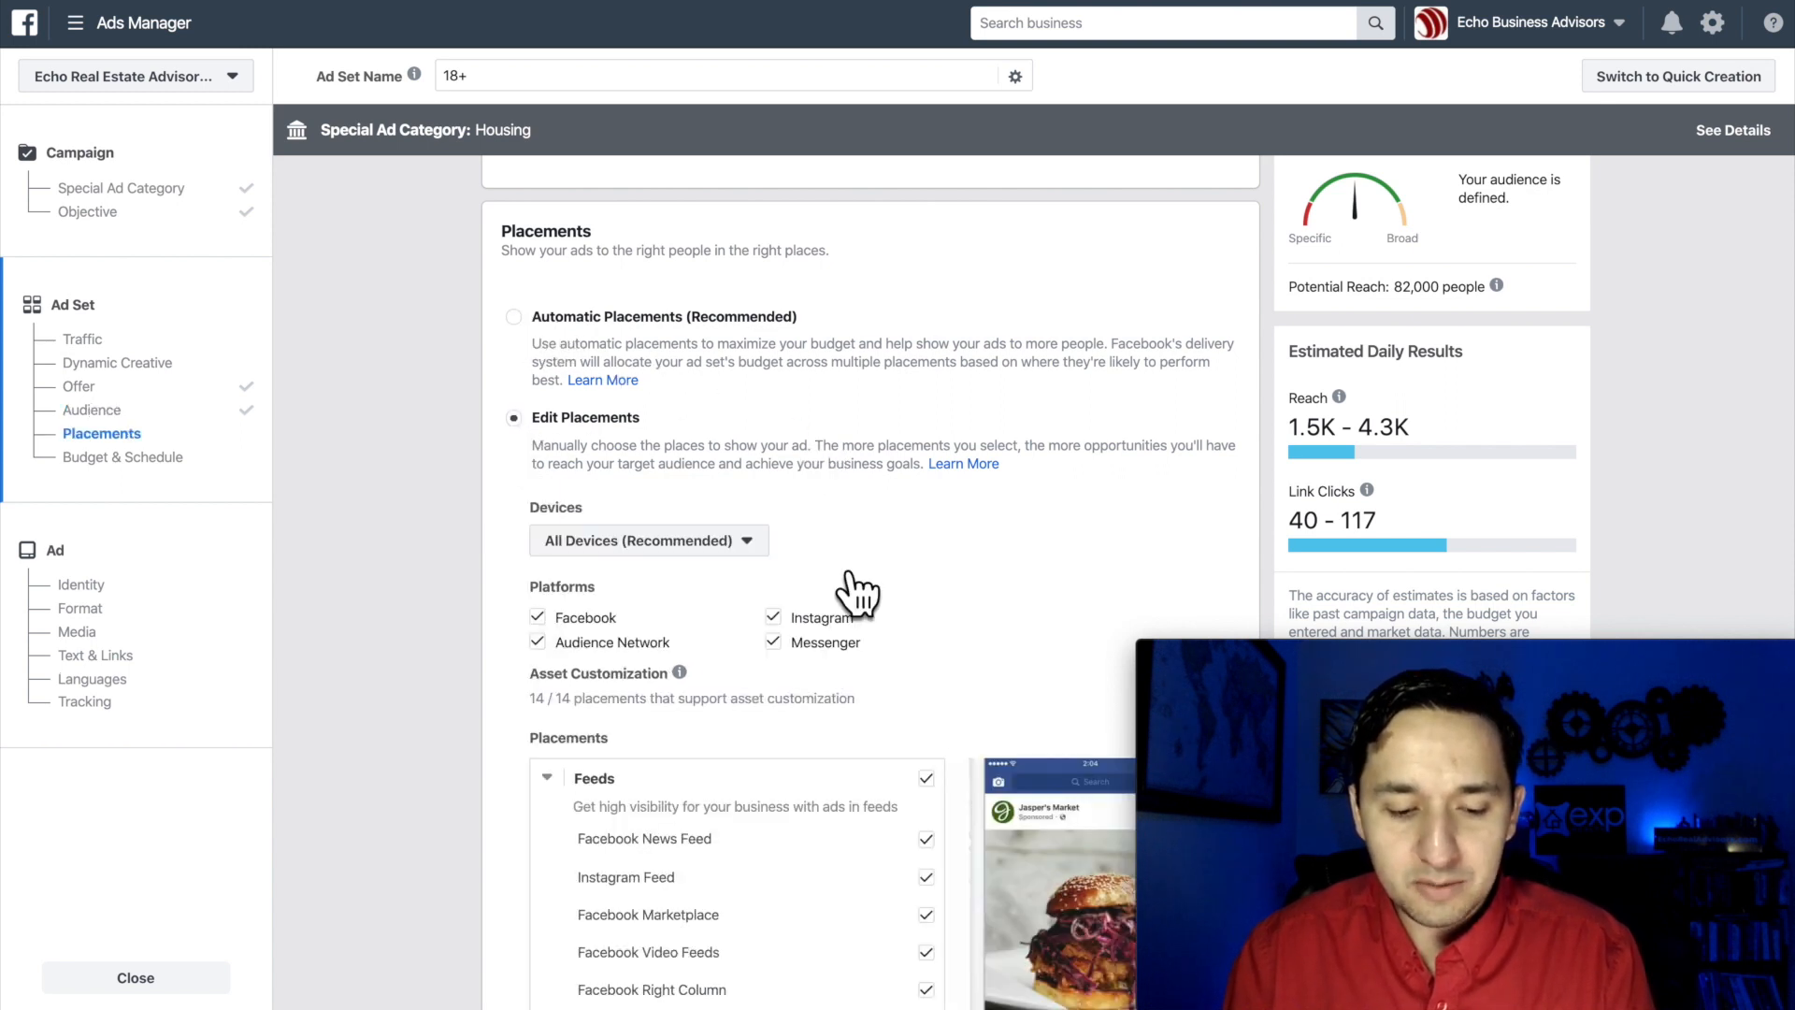
Step: Examine the selected platforms and the full list of ad placements, from Feeds through Apps and Sites
scroll(856, 594, down, 1)
scroll(870, 621, down, 3)
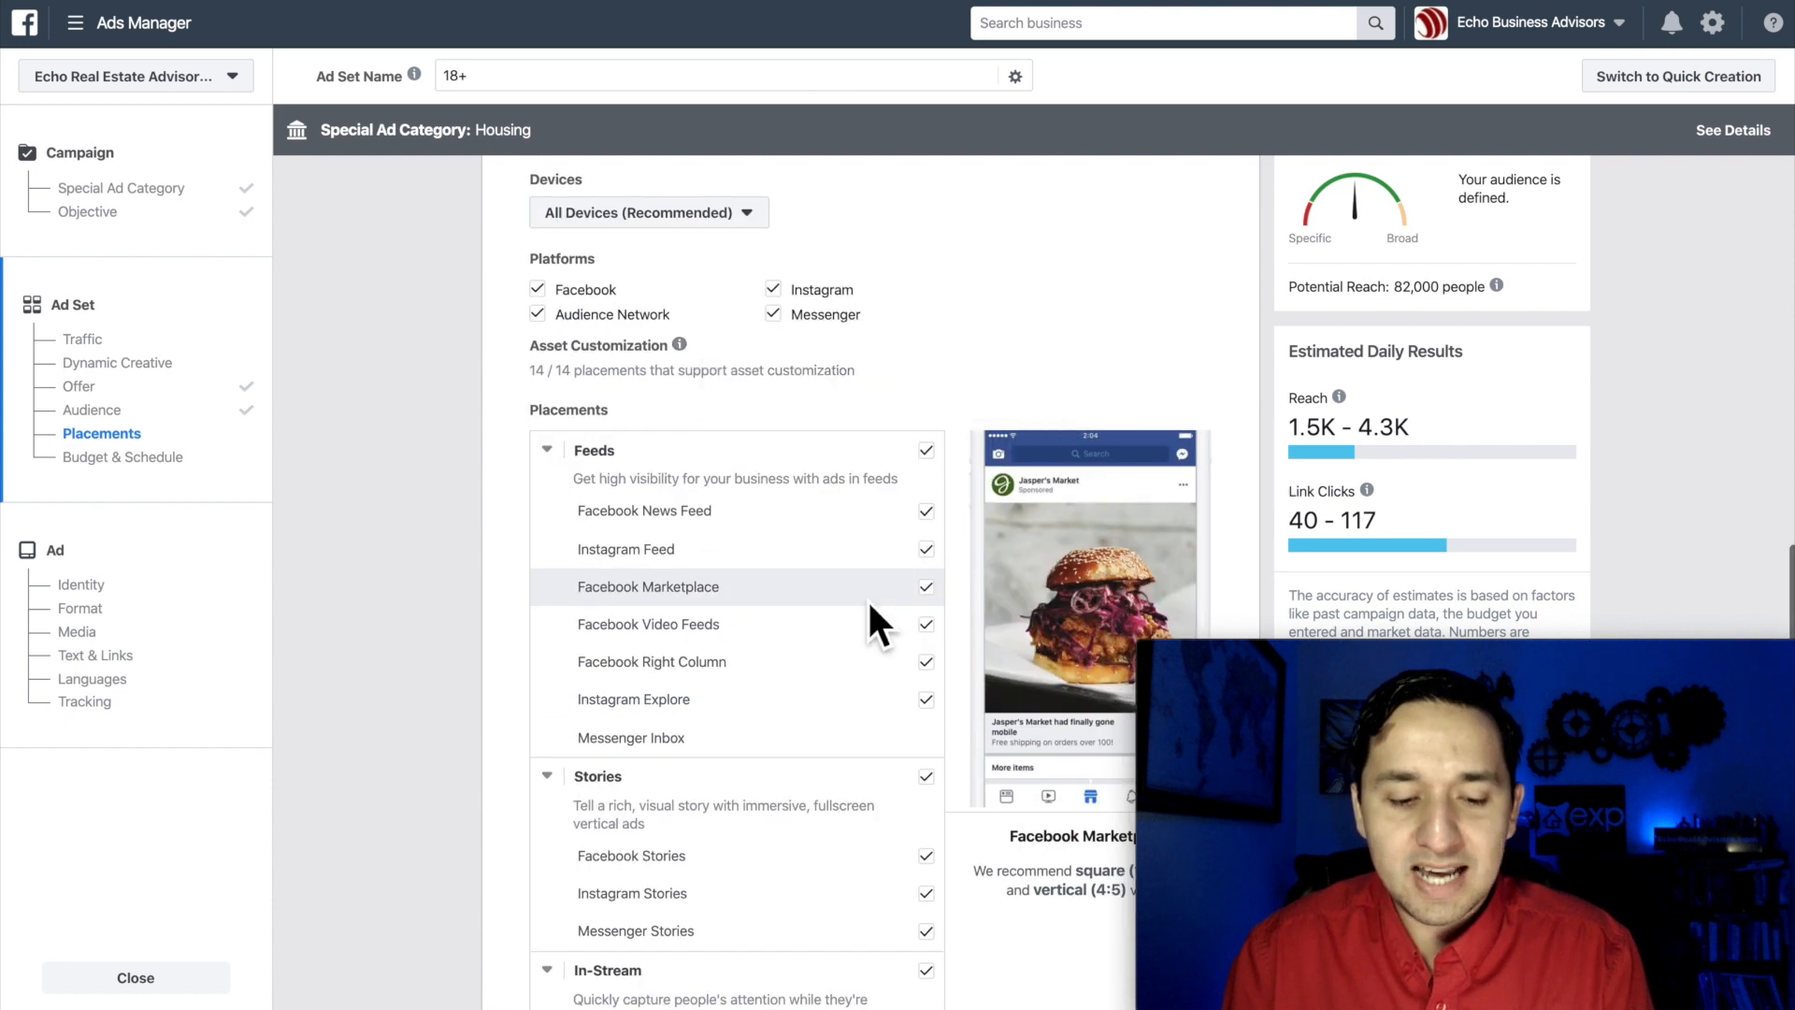
scroll(642, 711, down, 1)
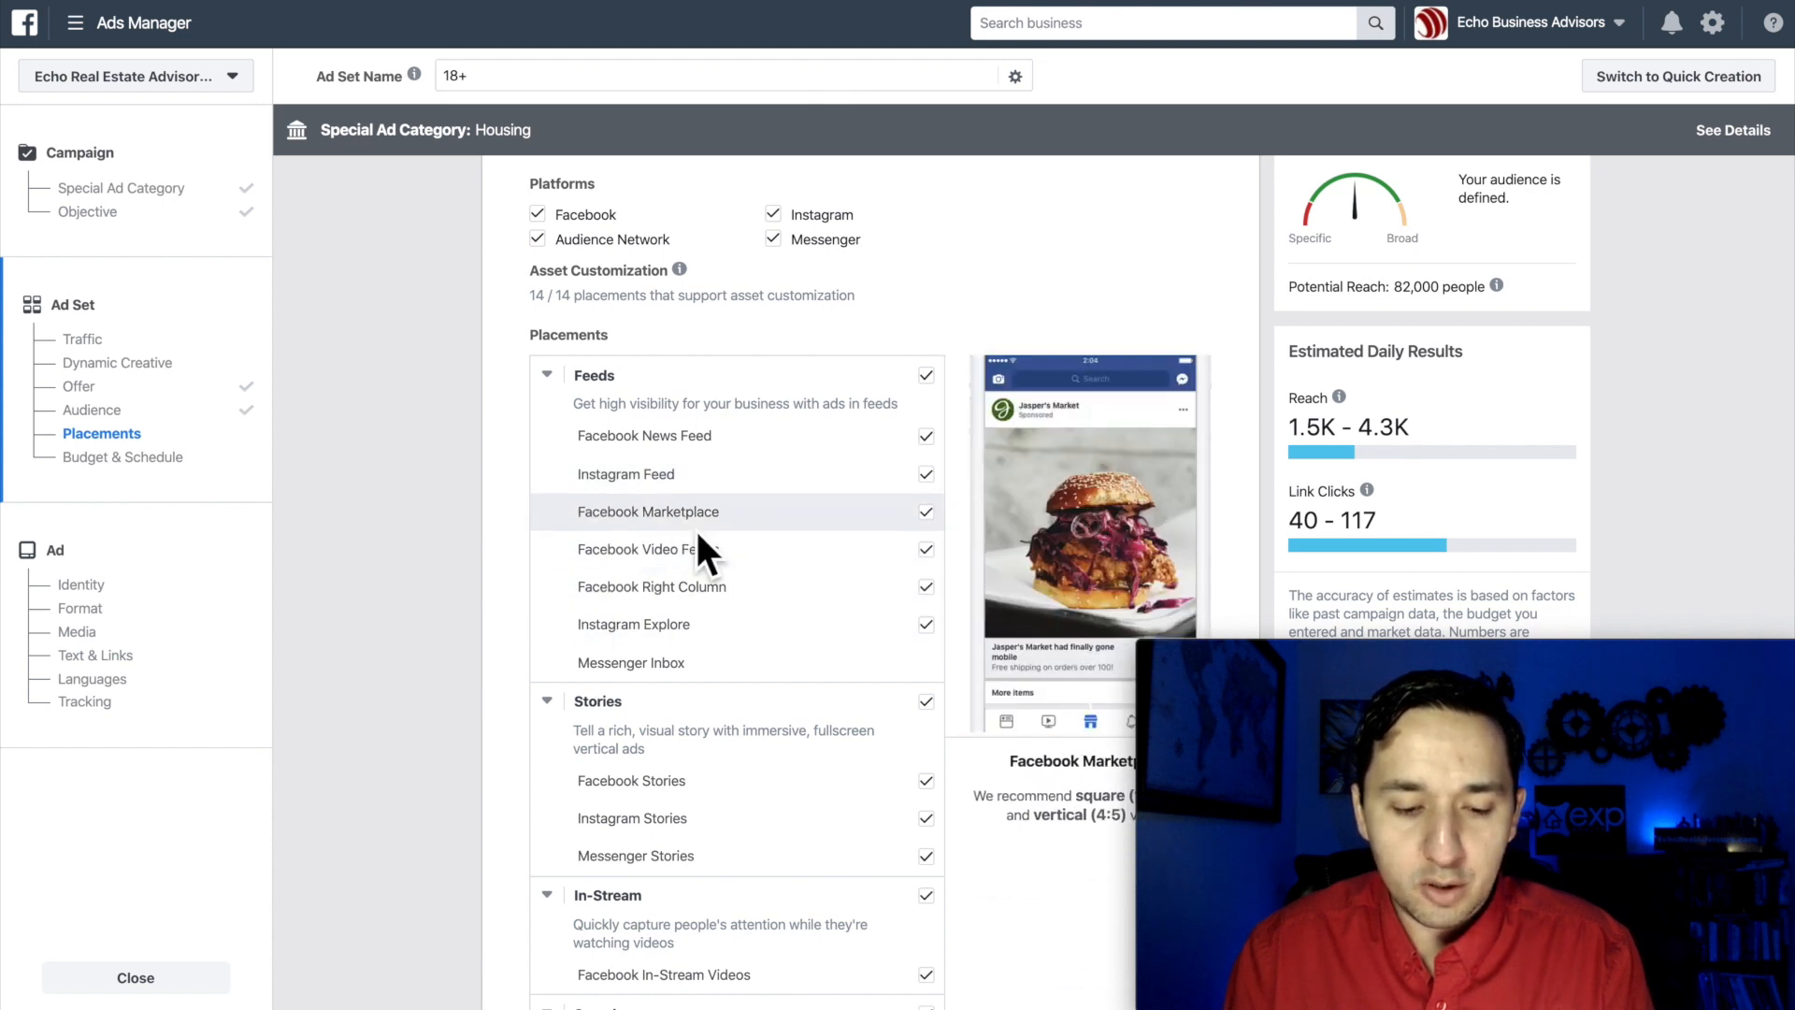
scroll(697, 538, down, 1)
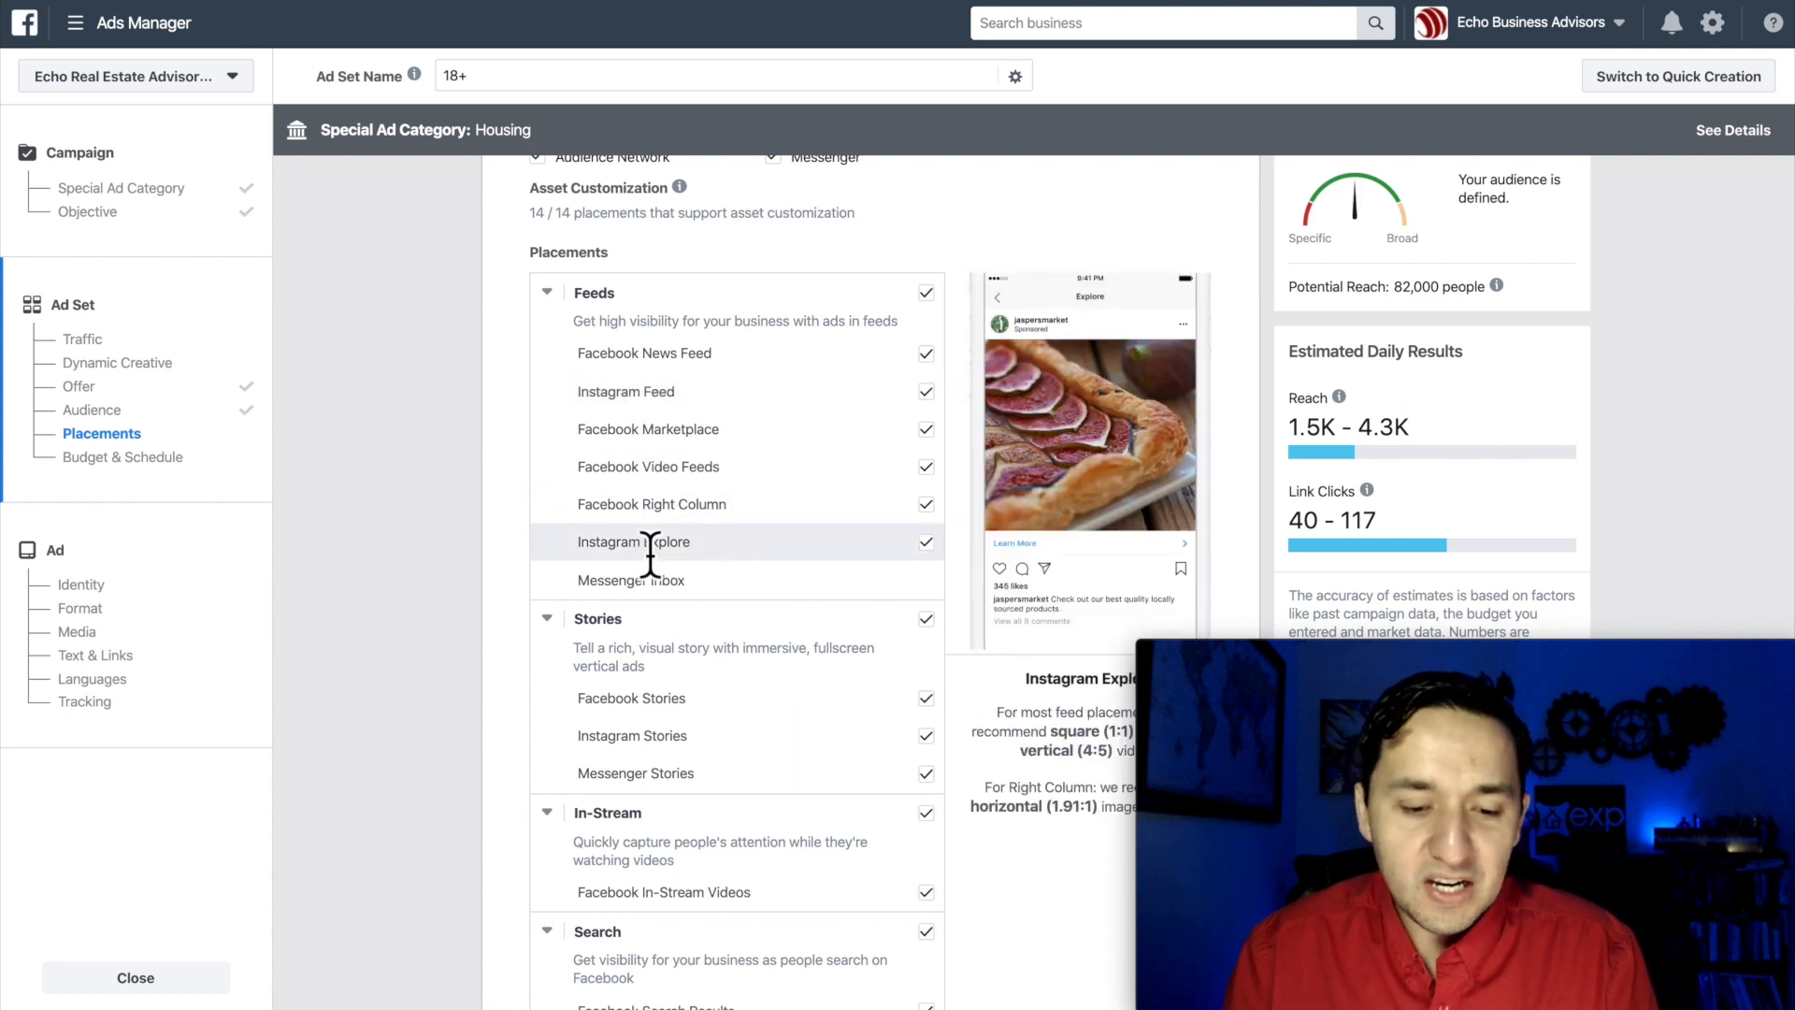
scroll(649, 552, down, 2)
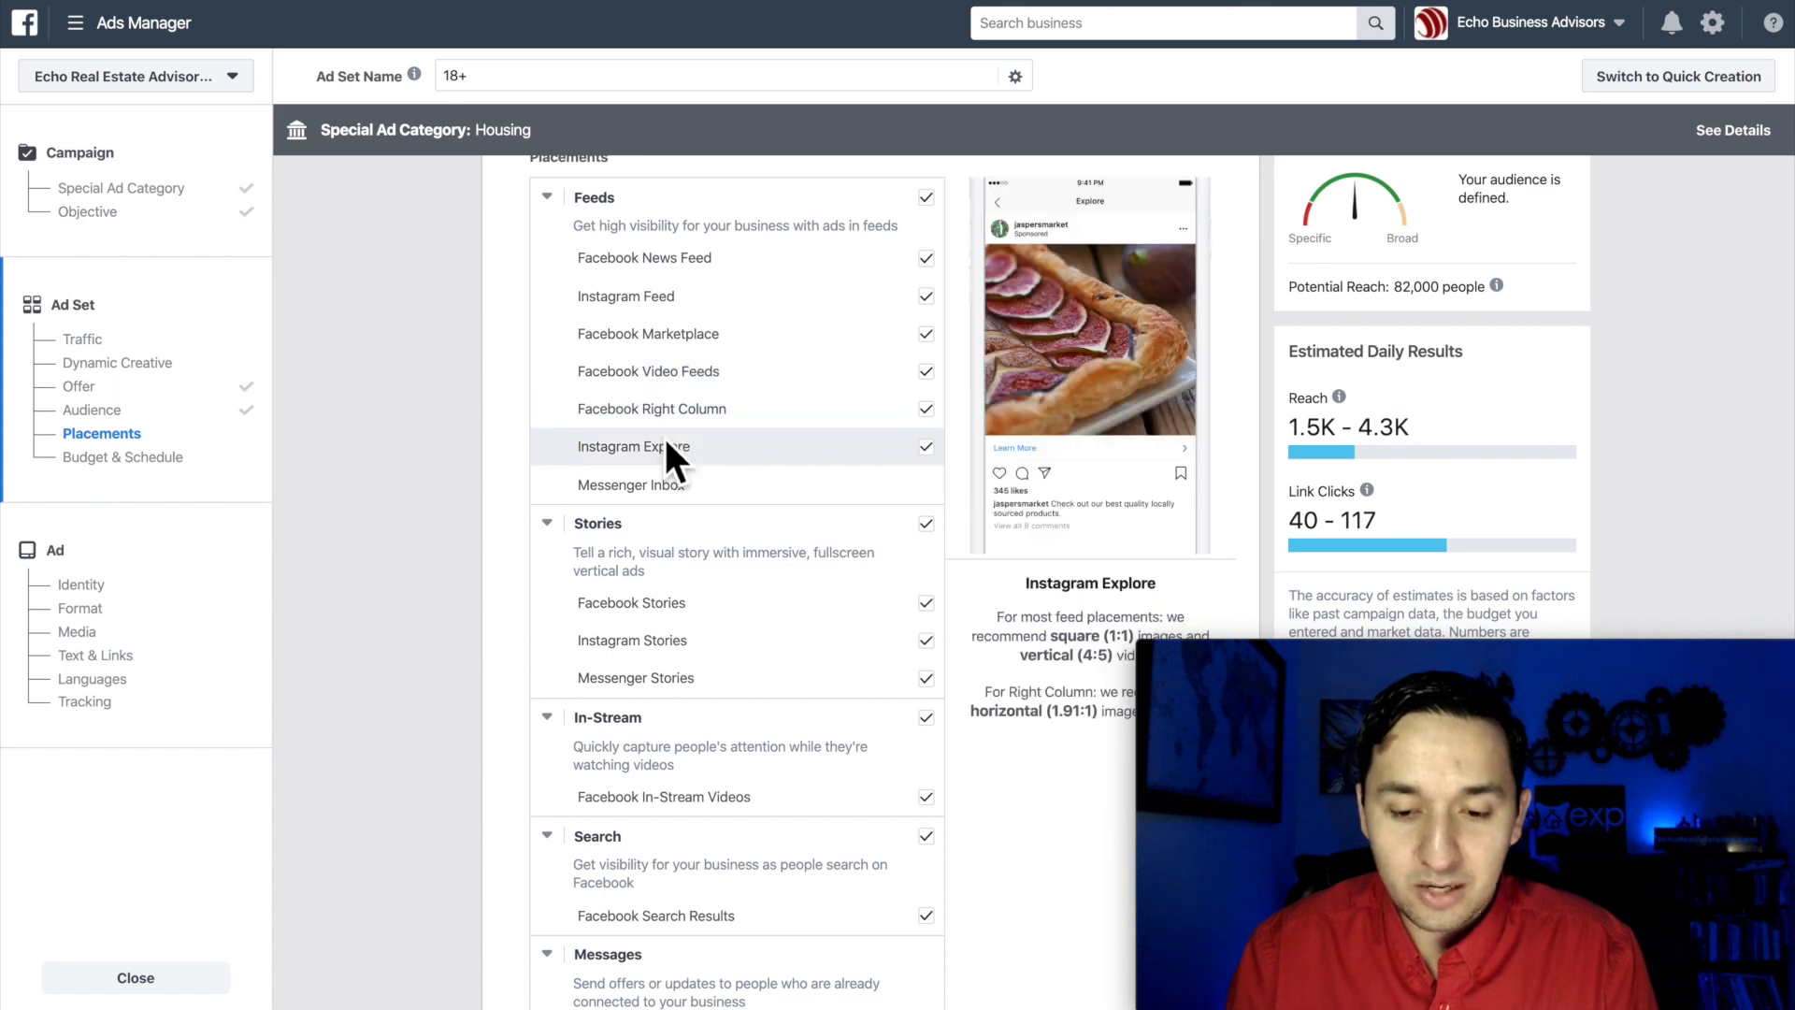
scroll(658, 568, down, 2)
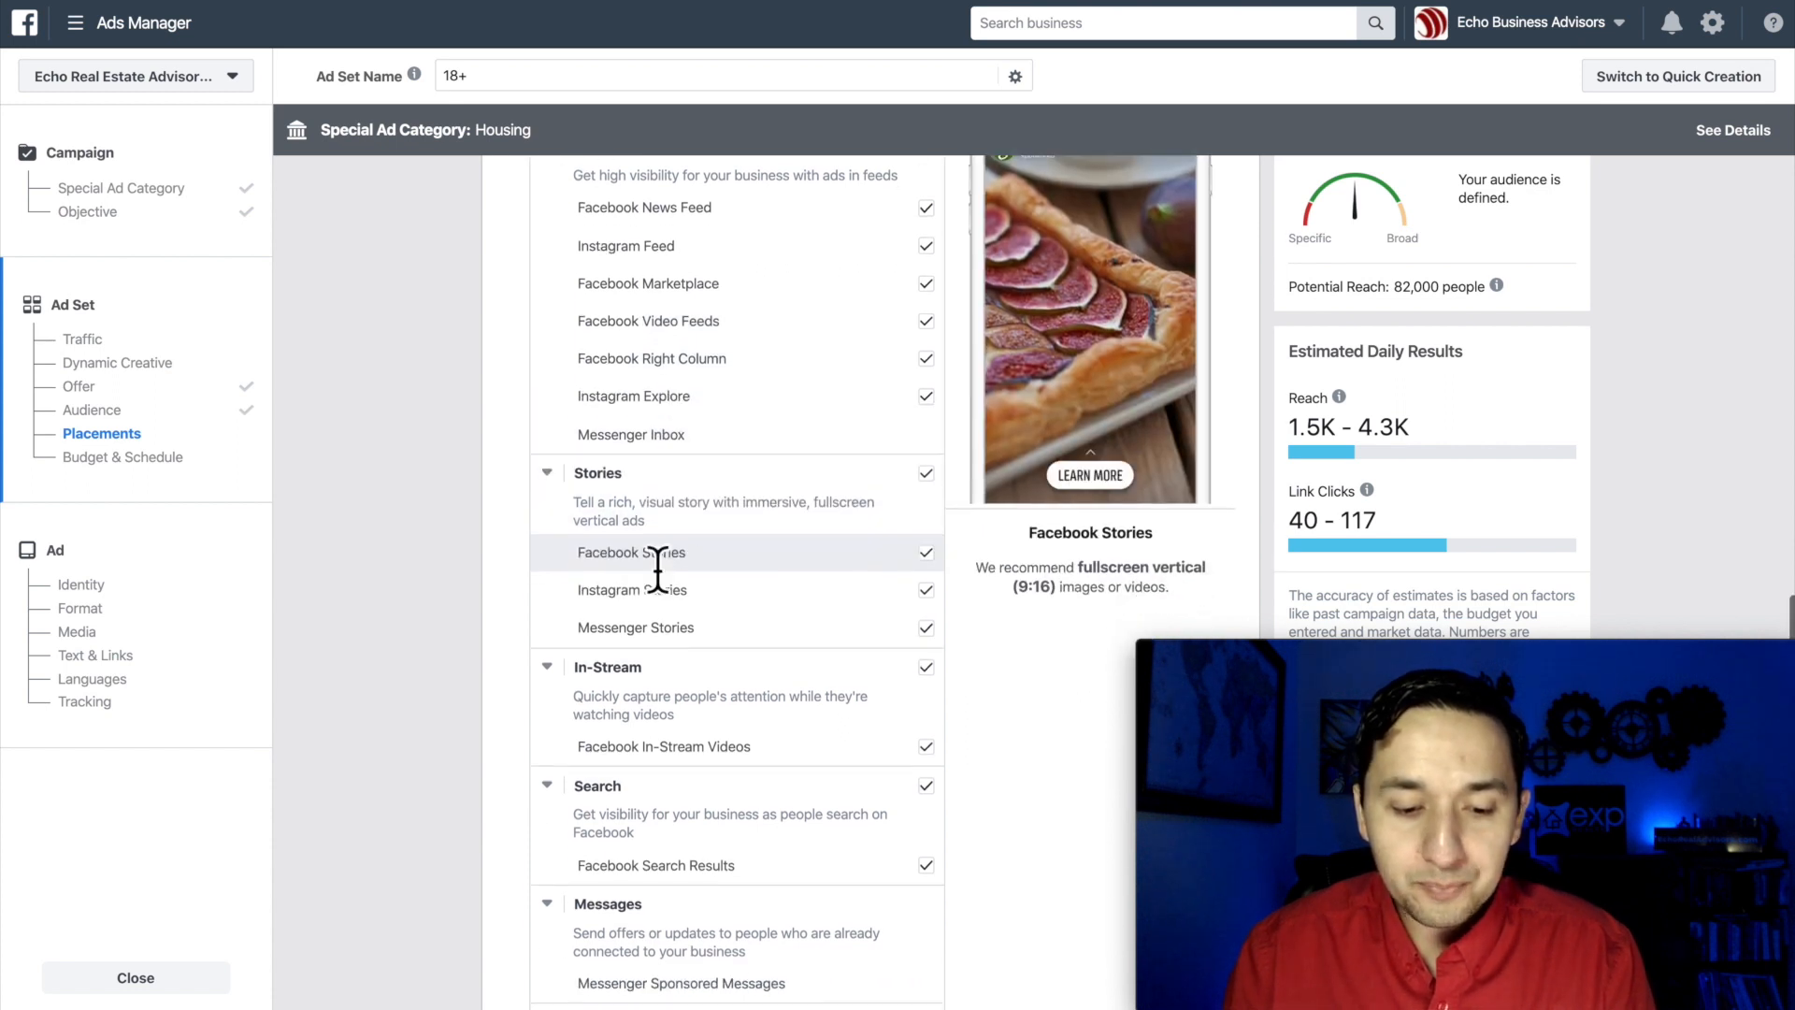
scroll(658, 568, down, 4)
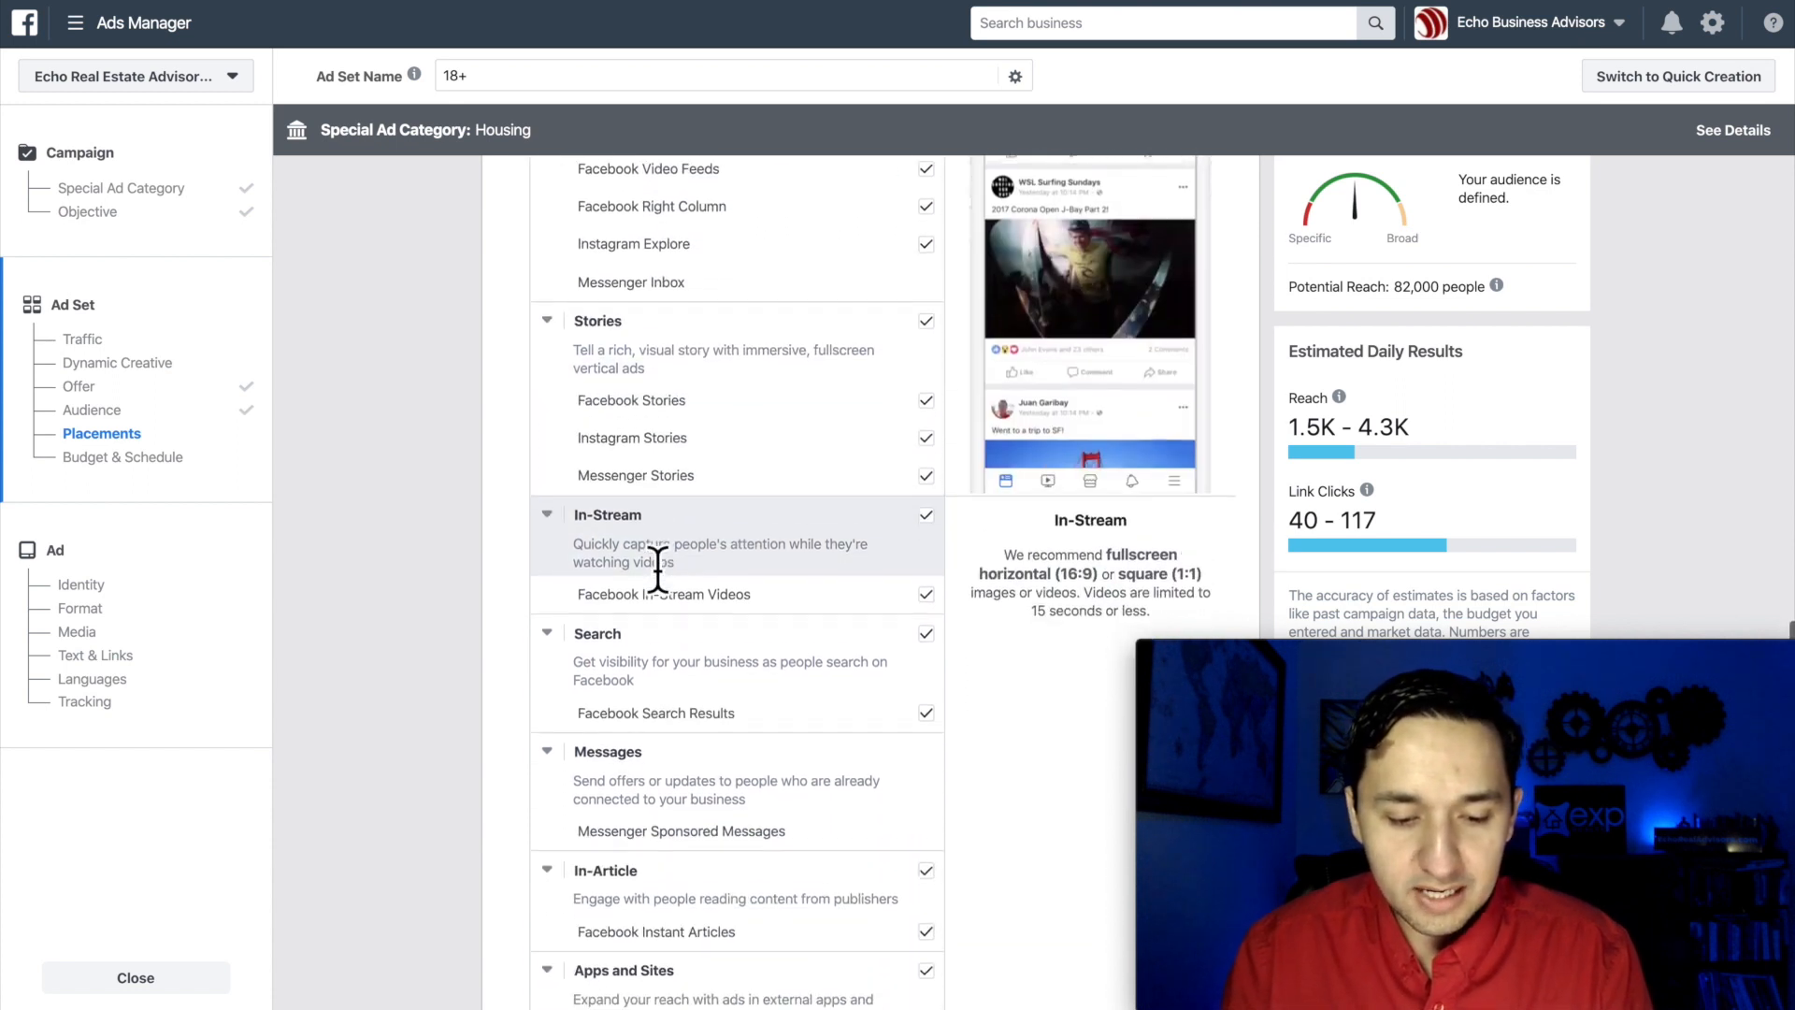
scroll(658, 569, down, 1)
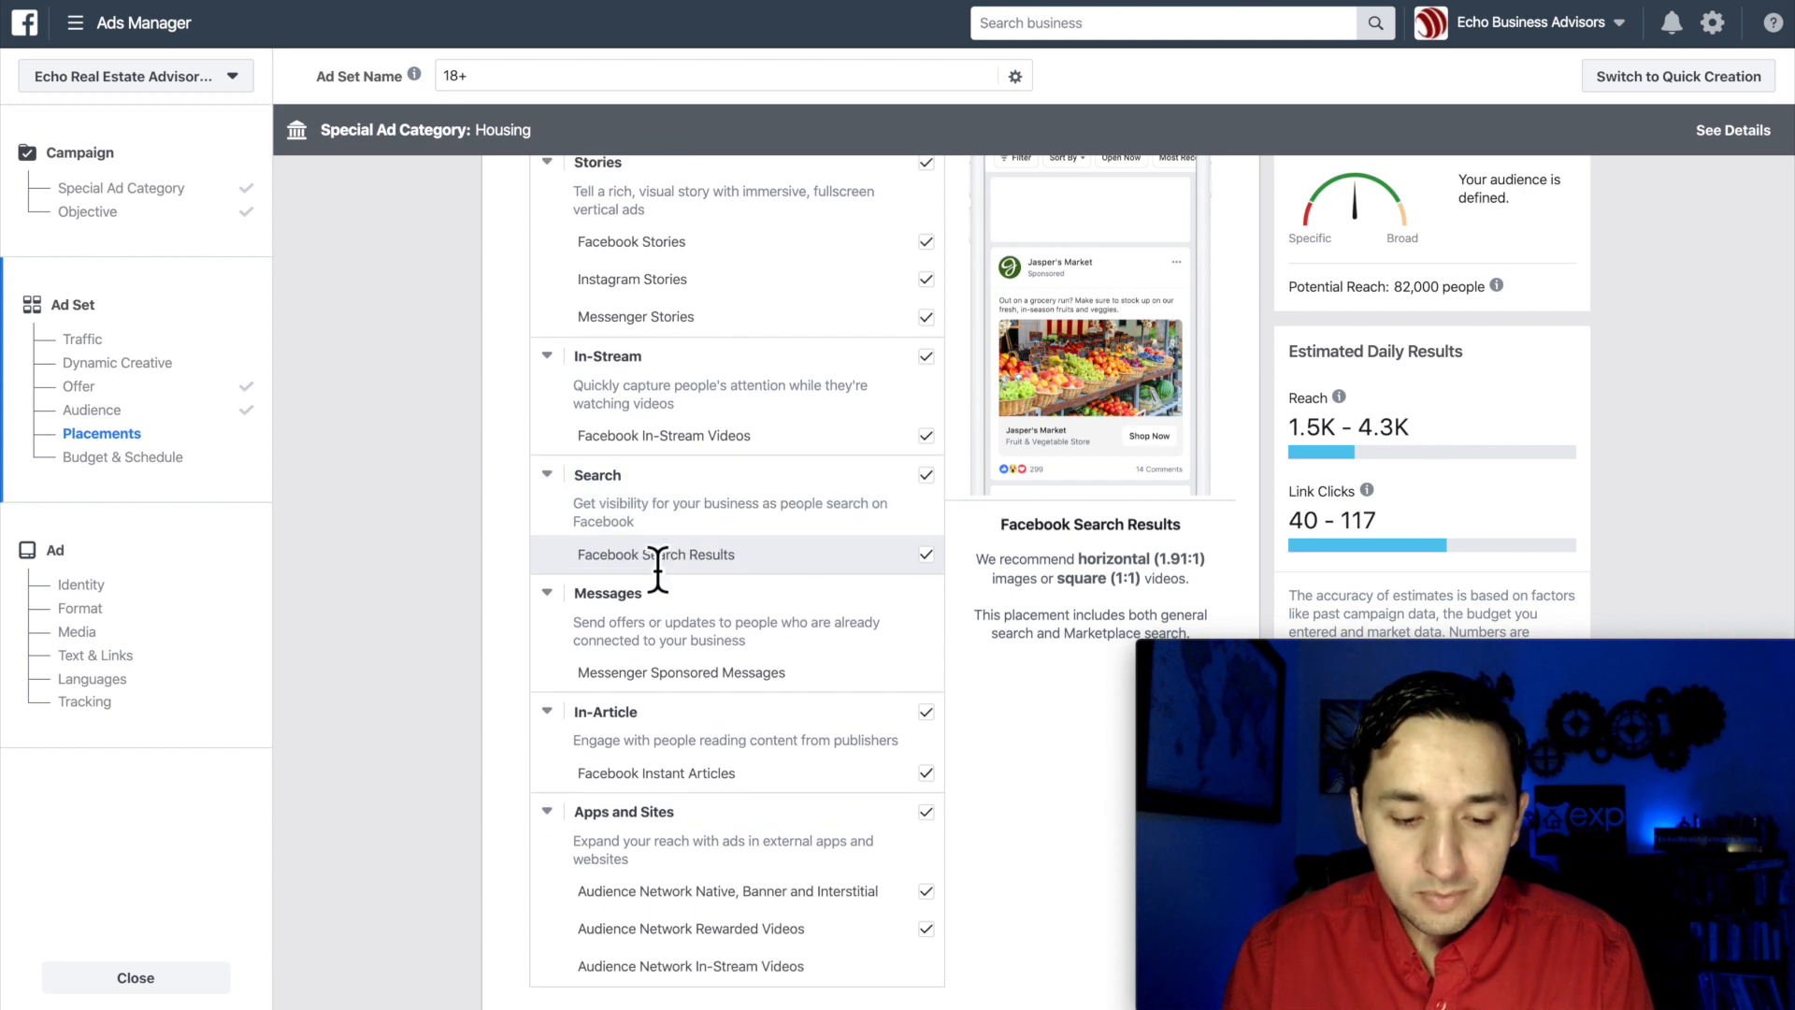
scroll(659, 568, down, 4)
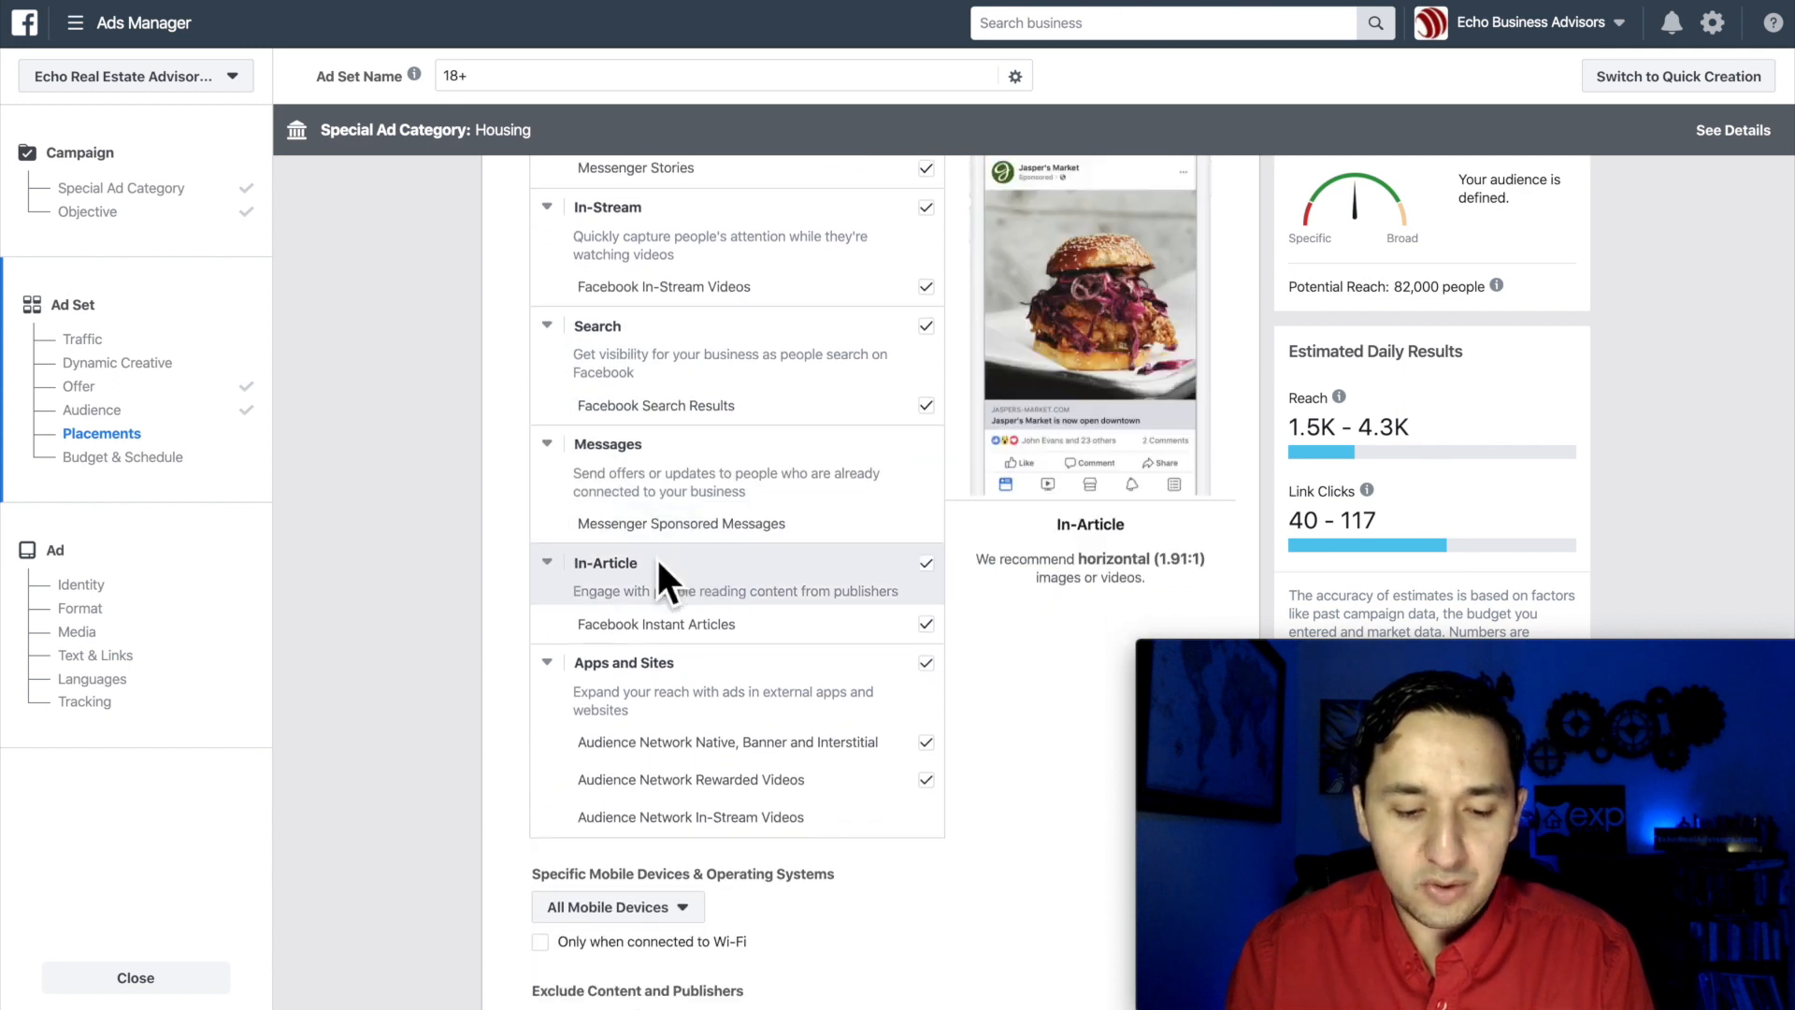
scroll(658, 569, down, 4)
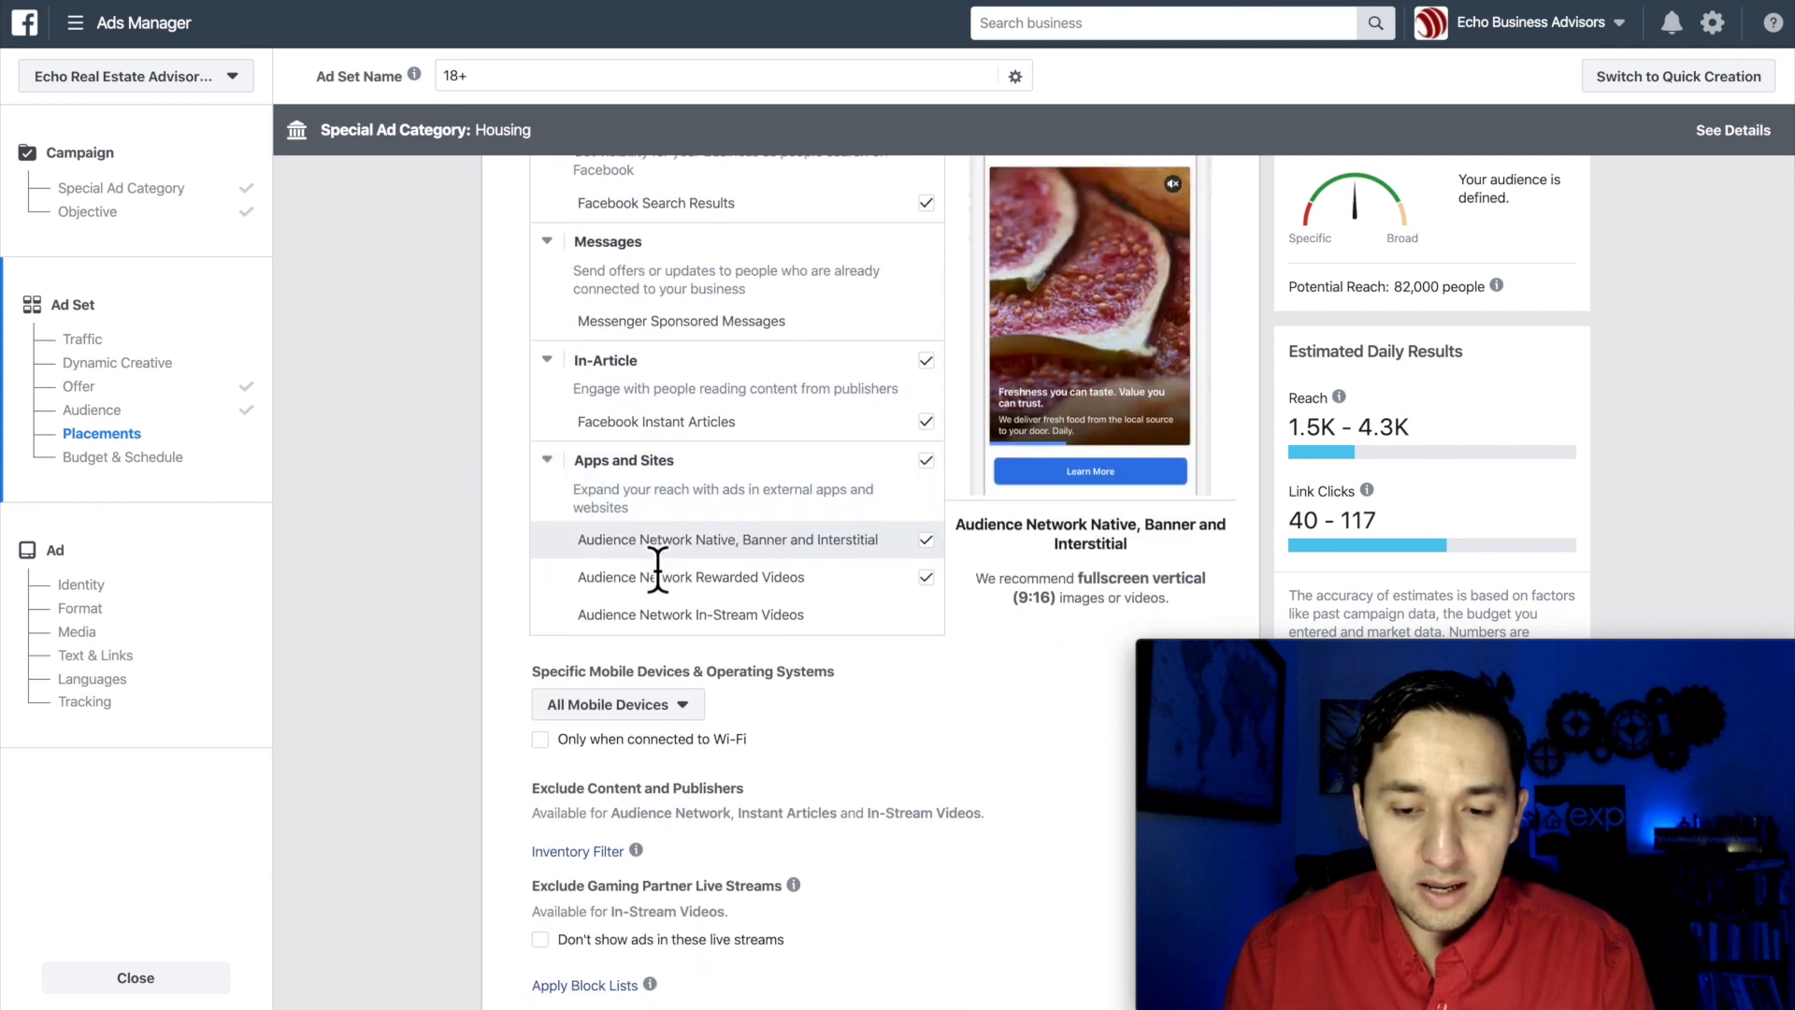
scroll(658, 568, down, 3)
Step: Exclude the Stories, In-Stream, Search, In-Article, and Apps and Sites placement groups from the ad set
scroll(658, 569, up, 20)
scroll(654, 555, down, 1)
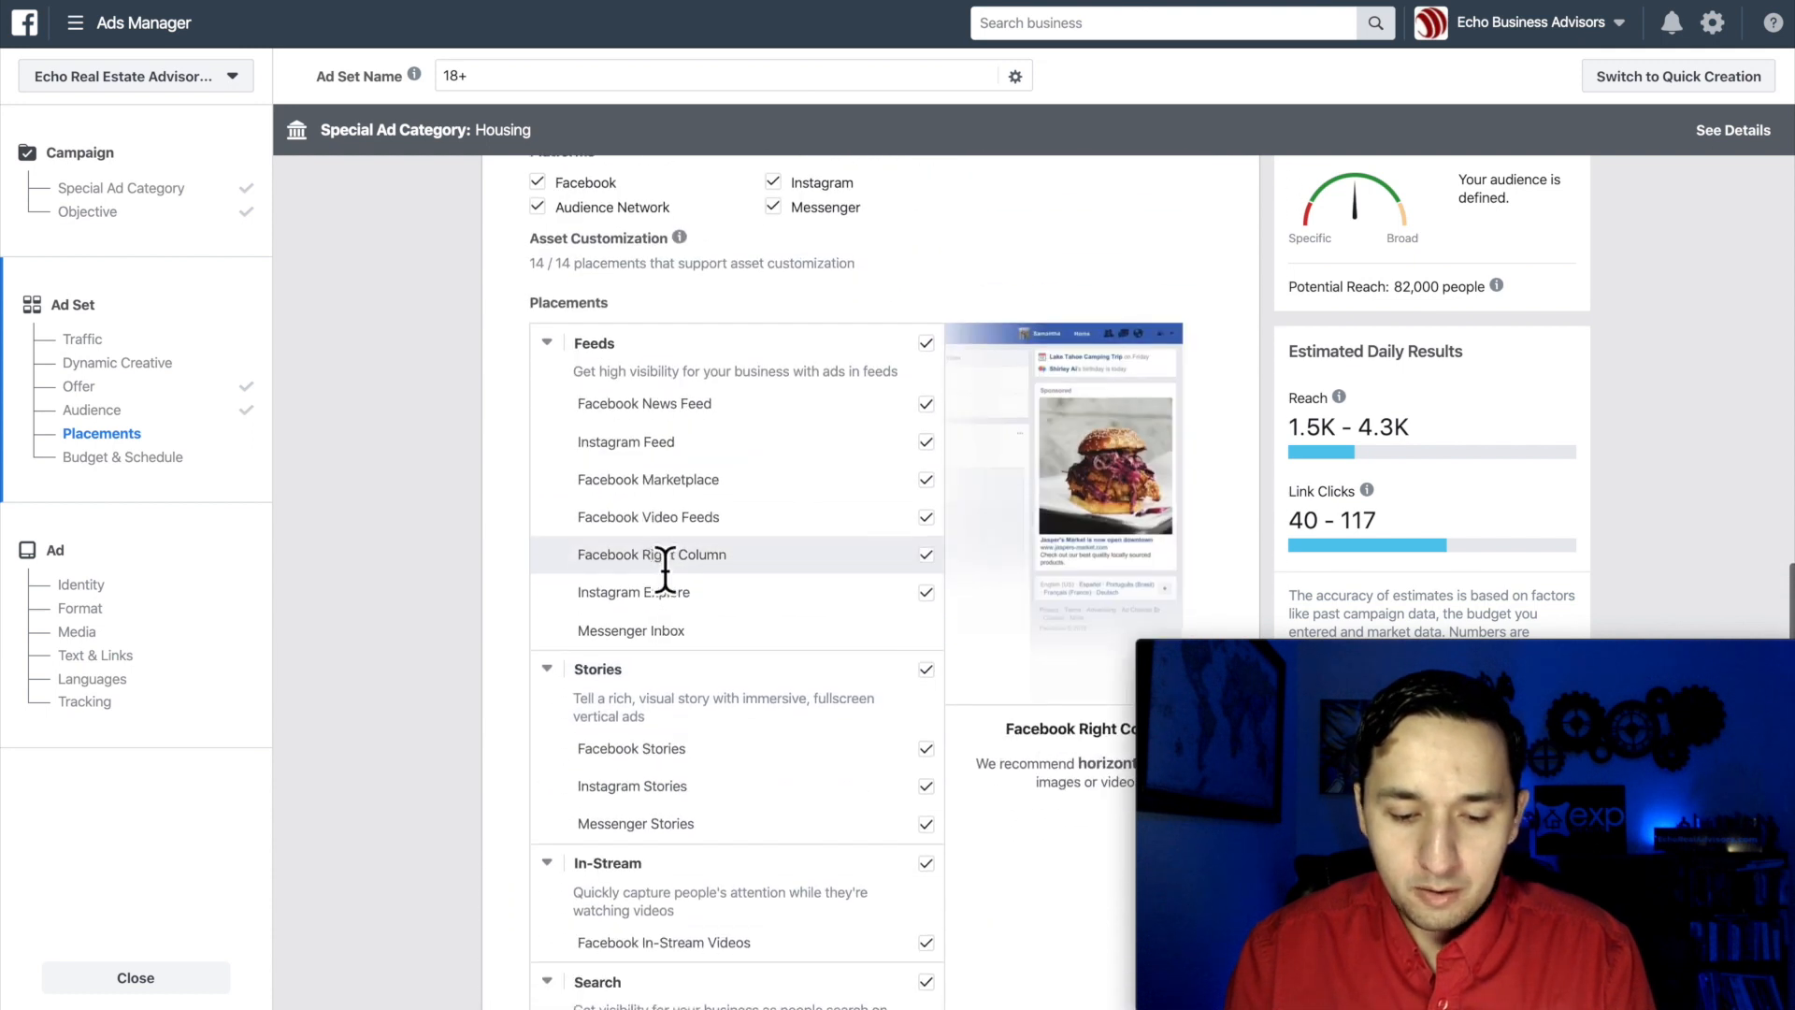
click(925, 670)
scroll(928, 689, down, 2)
click(926, 708)
scroll(930, 720, down, 2)
click(926, 623)
scroll(933, 649, down, 2)
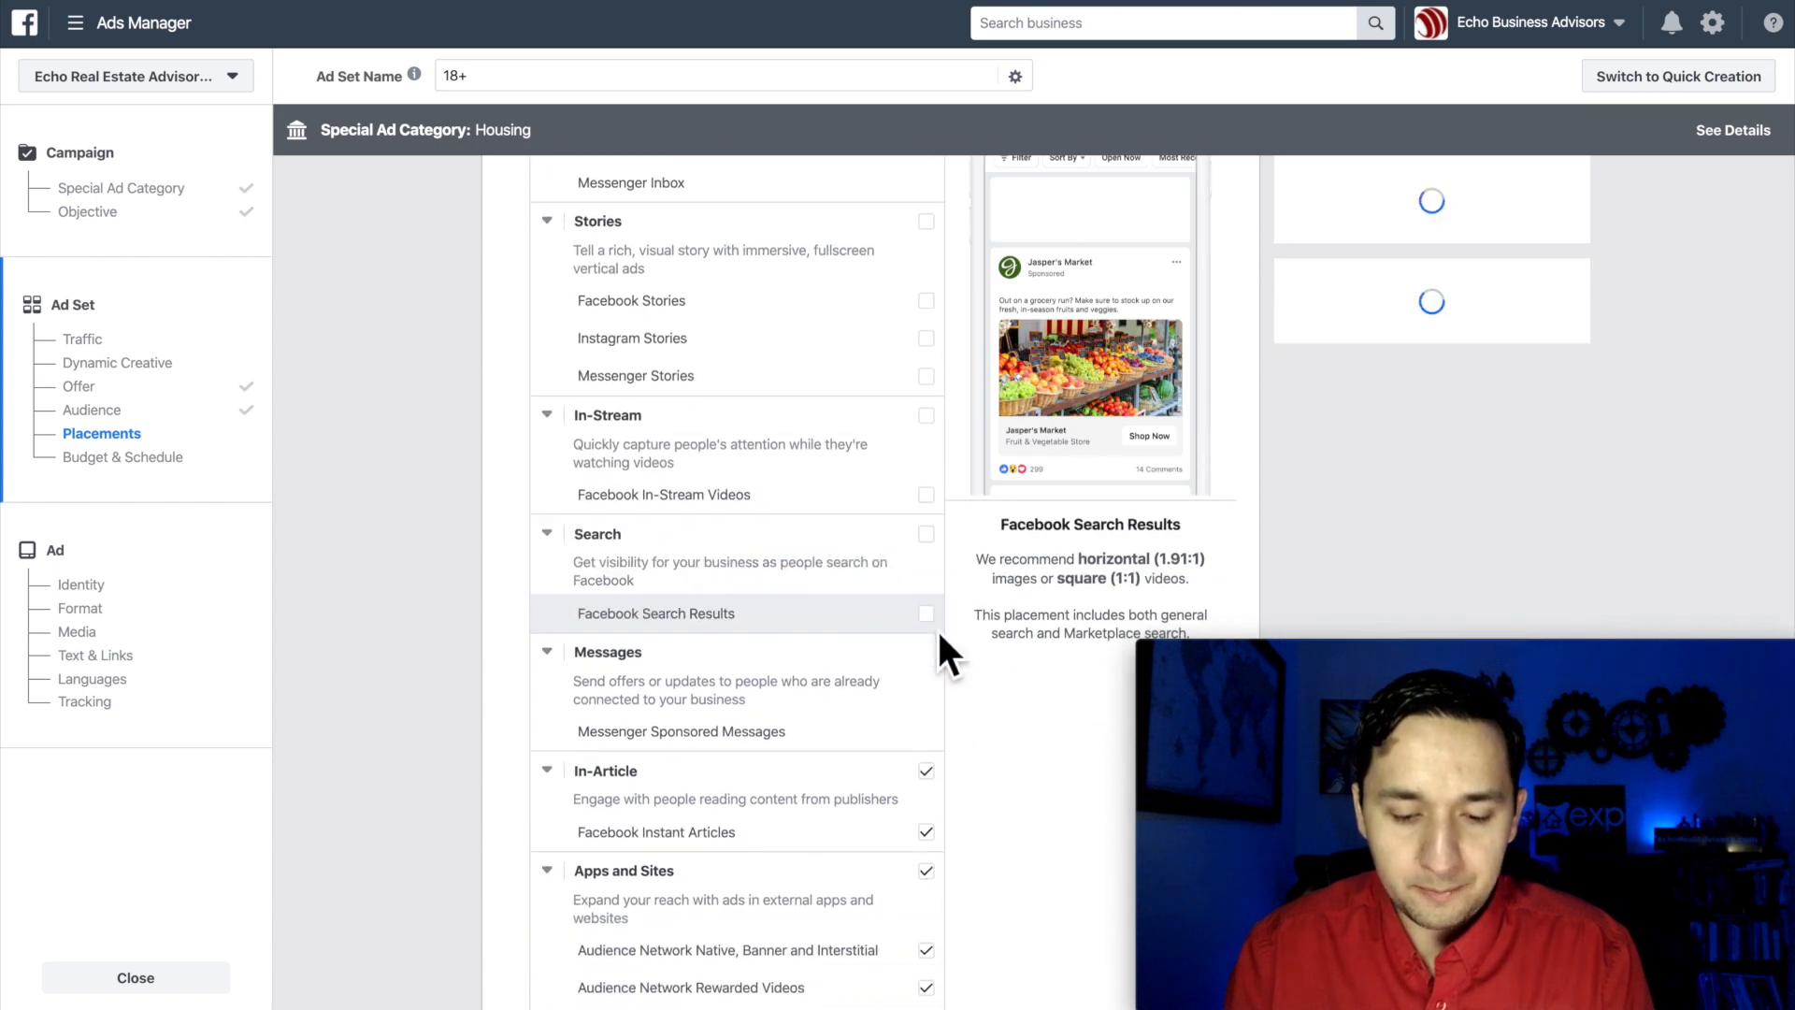
click(926, 723)
scroll(929, 726, down, 2)
click(926, 665)
Step: Deselect Facebook Marketplace, Facebook Video Feeds, Facebook Right Column, Instagram Explore and Instagram Feed, keeping only Facebook News Feed
scroll(933, 694, up, 8)
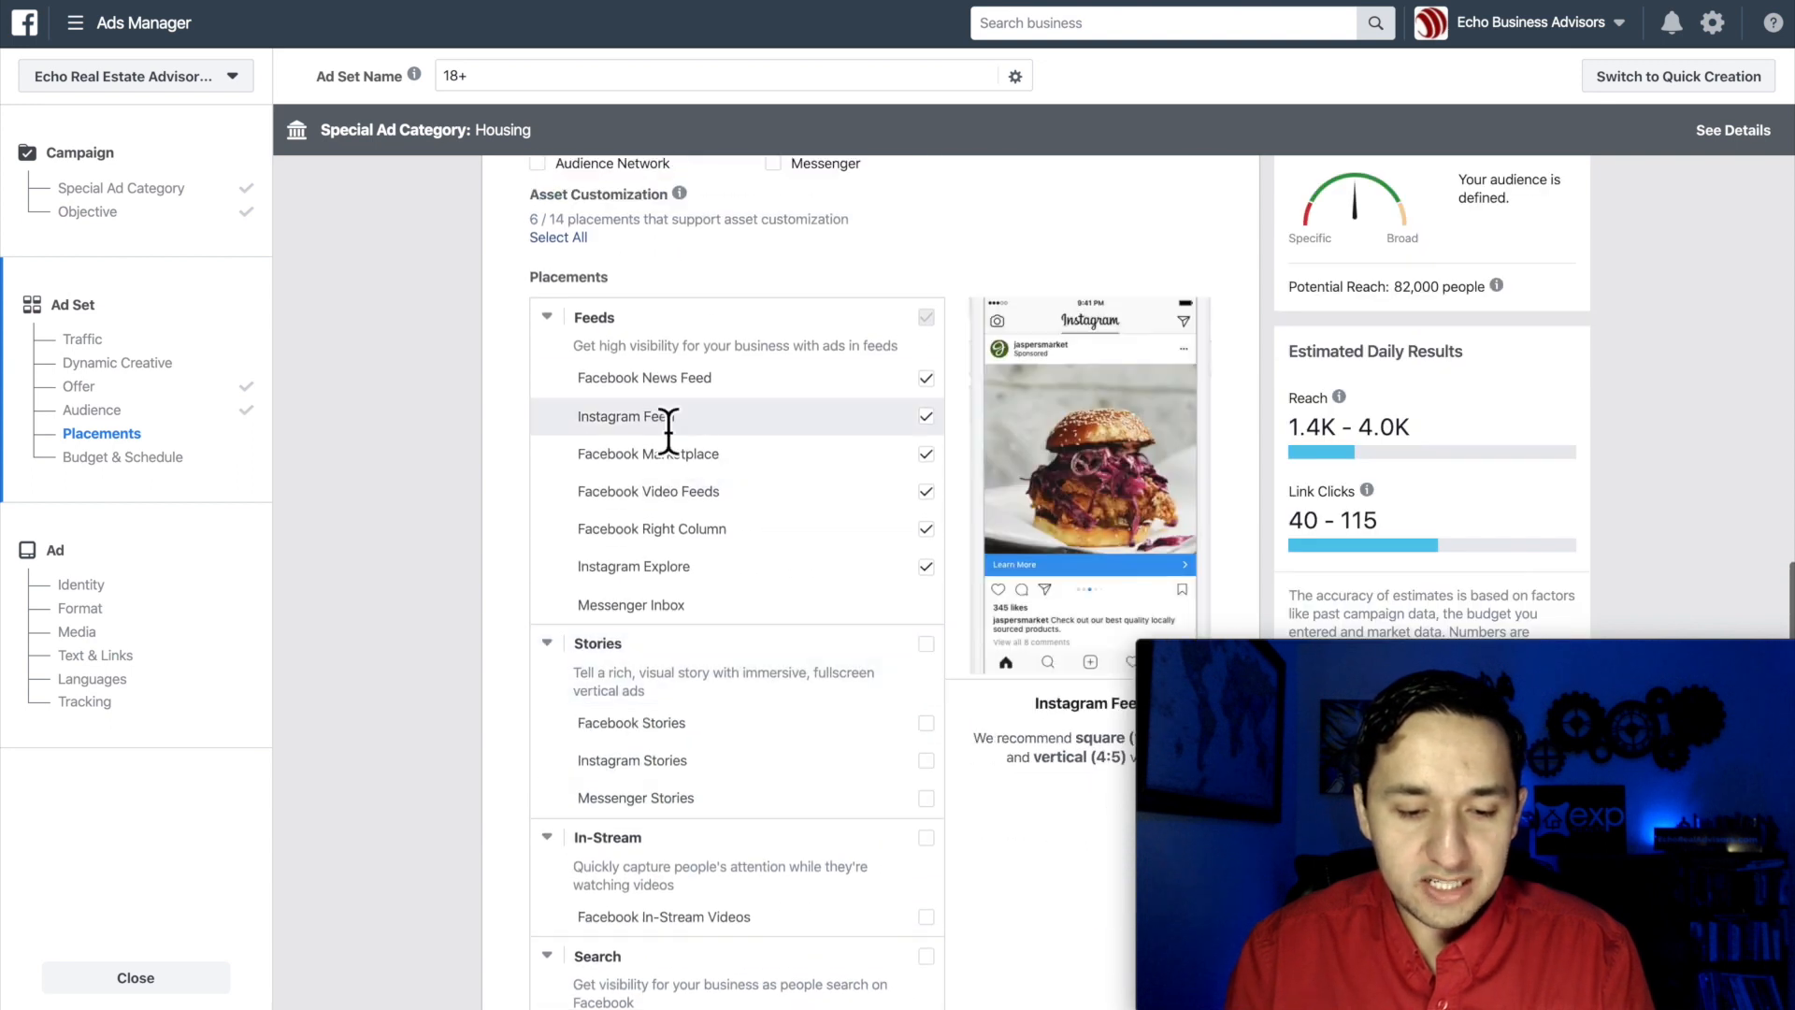
click(926, 455)
click(925, 492)
click(926, 529)
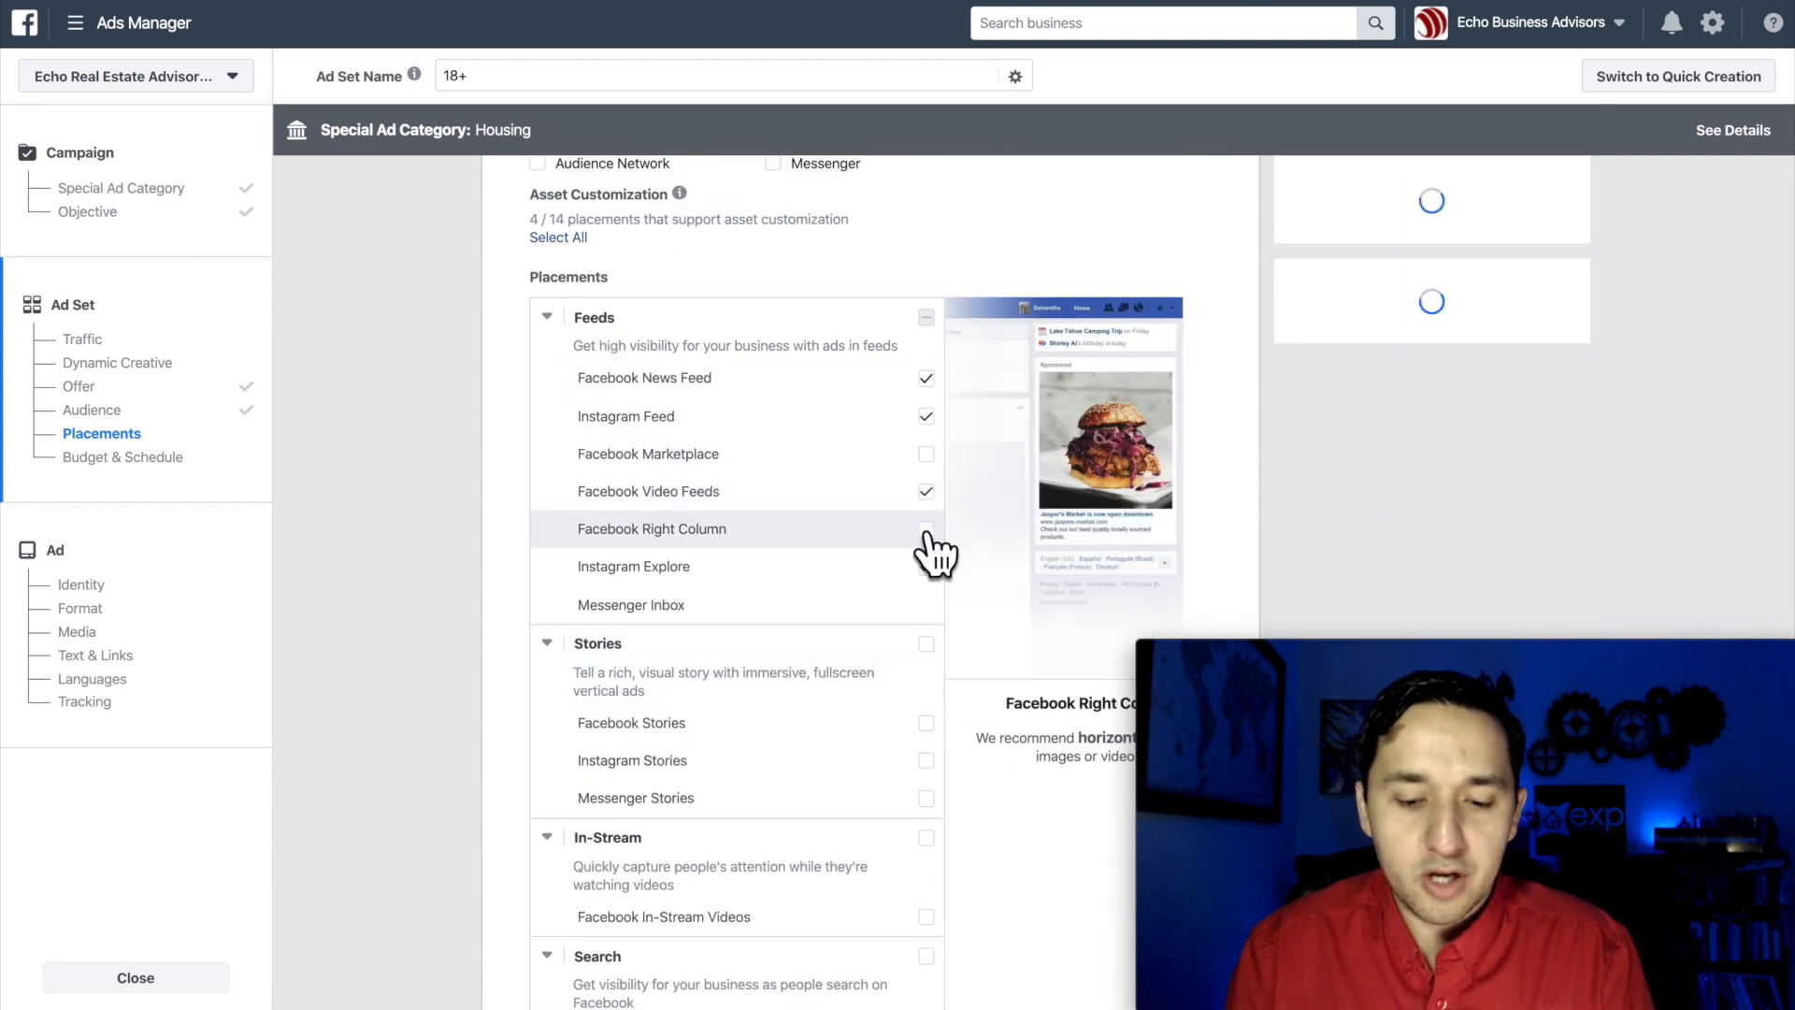
click(925, 566)
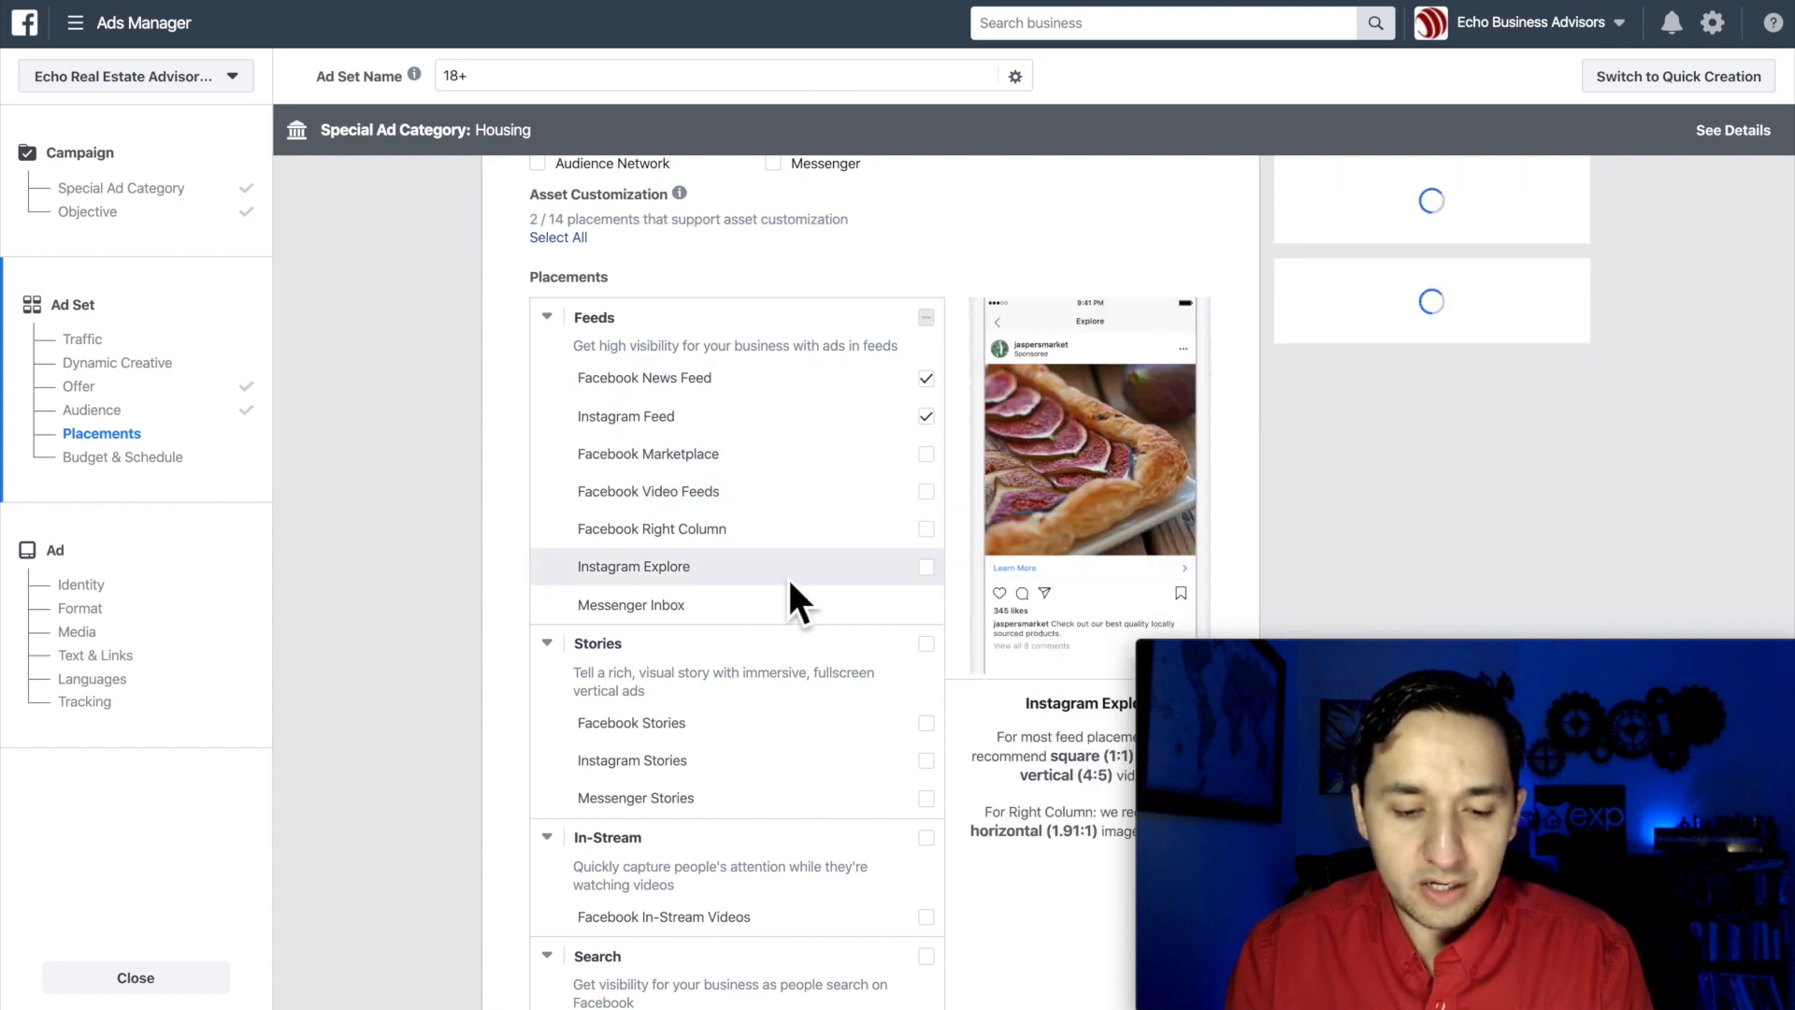
click(926, 416)
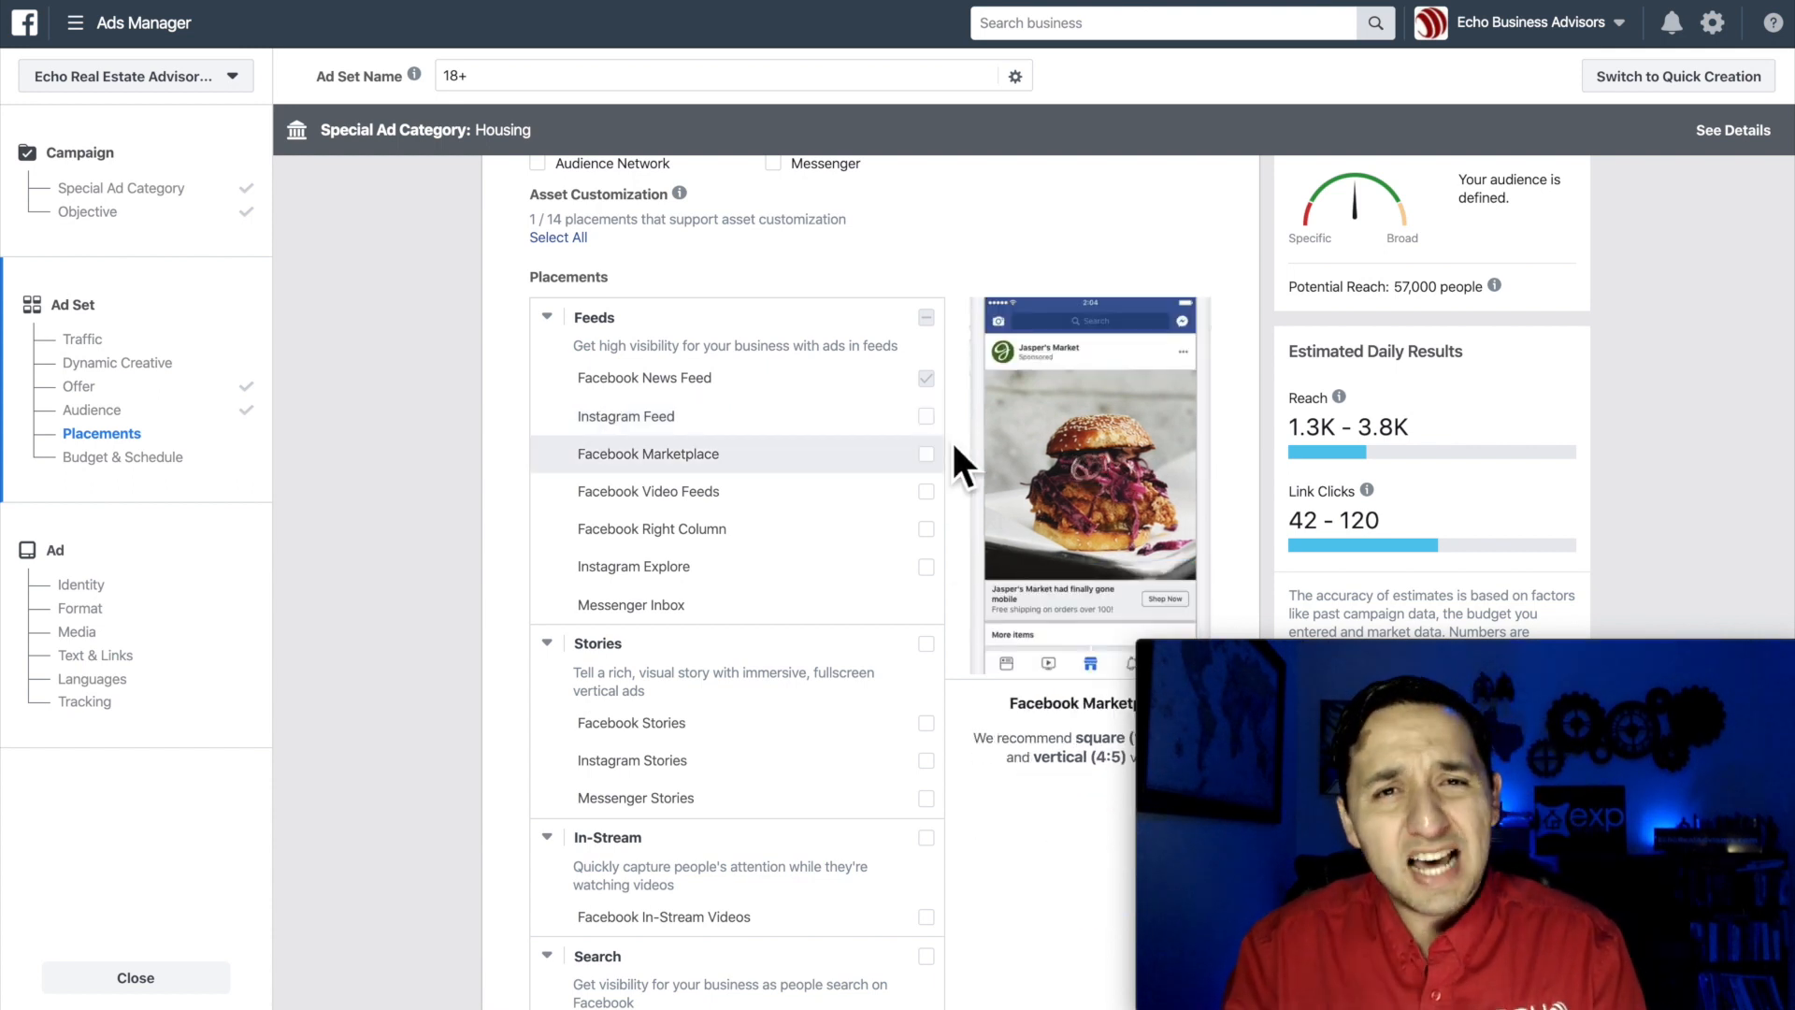
Step: Review the edited placements along with the device and platform selections
scroll(961, 437, down, 2)
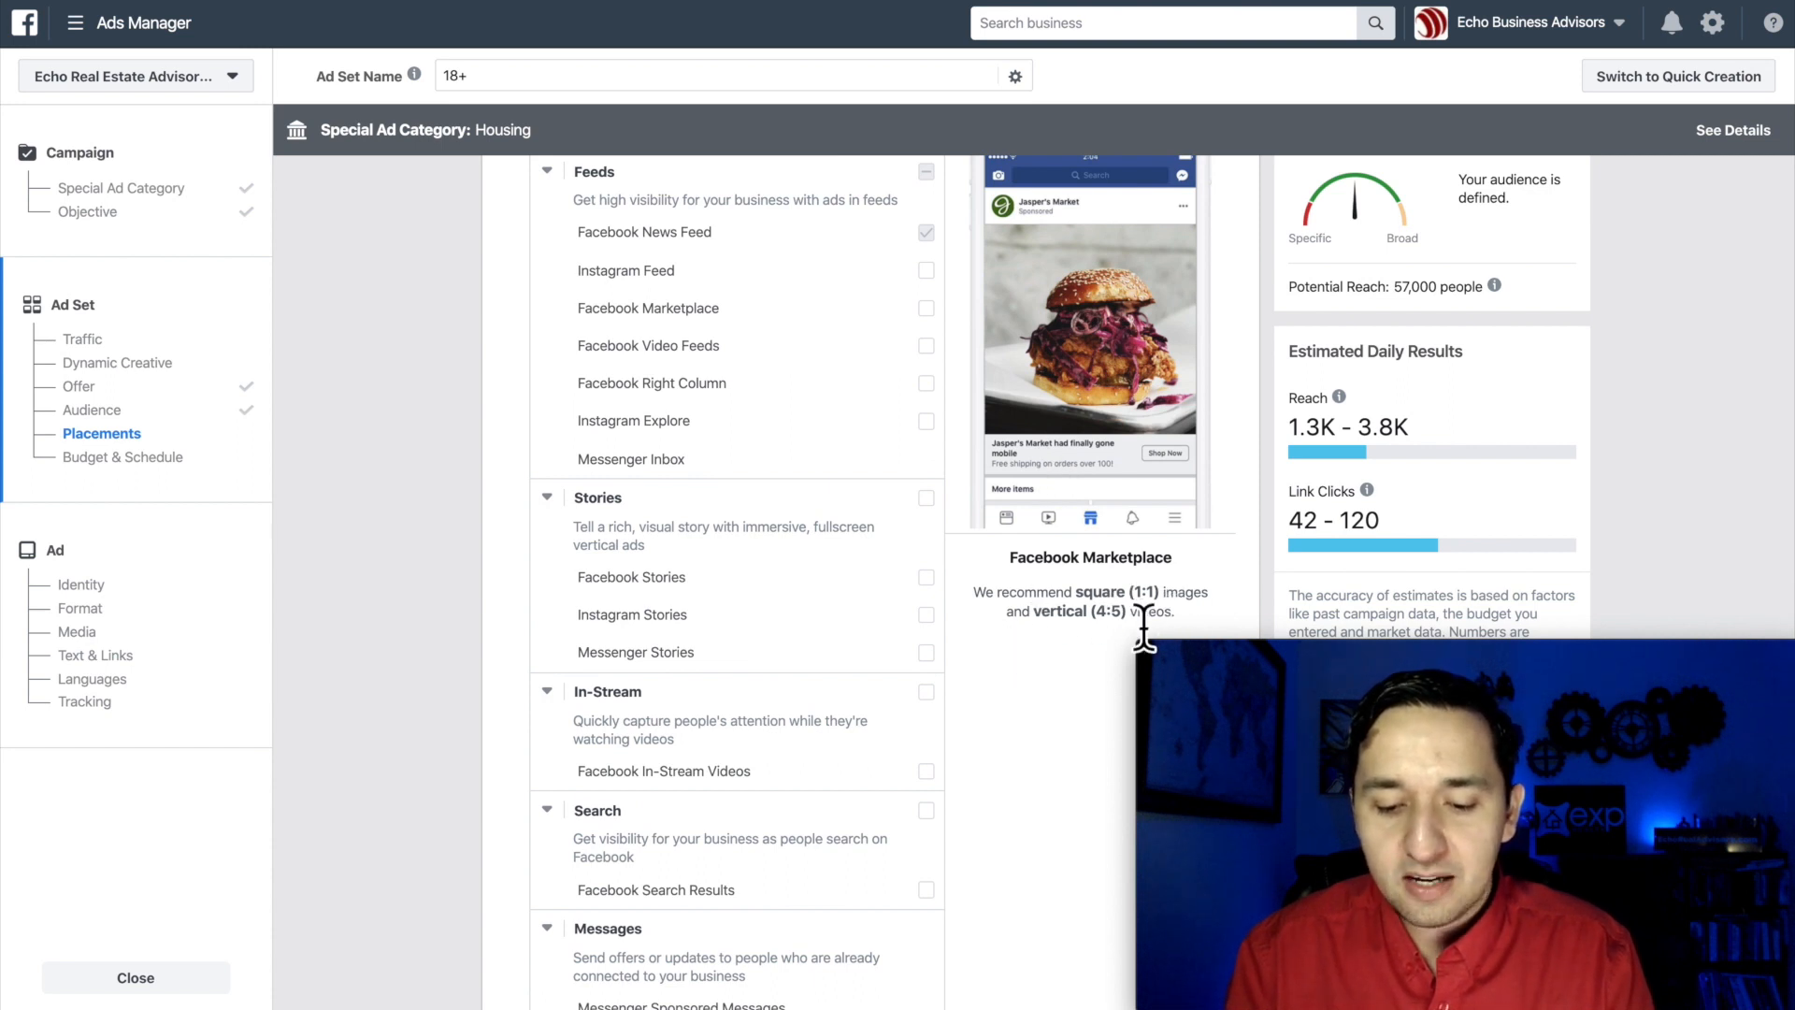
scroll(1145, 629, up, 1)
scroll(1144, 629, down, 1)
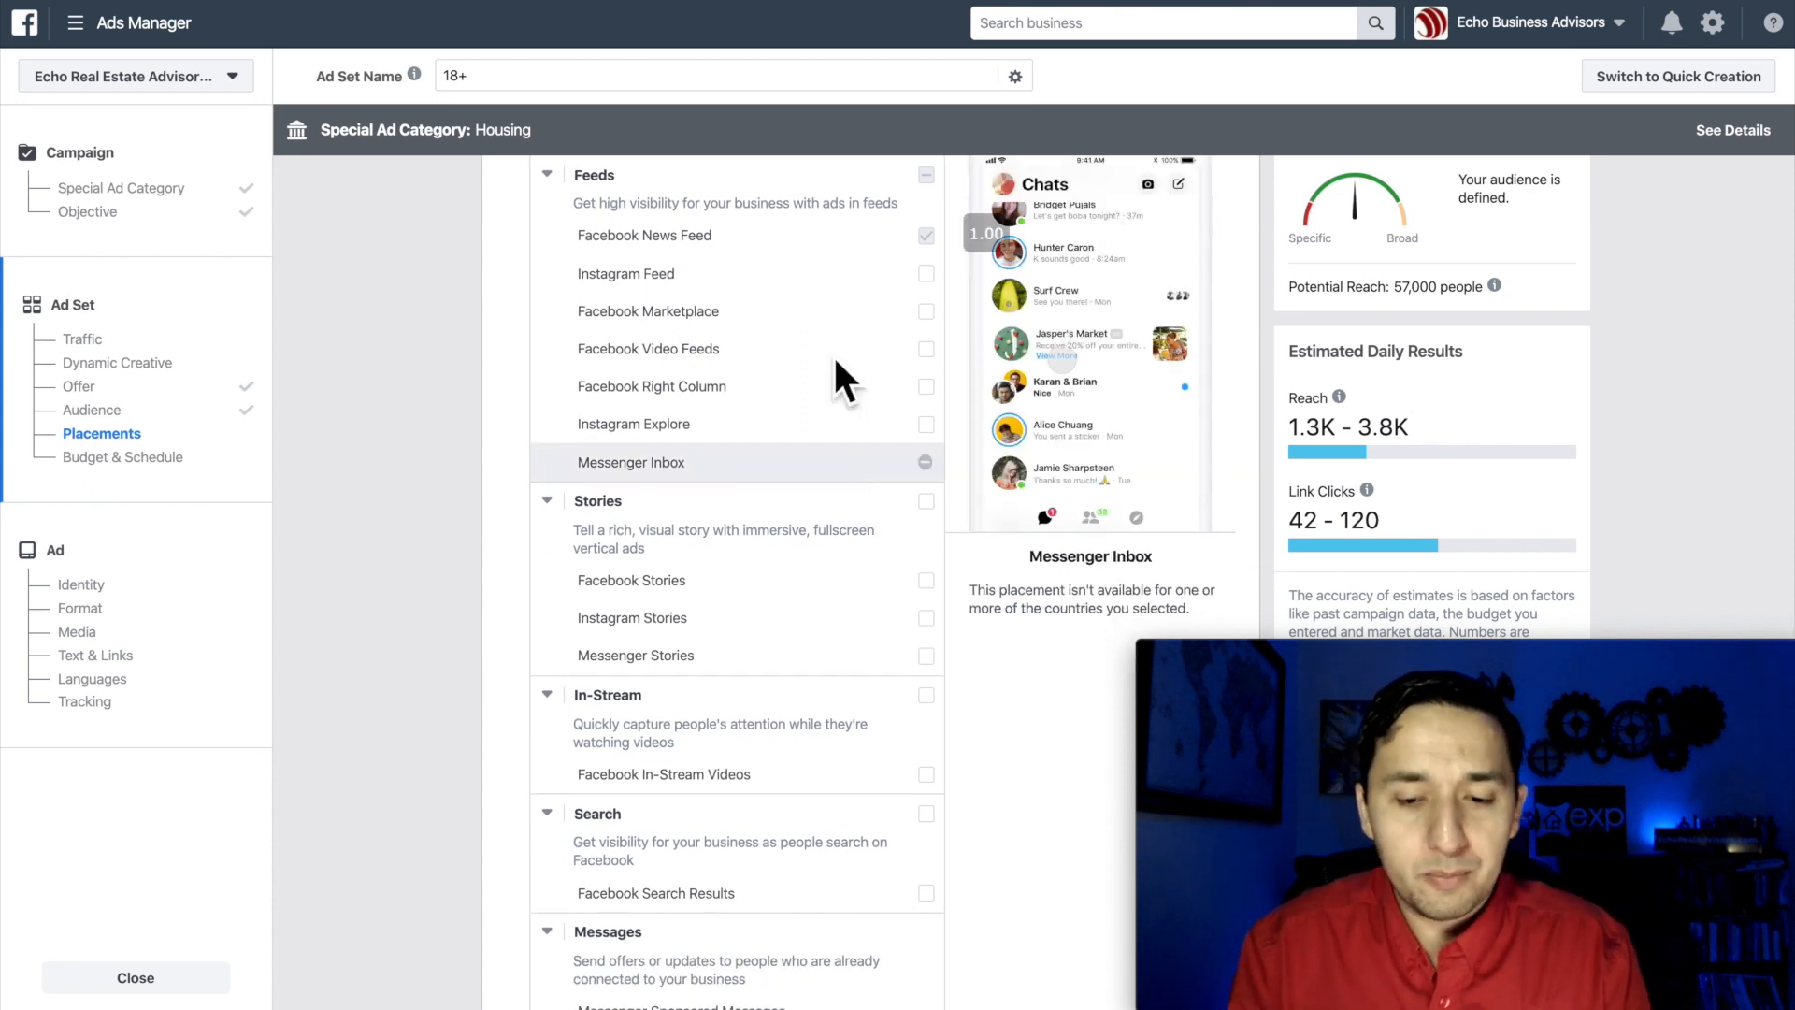
scroll(759, 253, up, 4)
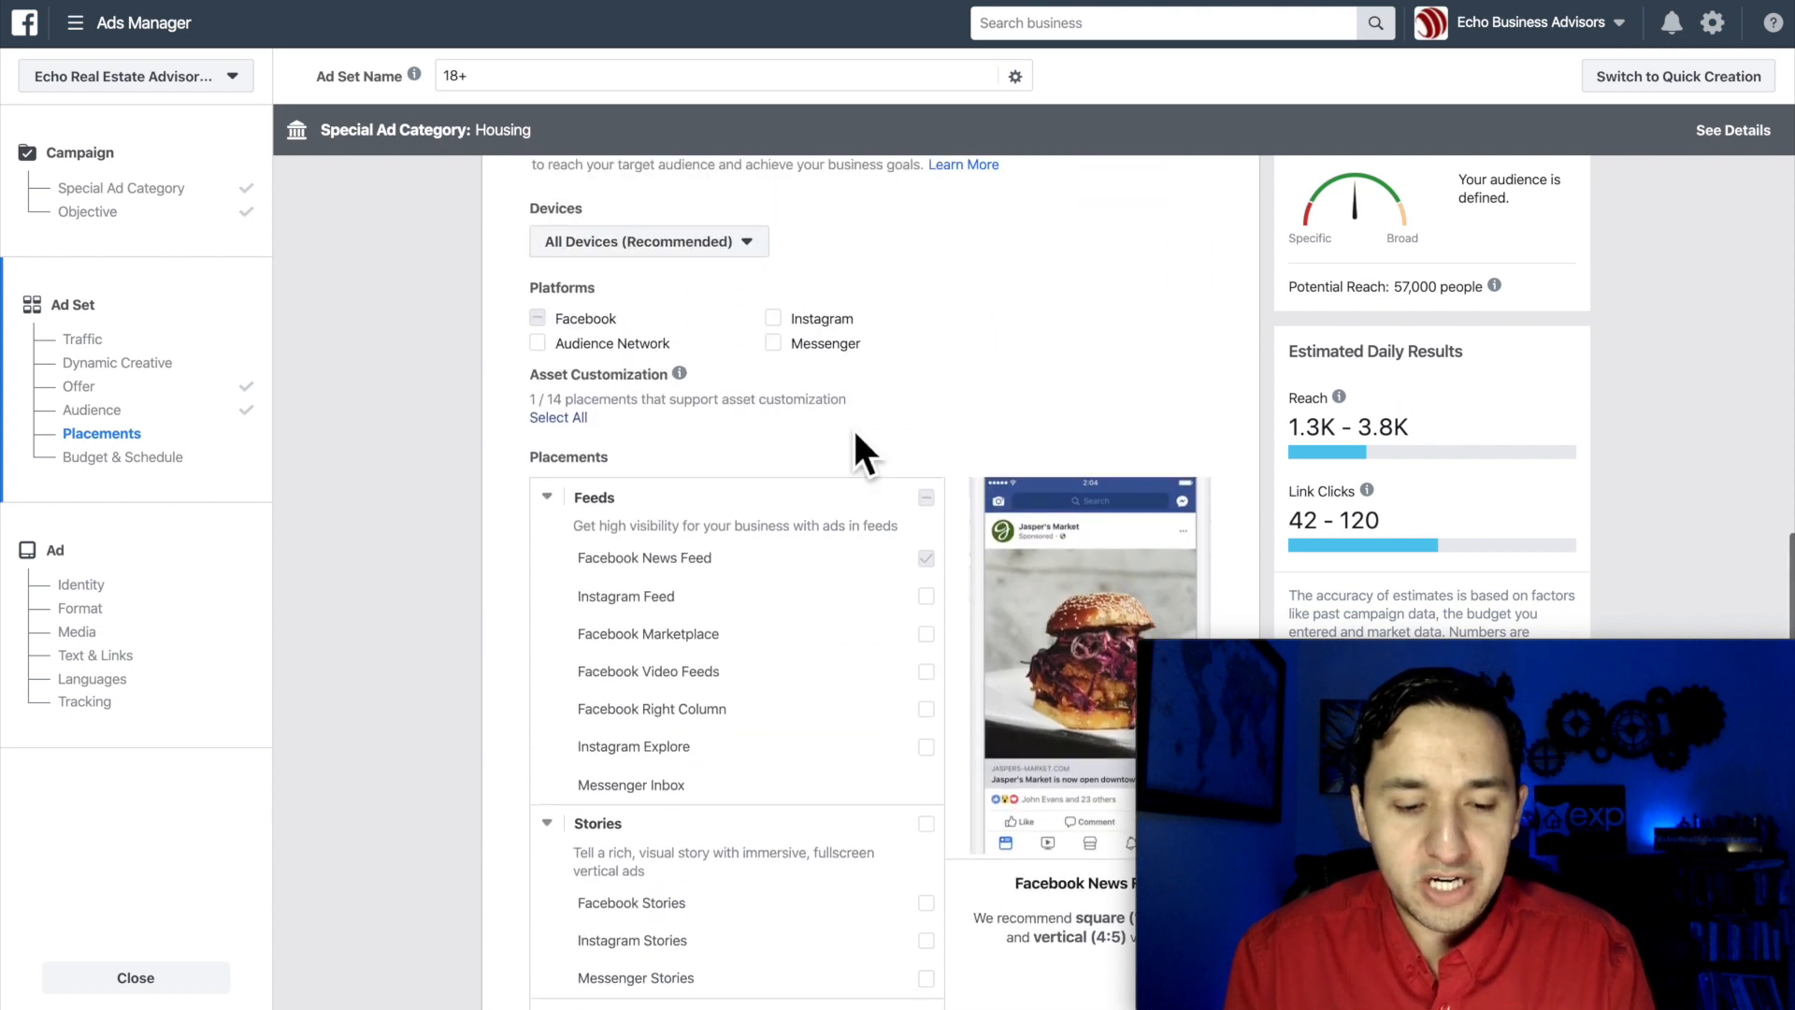
scroll(855, 433, up, 2)
scroll(855, 433, down, 3)
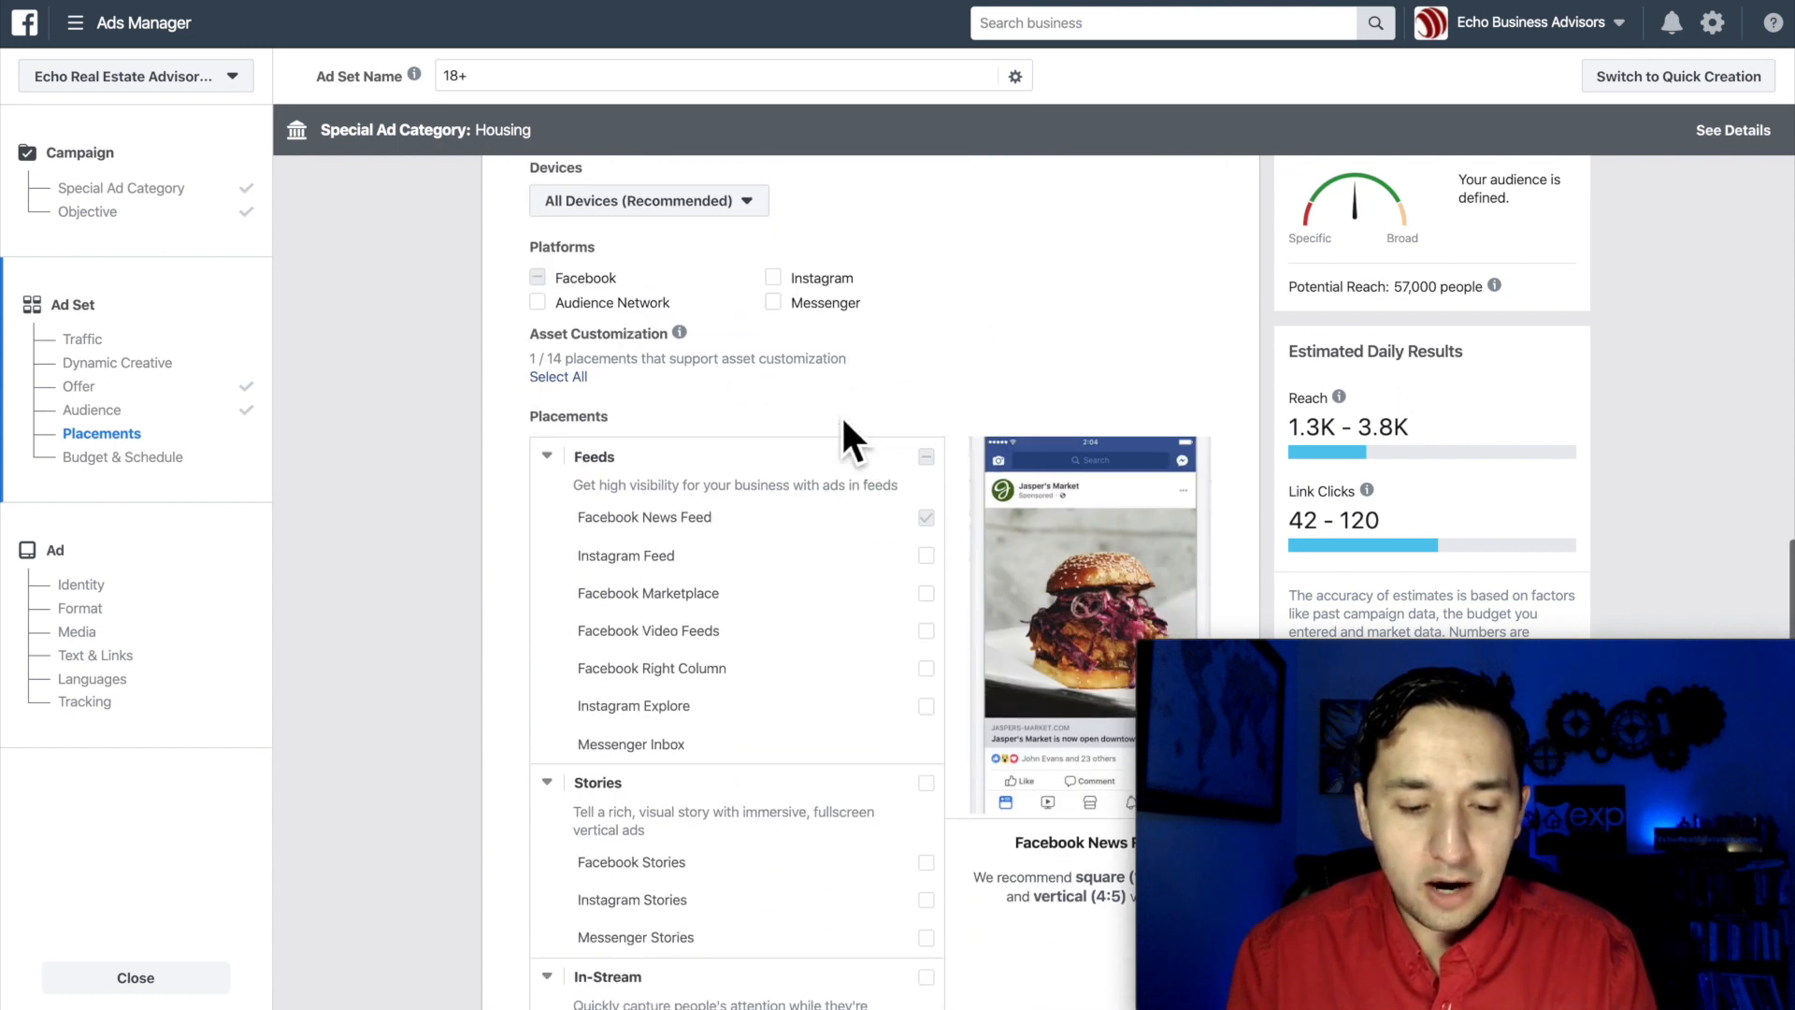
scroll(712, 762, down, 3)
scroll(711, 756, down, 3)
scroll(710, 756, up, 5)
scroll(711, 756, up, 5)
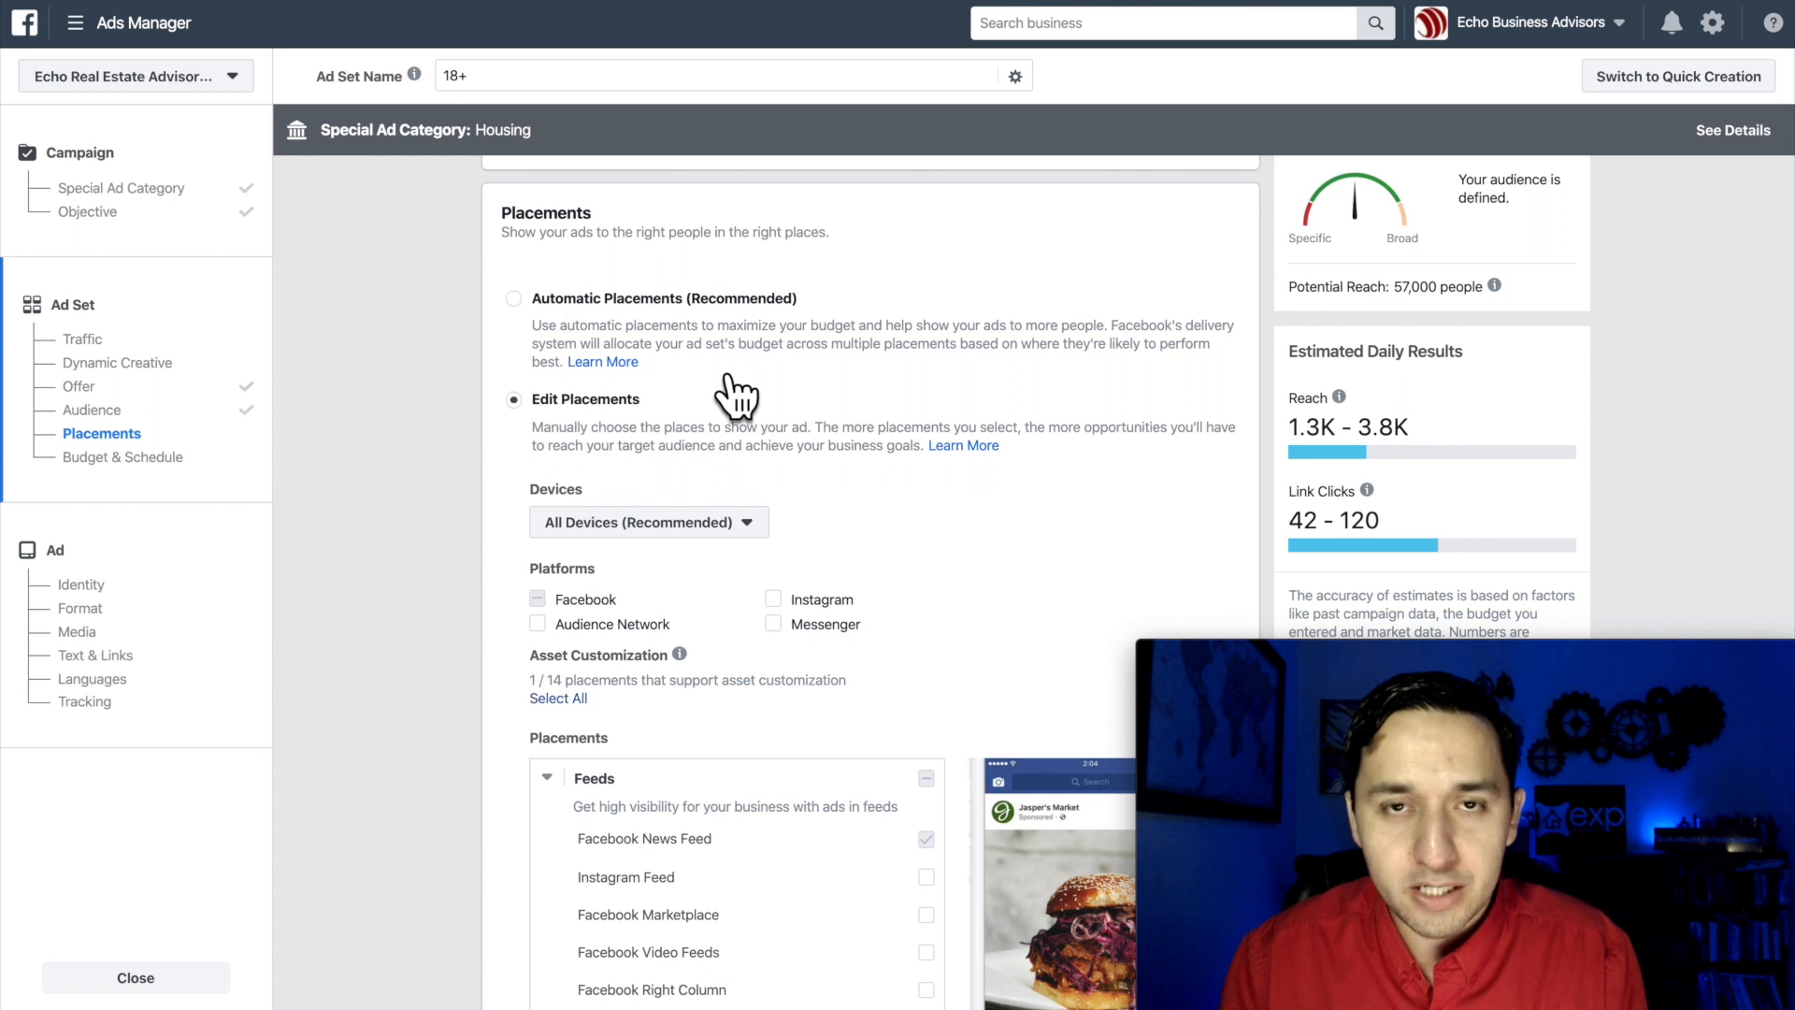
Step: Set the optimization for ad delivery to Landing Page Views in the ad set's budget and schedule settings
scroll(735, 383, down, 14)
scroll(737, 376, down, 1)
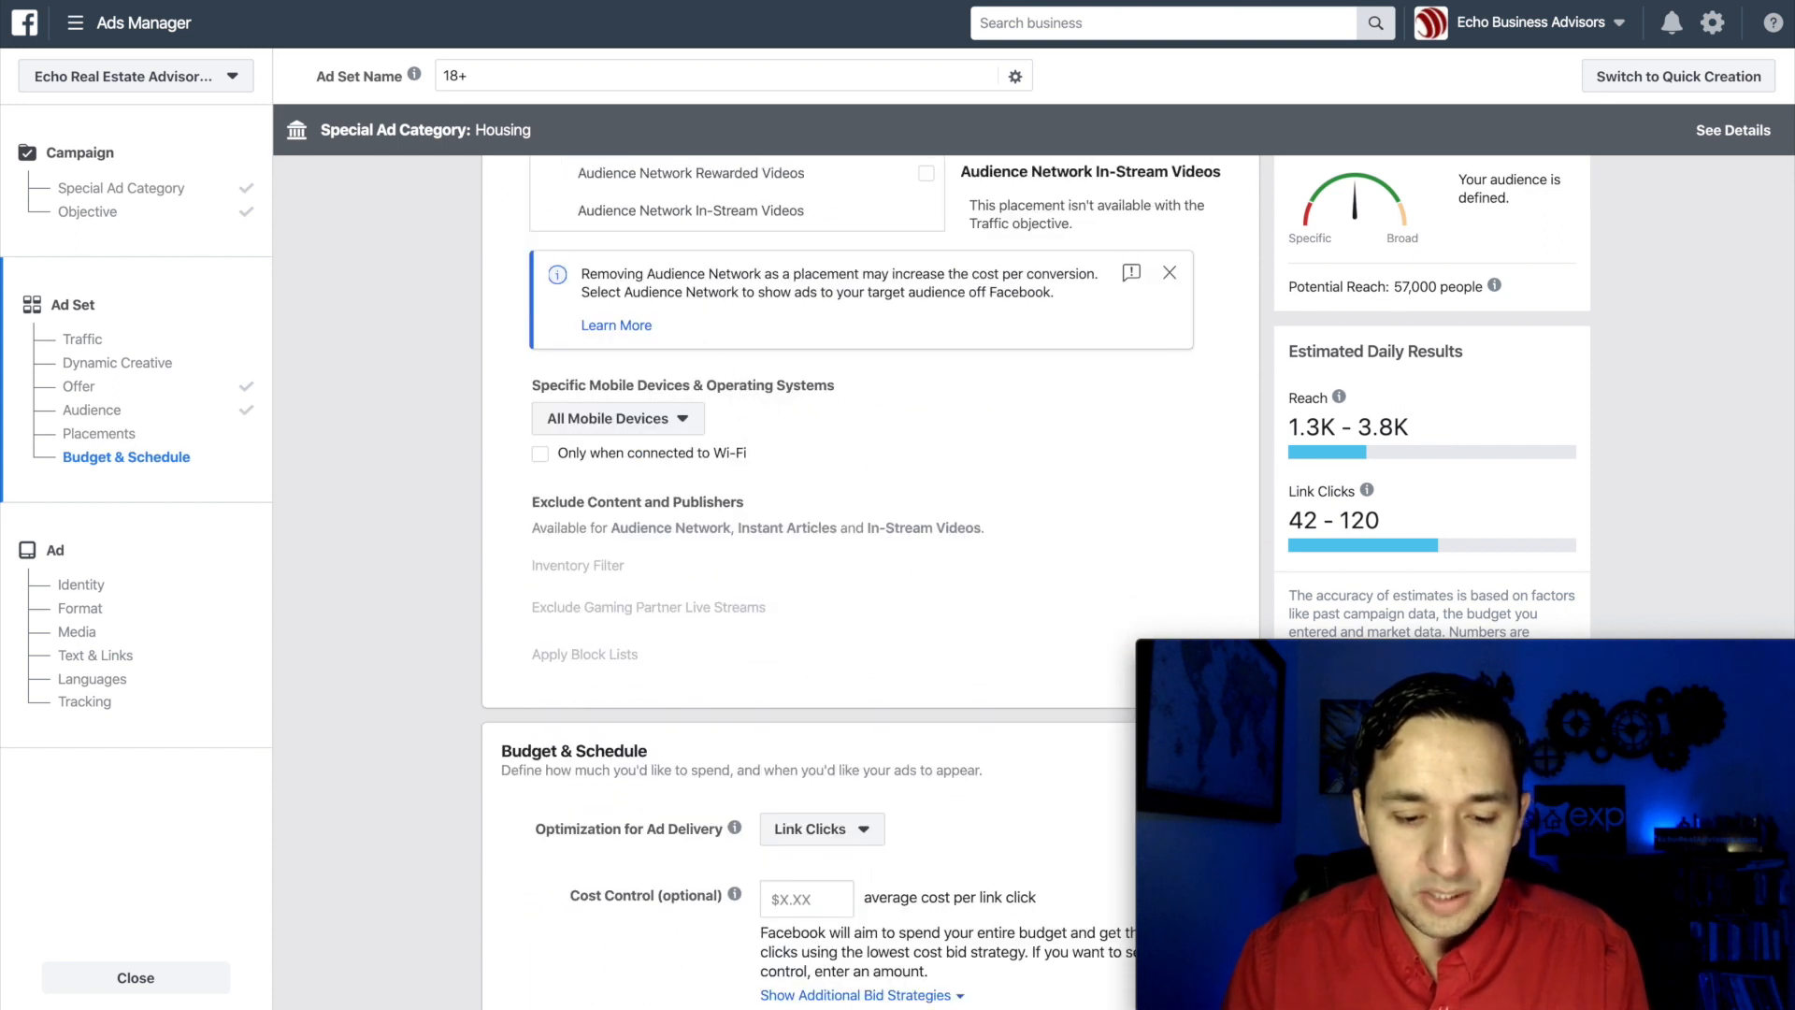
scroll(917, 479, down, 1)
scroll(917, 491, down, 1)
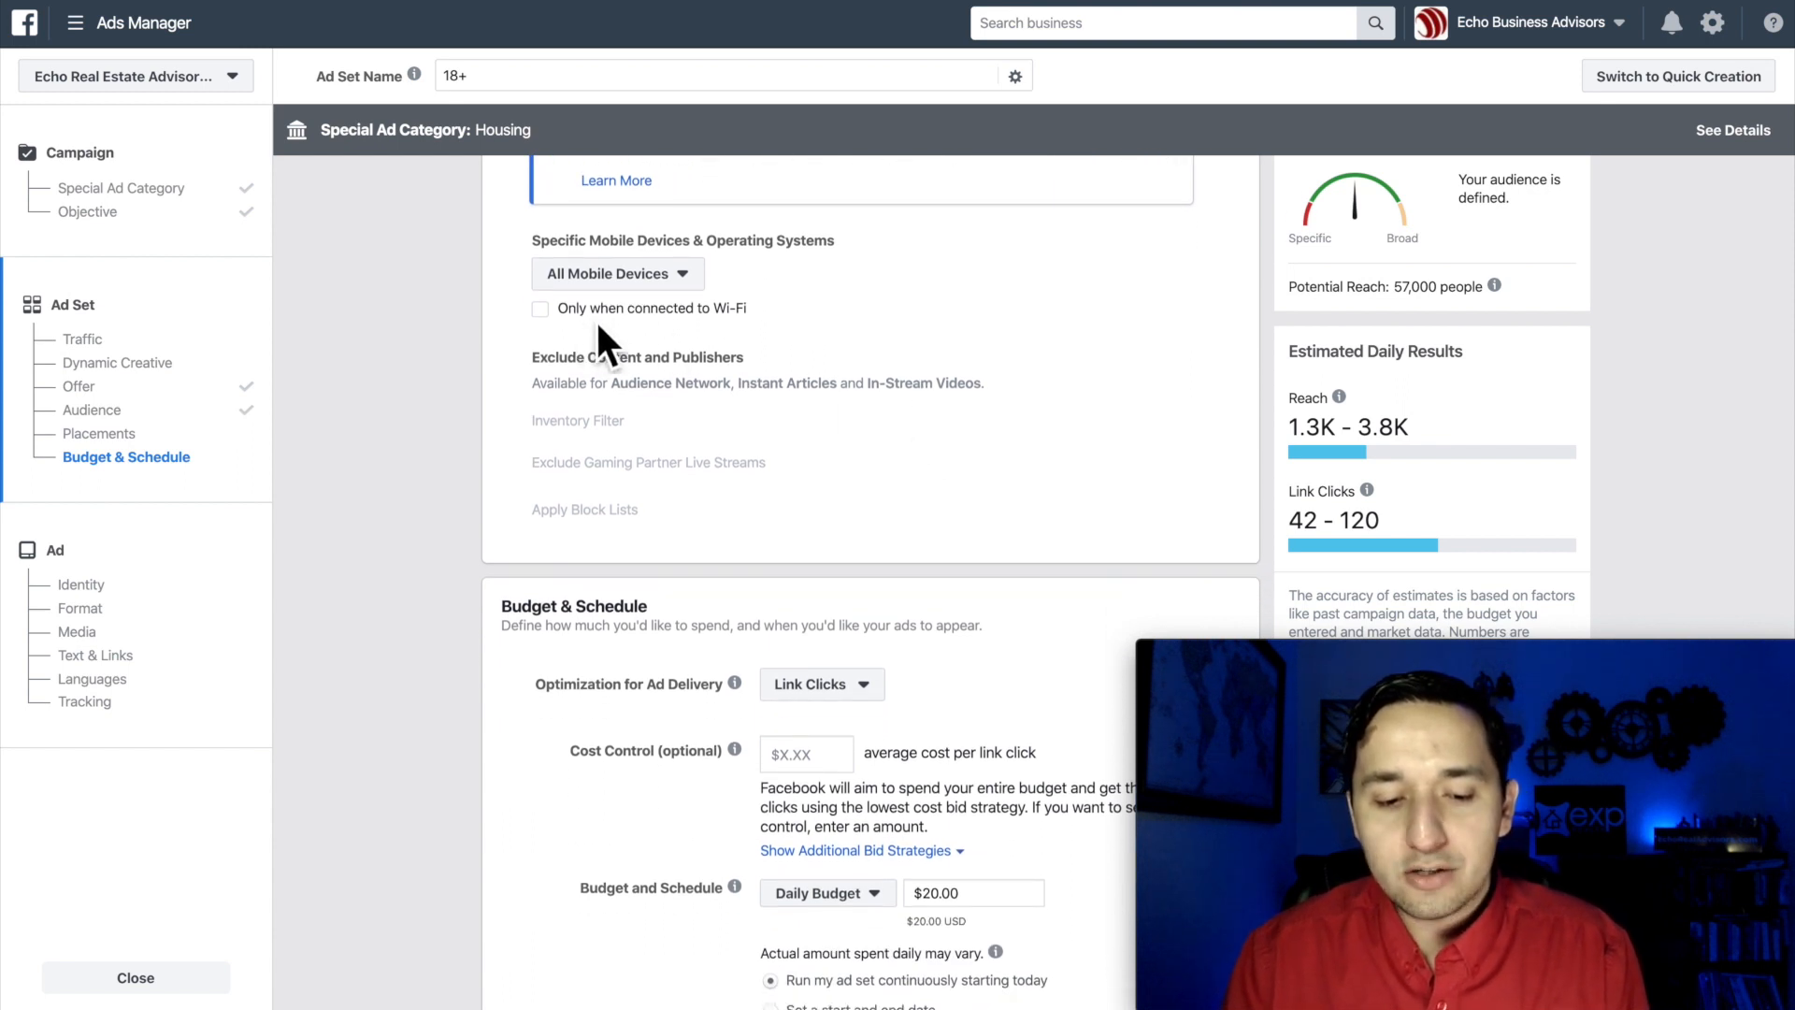
scroll(731, 329, down, 3)
scroll(734, 342, down, 1)
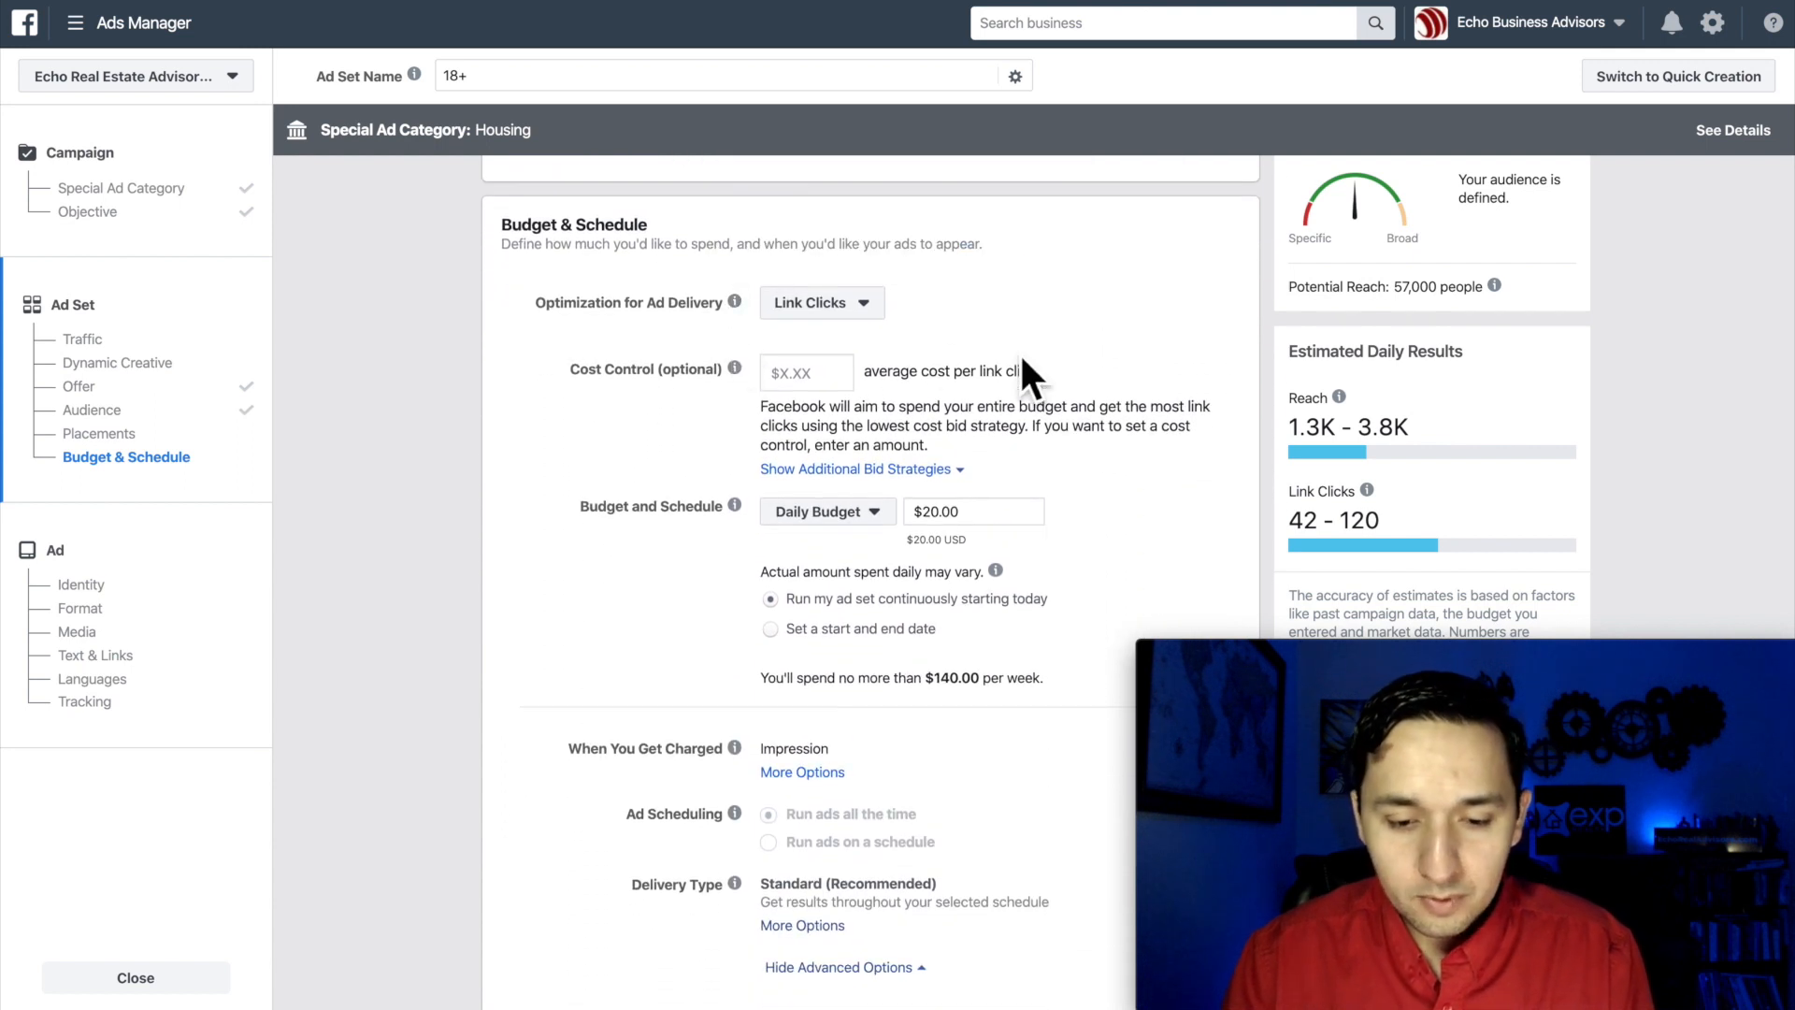
scroll(1022, 359, down, 1)
click(851, 276)
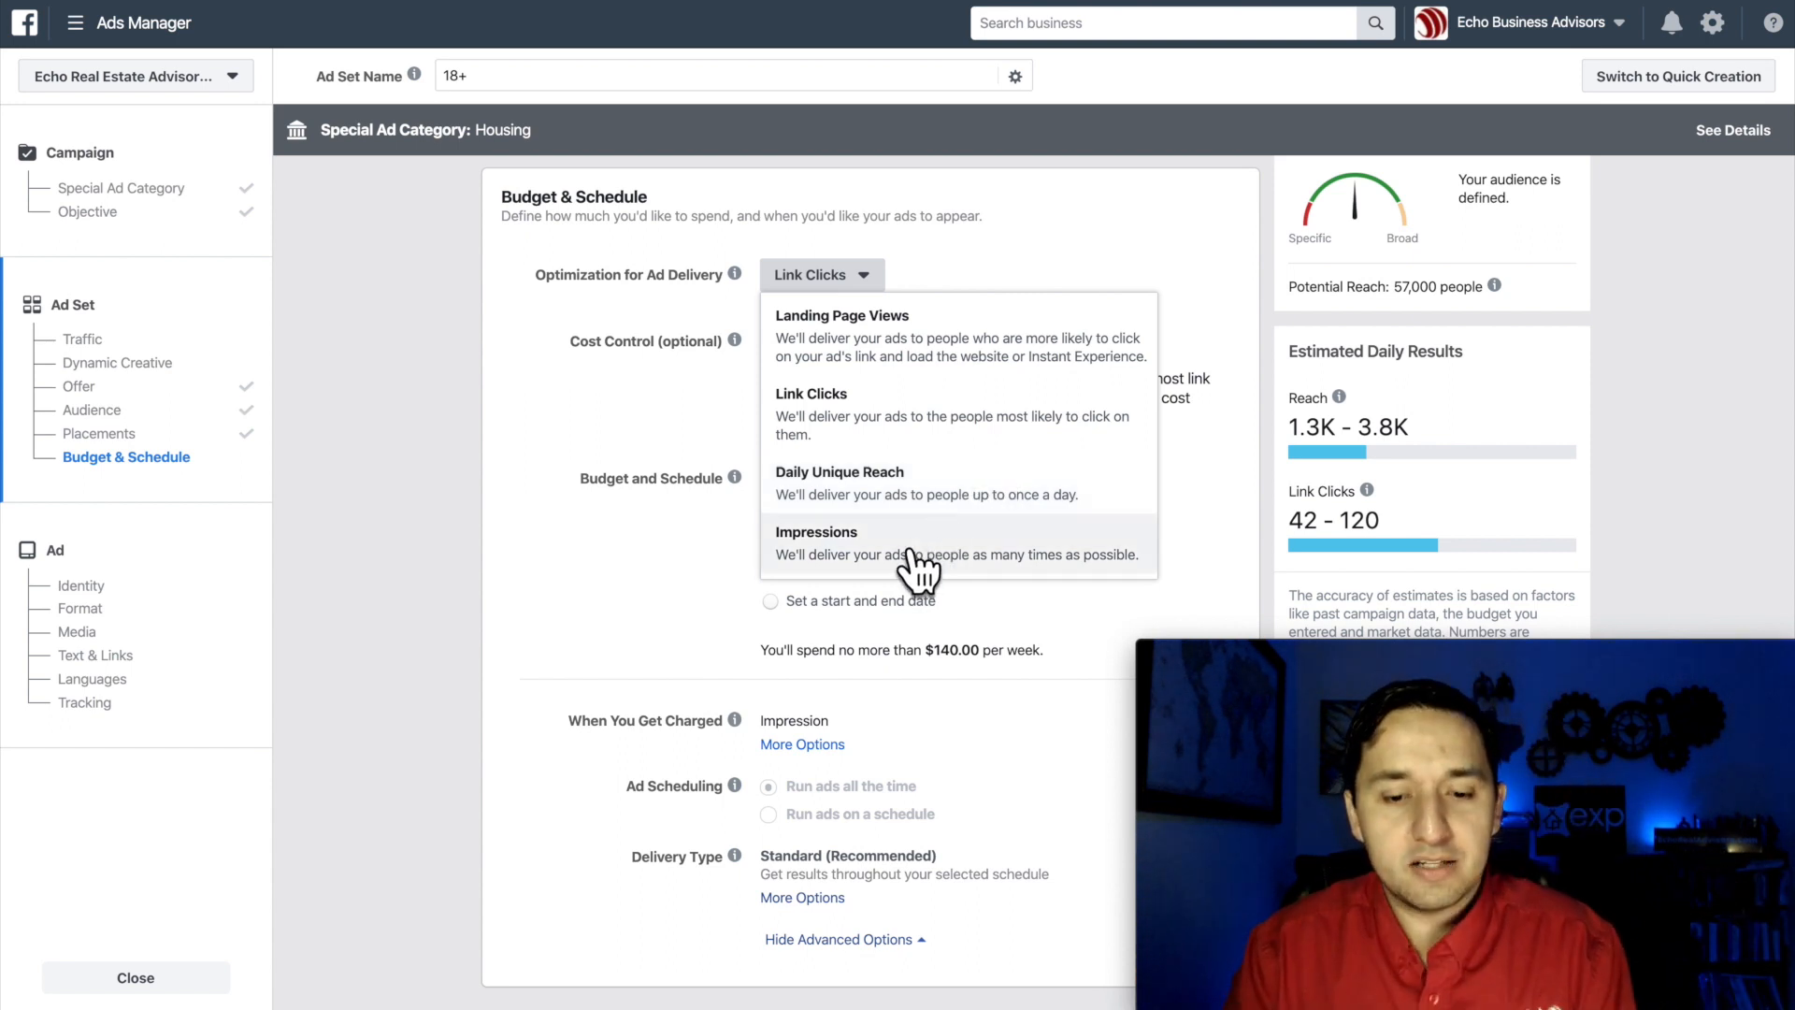
click(893, 369)
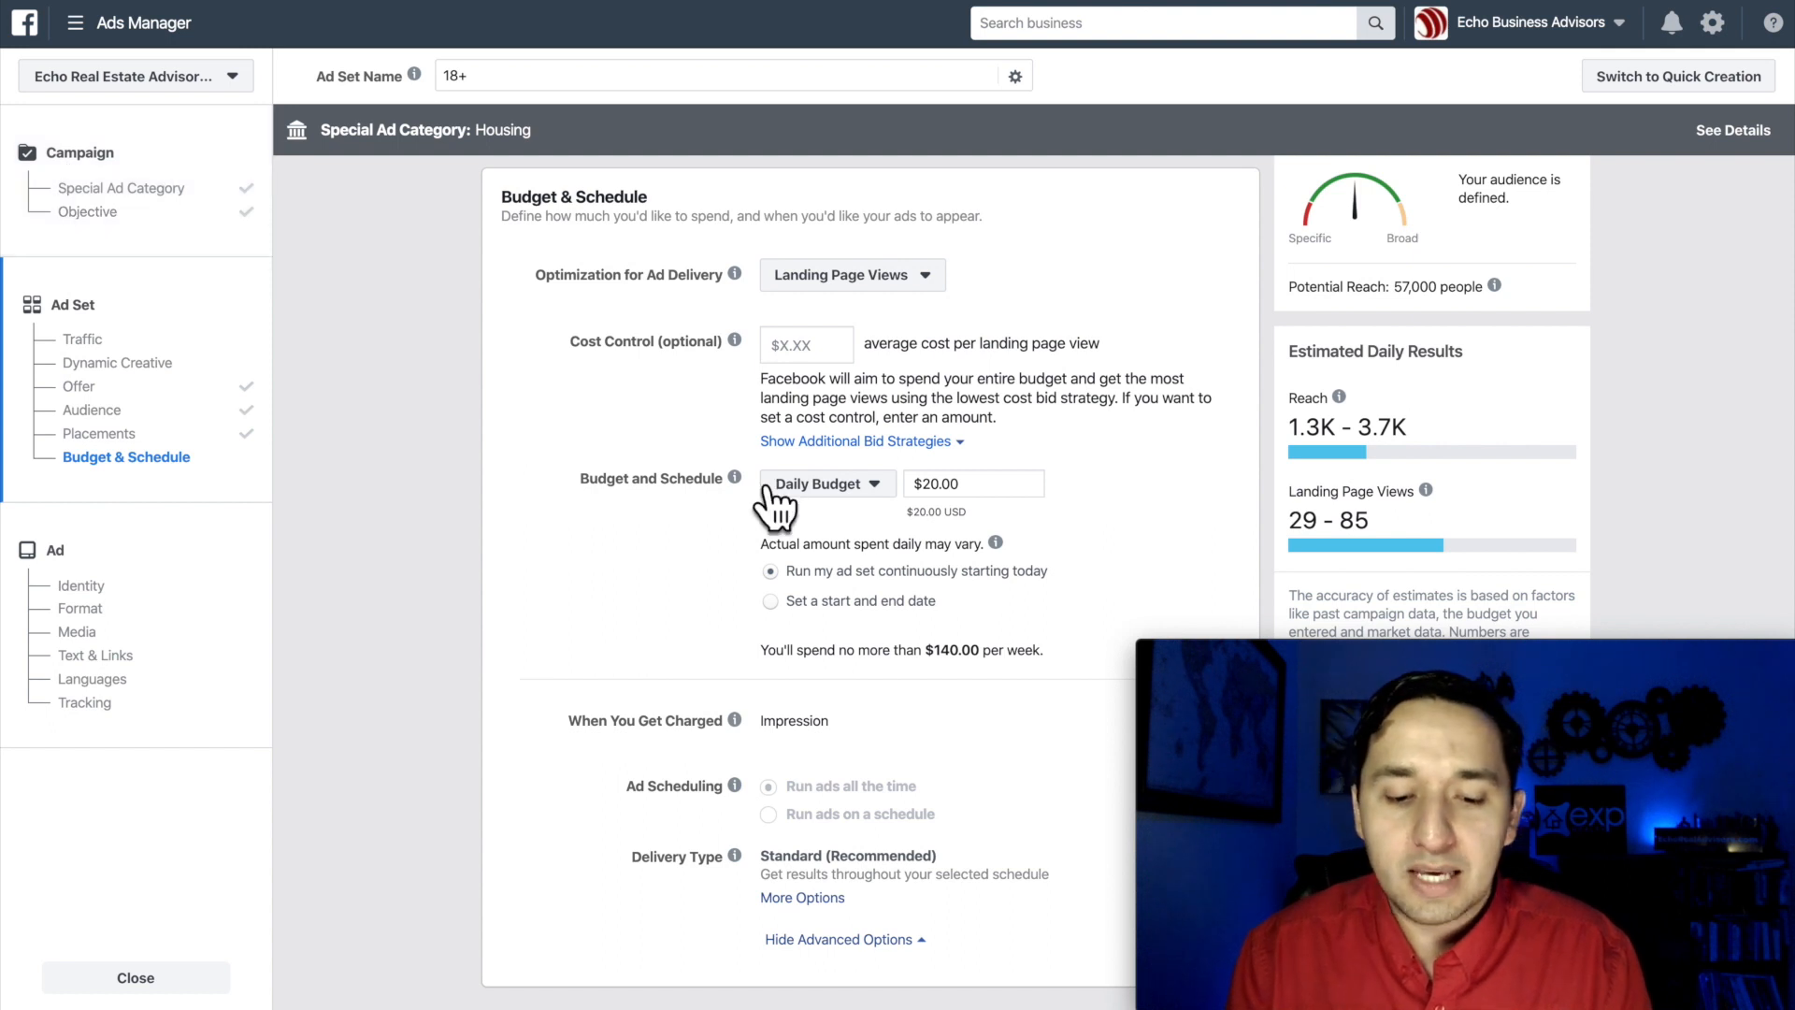
mouse_move(735, 478)
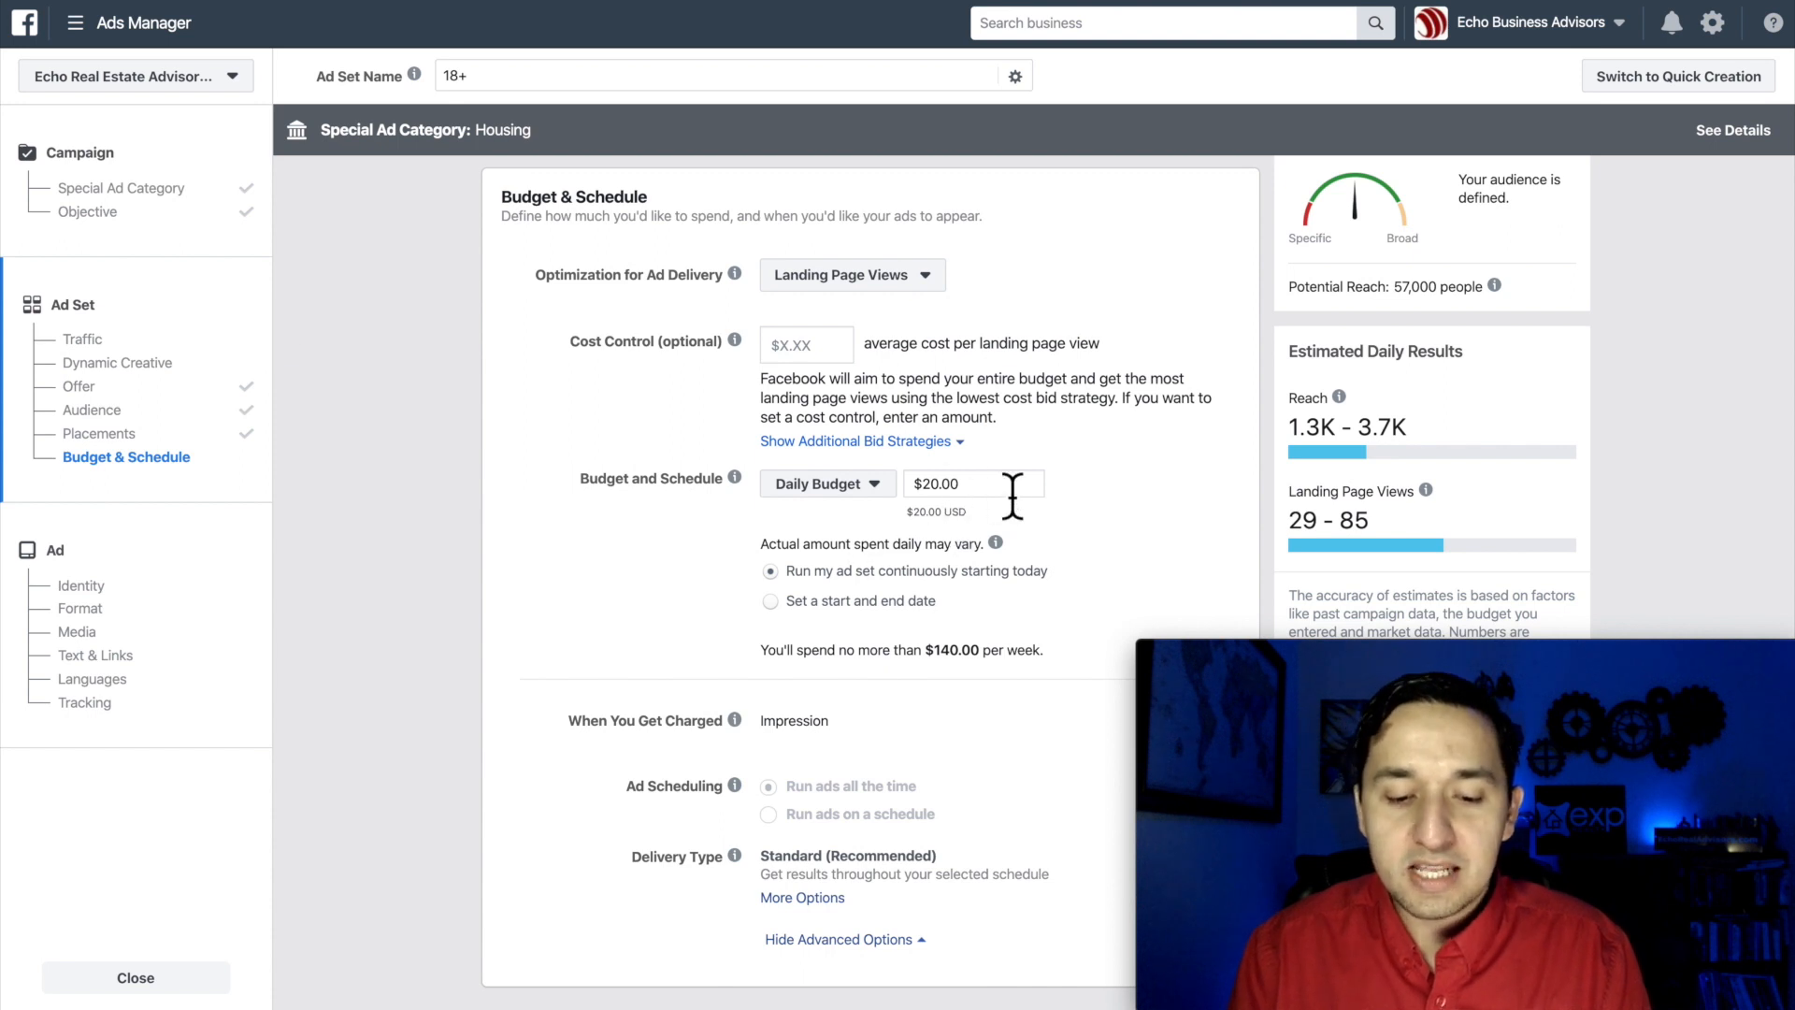
Step: Check the budget and schedule settings and continue to the ad setup stage
scroll(1024, 506, down, 1)
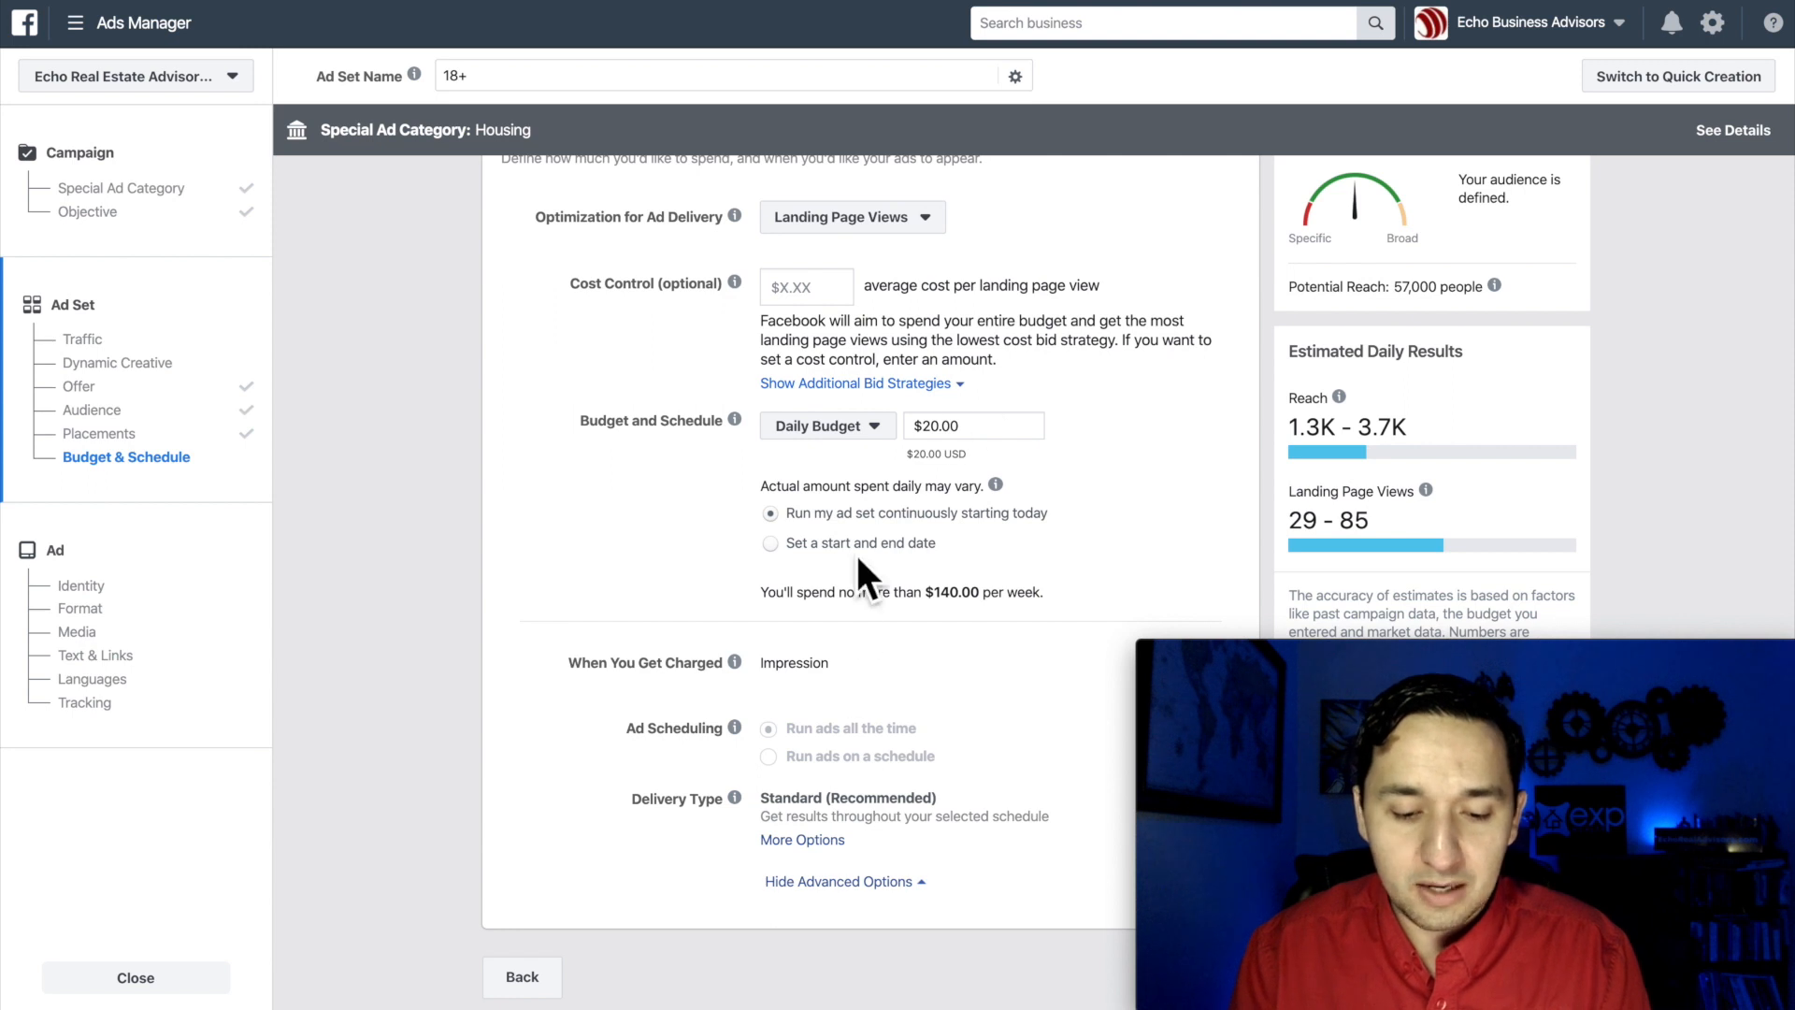
drag(1585, 665, 1582, 568)
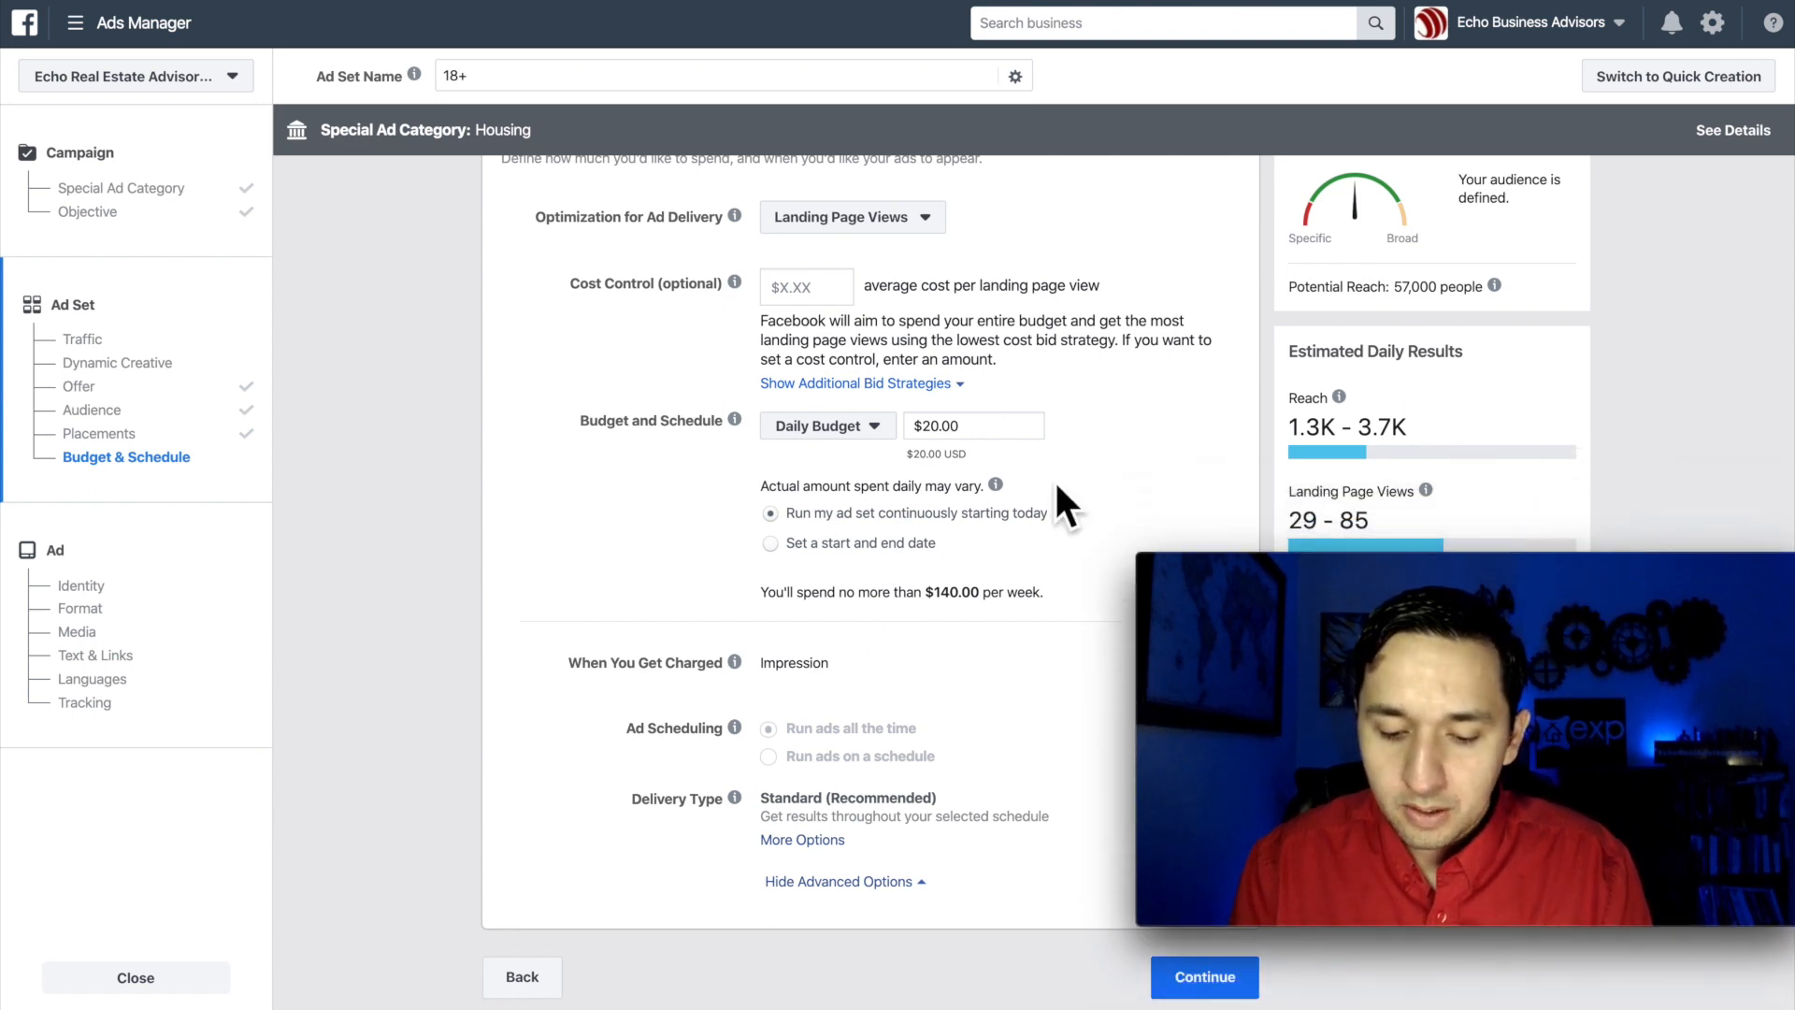
click(1200, 976)
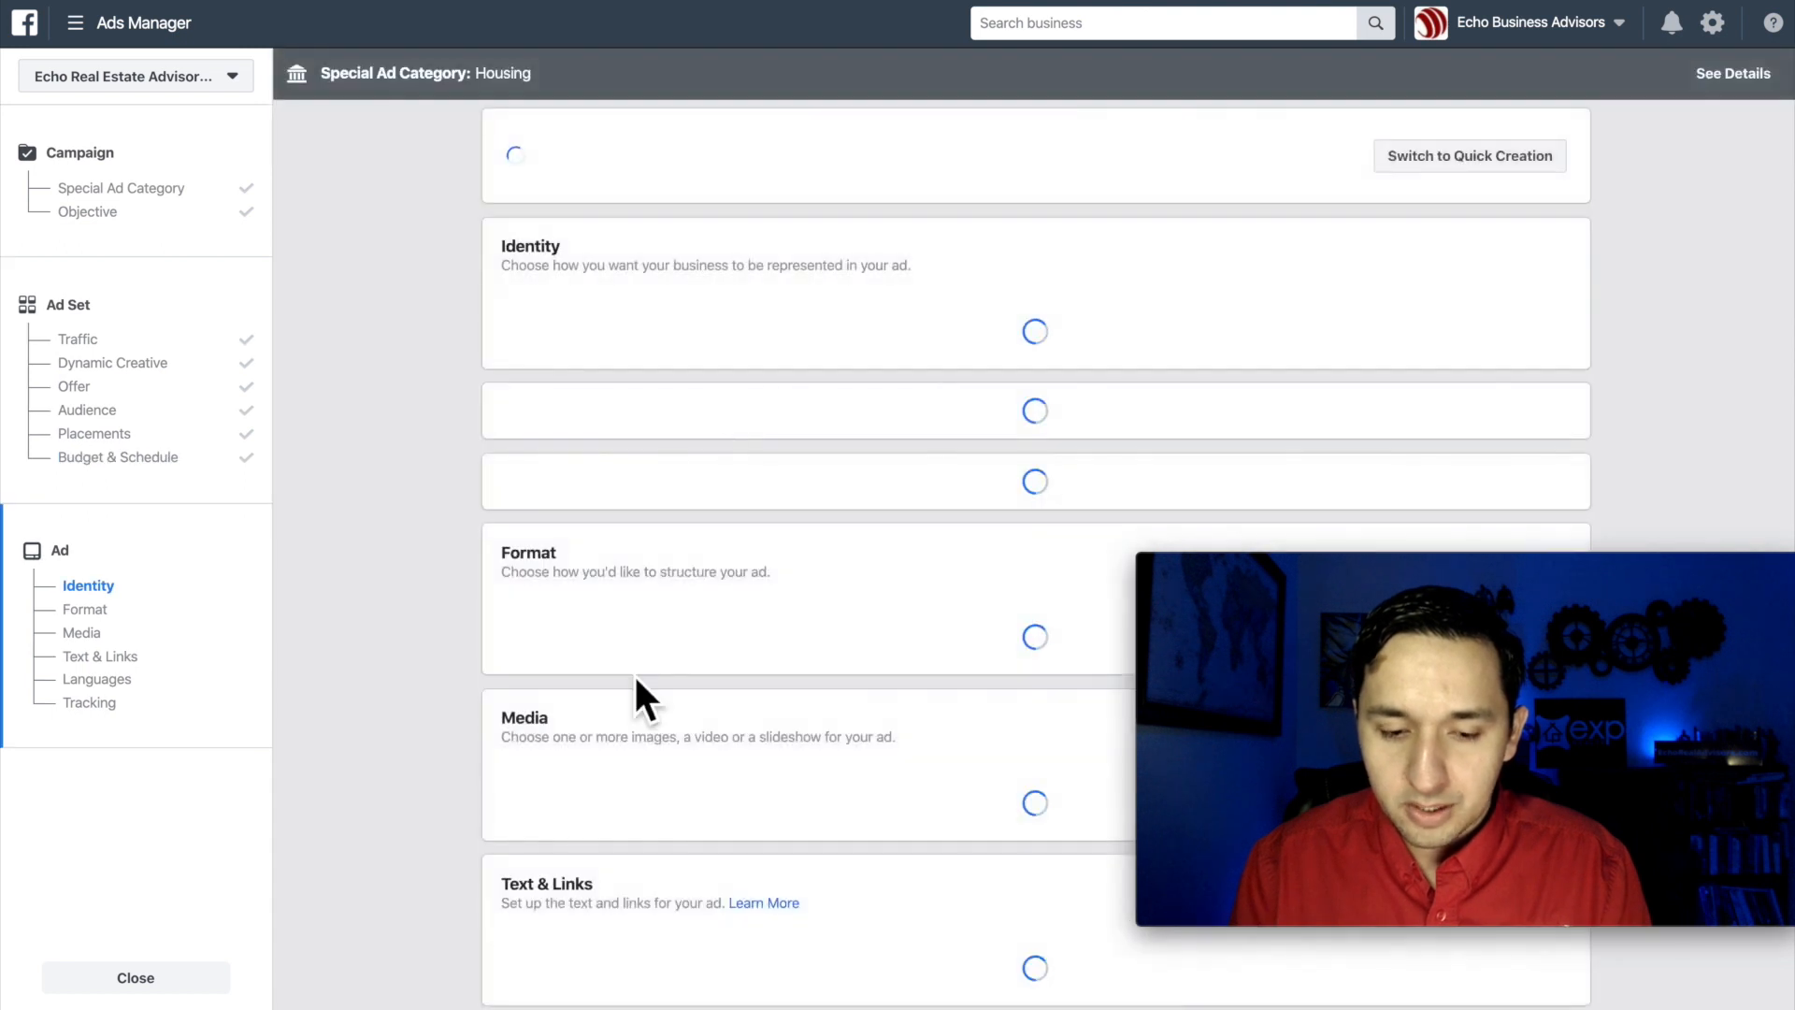
drag(1589, 573, 1592, 670)
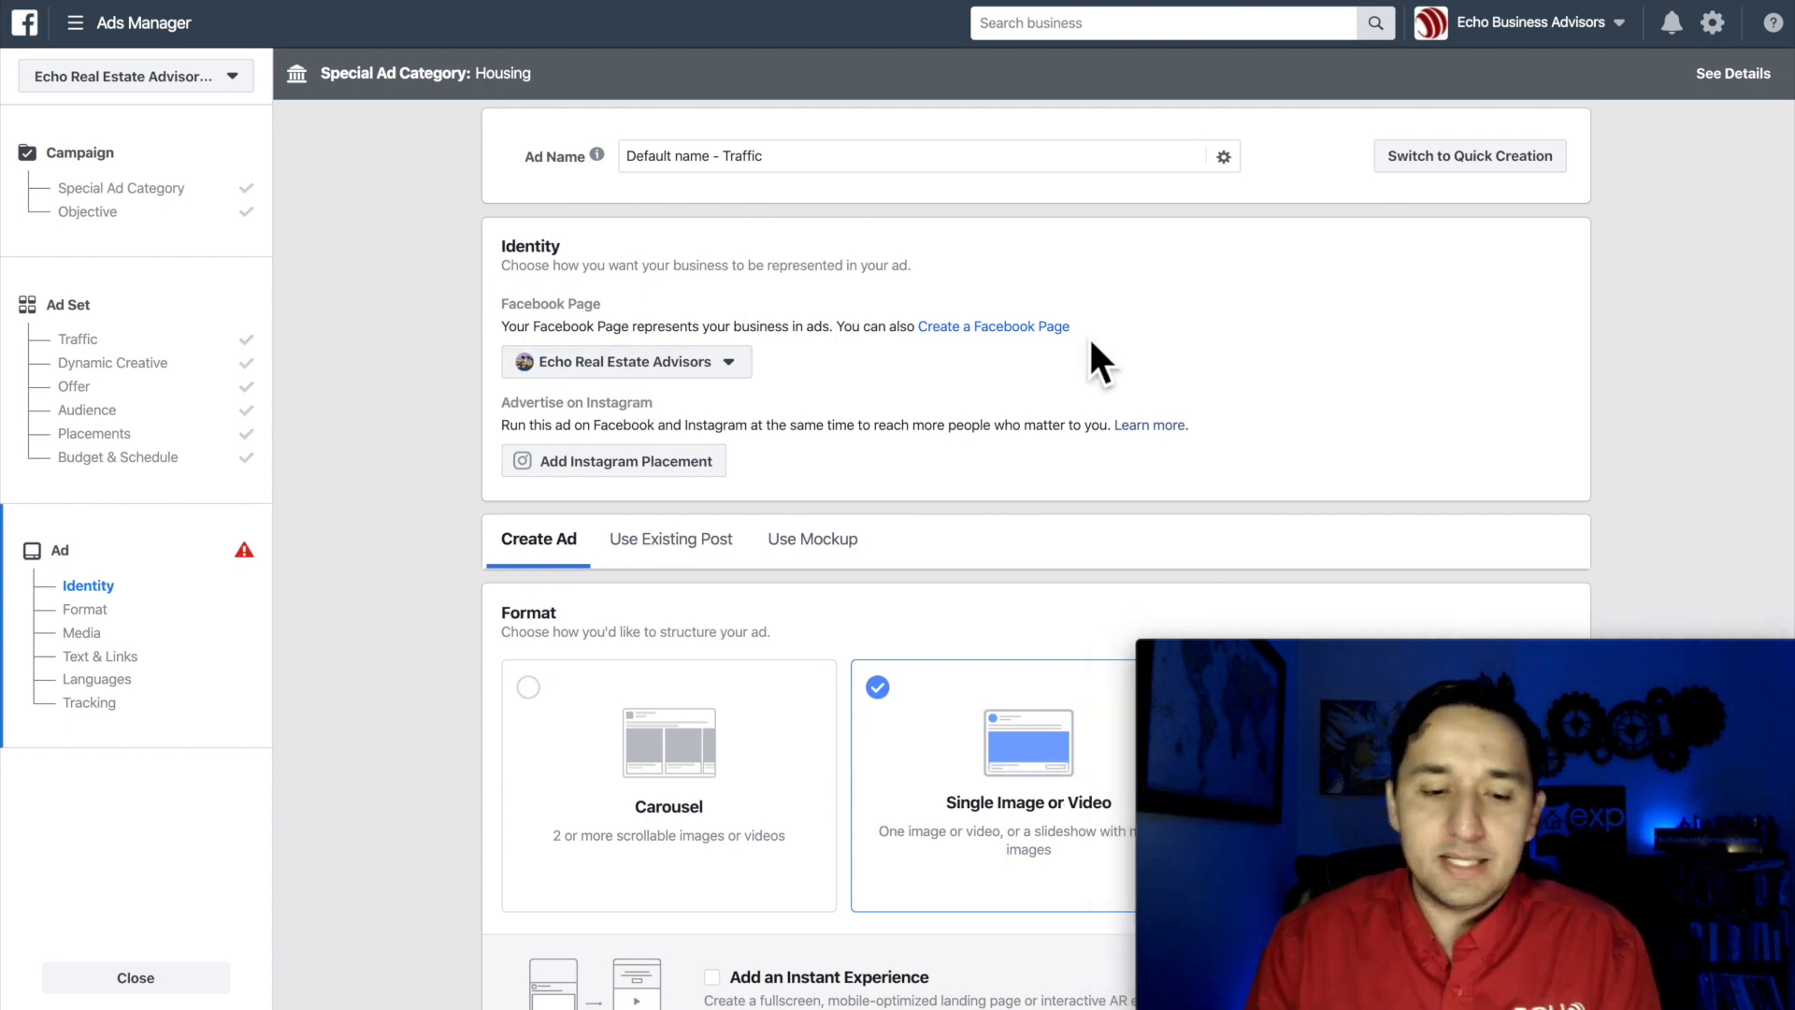
Step: Try the Carousel format for the ad and examine its card, headline, website URL and preview settings
scroll(706, 374, down, 1)
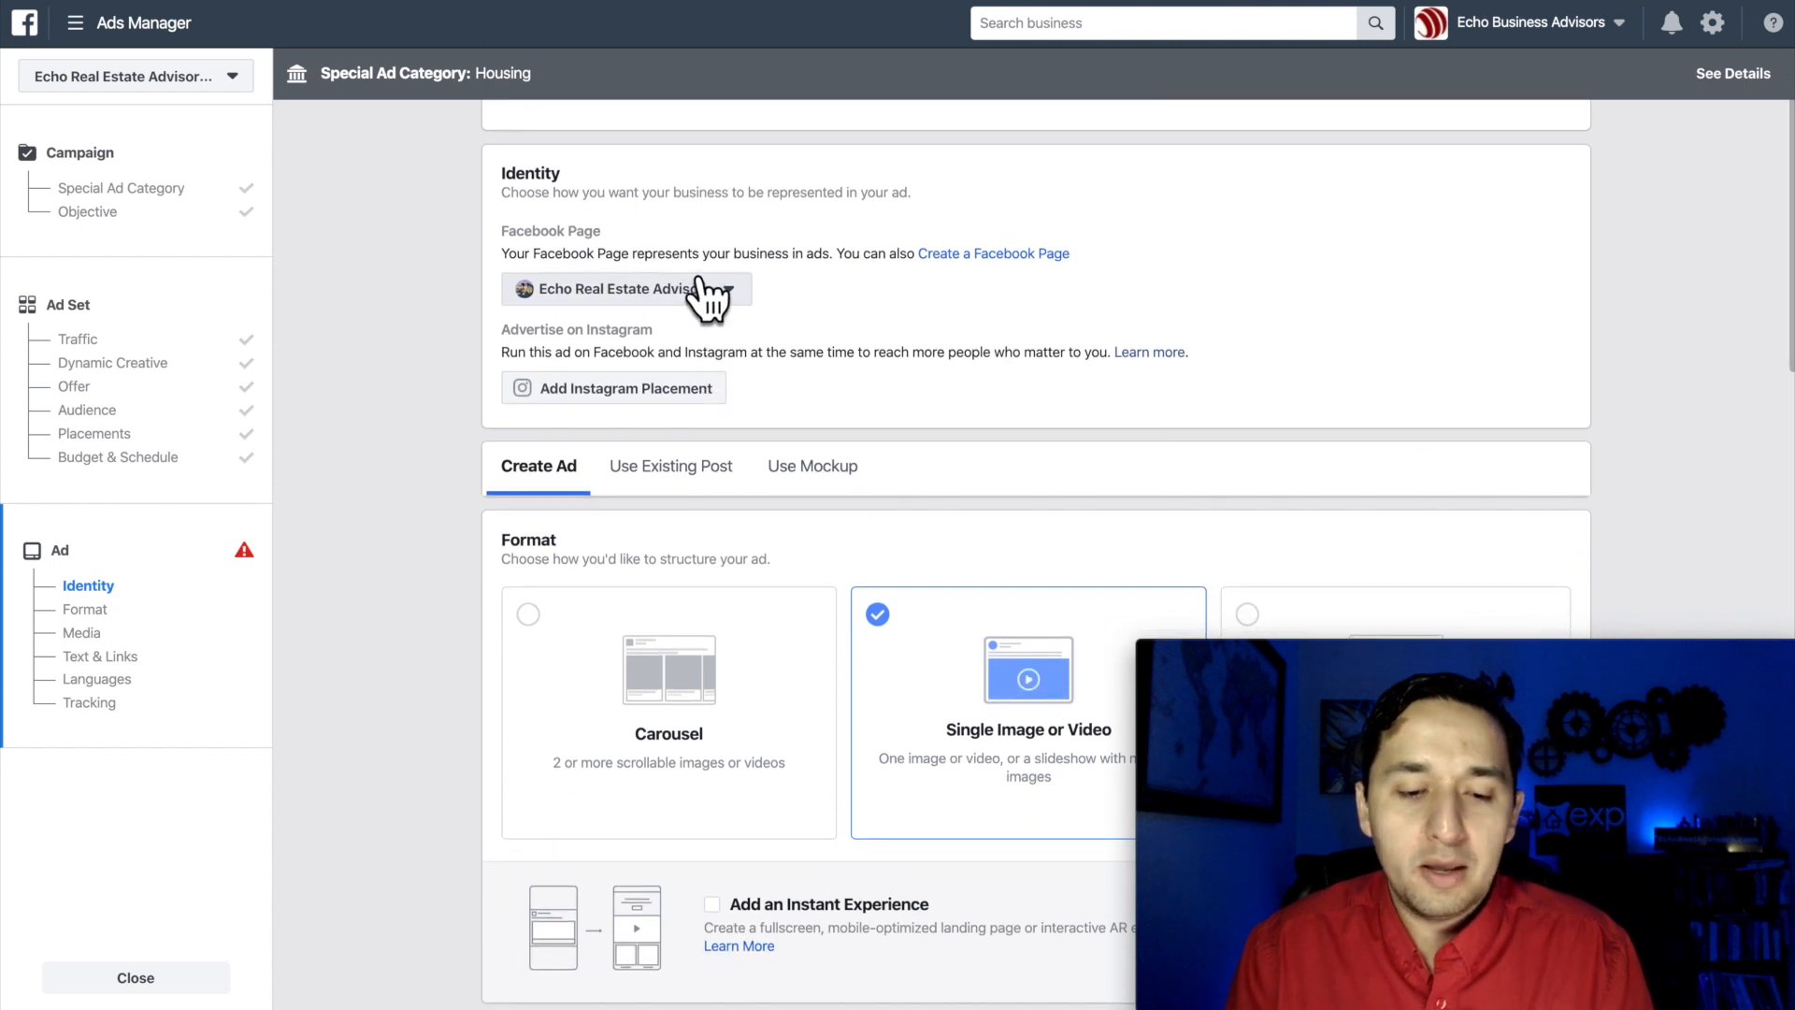
scroll(633, 289, down, 1)
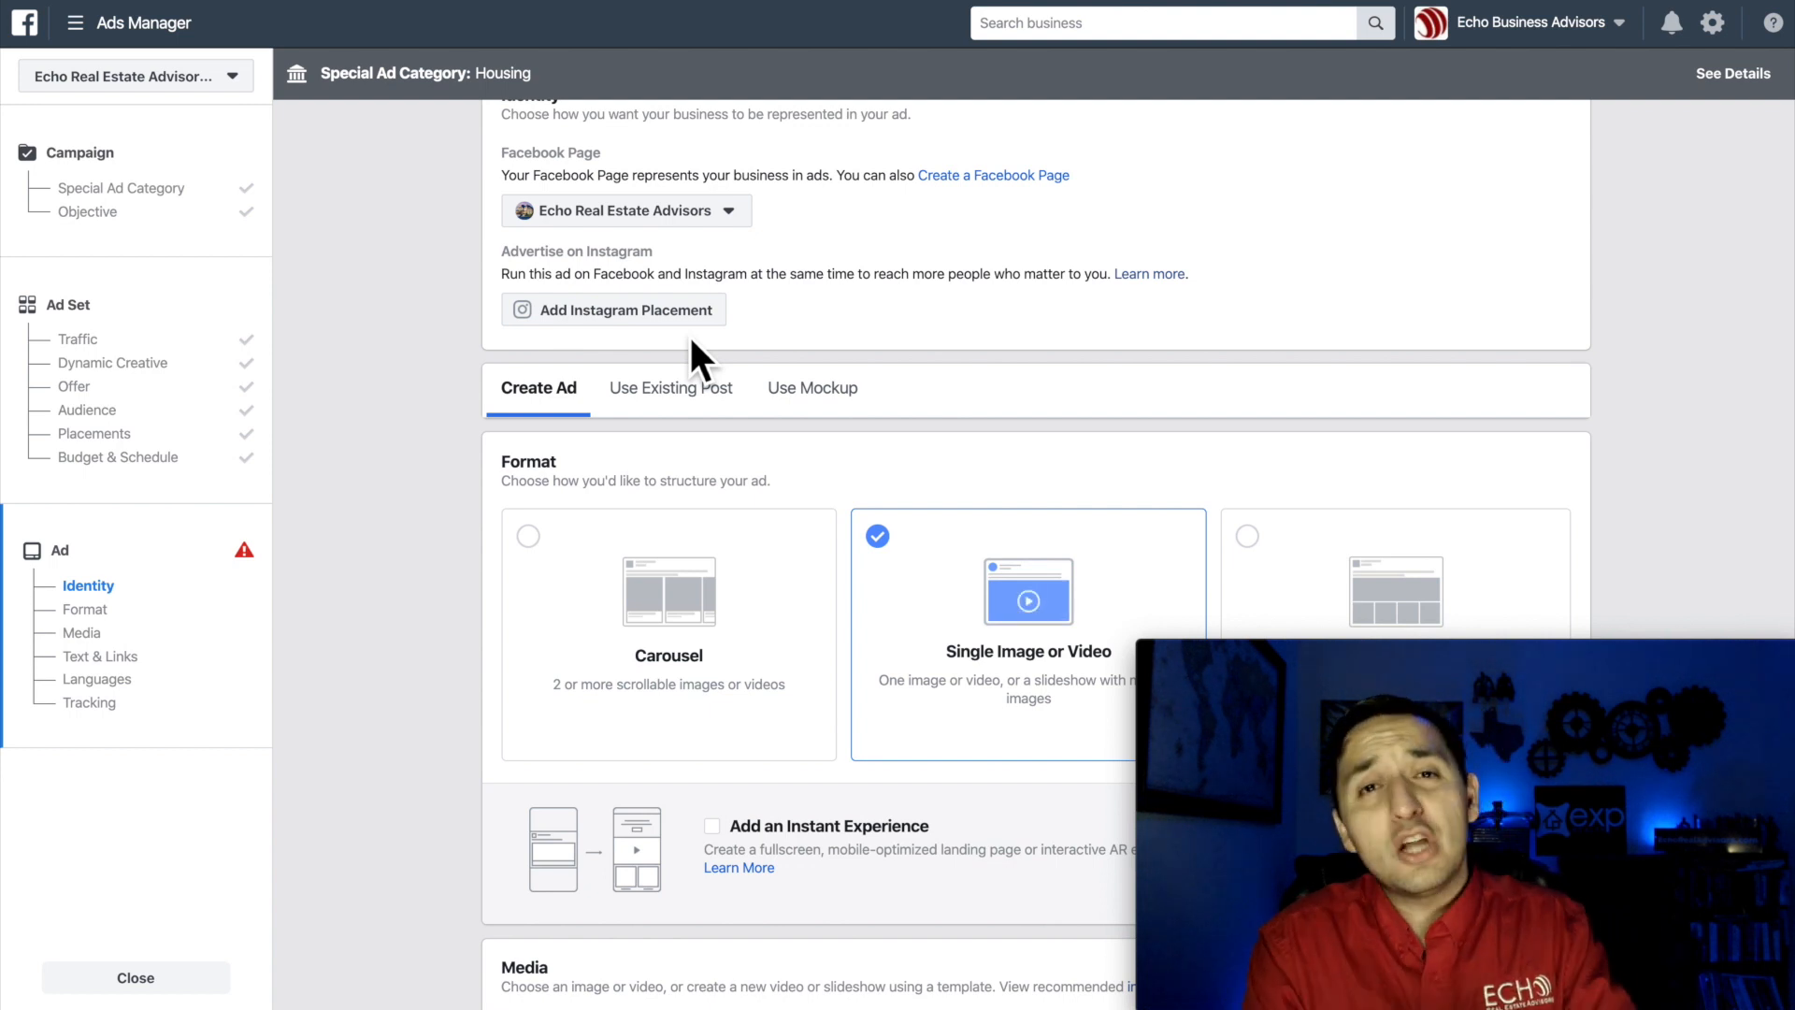
scroll(688, 333, down, 2)
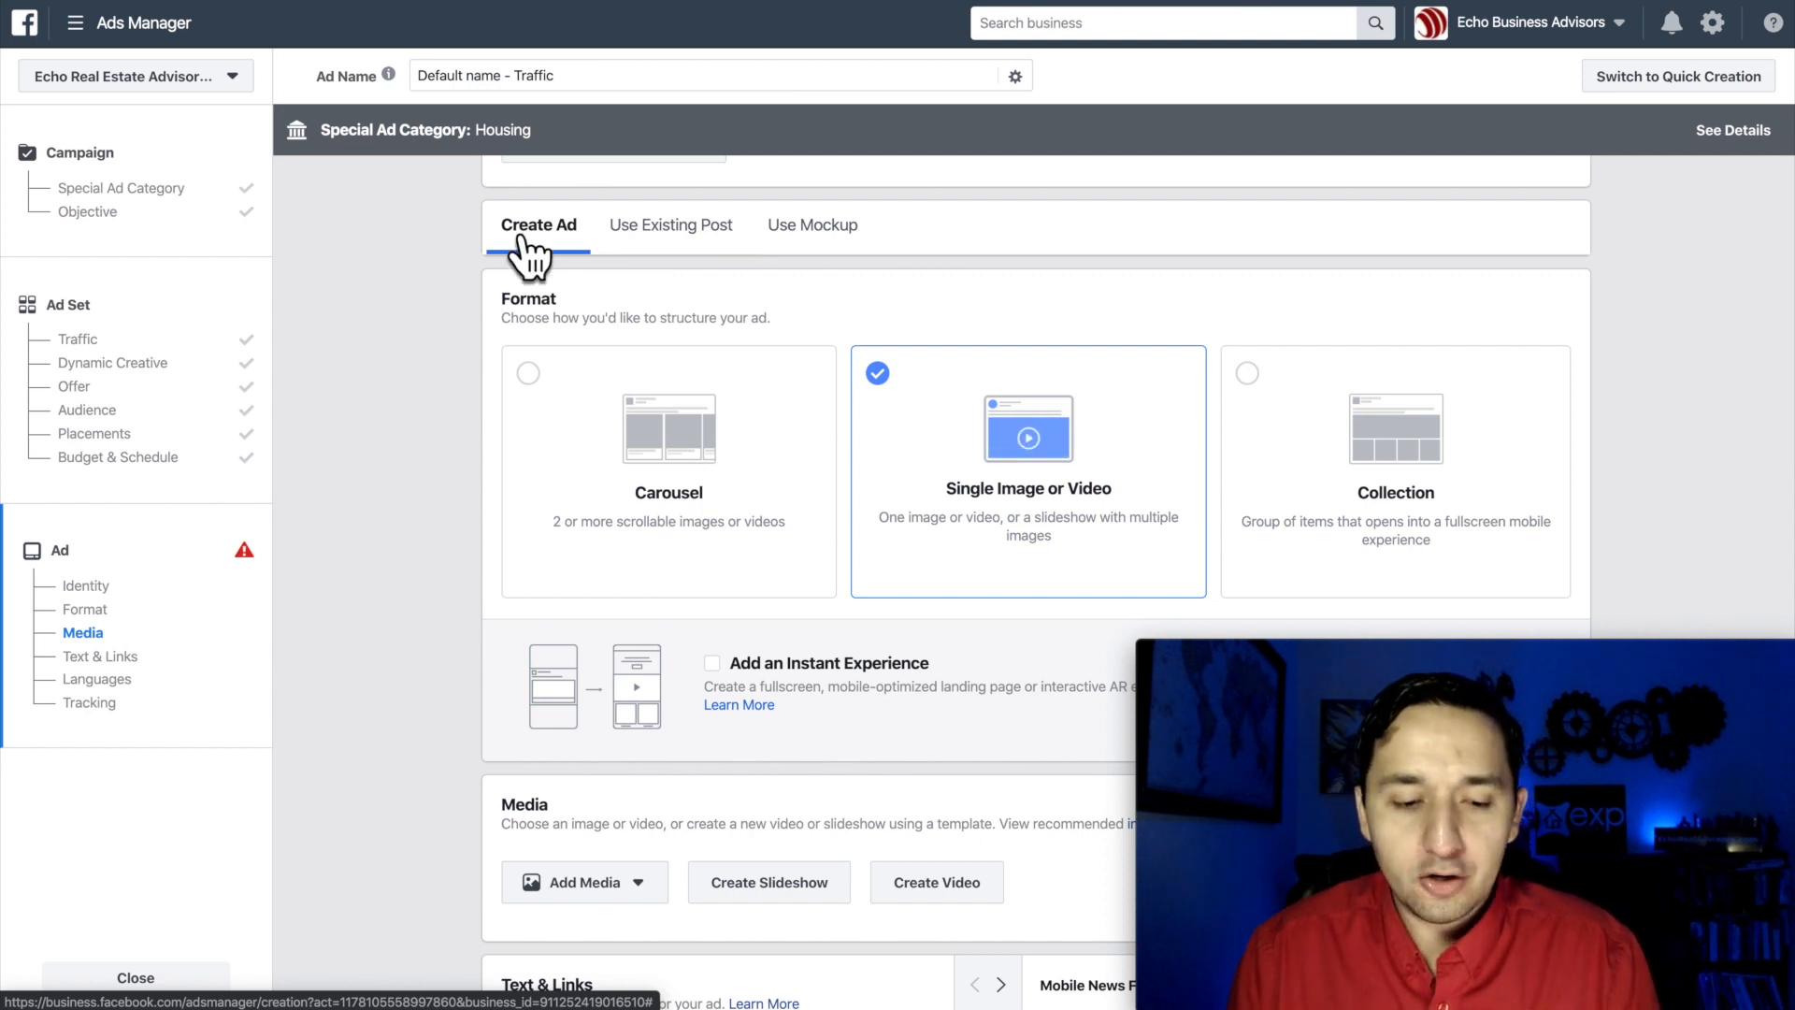
scroll(608, 467, down, 1)
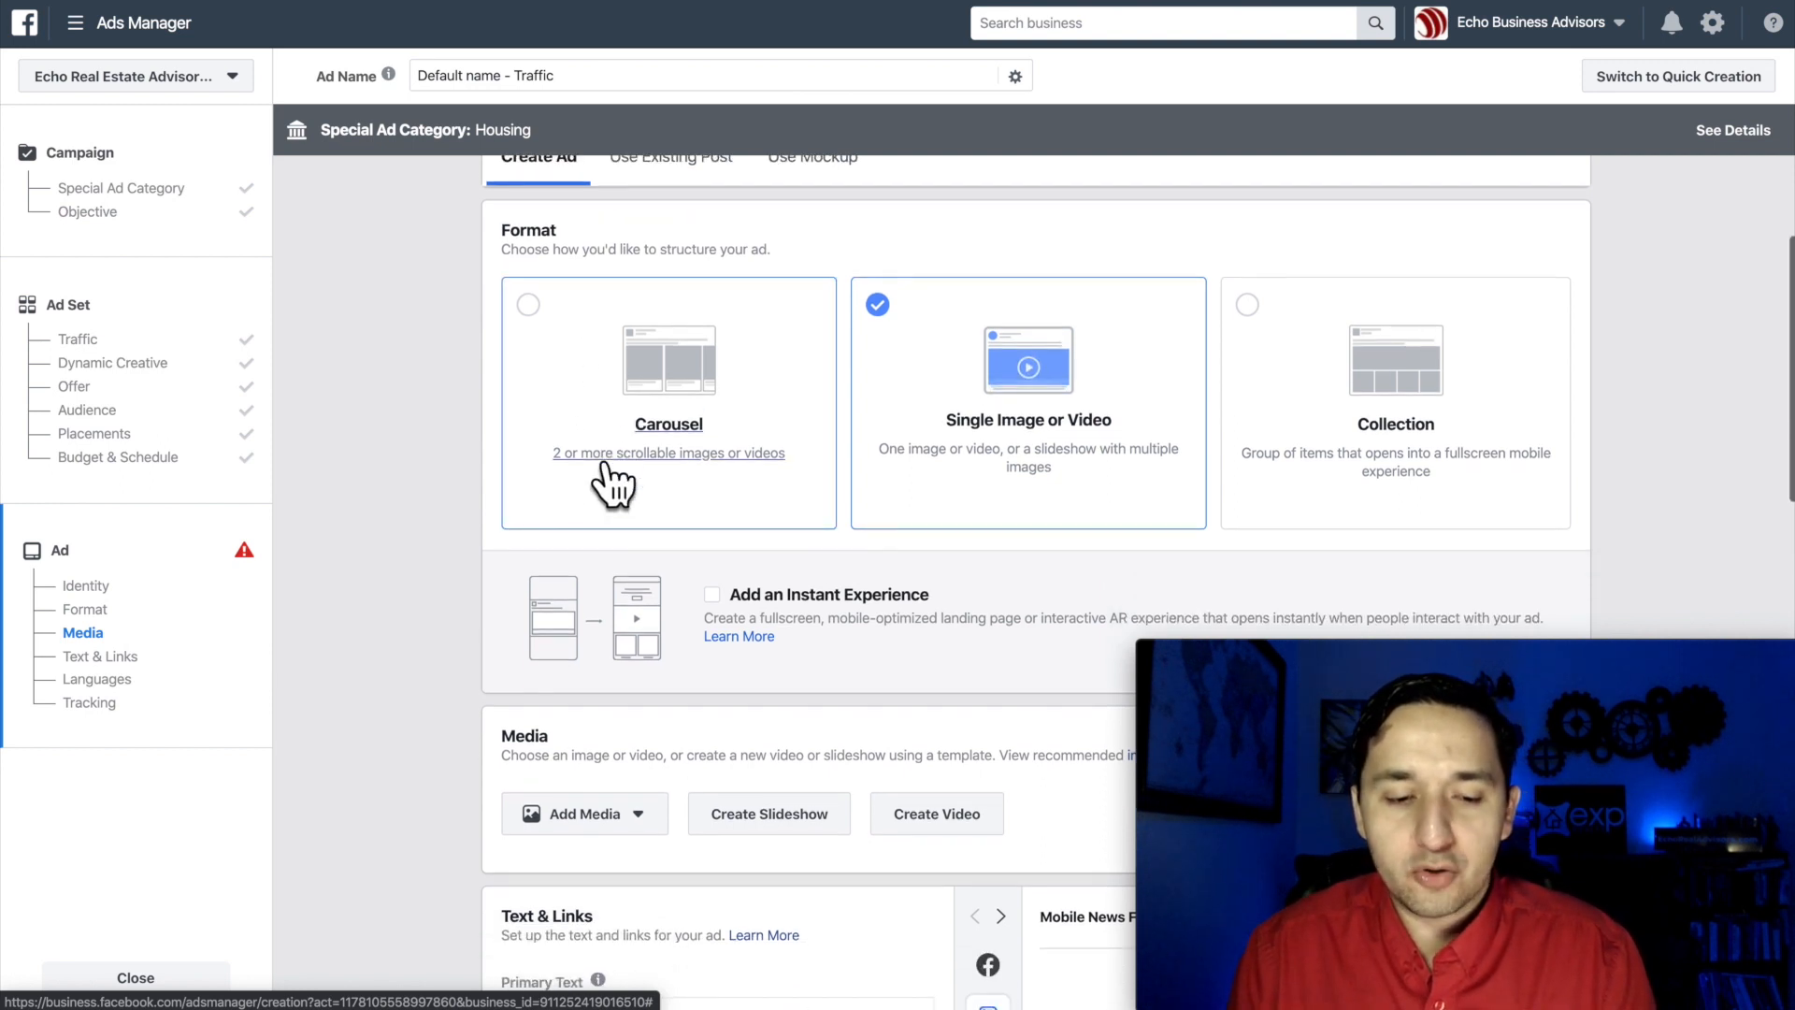
scroll(633, 453, down, 1)
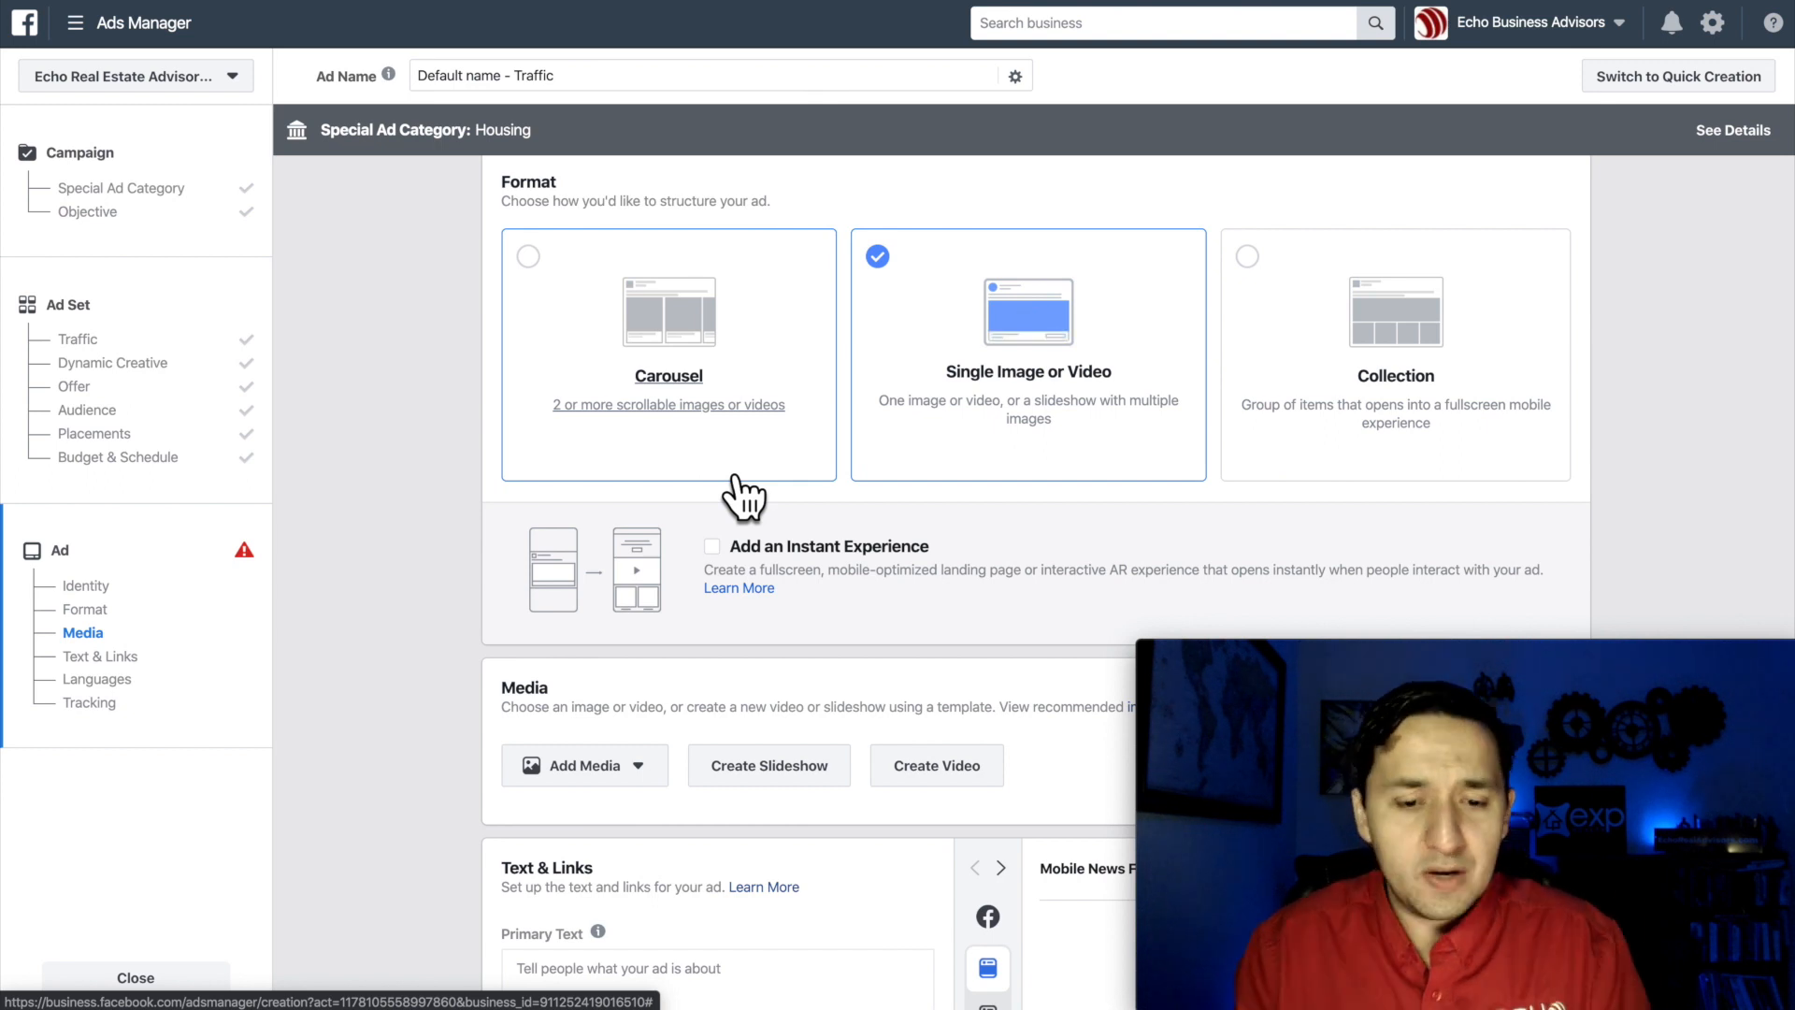
click(668, 313)
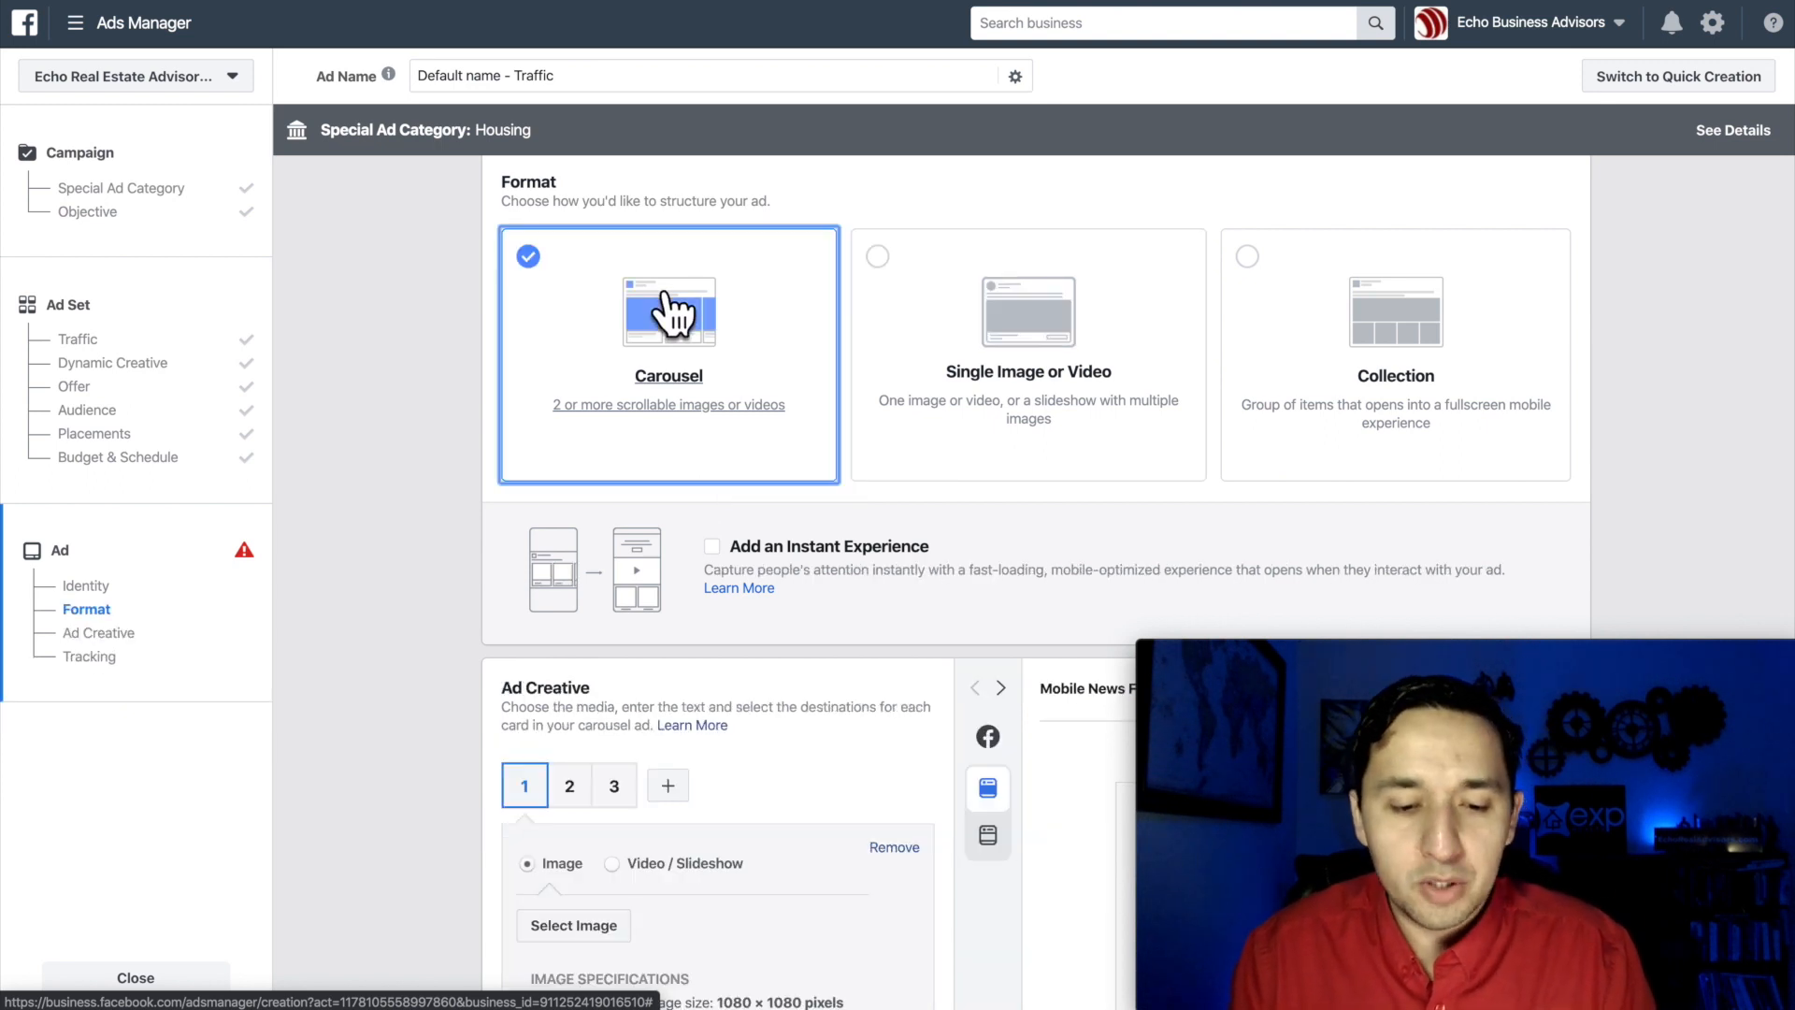
scroll(782, 480, down, 5)
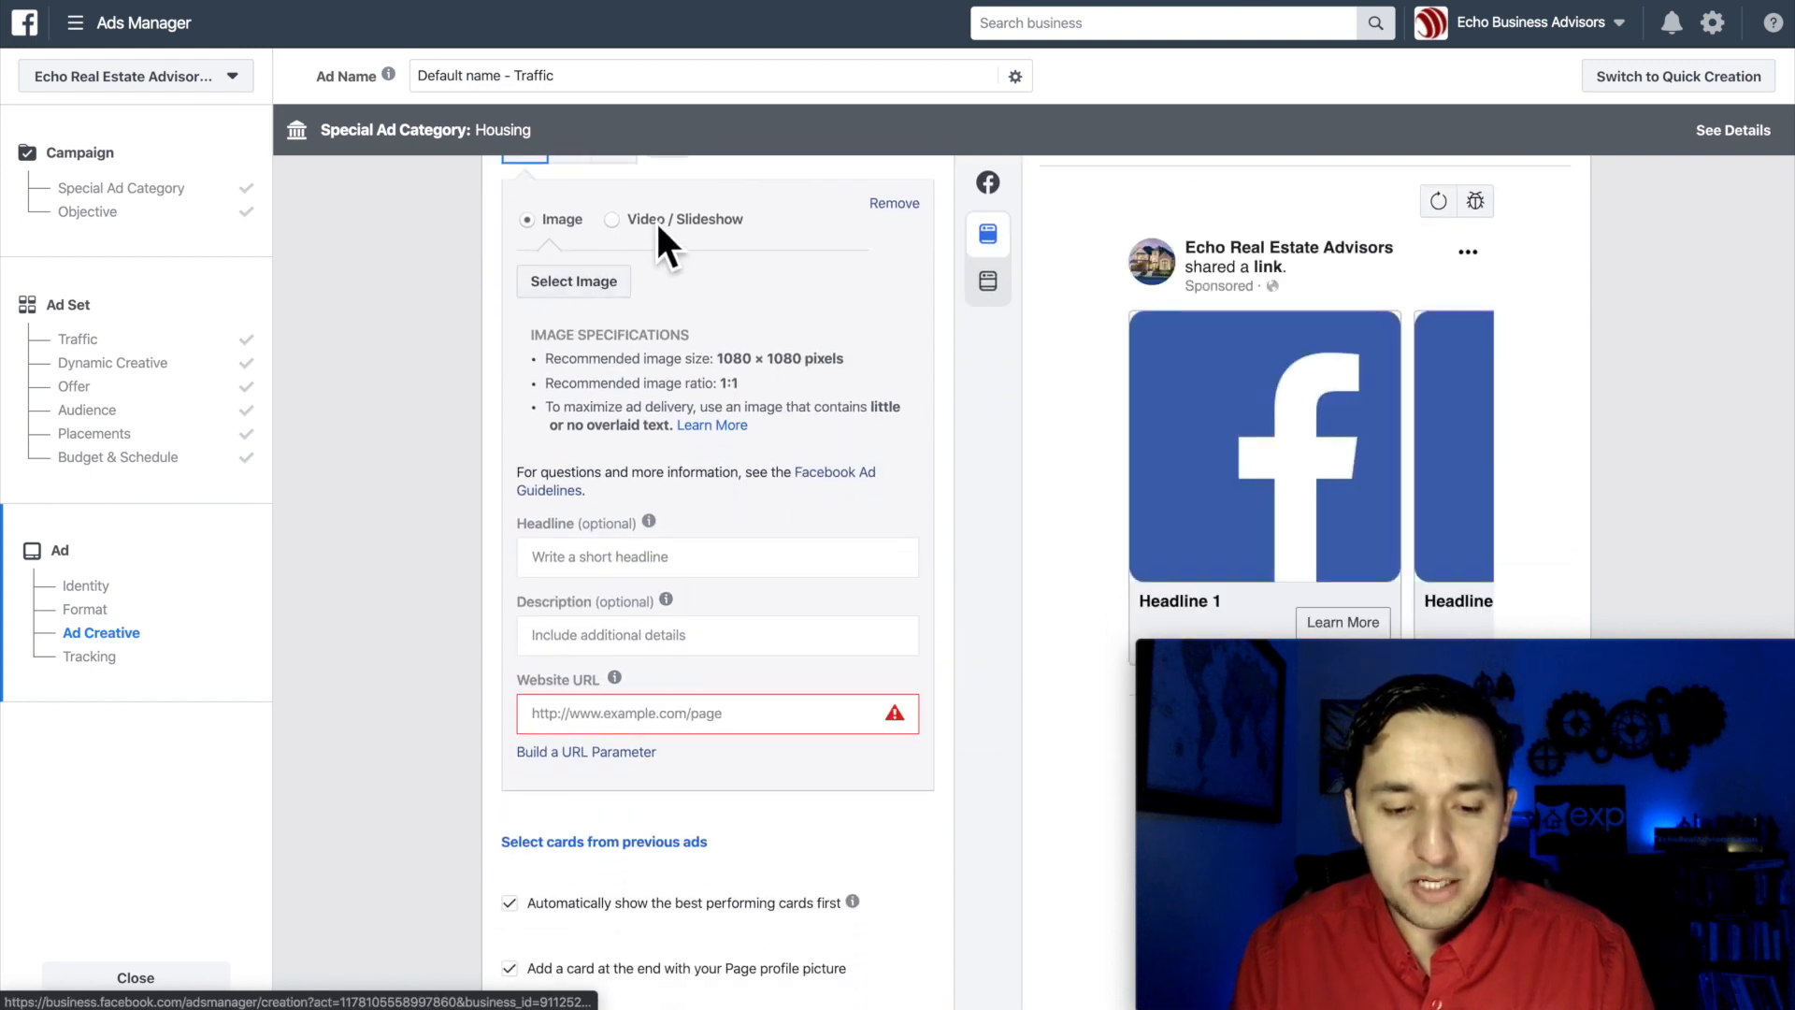
scroll(580, 571, down, 2)
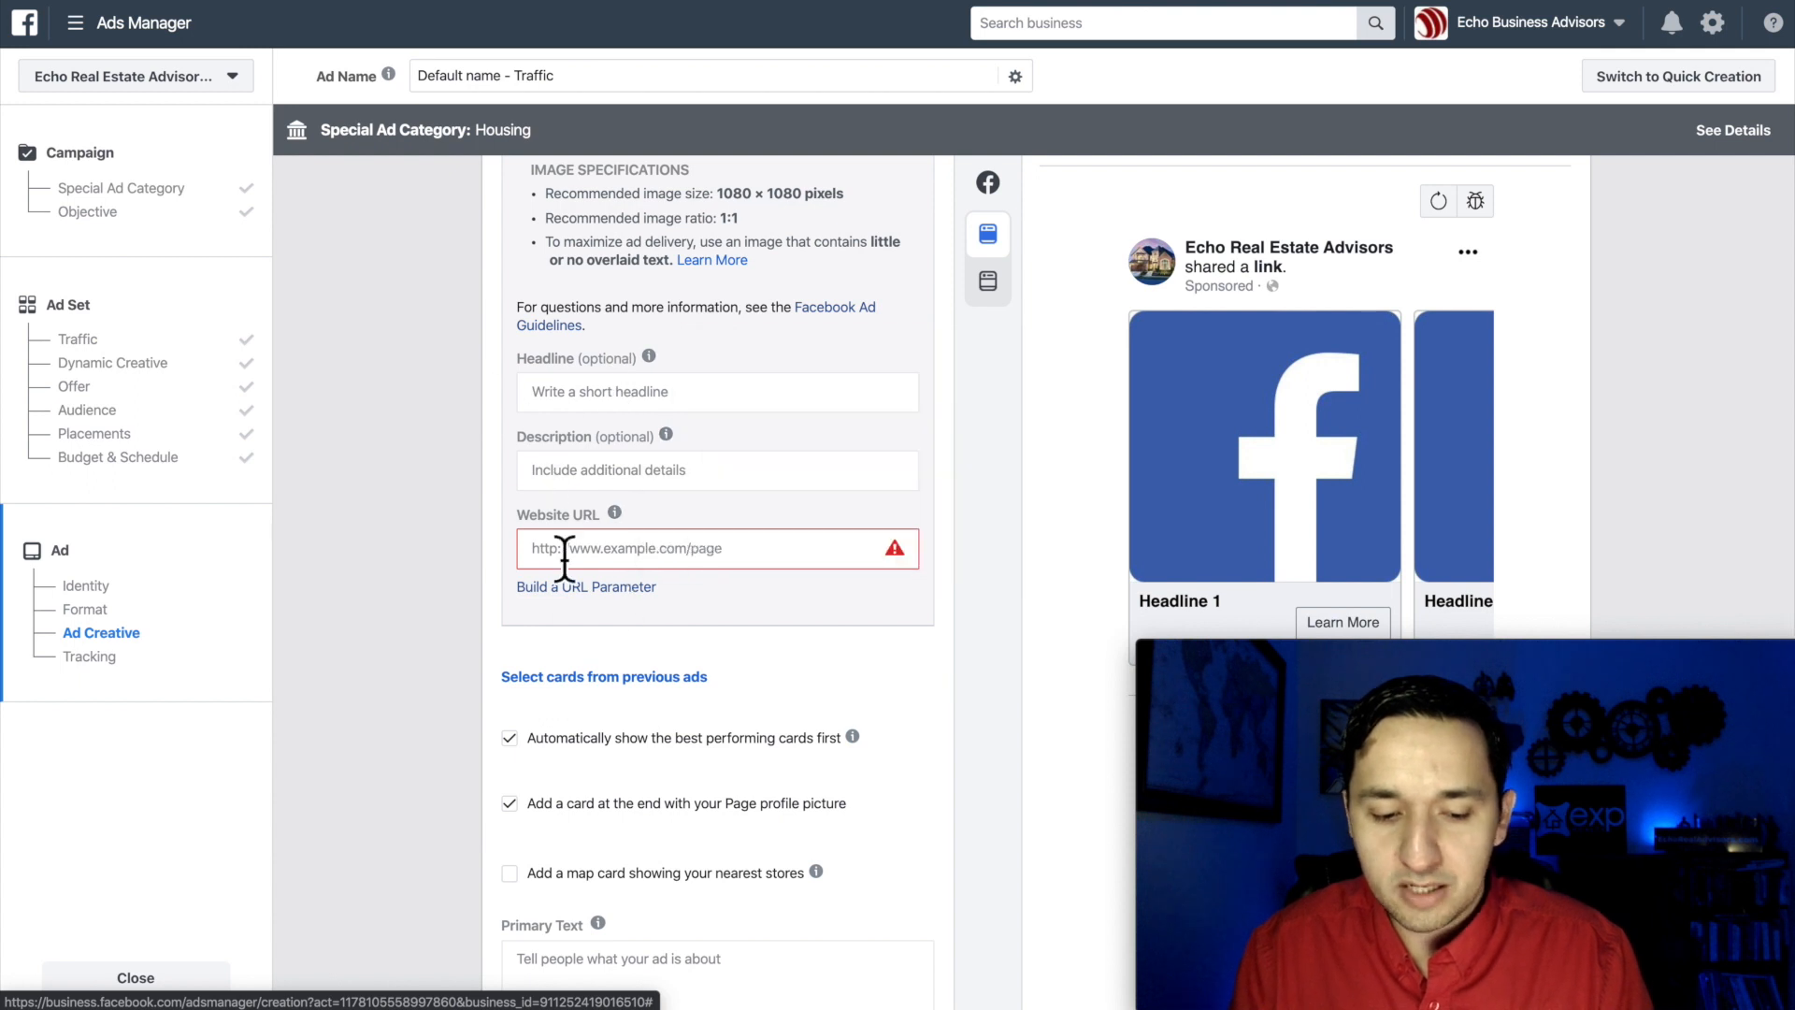
scroll(1254, 379, down, 1)
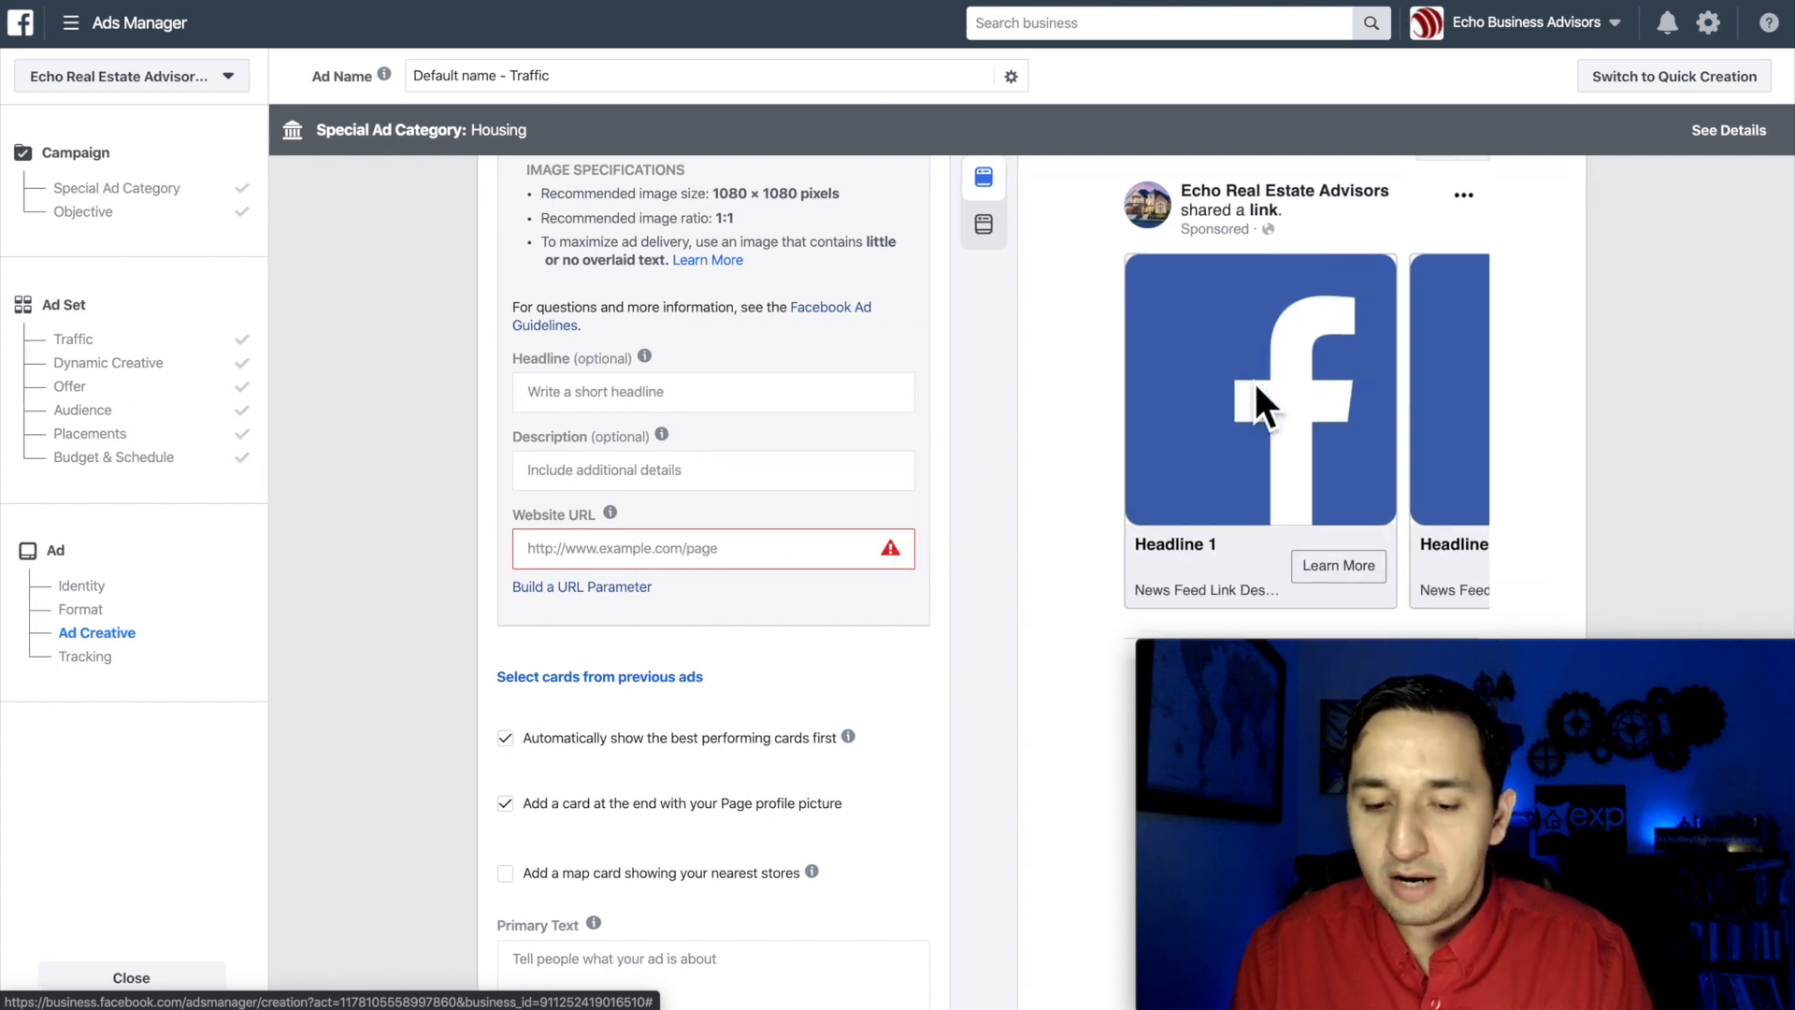
scroll(868, 351, up, 2)
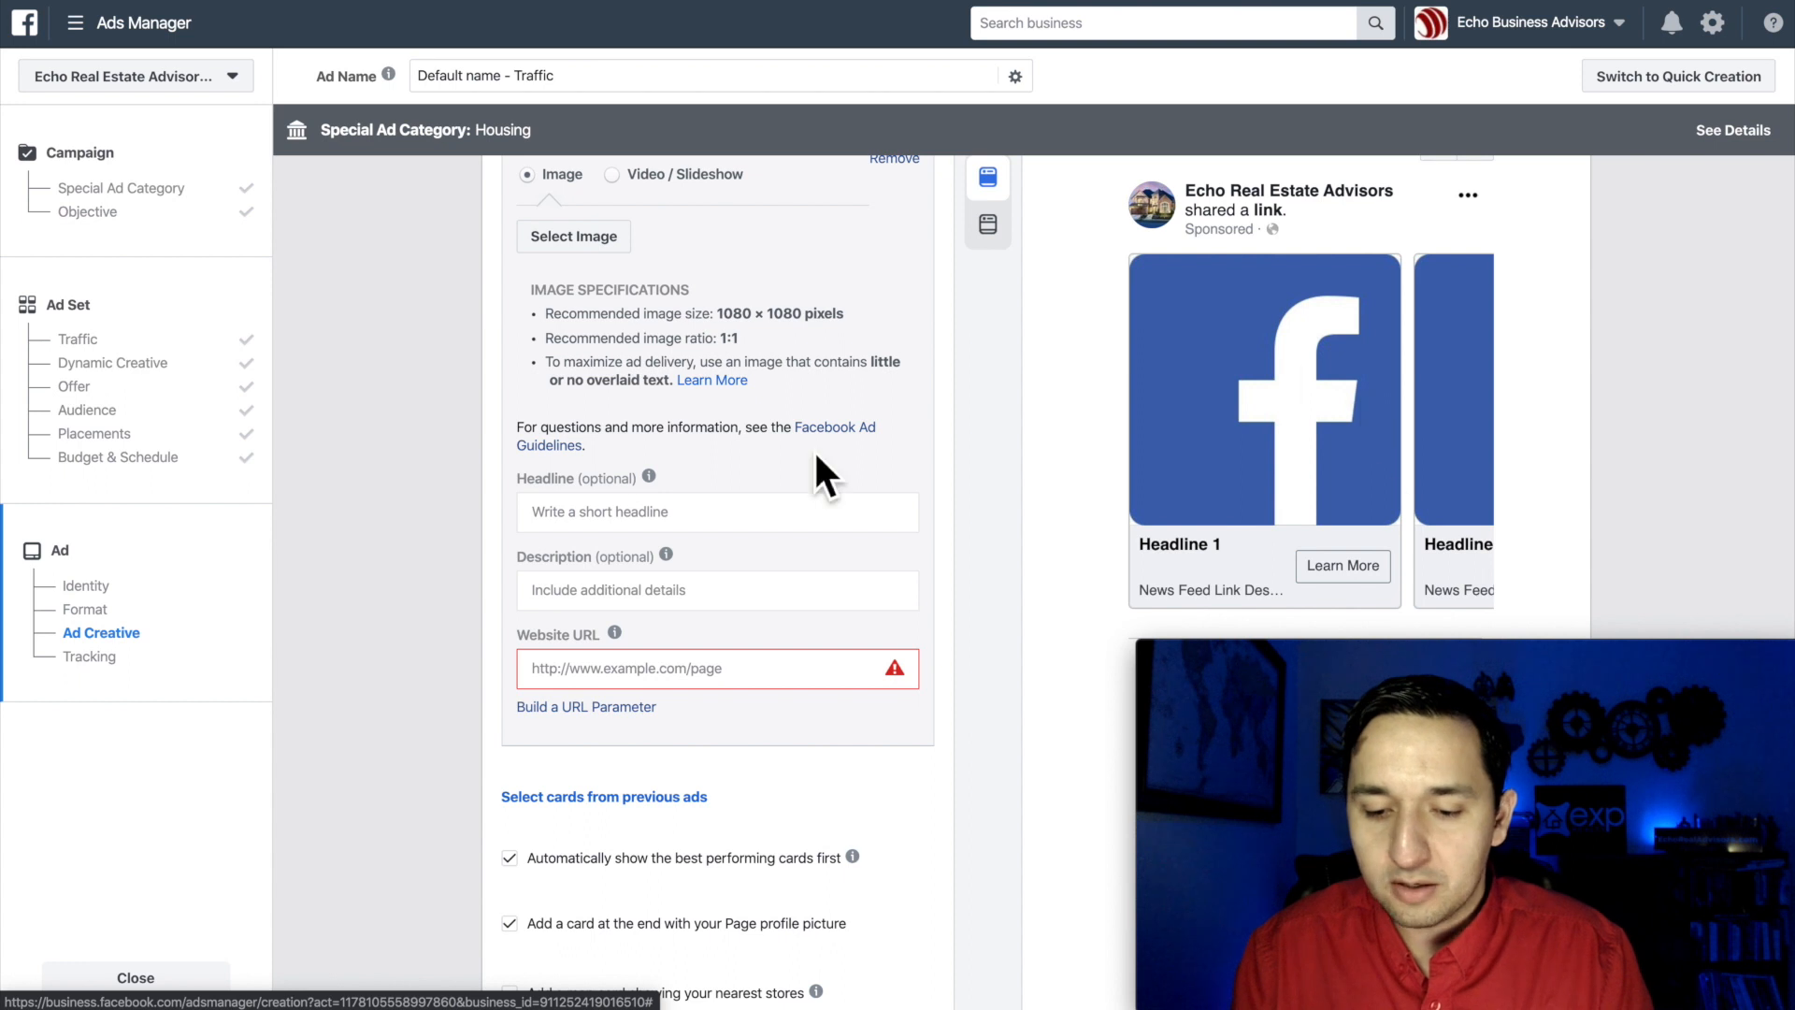
scroll(818, 463, up, 10)
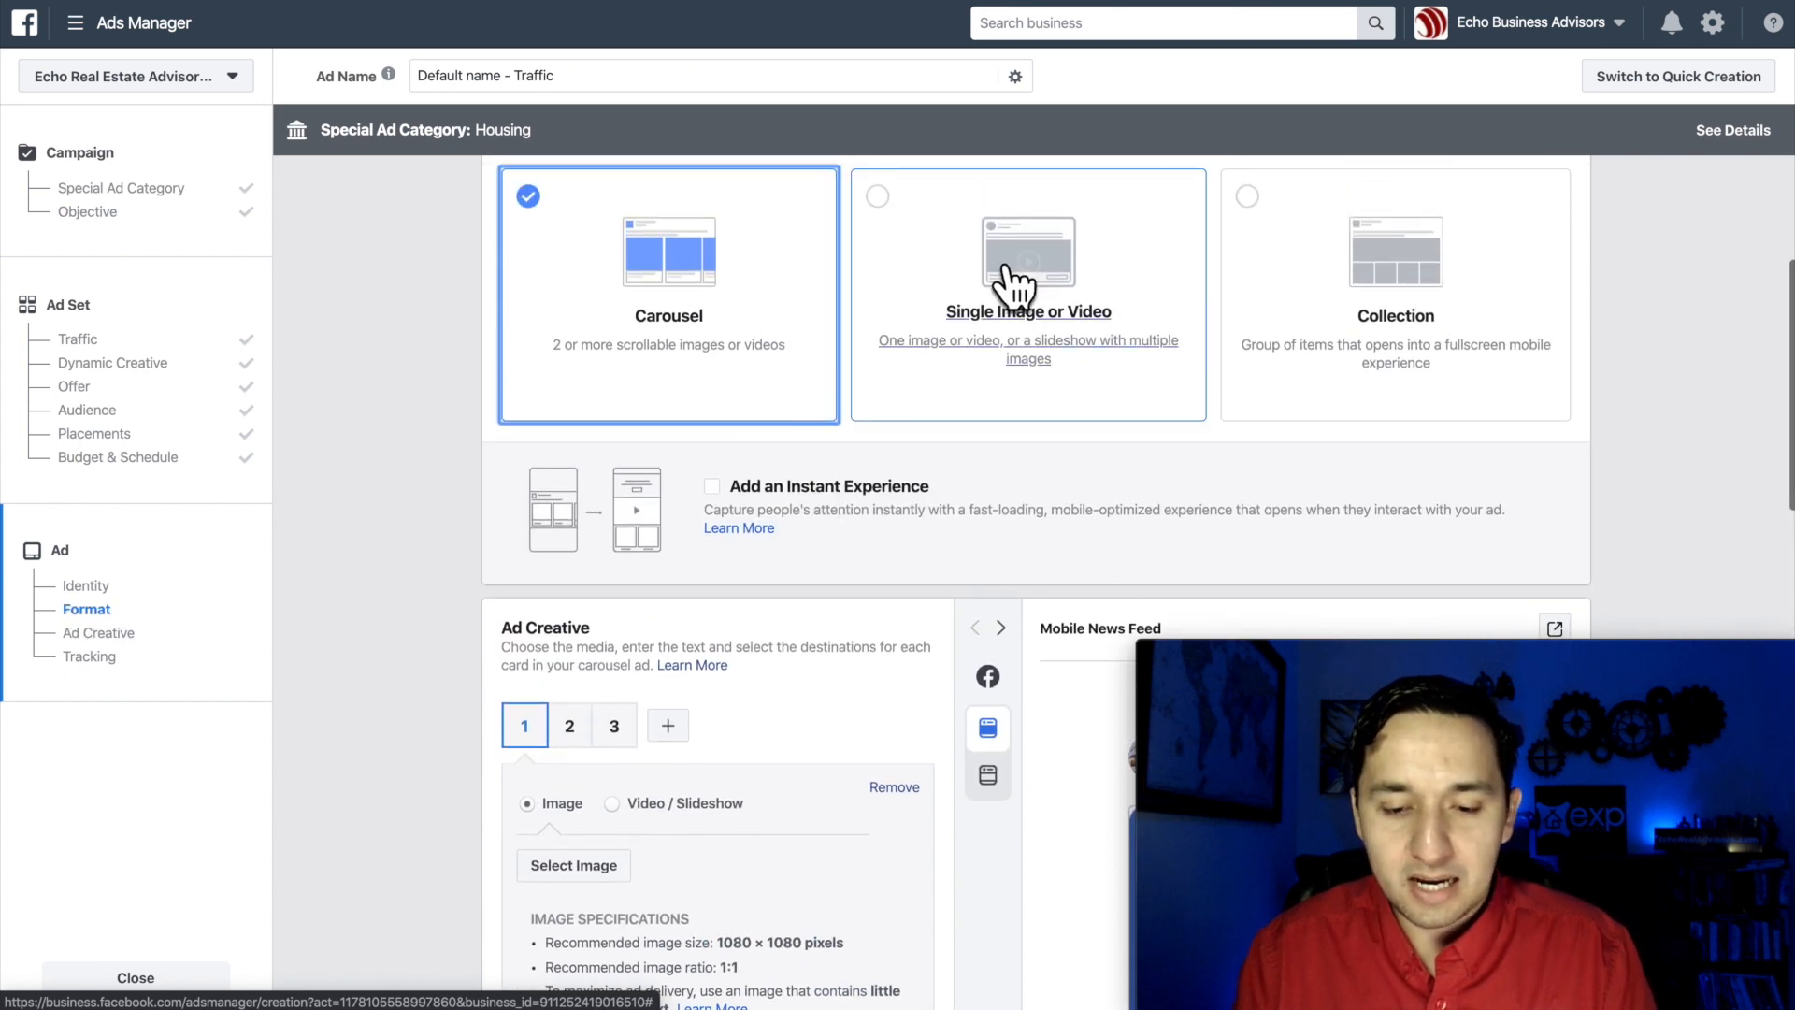
Step: Switch the ad format back to Single Image or Video and look at the options for adding media
click(1014, 280)
scroll(866, 524, down, 9)
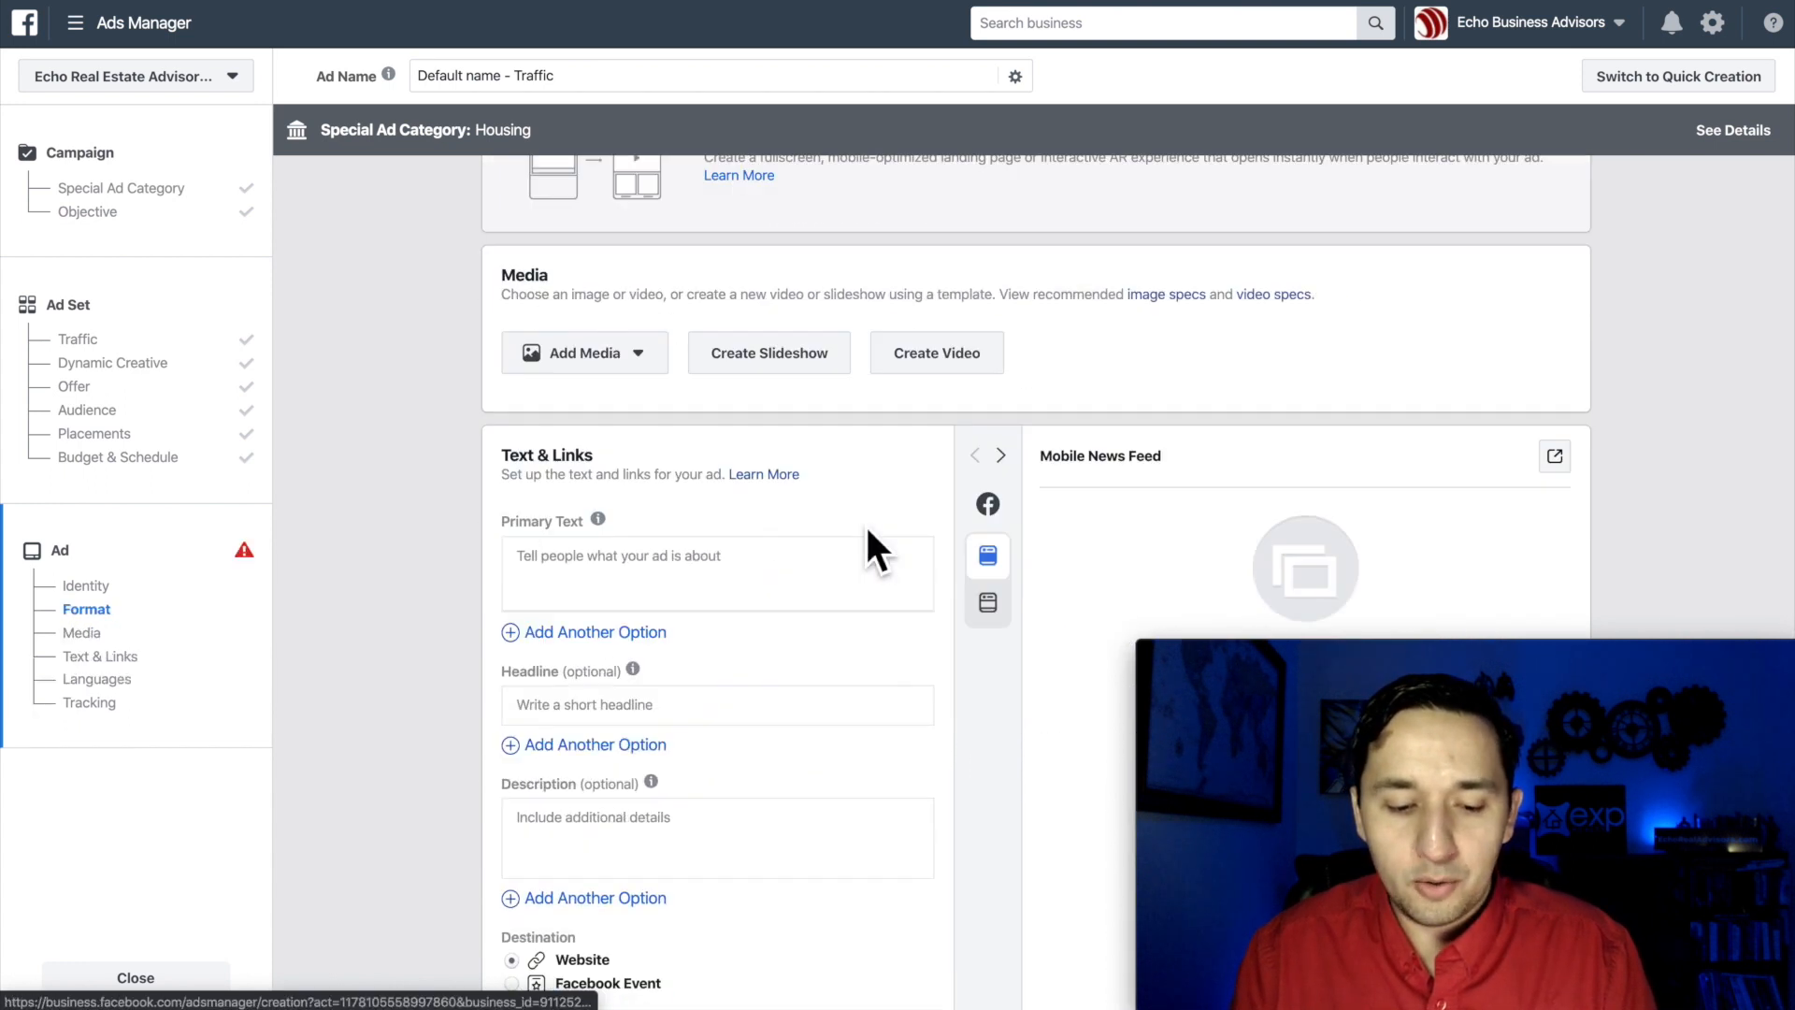
scroll(652, 374, up, 2)
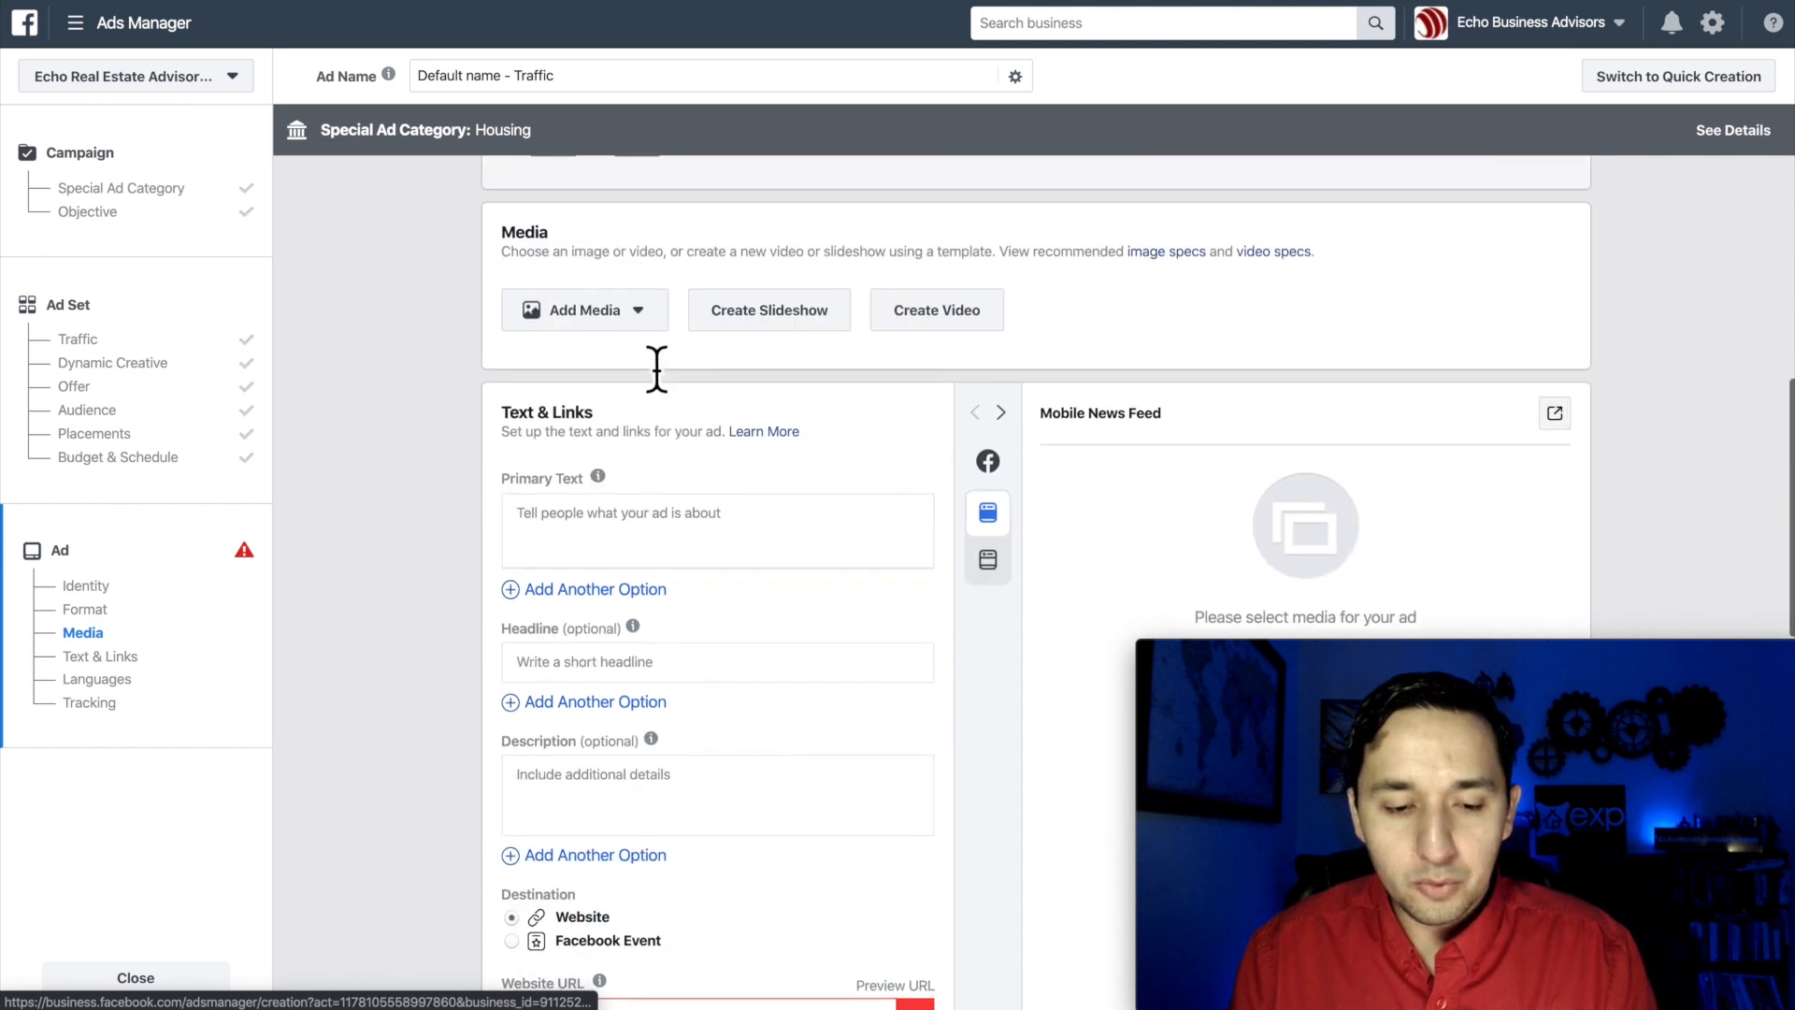
click(580, 314)
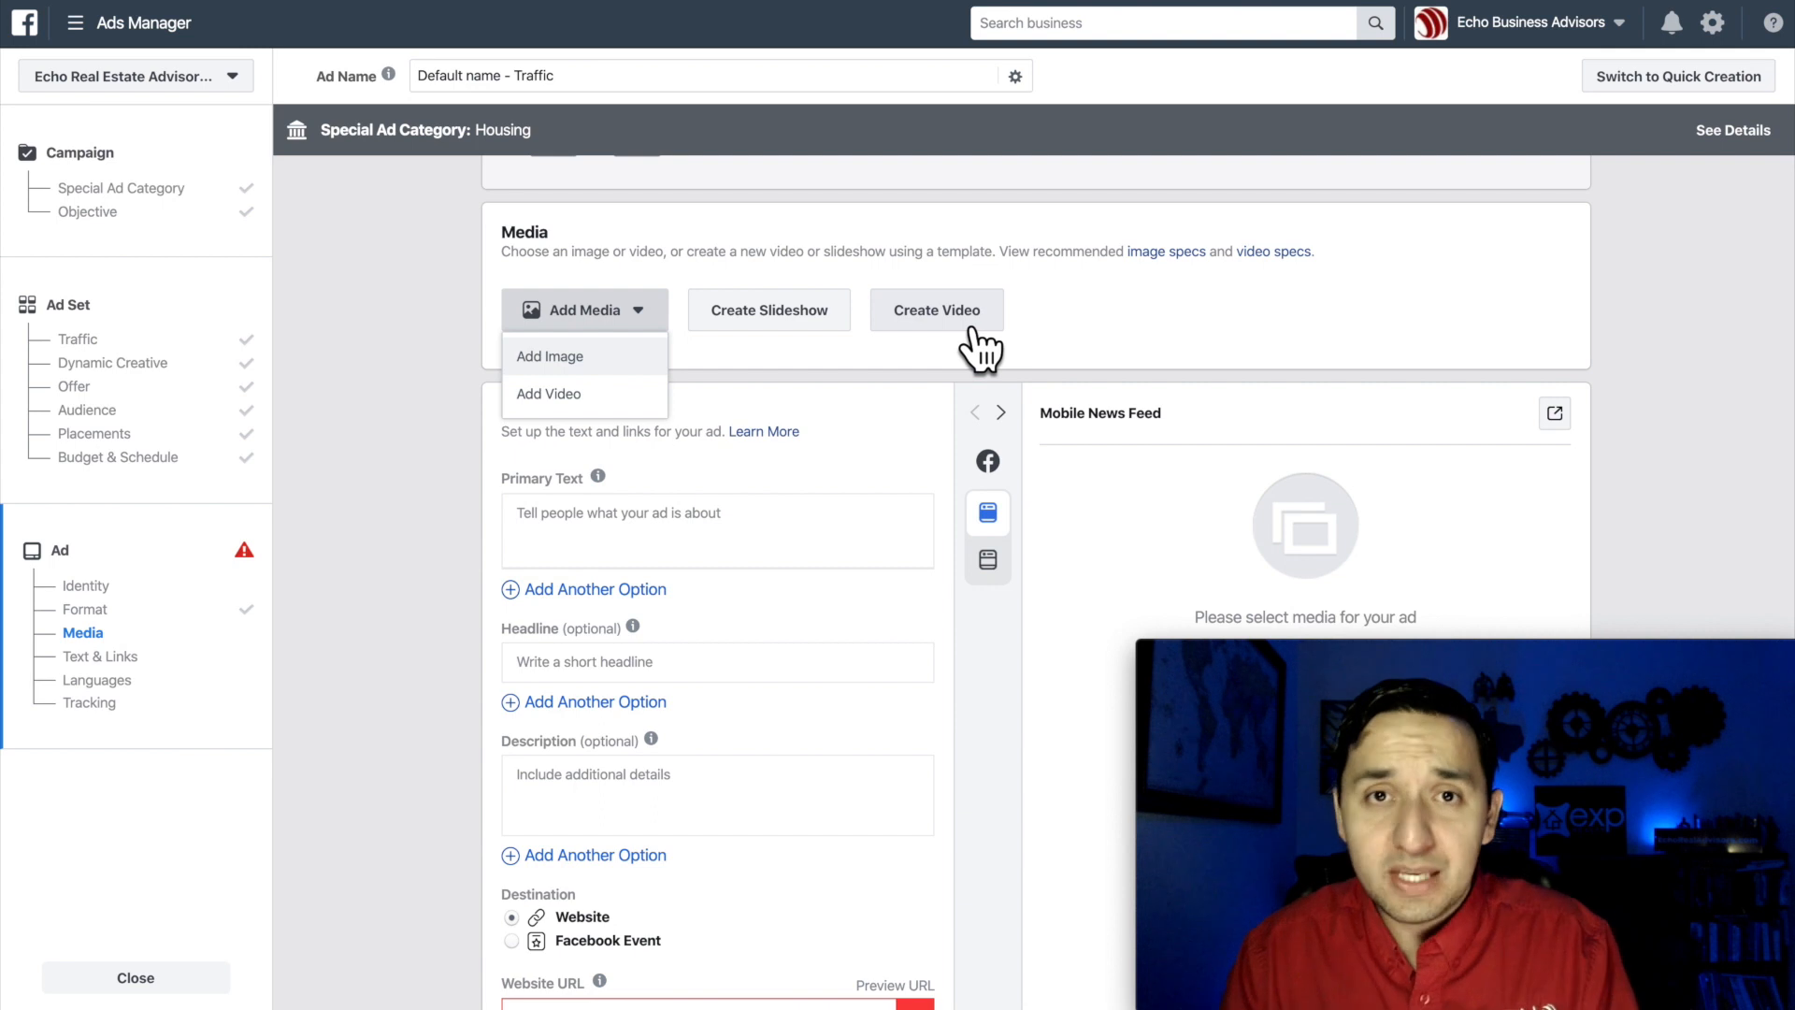
click(831, 373)
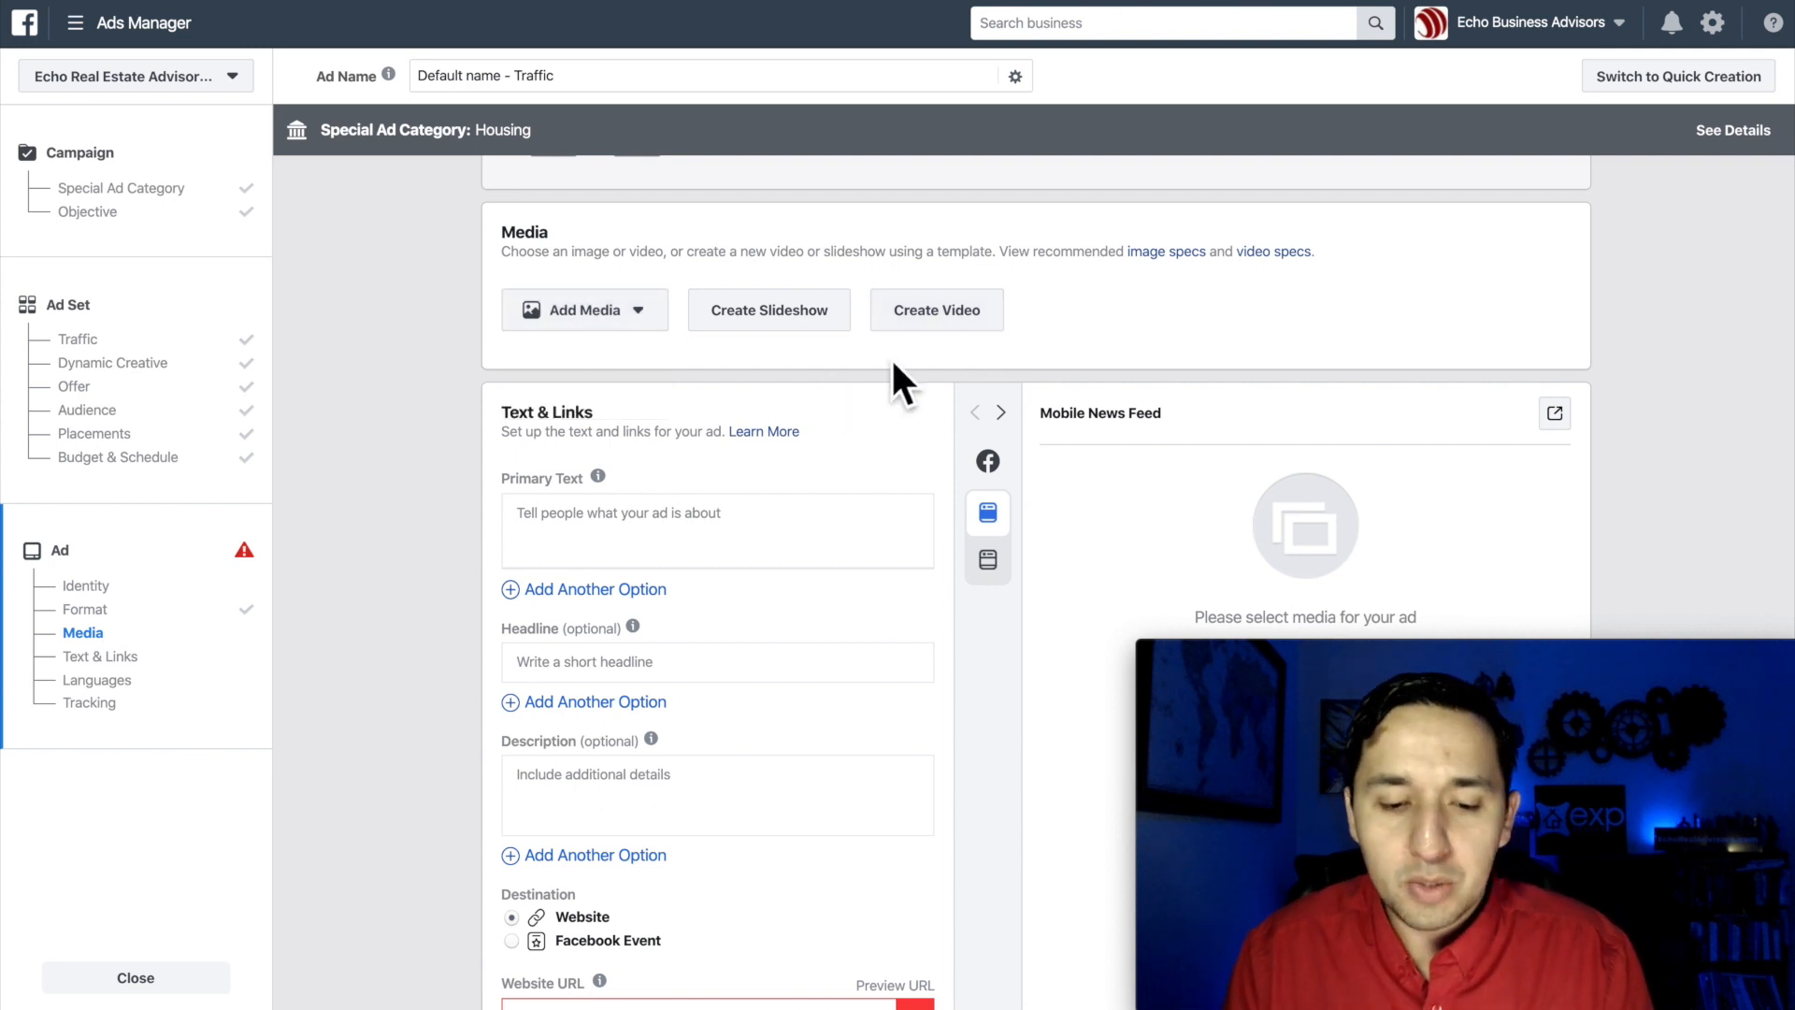
Step: Examine the slideshow templates in the Video Creation Kit, close it, and view the Create Video option
click(788, 314)
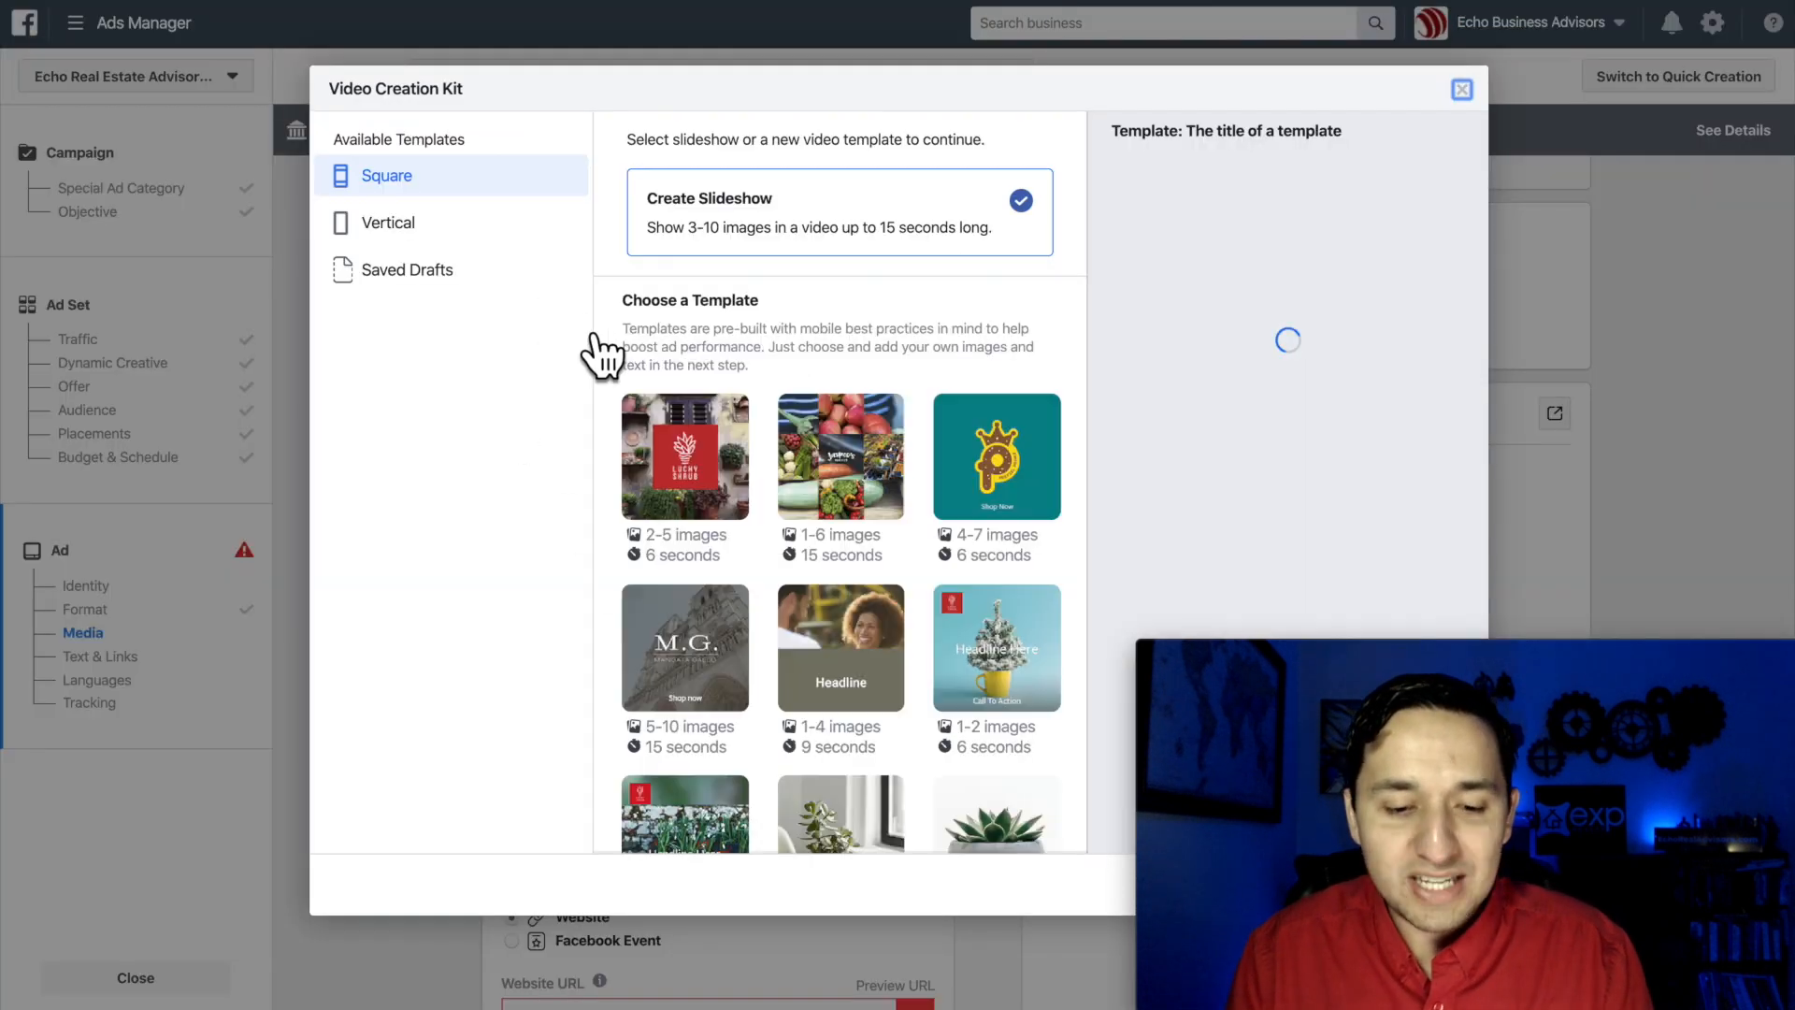
scroll(841, 407, down, 3)
scroll(835, 401, down, 1)
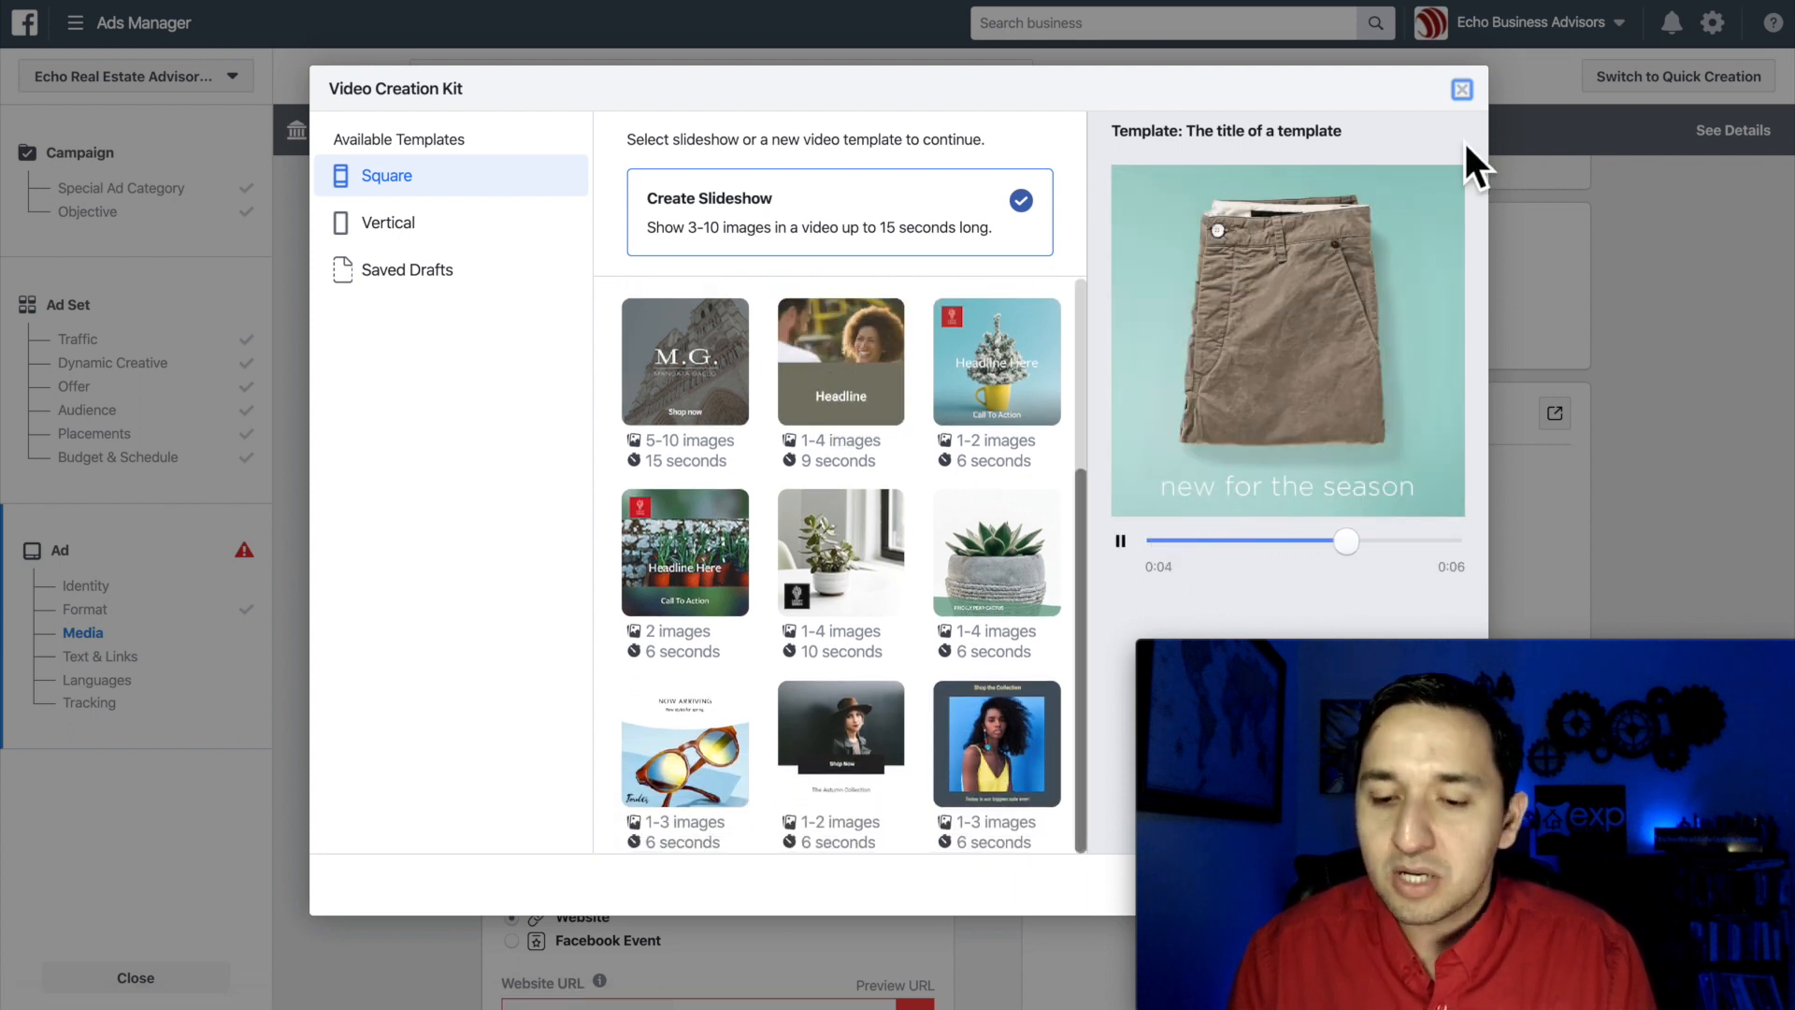
click(1461, 89)
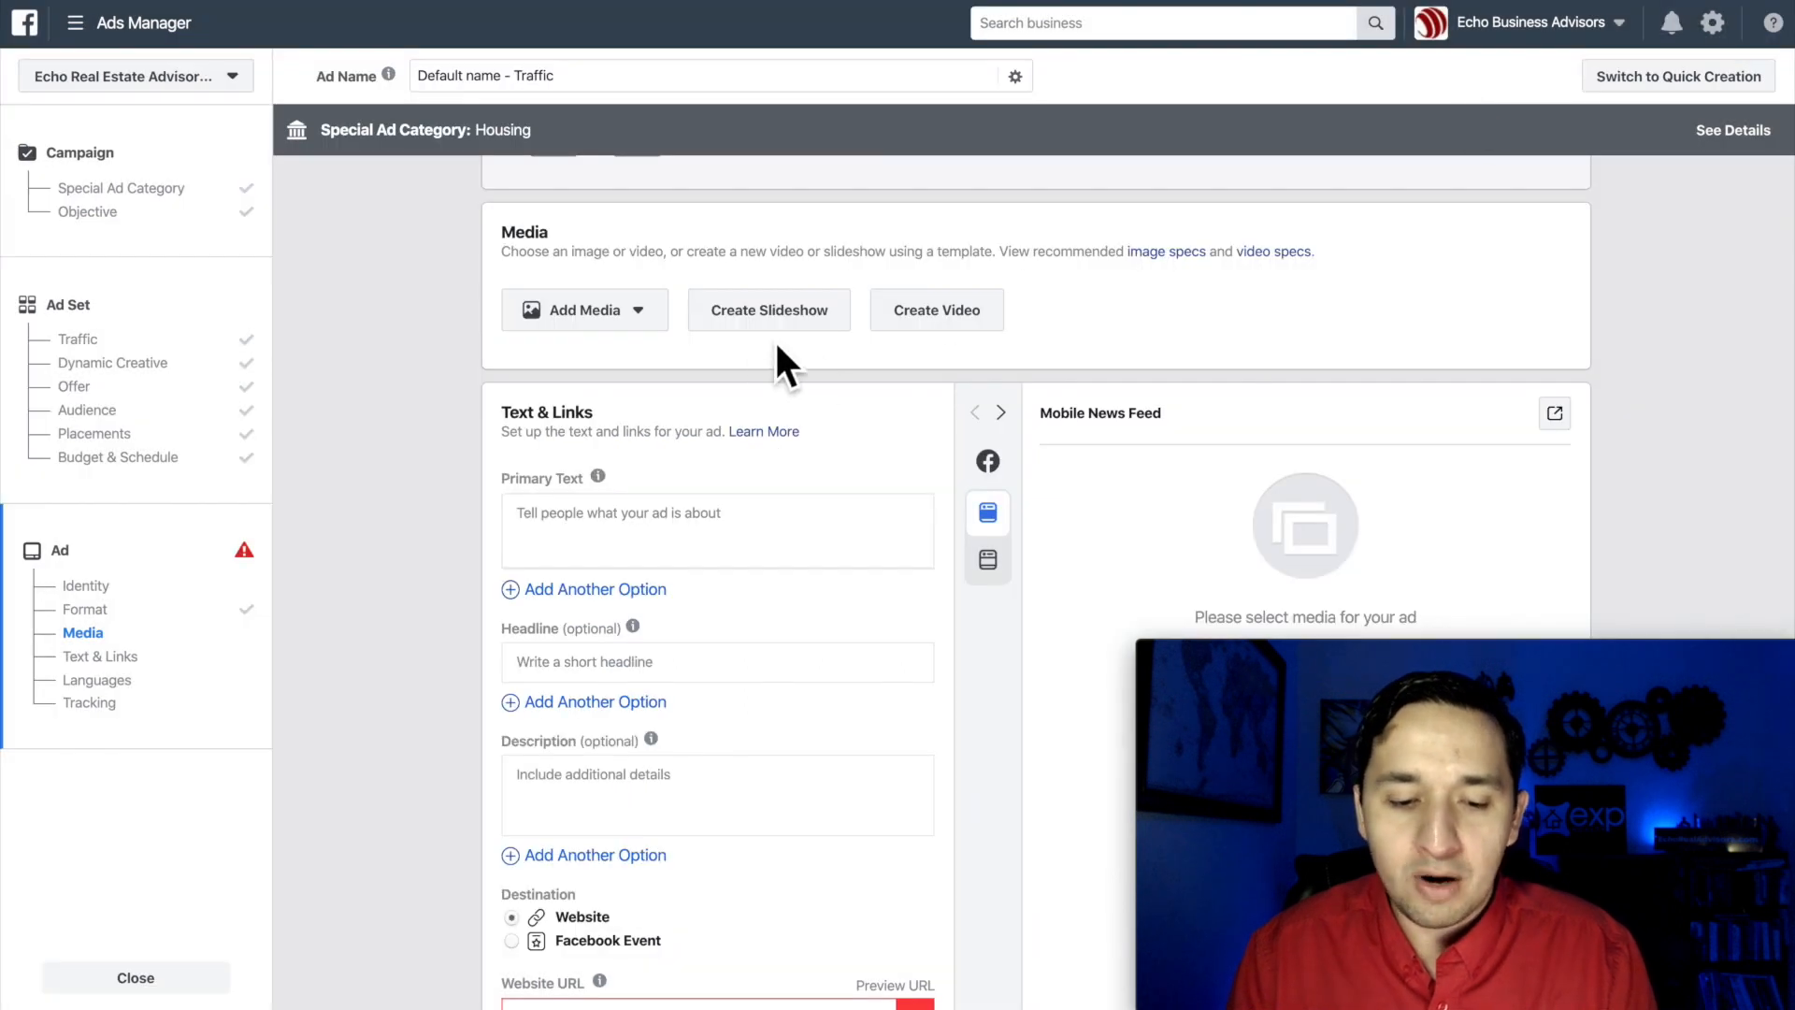
click(941, 312)
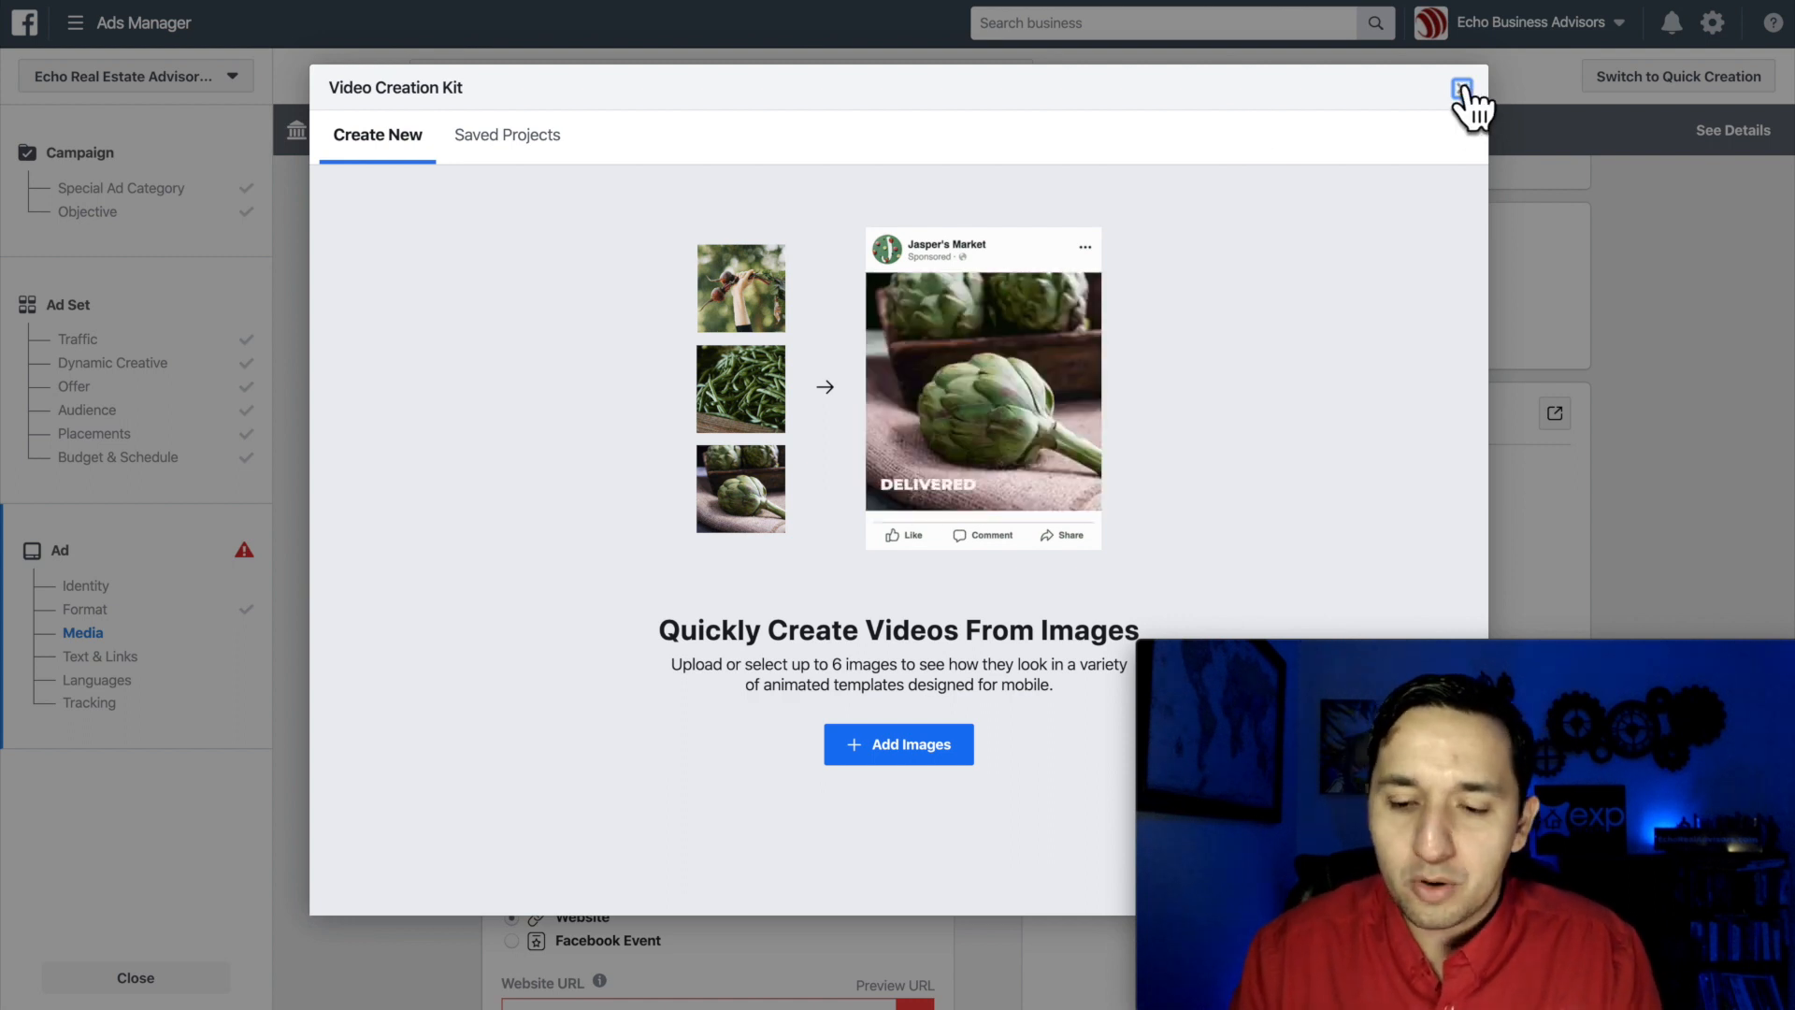
Step: Try the Collection format and examine its Storefront, Lookbook and Customer Acquisition Instant Experience templates
scroll(1082, 332, up, 5)
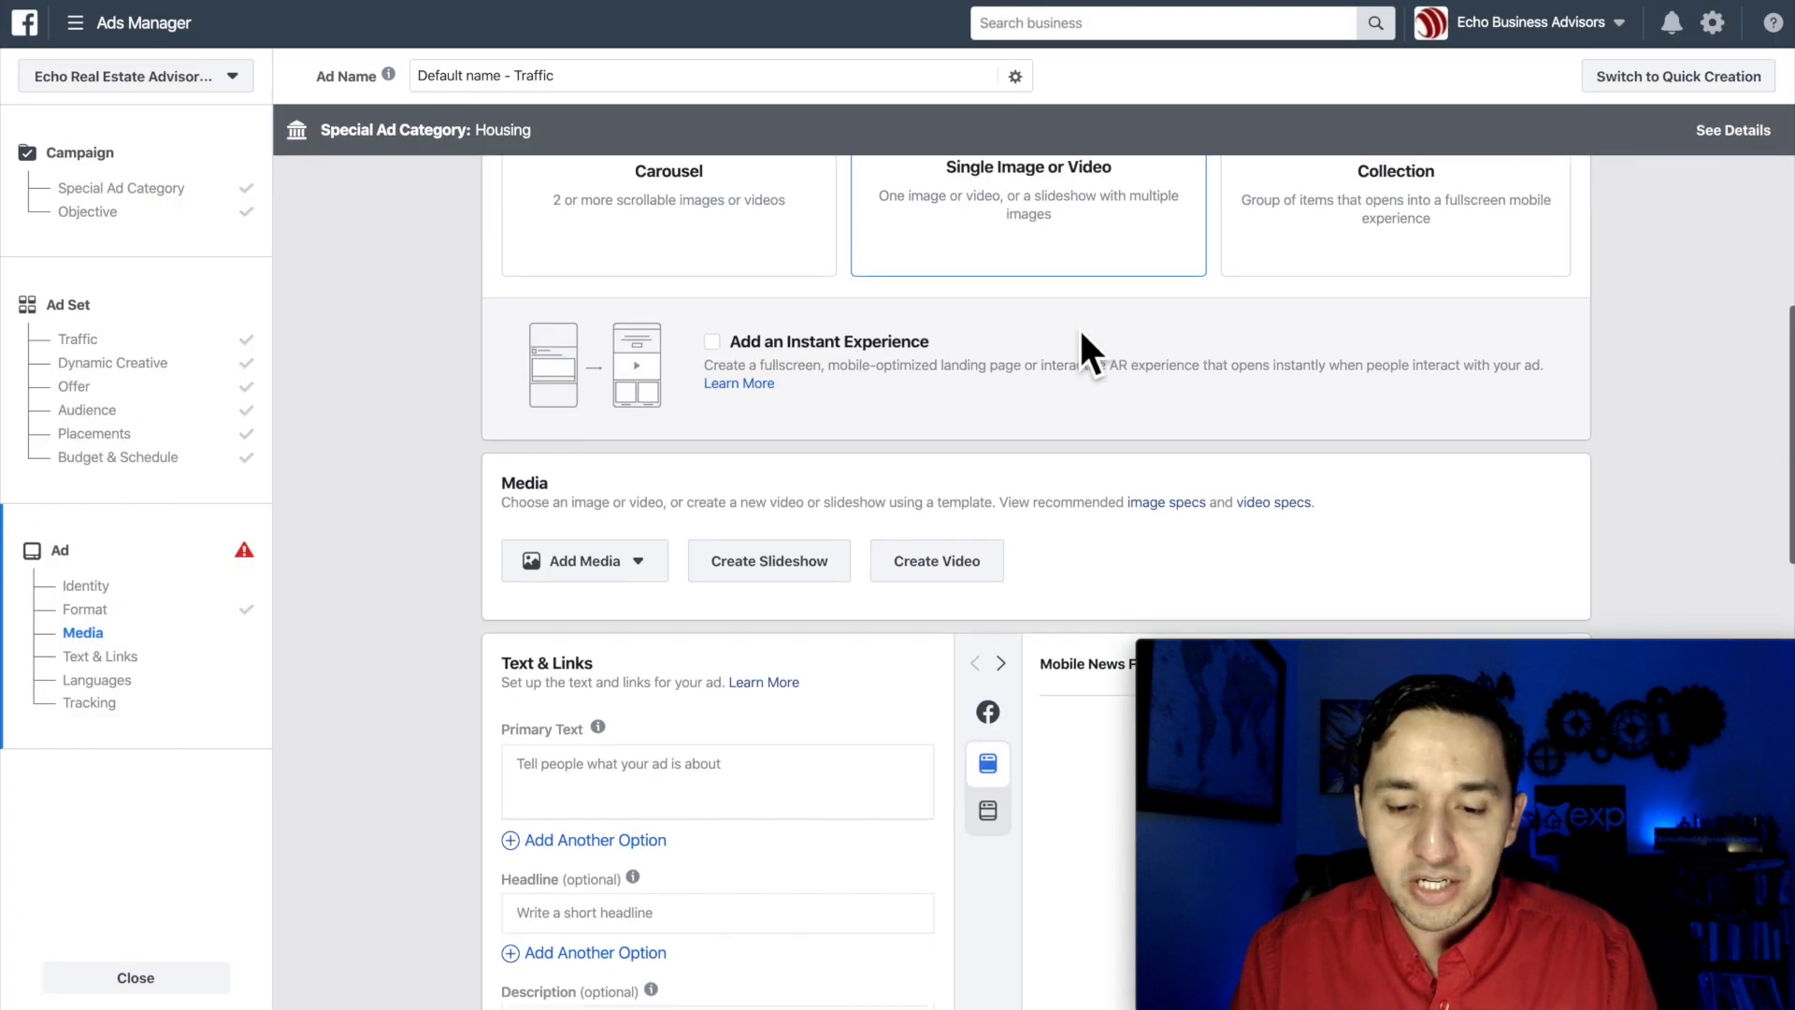
click(1445, 318)
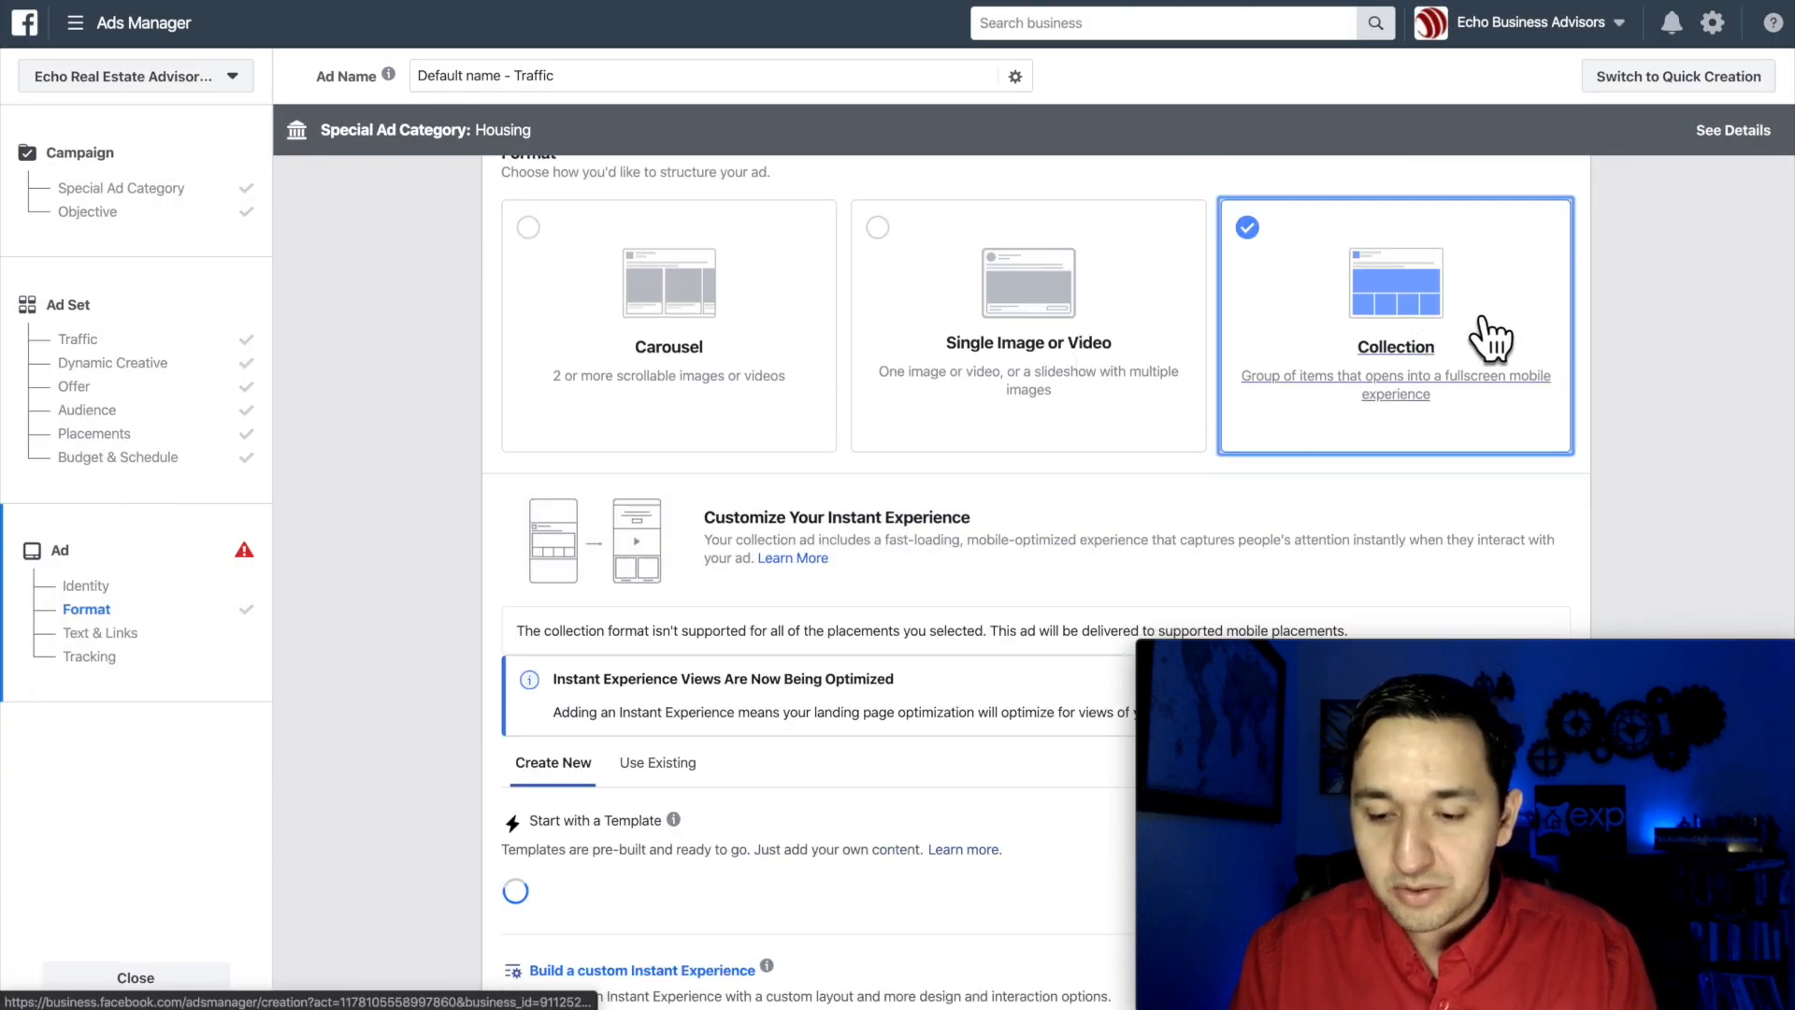
scroll(896, 569, down, 5)
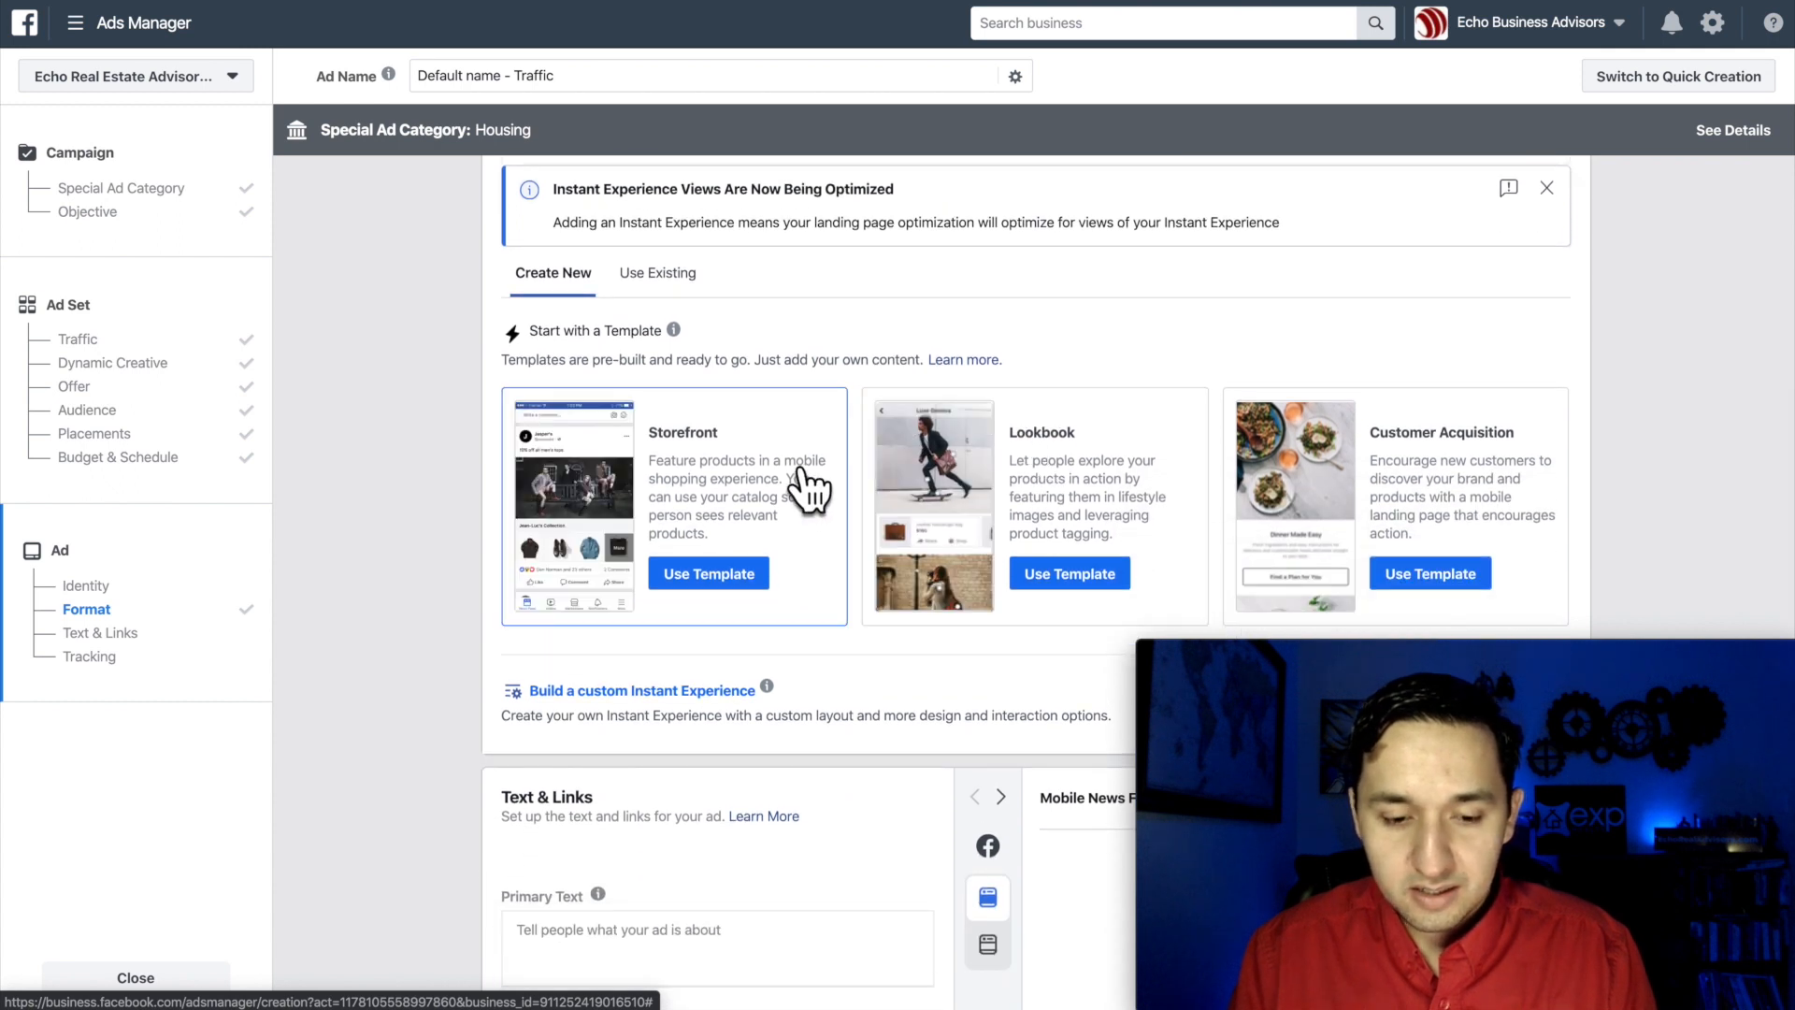
scroll(804, 487, down, 1)
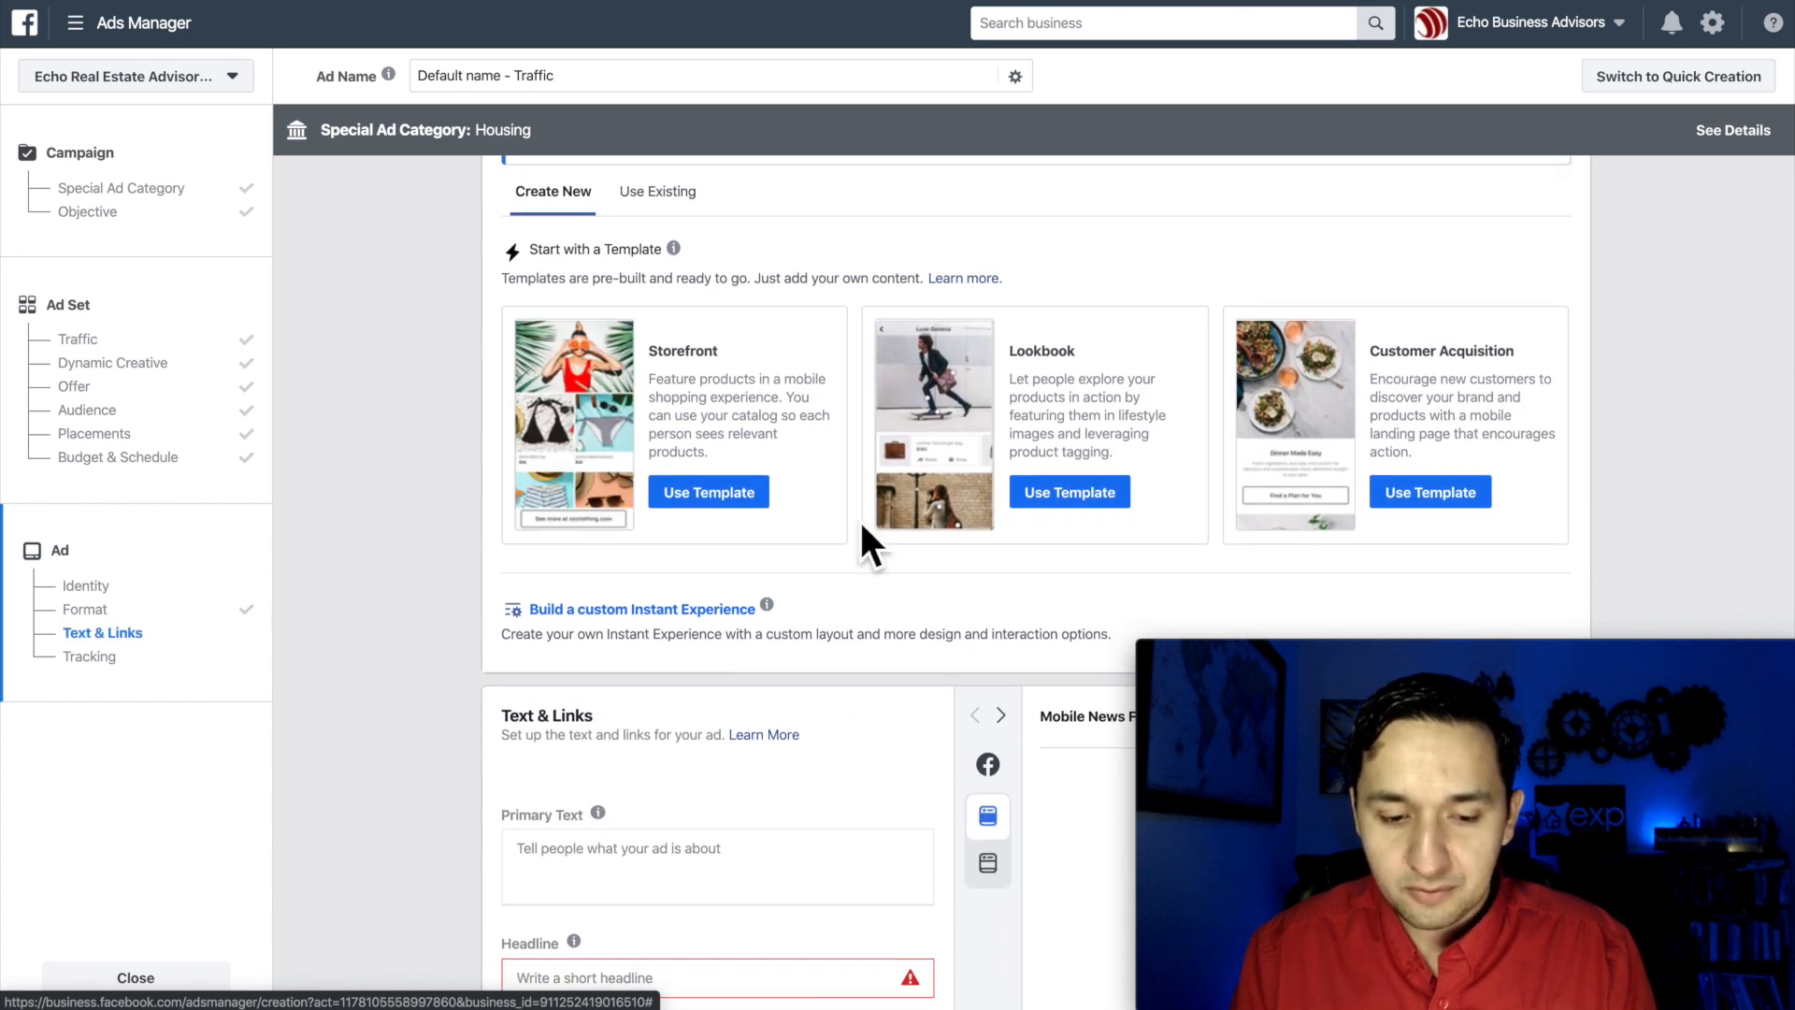
scroll(860, 524, down, 1)
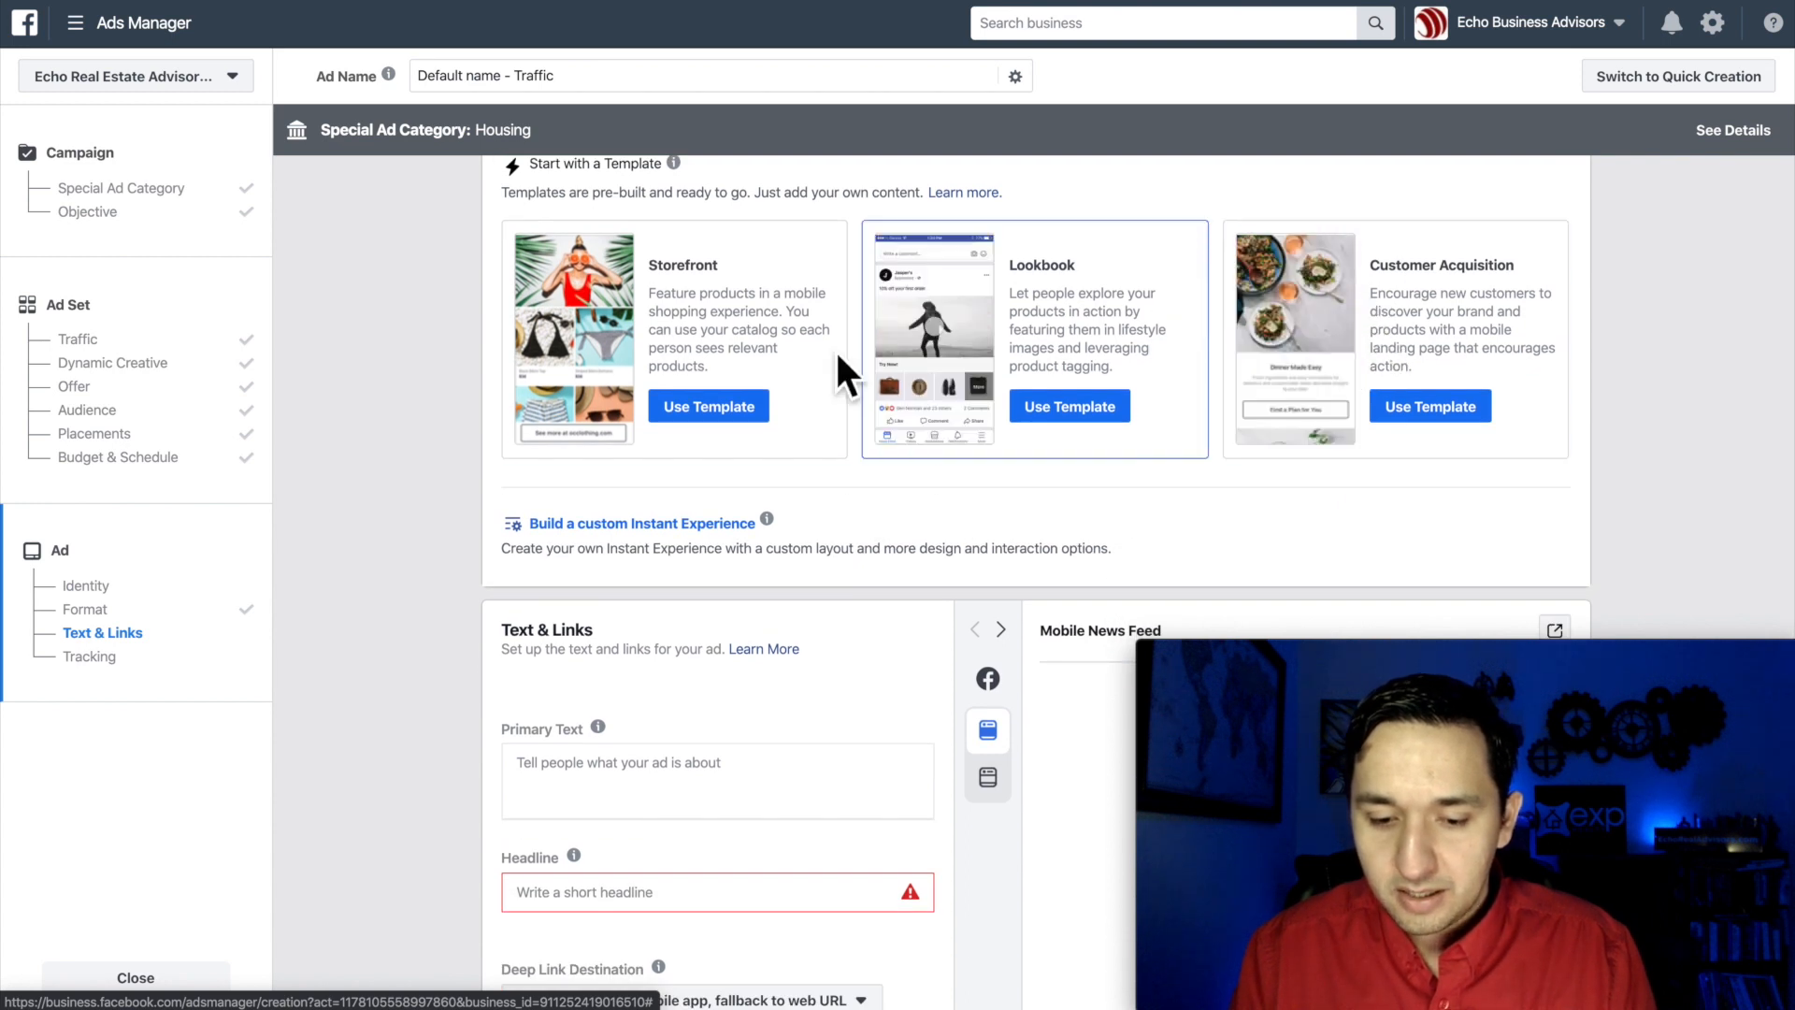
scroll(646, 353, down, 2)
scroll(625, 335, up, 6)
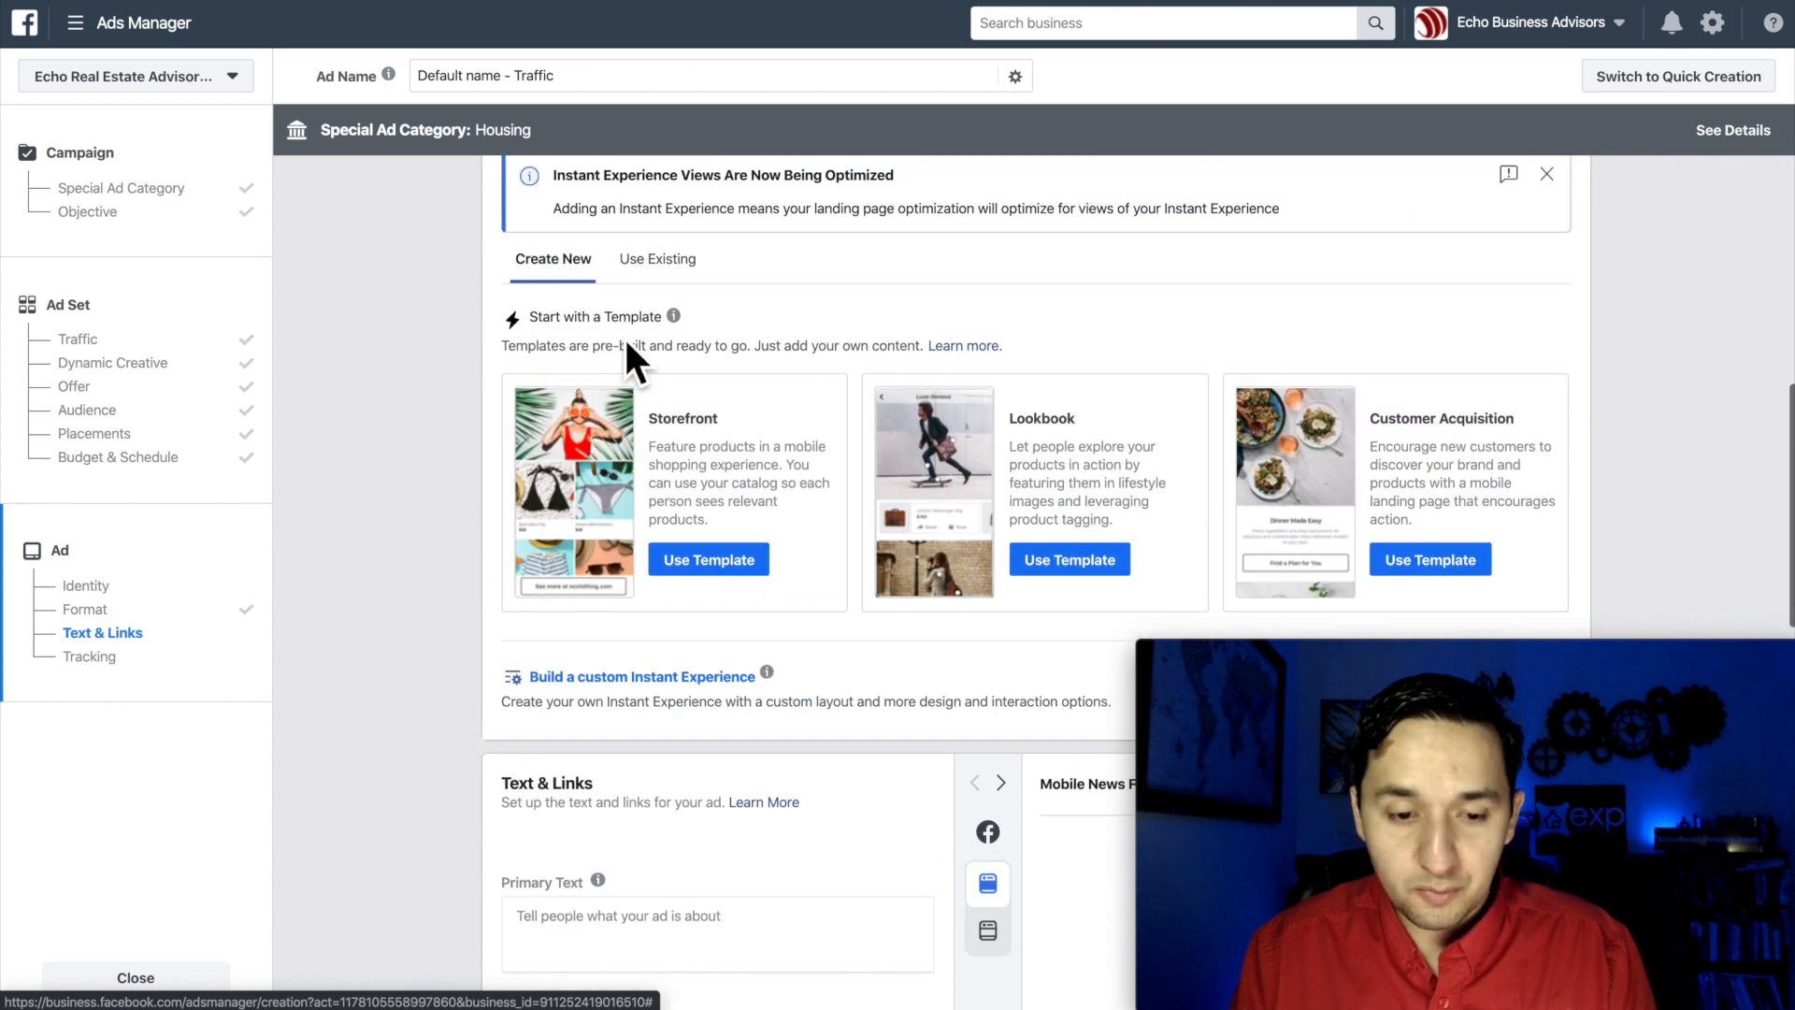
scroll(1219, 435, up, 3)
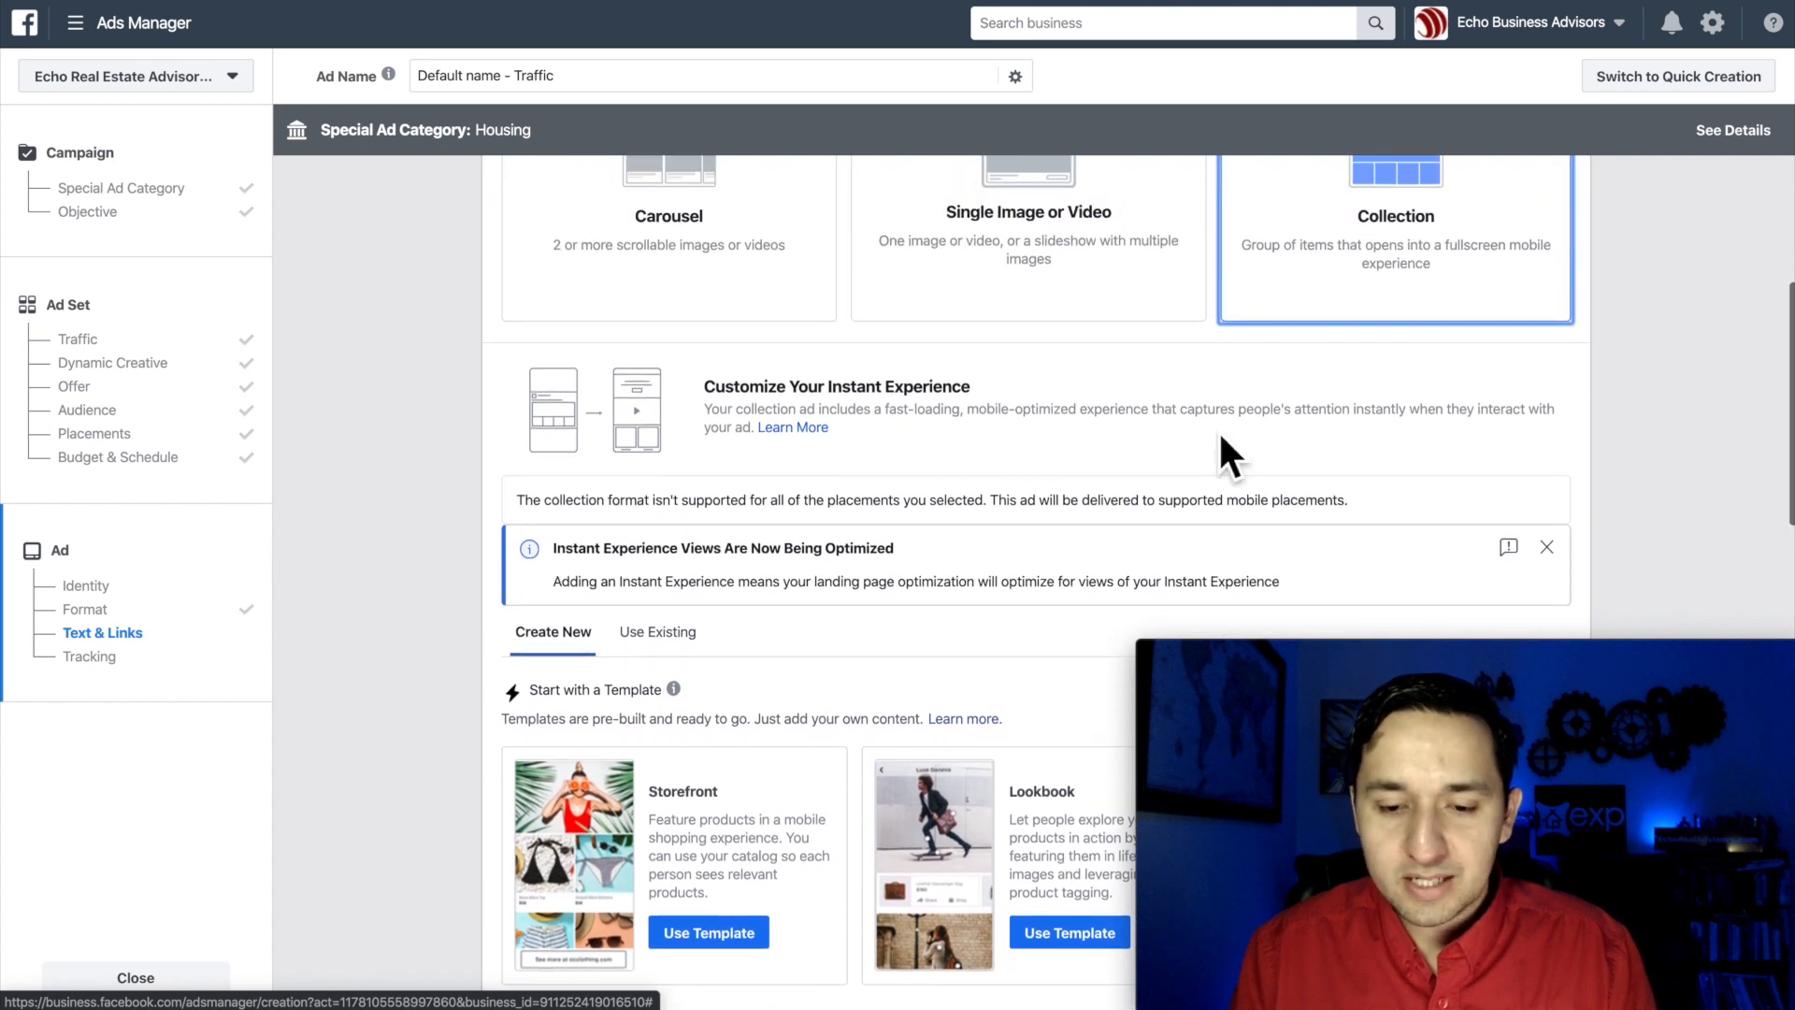
scroll(1157, 374, up, 1)
Step: Choose Single Image or Video as the ad's format instead of Collection
click(1011, 247)
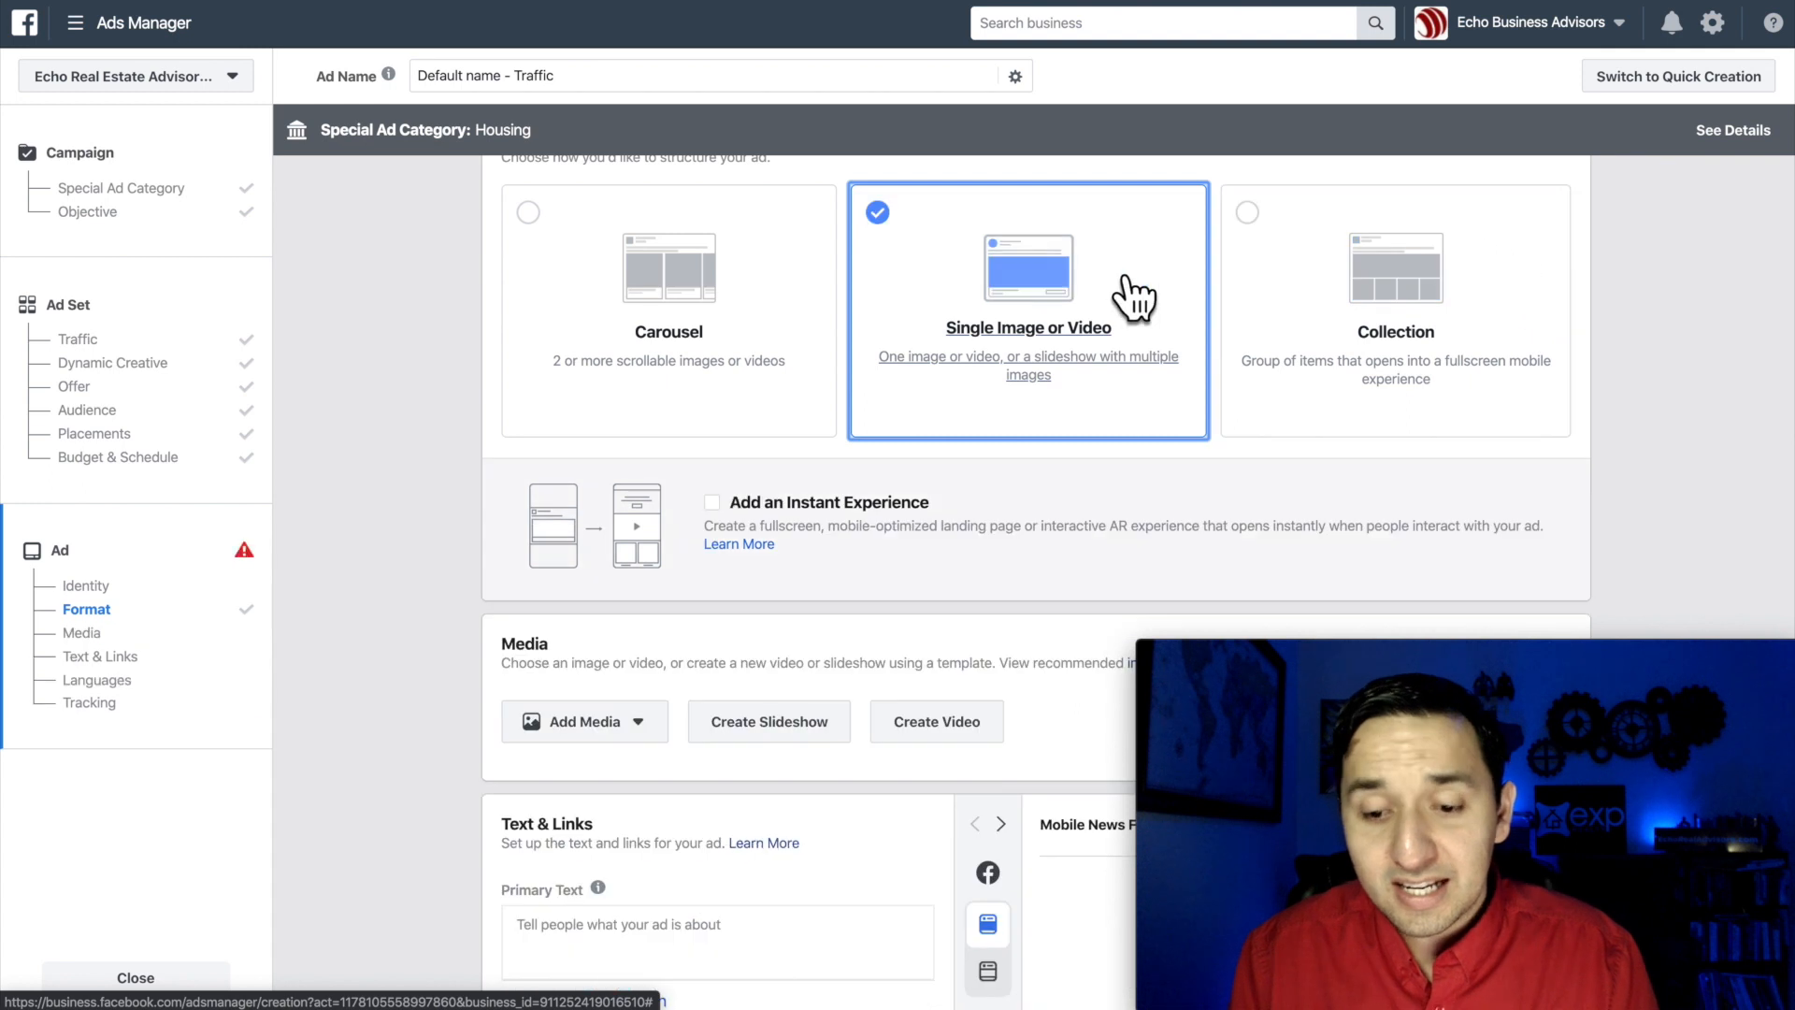
scroll(1487, 374, down, 3)
scroll(1125, 419, down, 4)
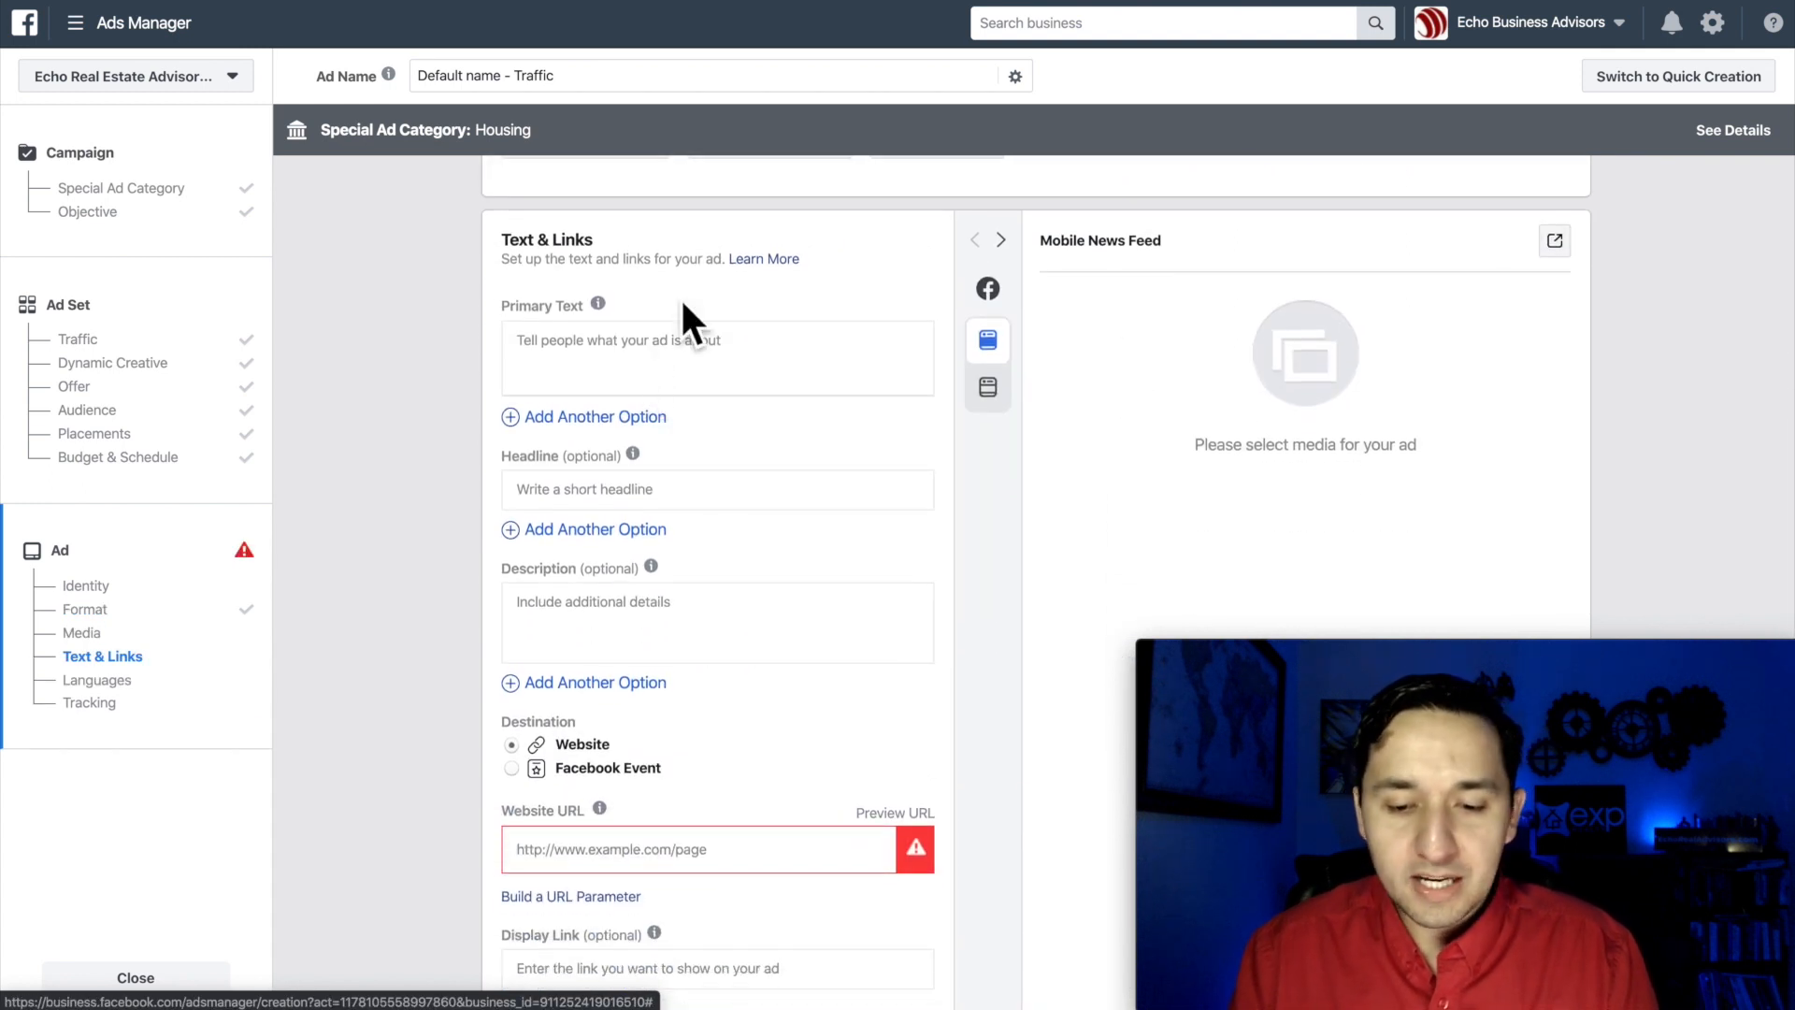
Step: Start adding an image to the ad's media and switch the image source to Stock Photos
scroll(681, 296, up, 2)
click(626, 260)
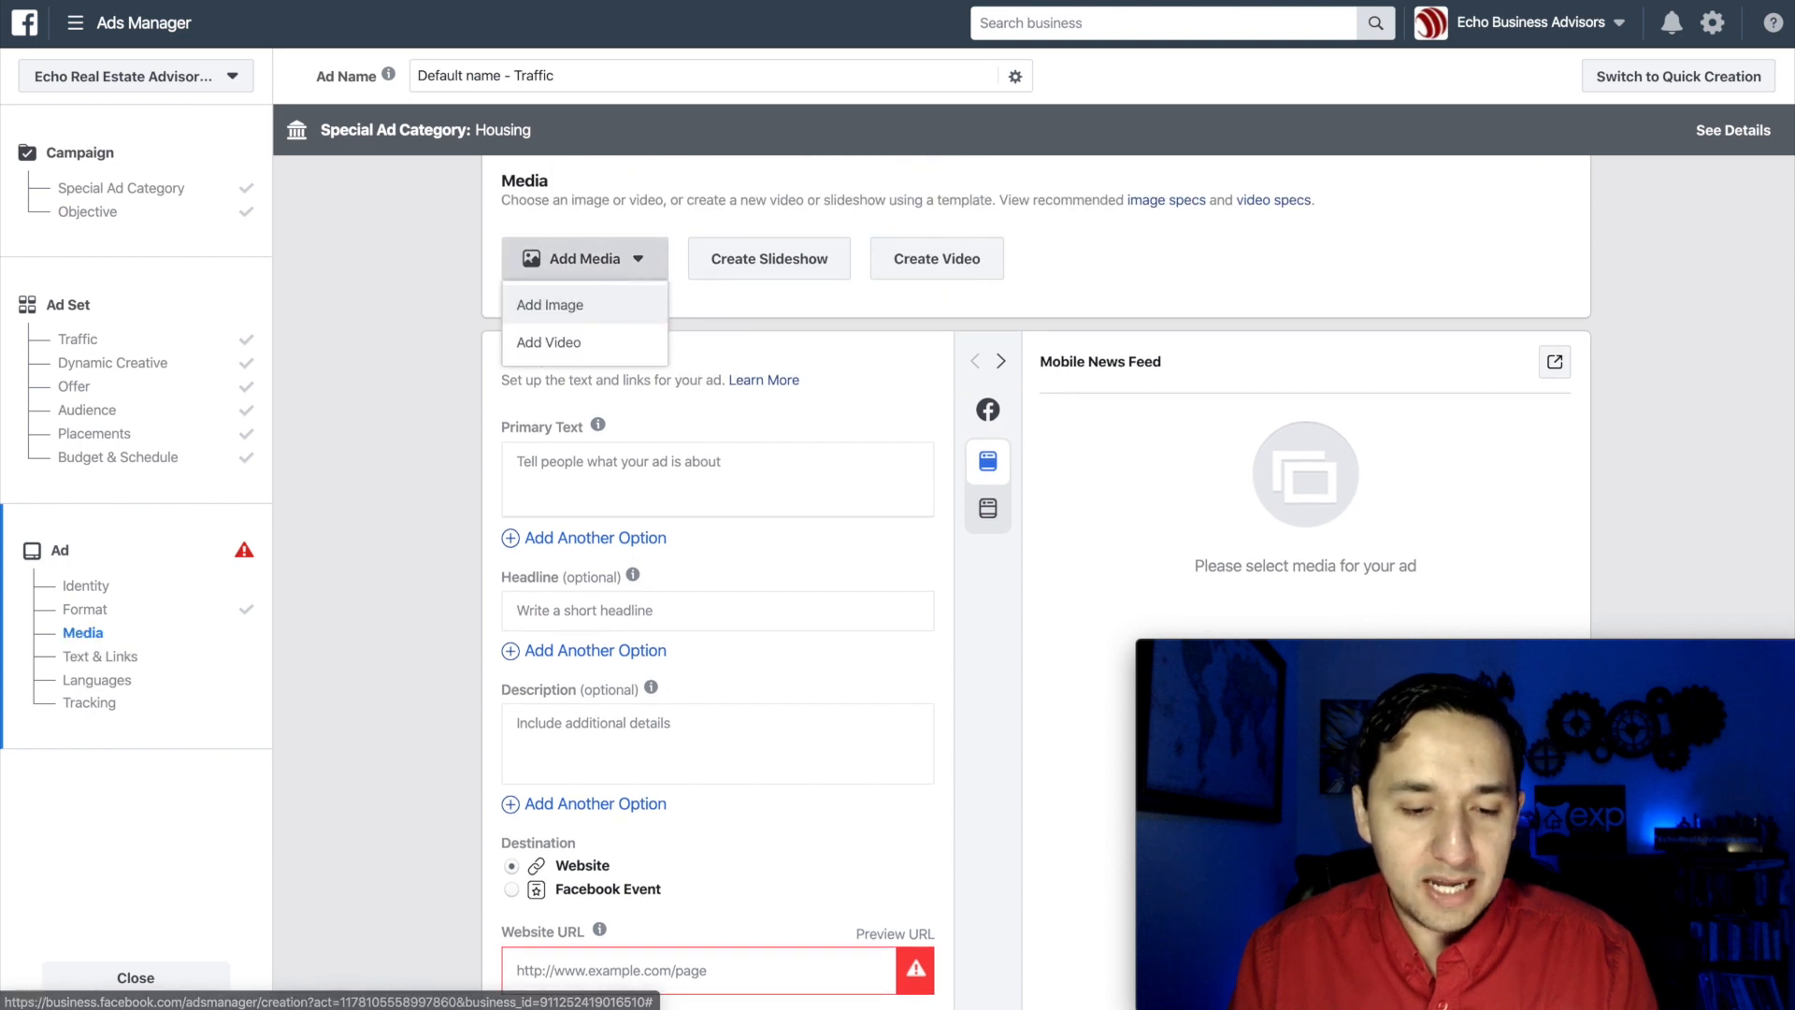
click(552, 302)
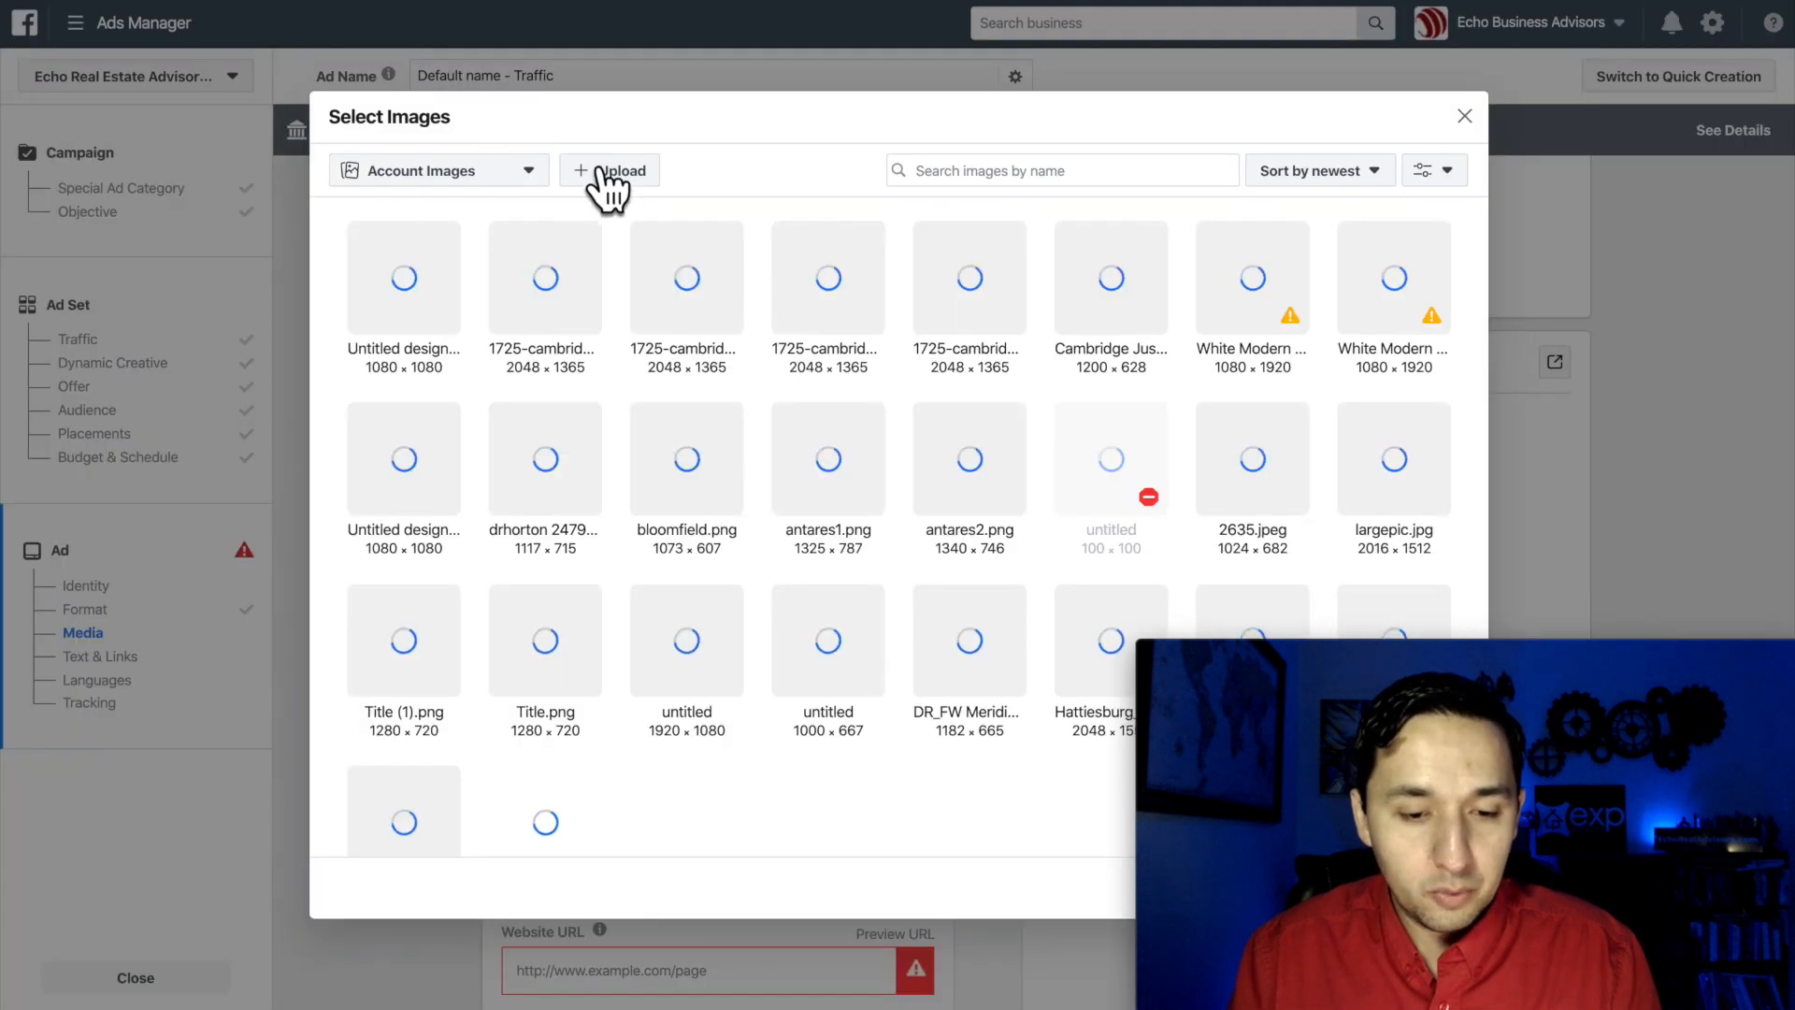
click(430, 185)
click(423, 292)
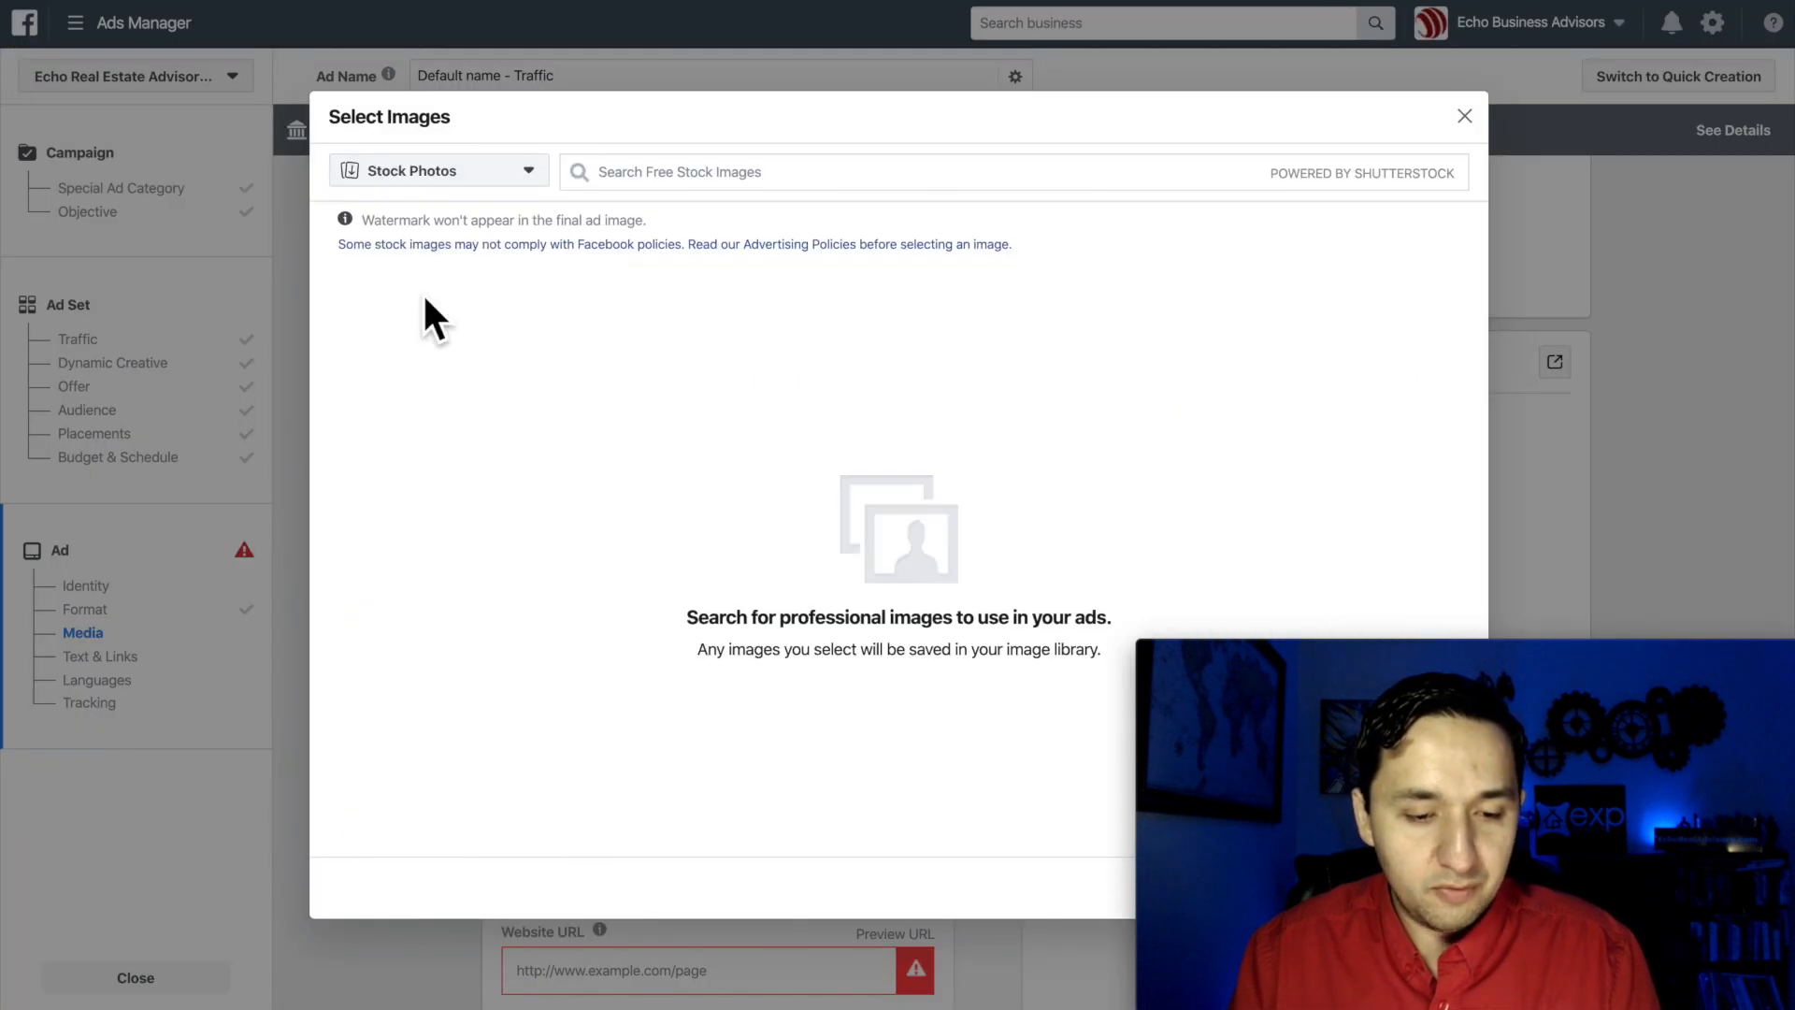
Step: Search the stock photos for "house" and add the picture of the two-storey house with a front porch as the ad's image
text(house)
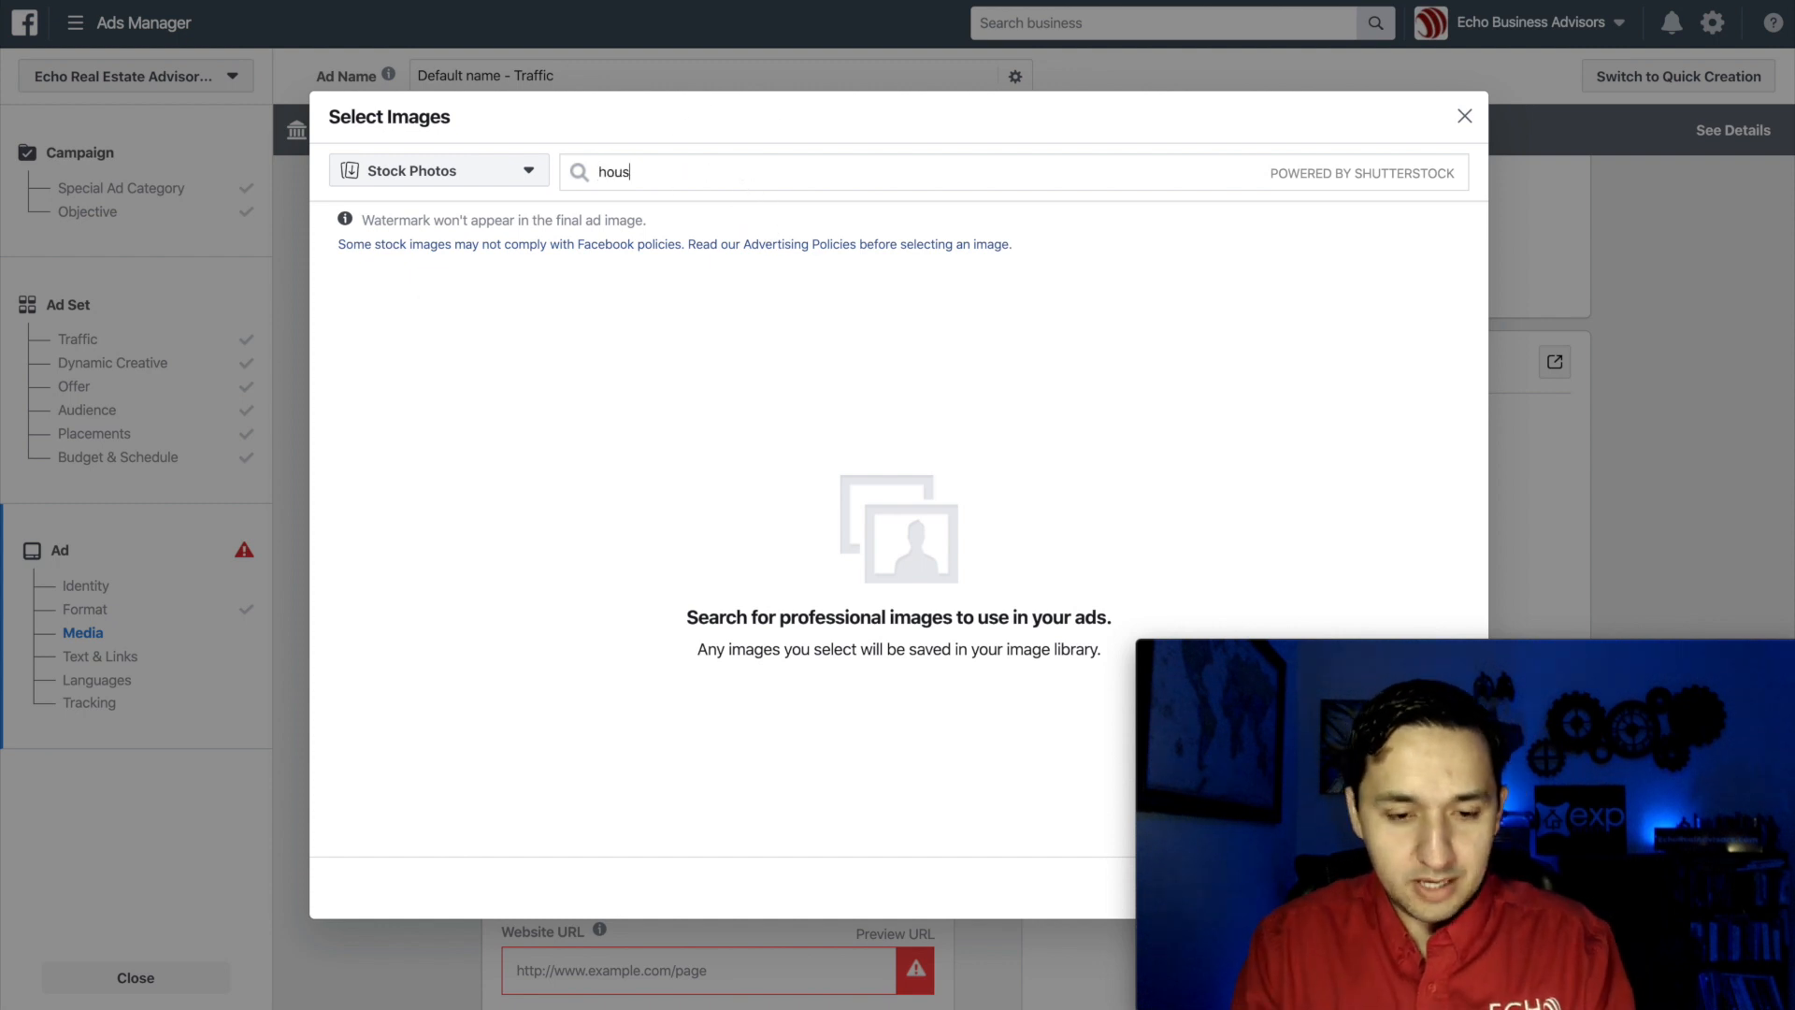
key(Return)
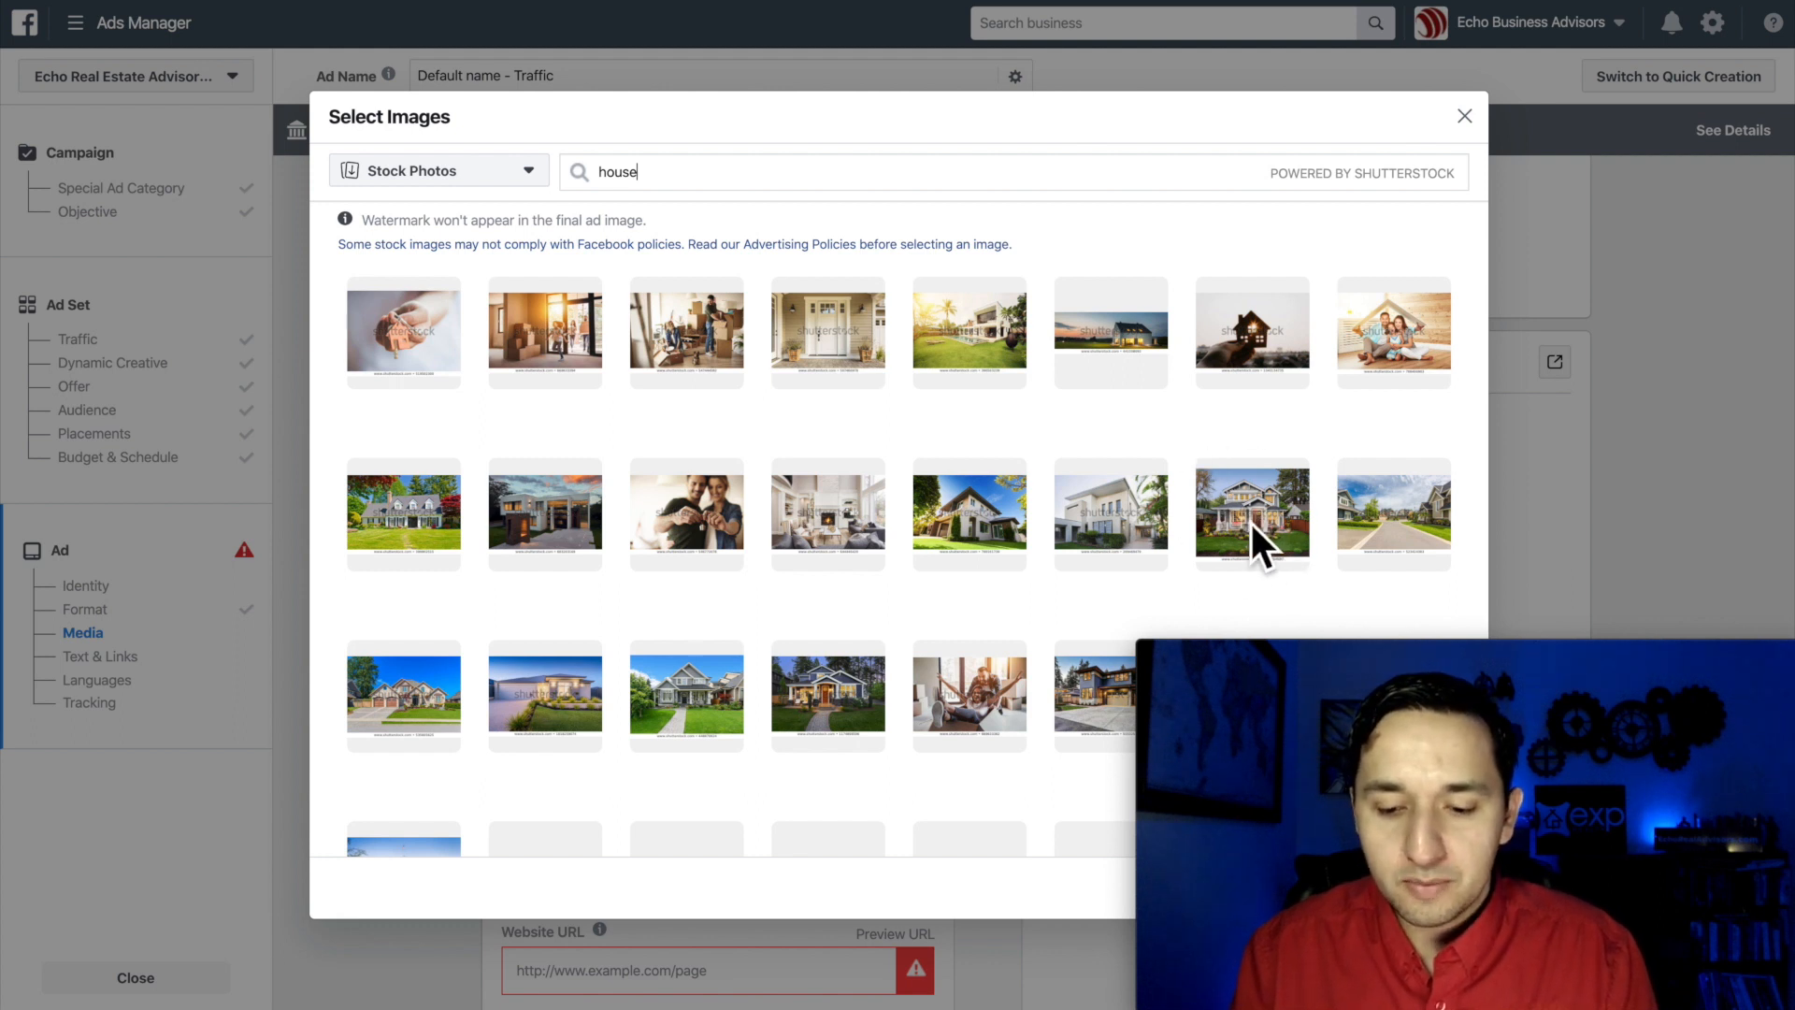
scroll(1251, 523, down, 1)
click(1242, 460)
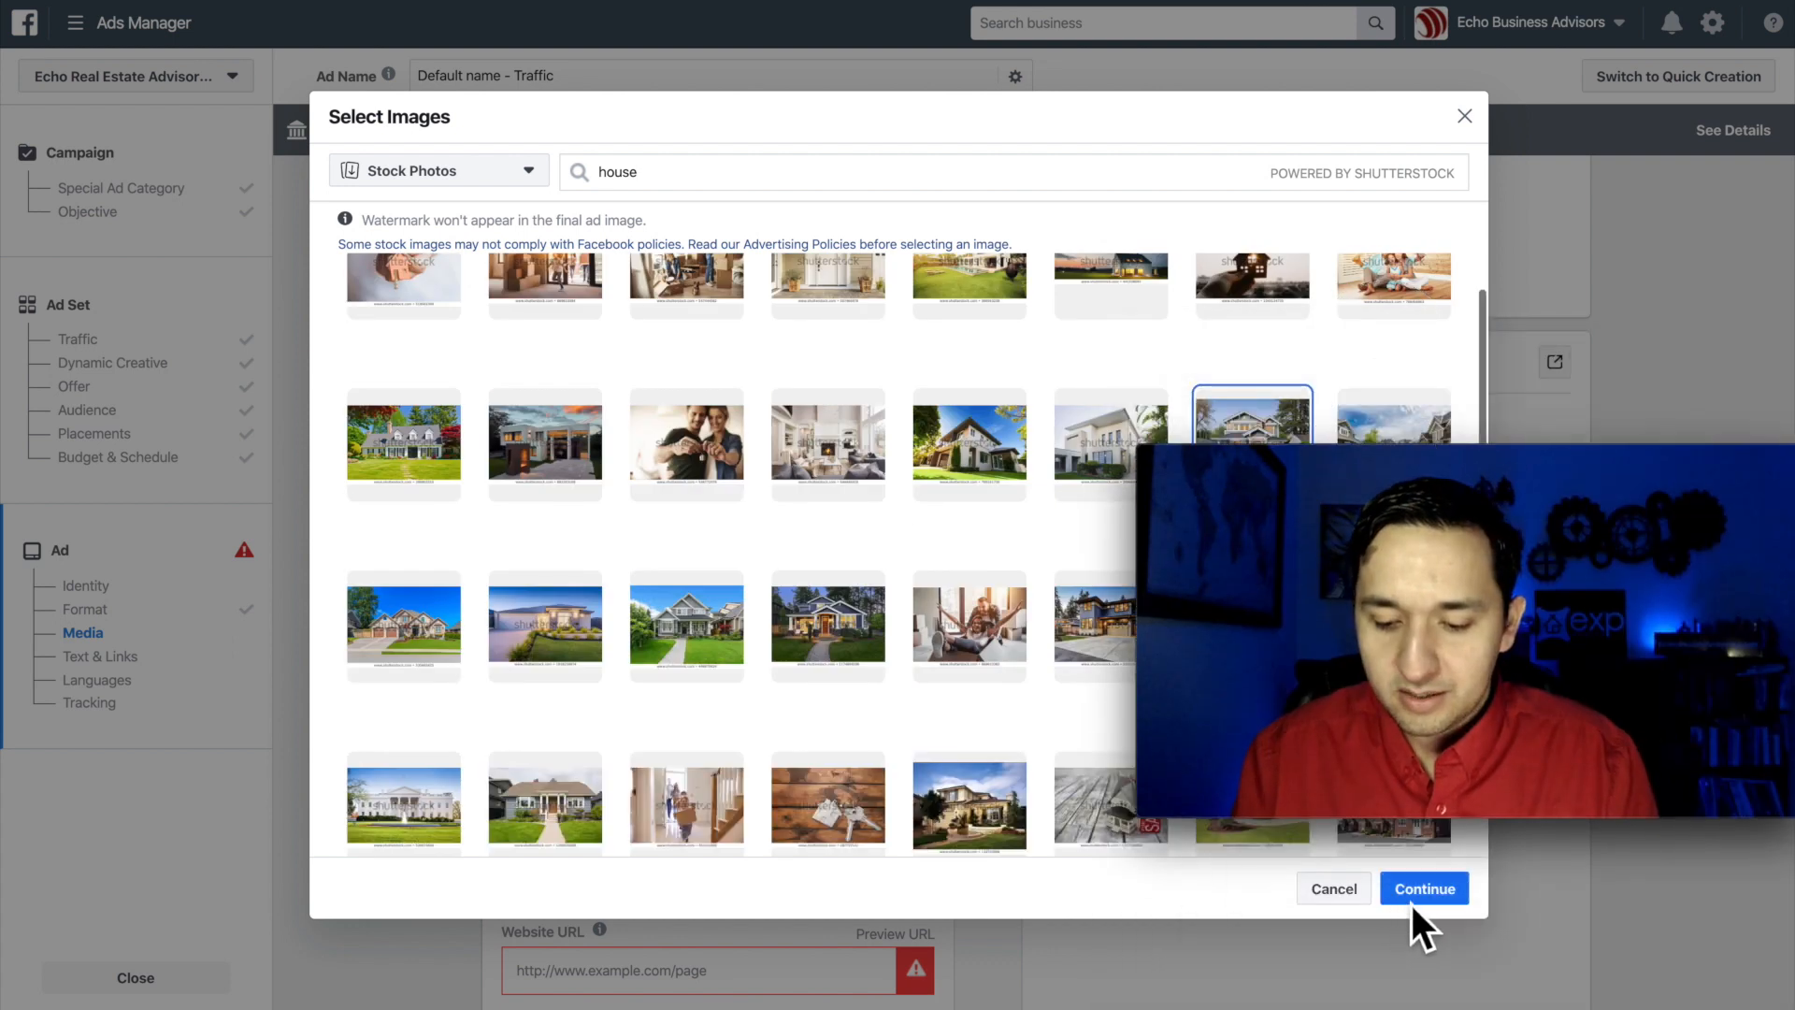
click(1421, 891)
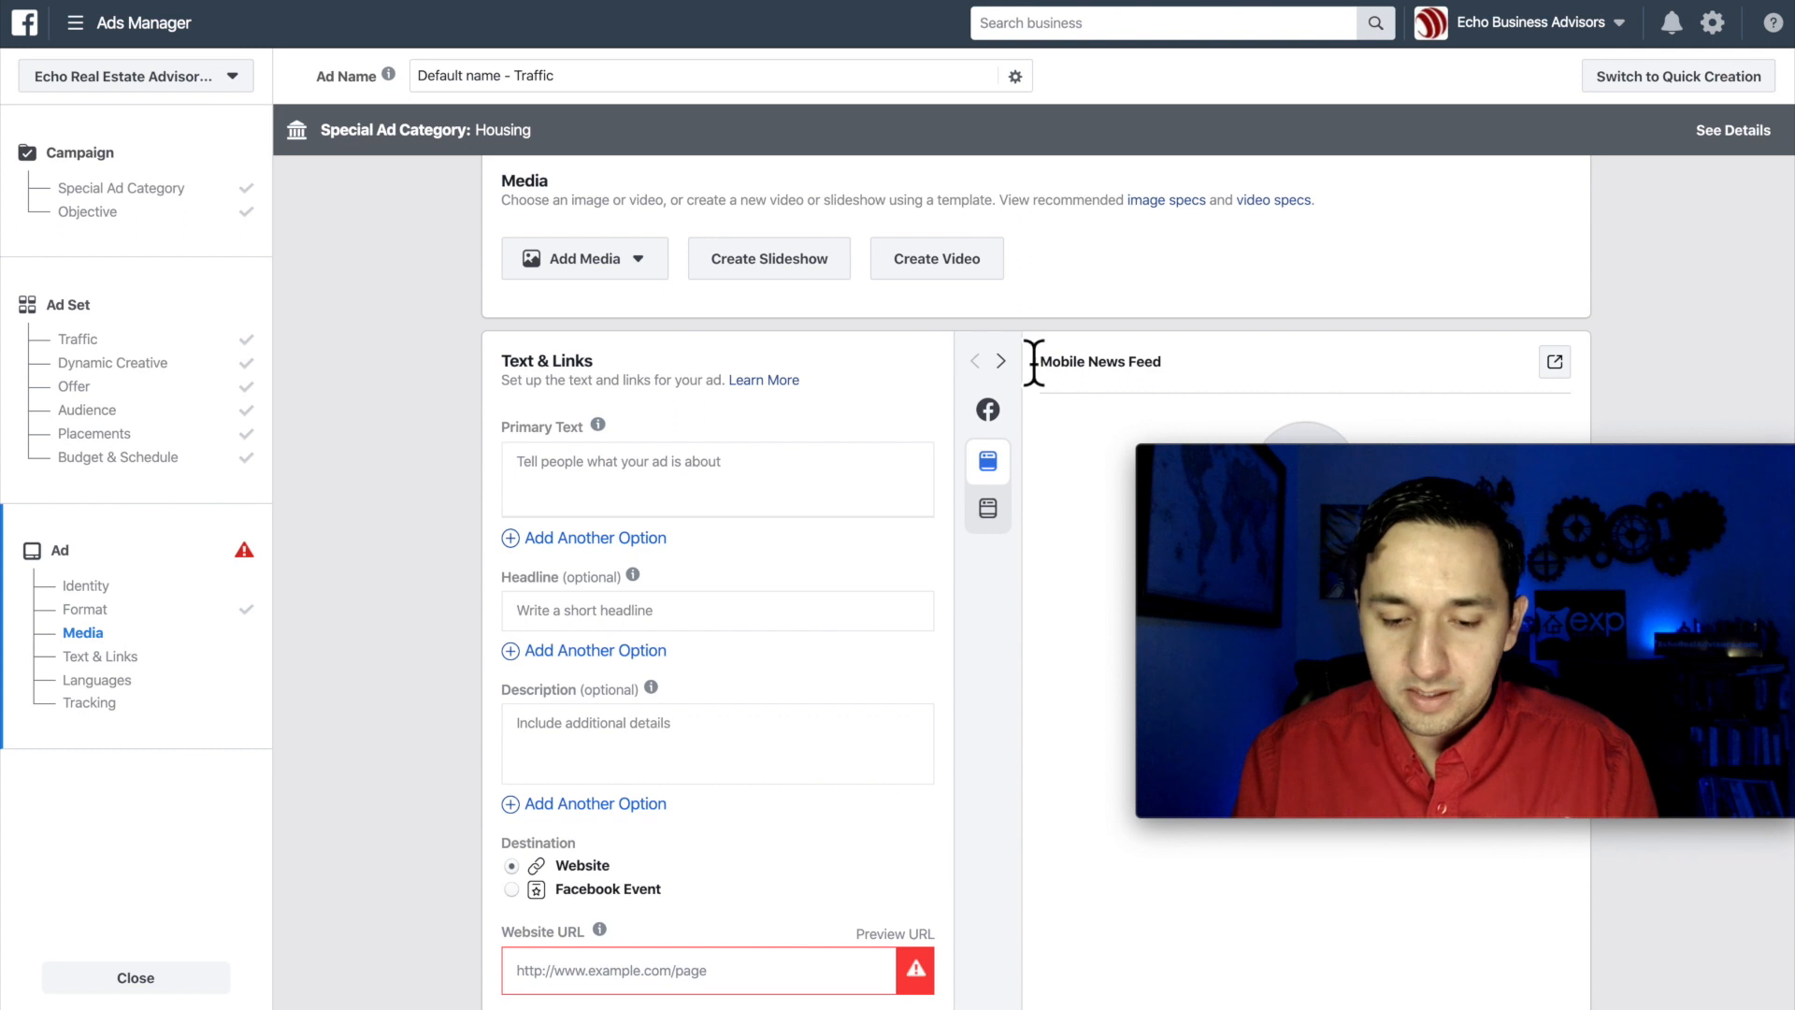
Step: Reload the ad's Mobile News Feed preview to check how the chosen house image looks
drag(1547, 468, 1558, 687)
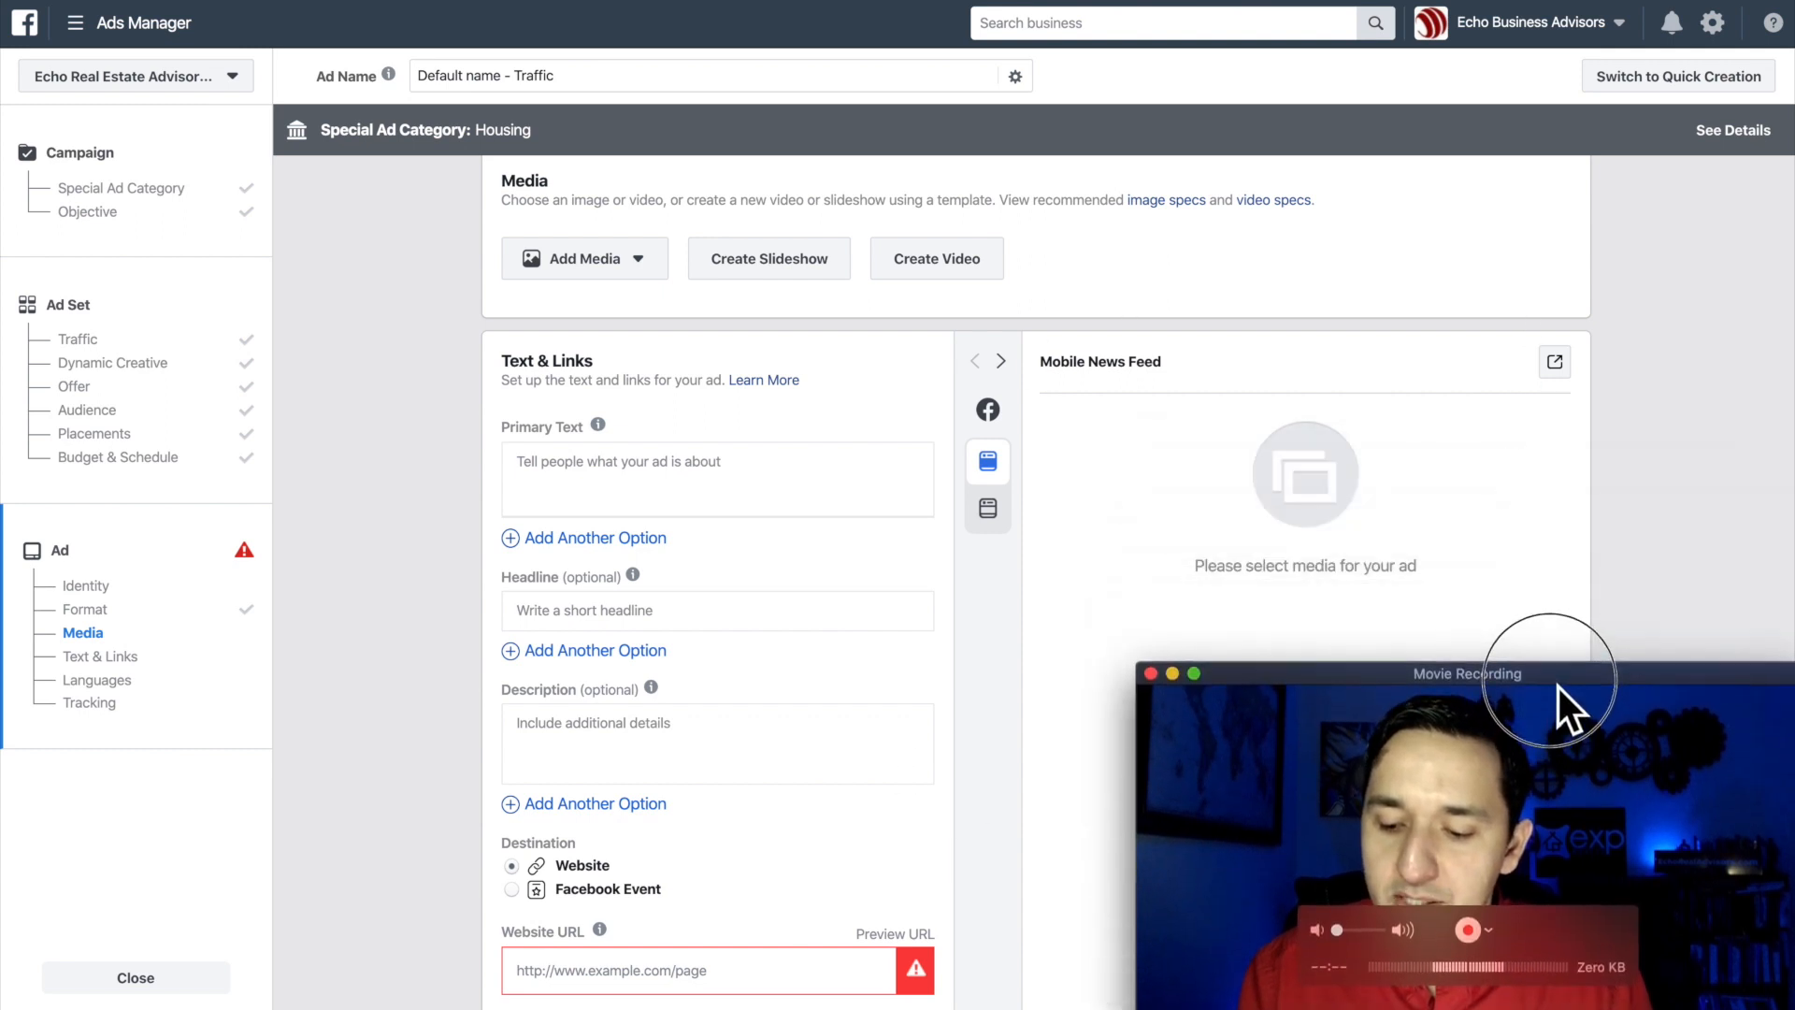
drag(1373, 689, 1374, 671)
scroll(458, 526, down, 5)
scroll(1298, 374, up, 2)
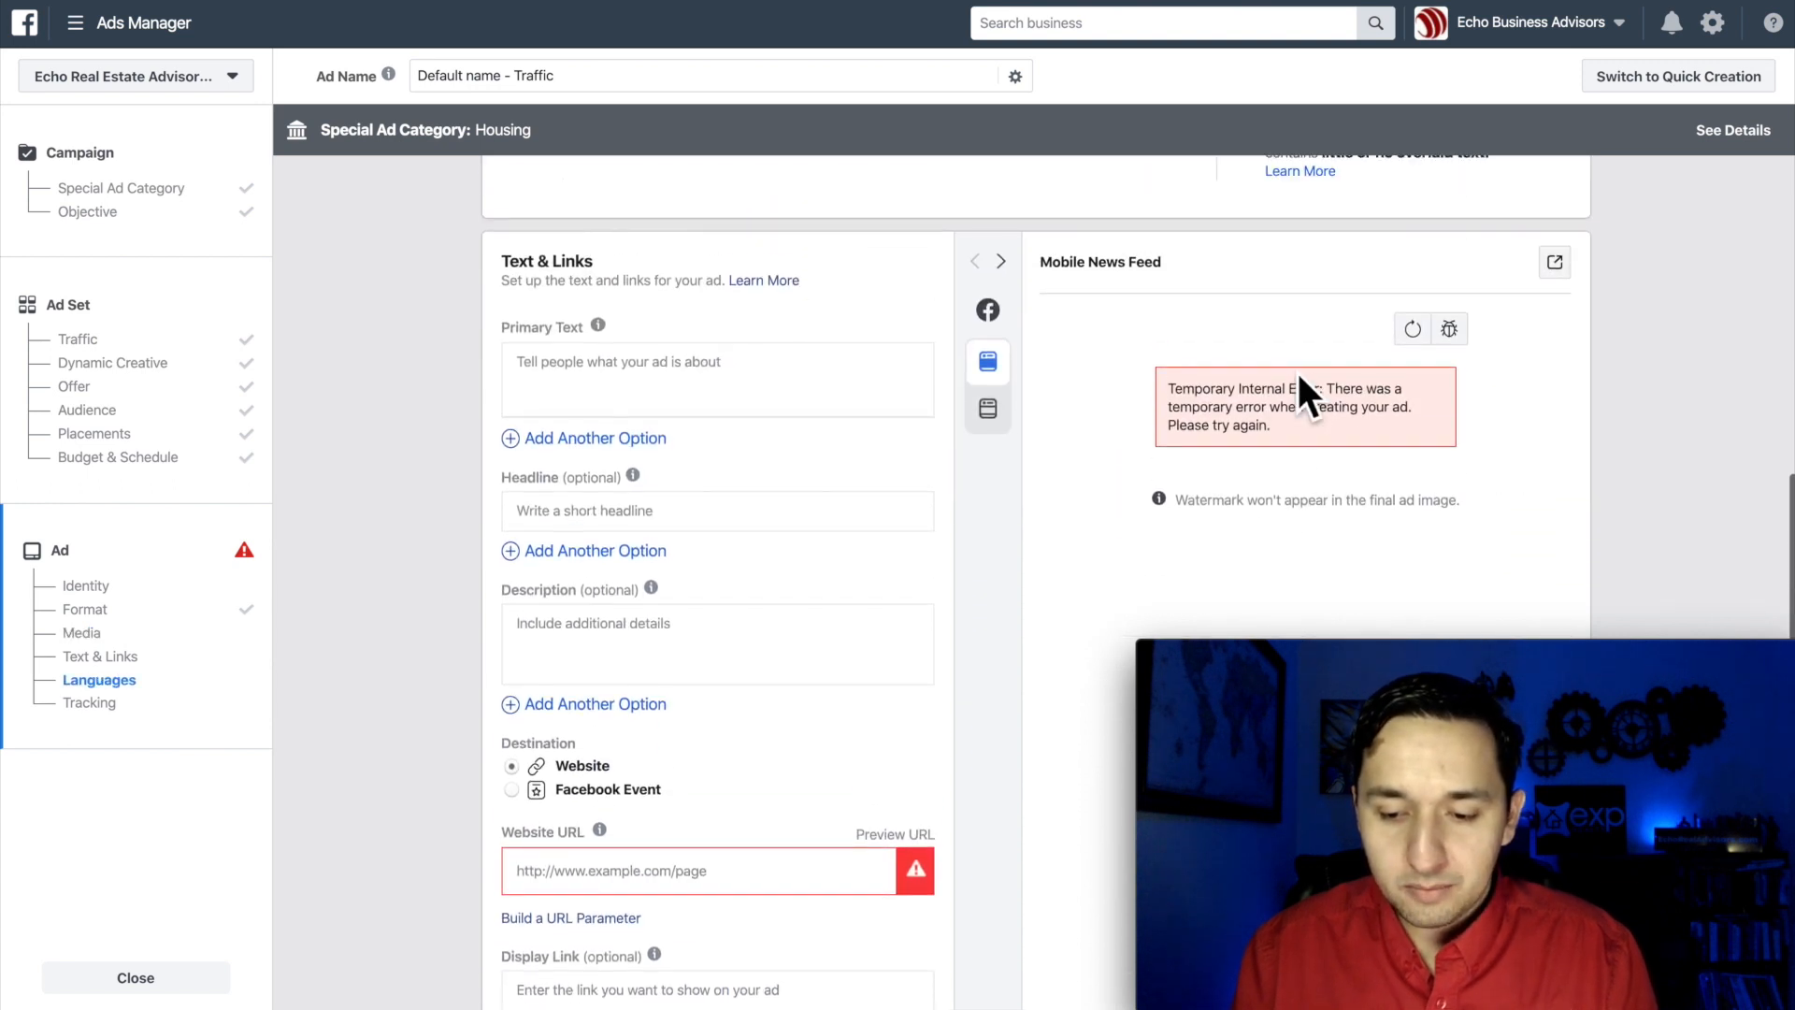
click(1414, 353)
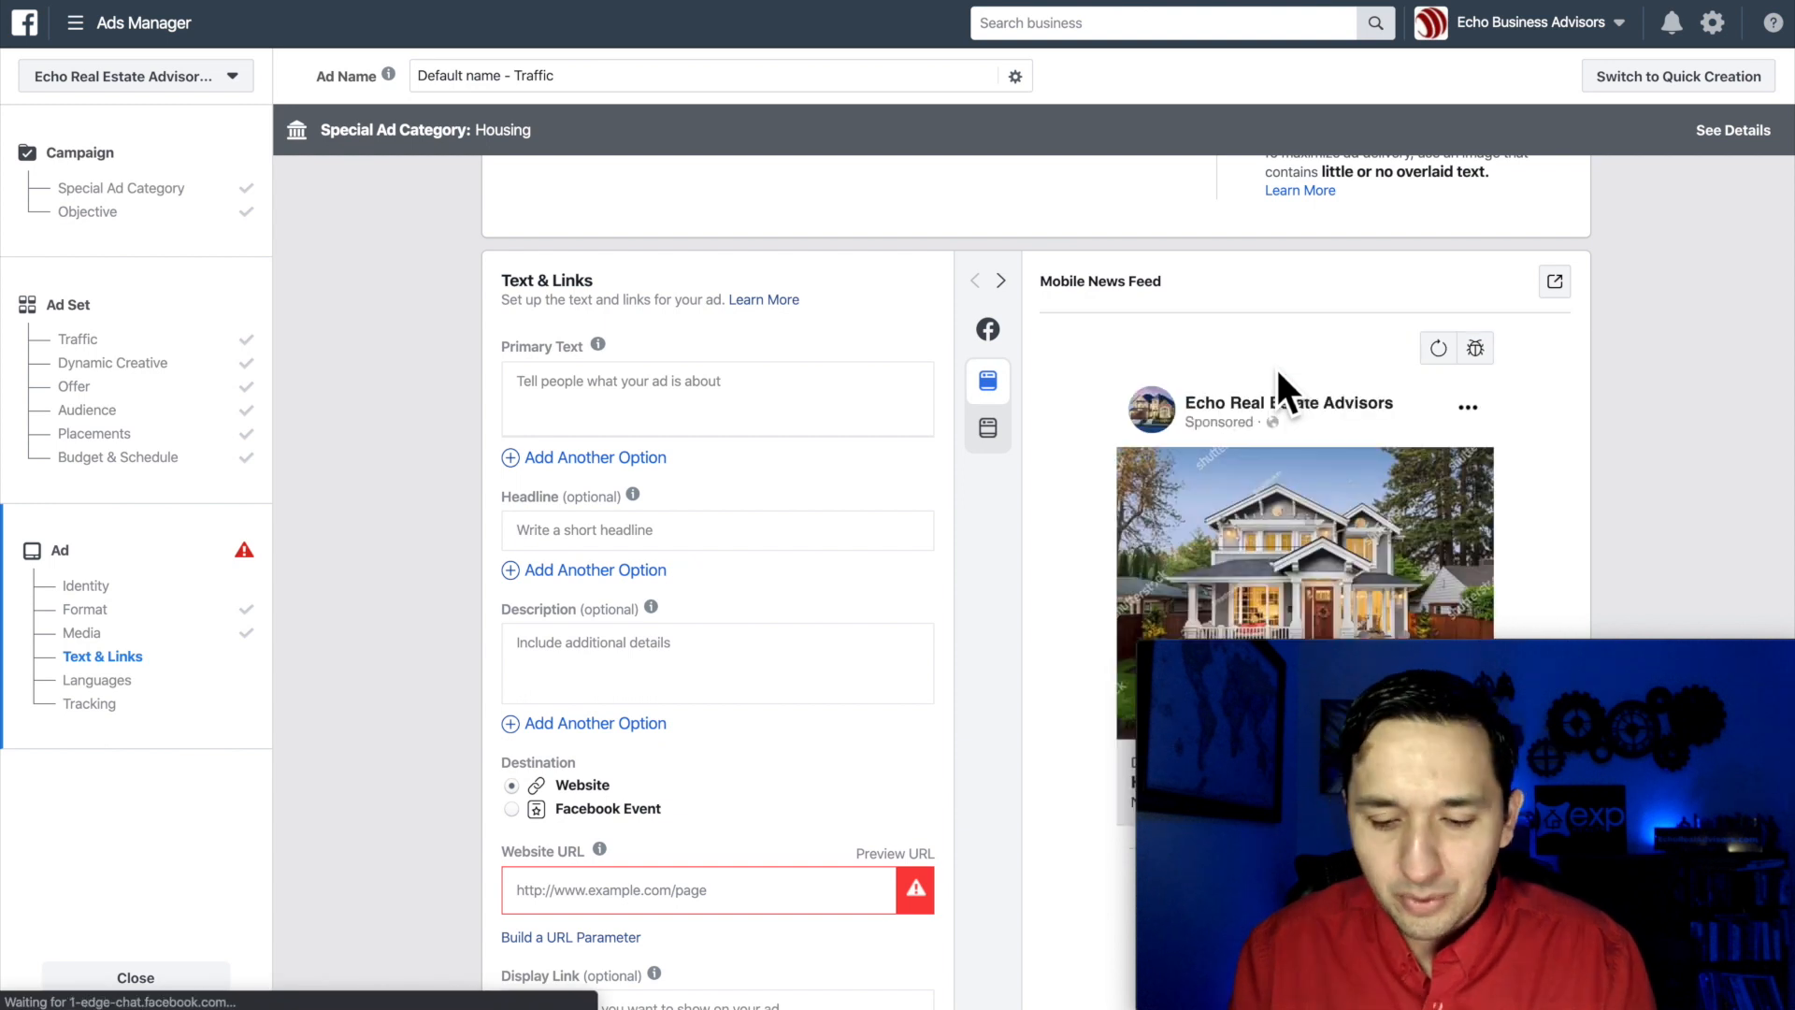
Step: Enter the primary text "{attention grabber} amazing property in {city/neighborhood}", "{unique feature to property}" and "Click "Learn More" for {lead magnet}" on separate lines
scroll(641, 300, down, 1)
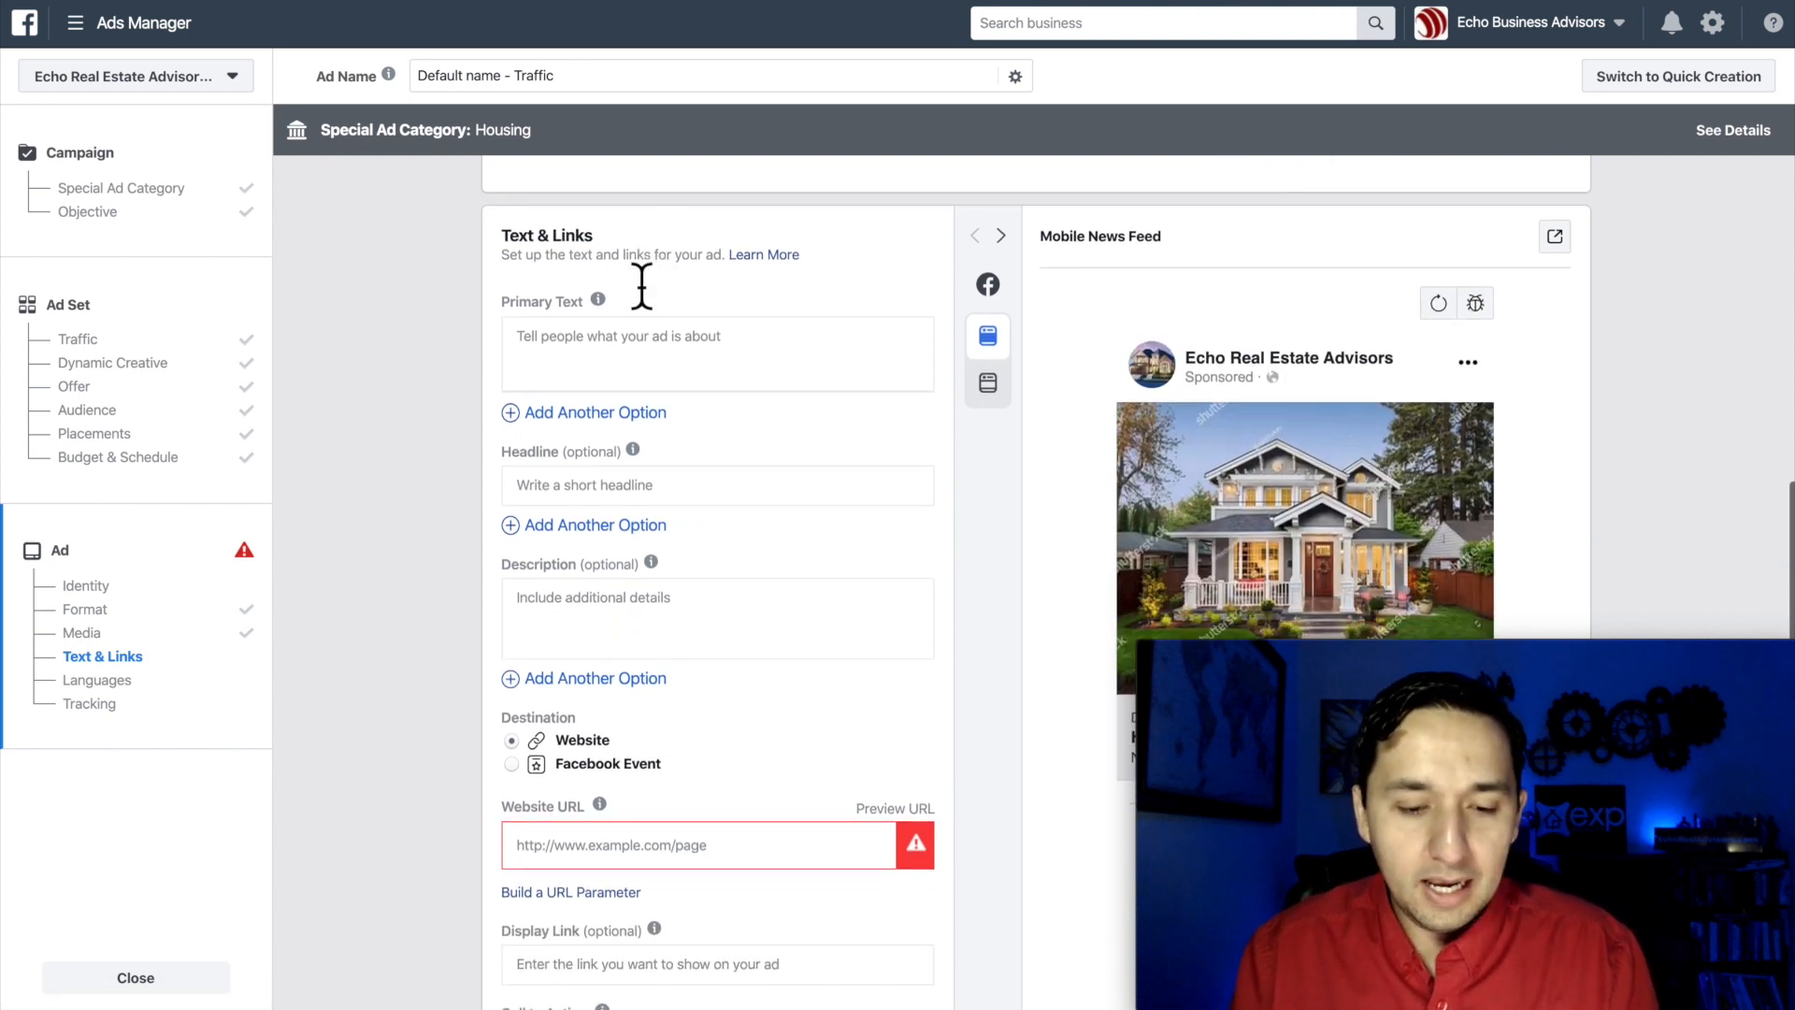
click(625, 385)
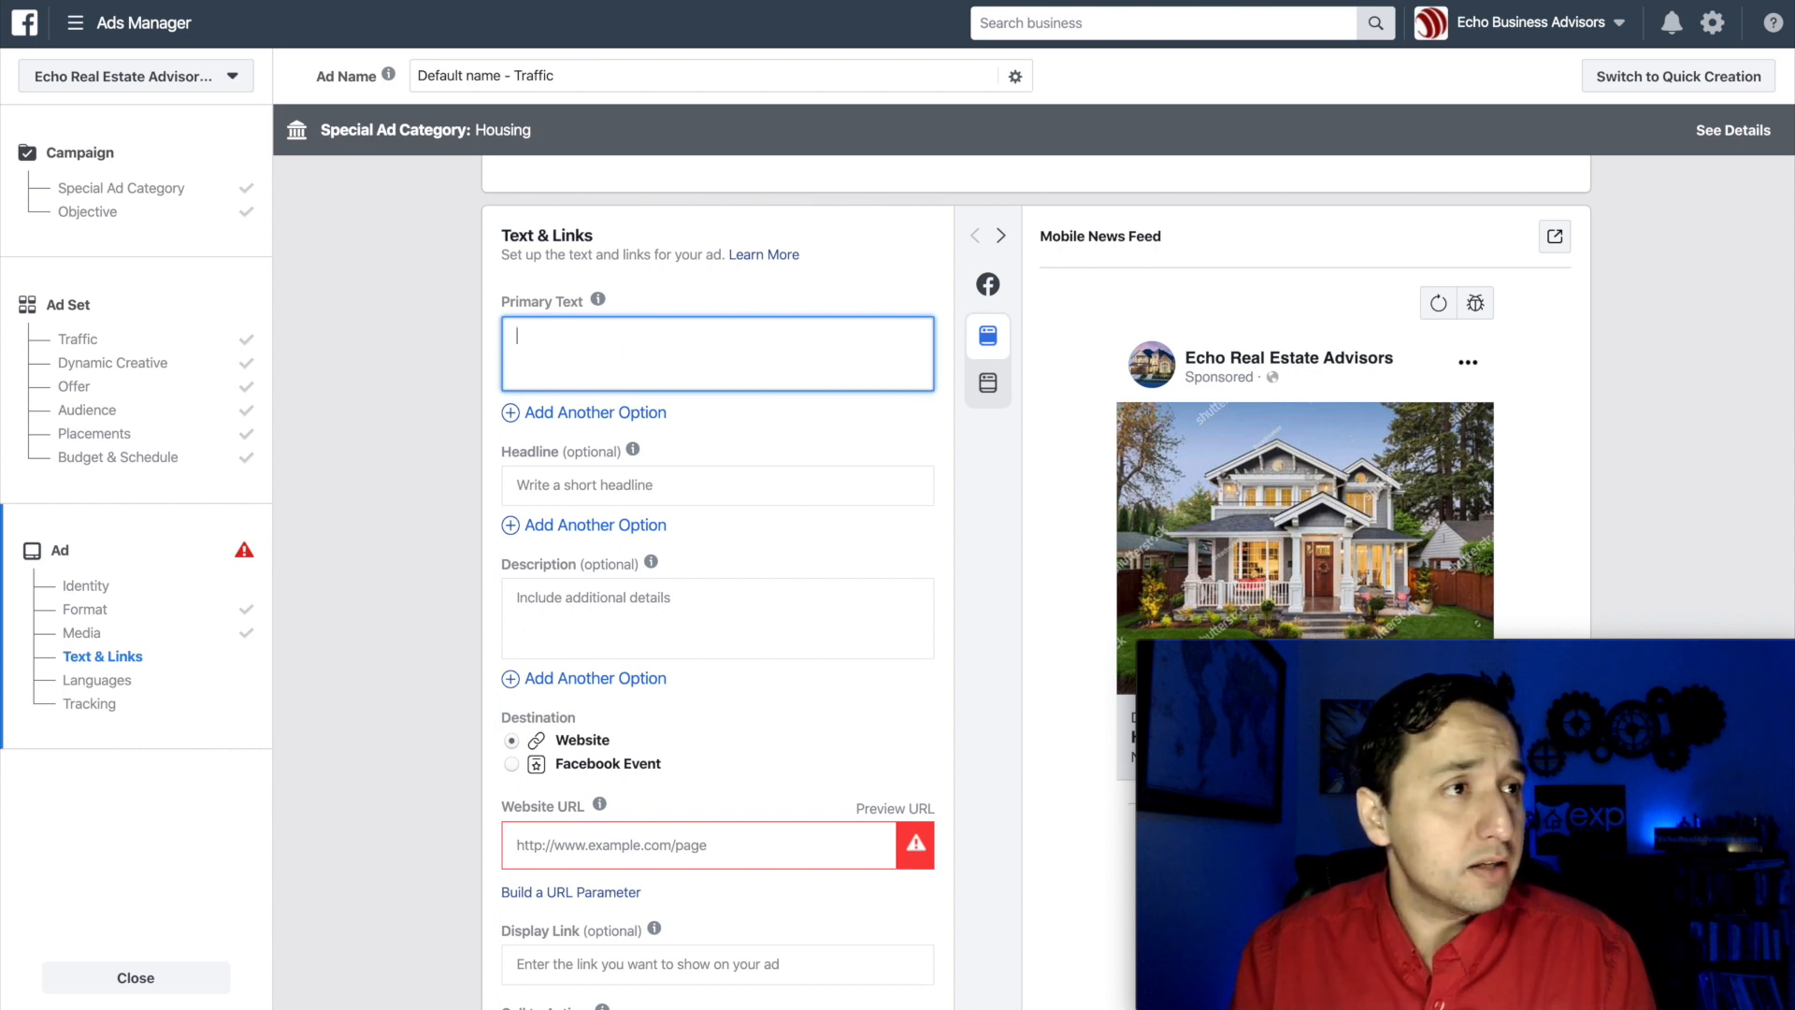
mouse_move(651, 589)
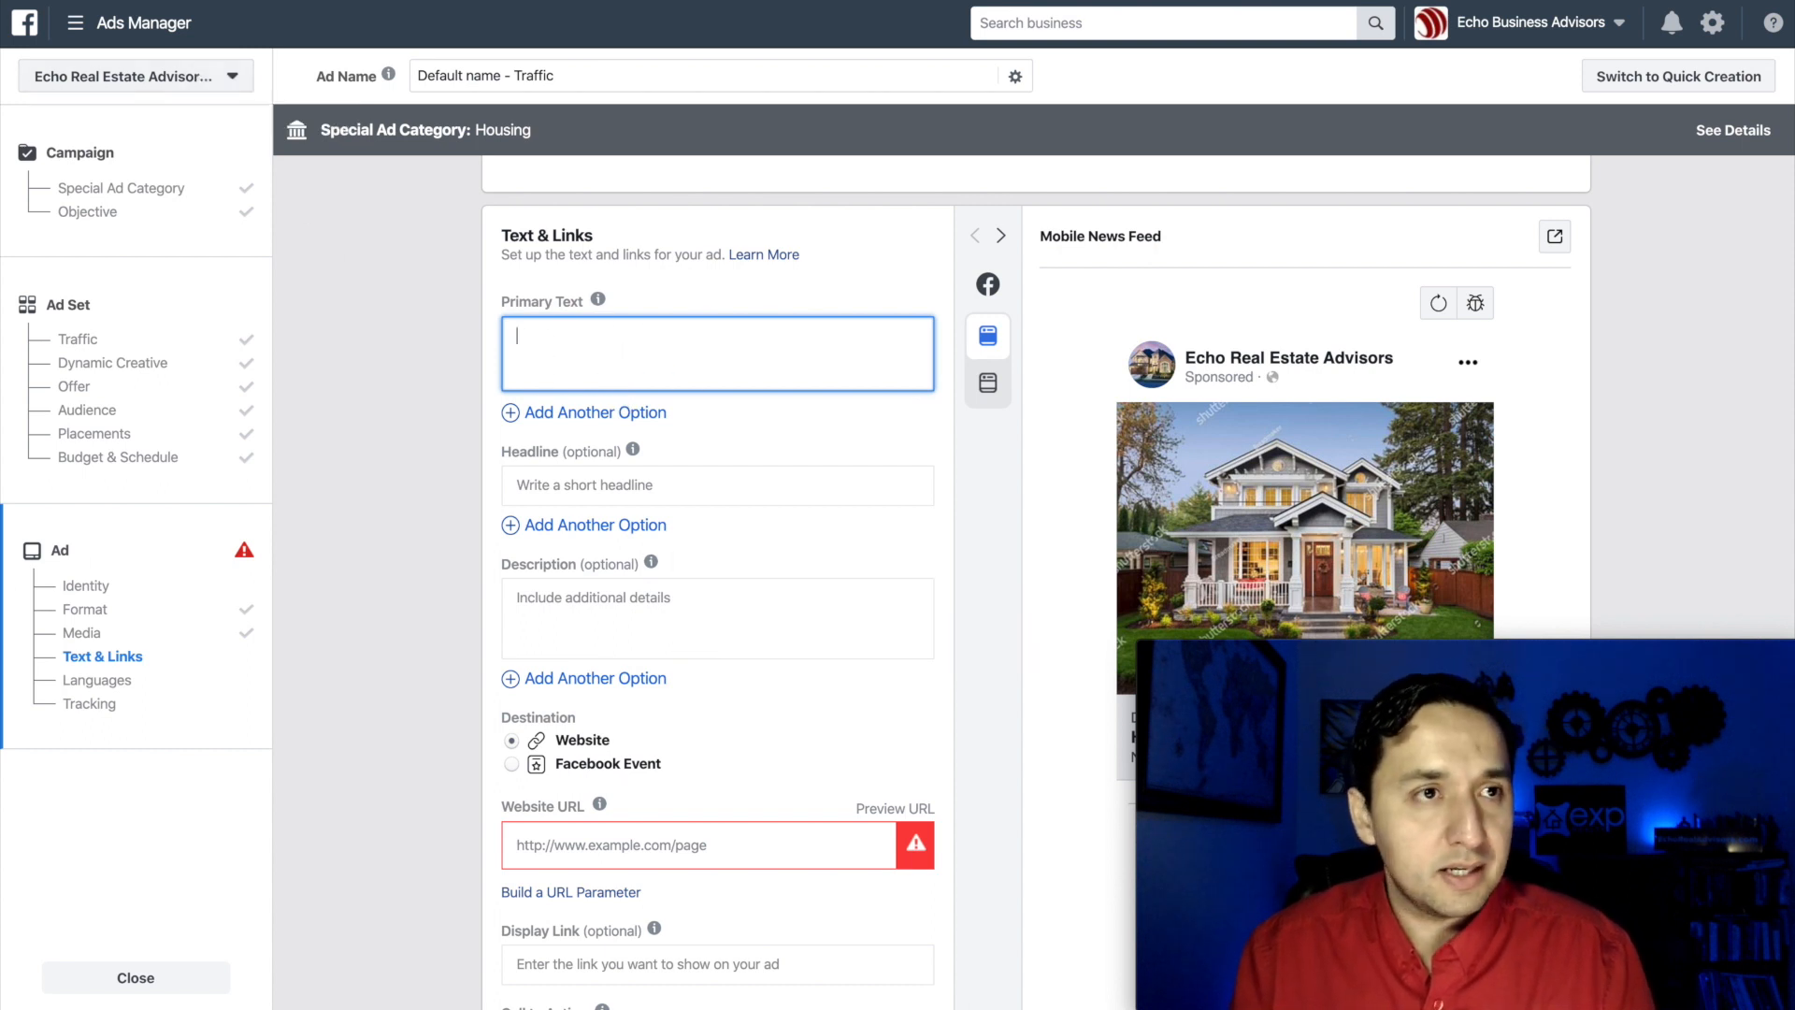
text({attention grabber} amazing property in {city/neighborhood}  {unique feature to property}  Click "Learn More" for {lead magnet})
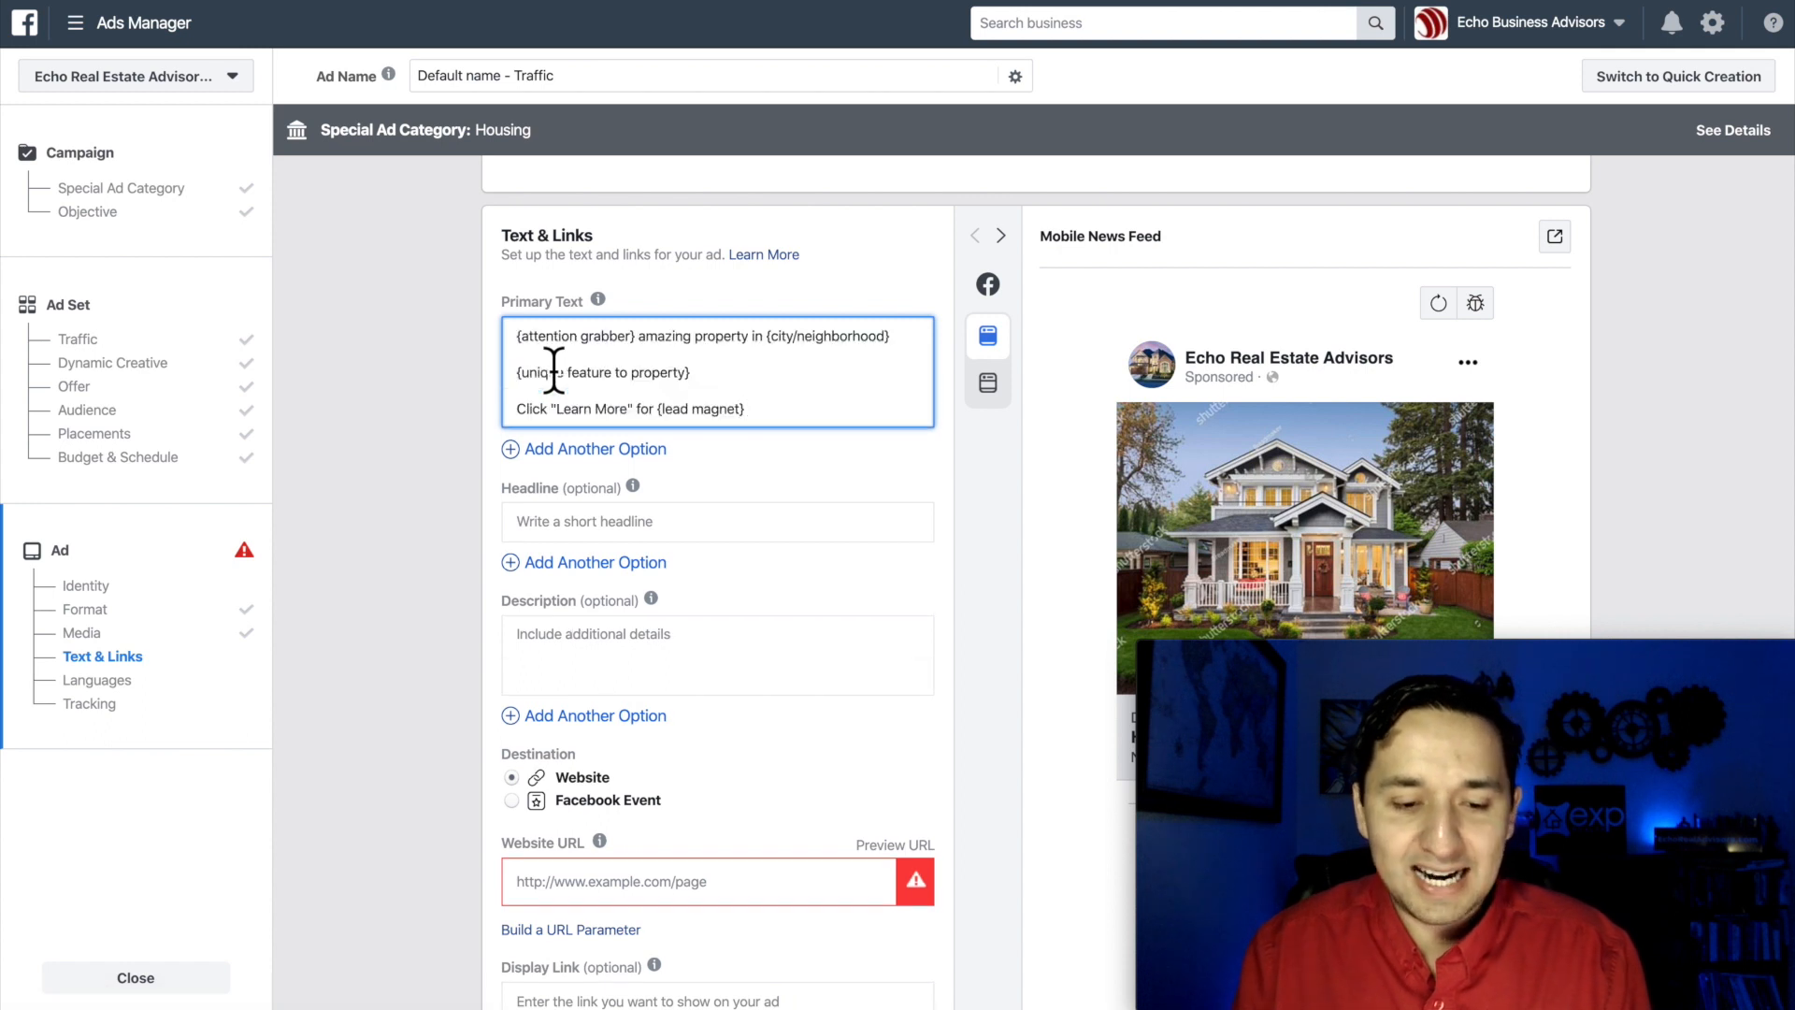
Step: Review the attention grabber, location, unique feature and lead magnet parts of the primary text one by one
drag(638, 346, 457, 347)
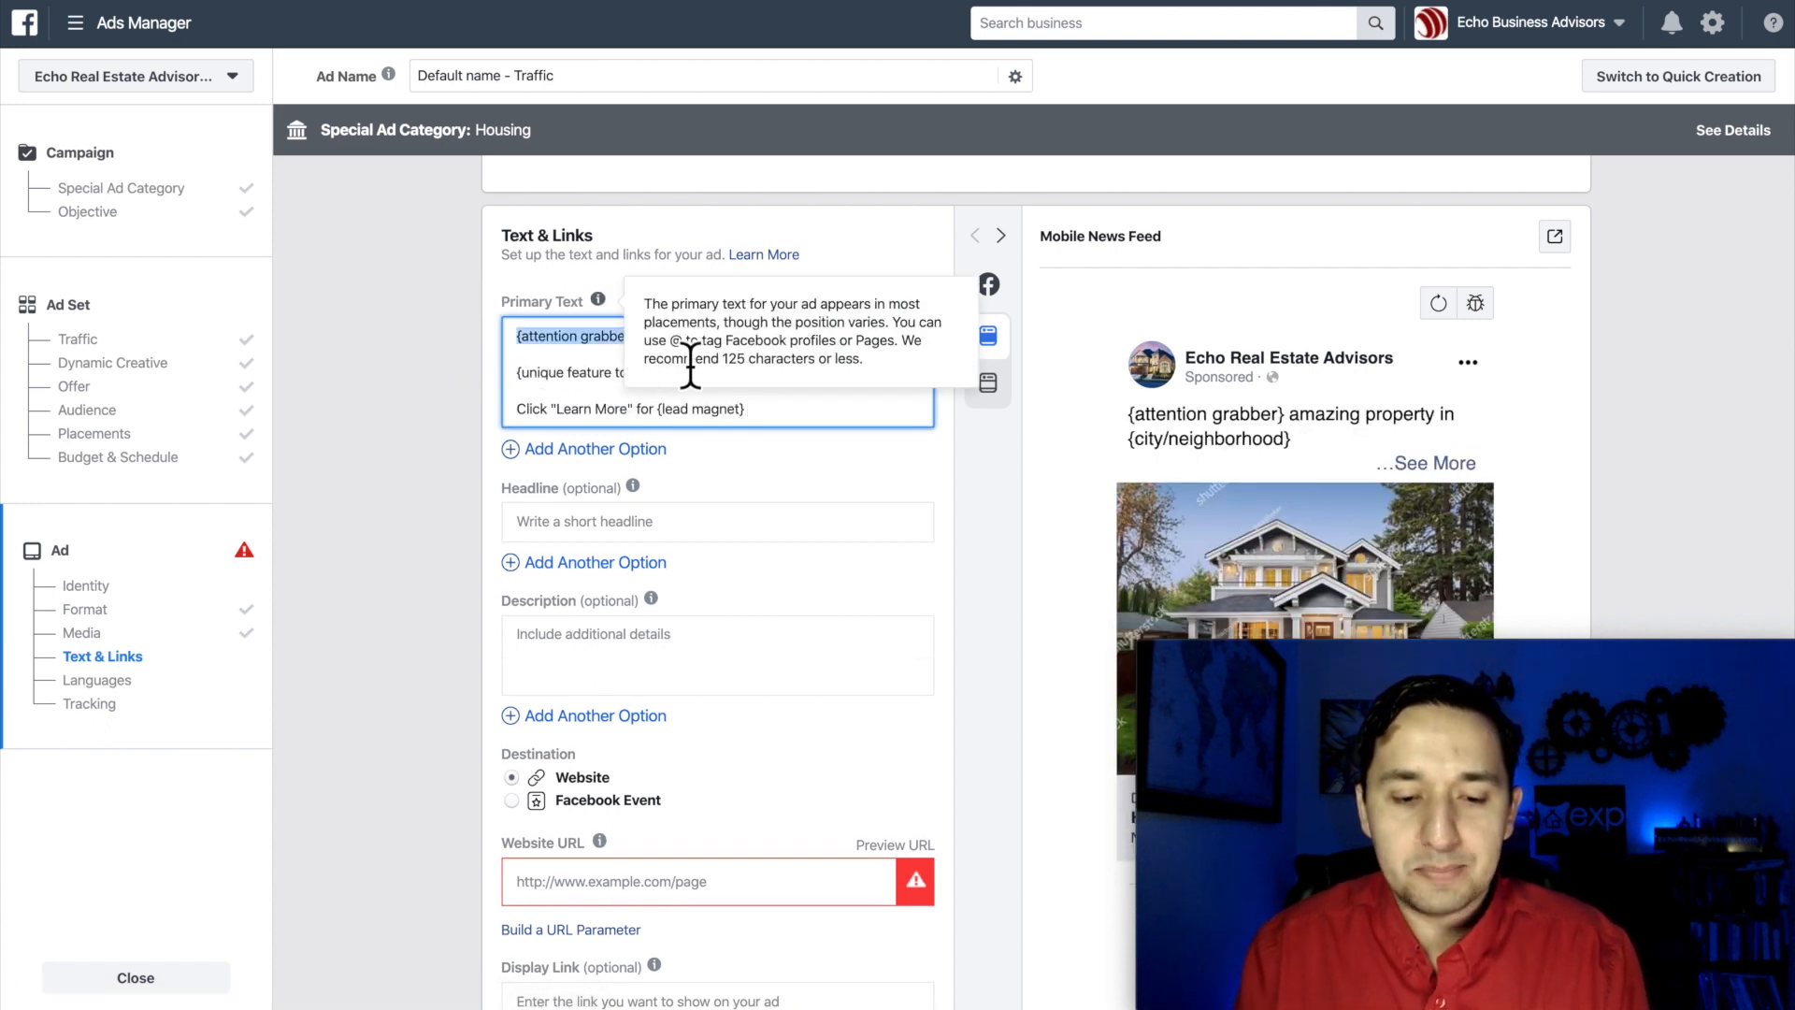
click(878, 473)
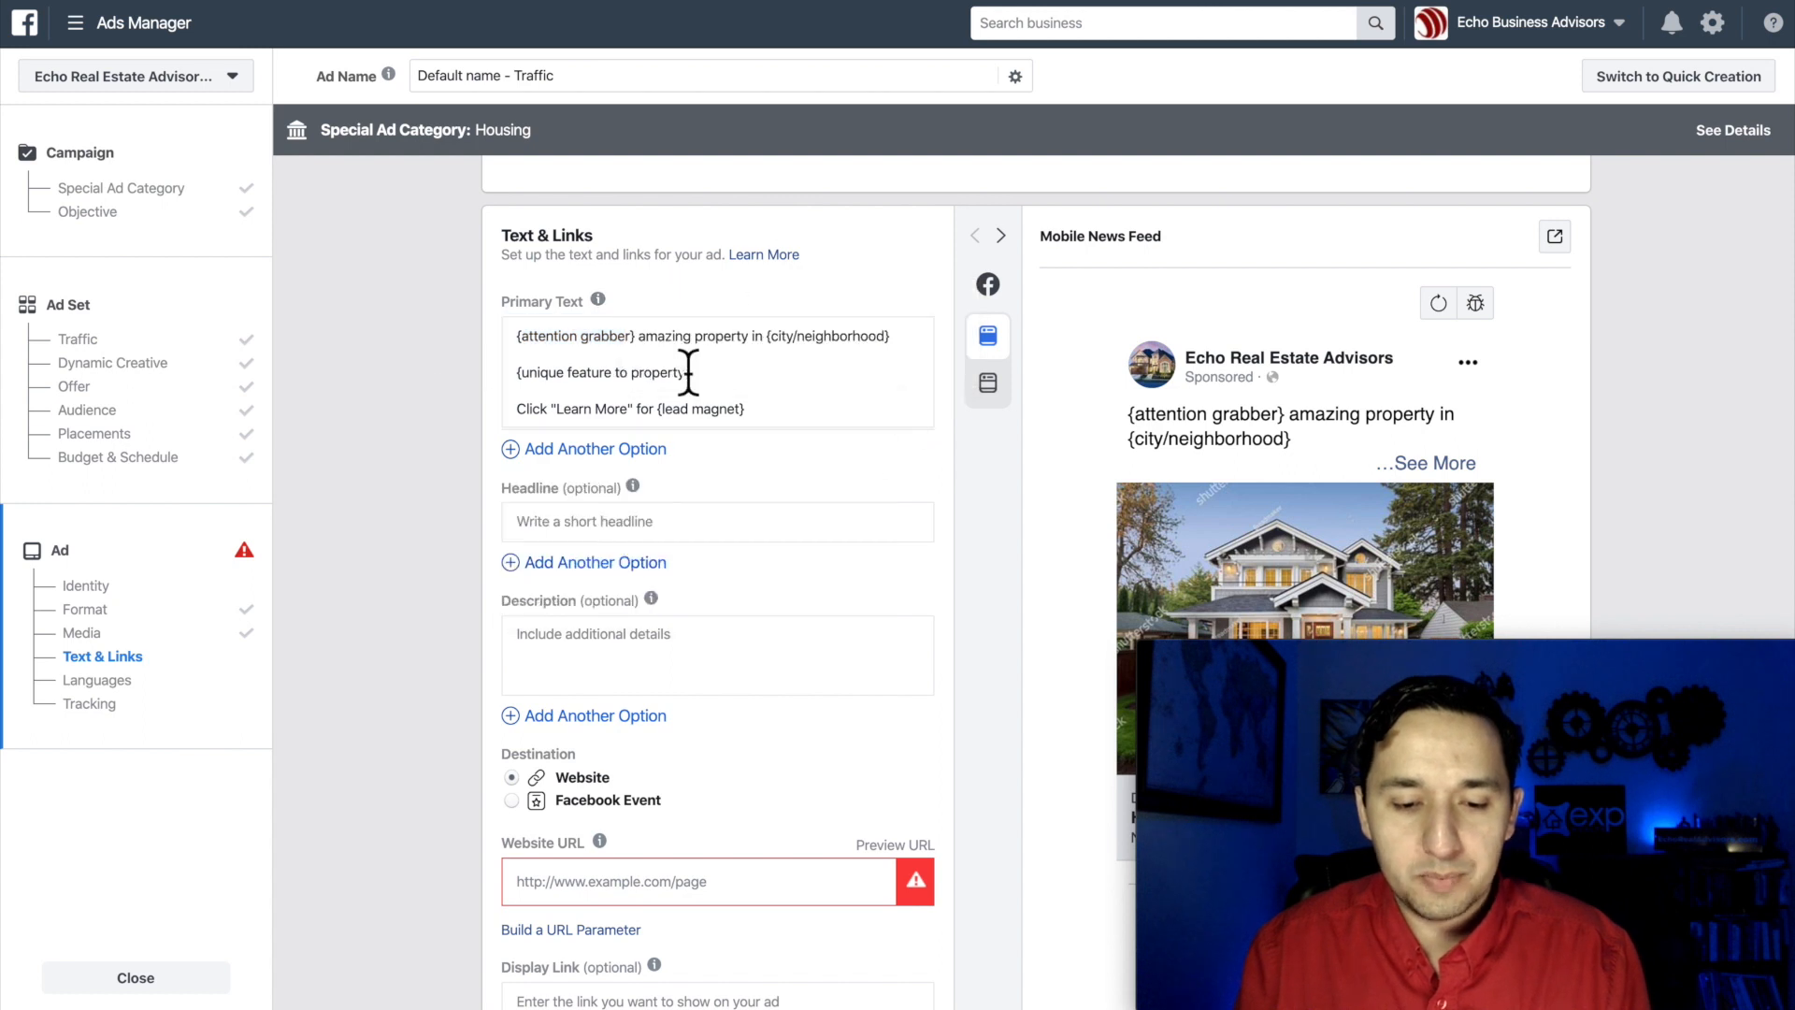
drag(781, 350, 909, 349)
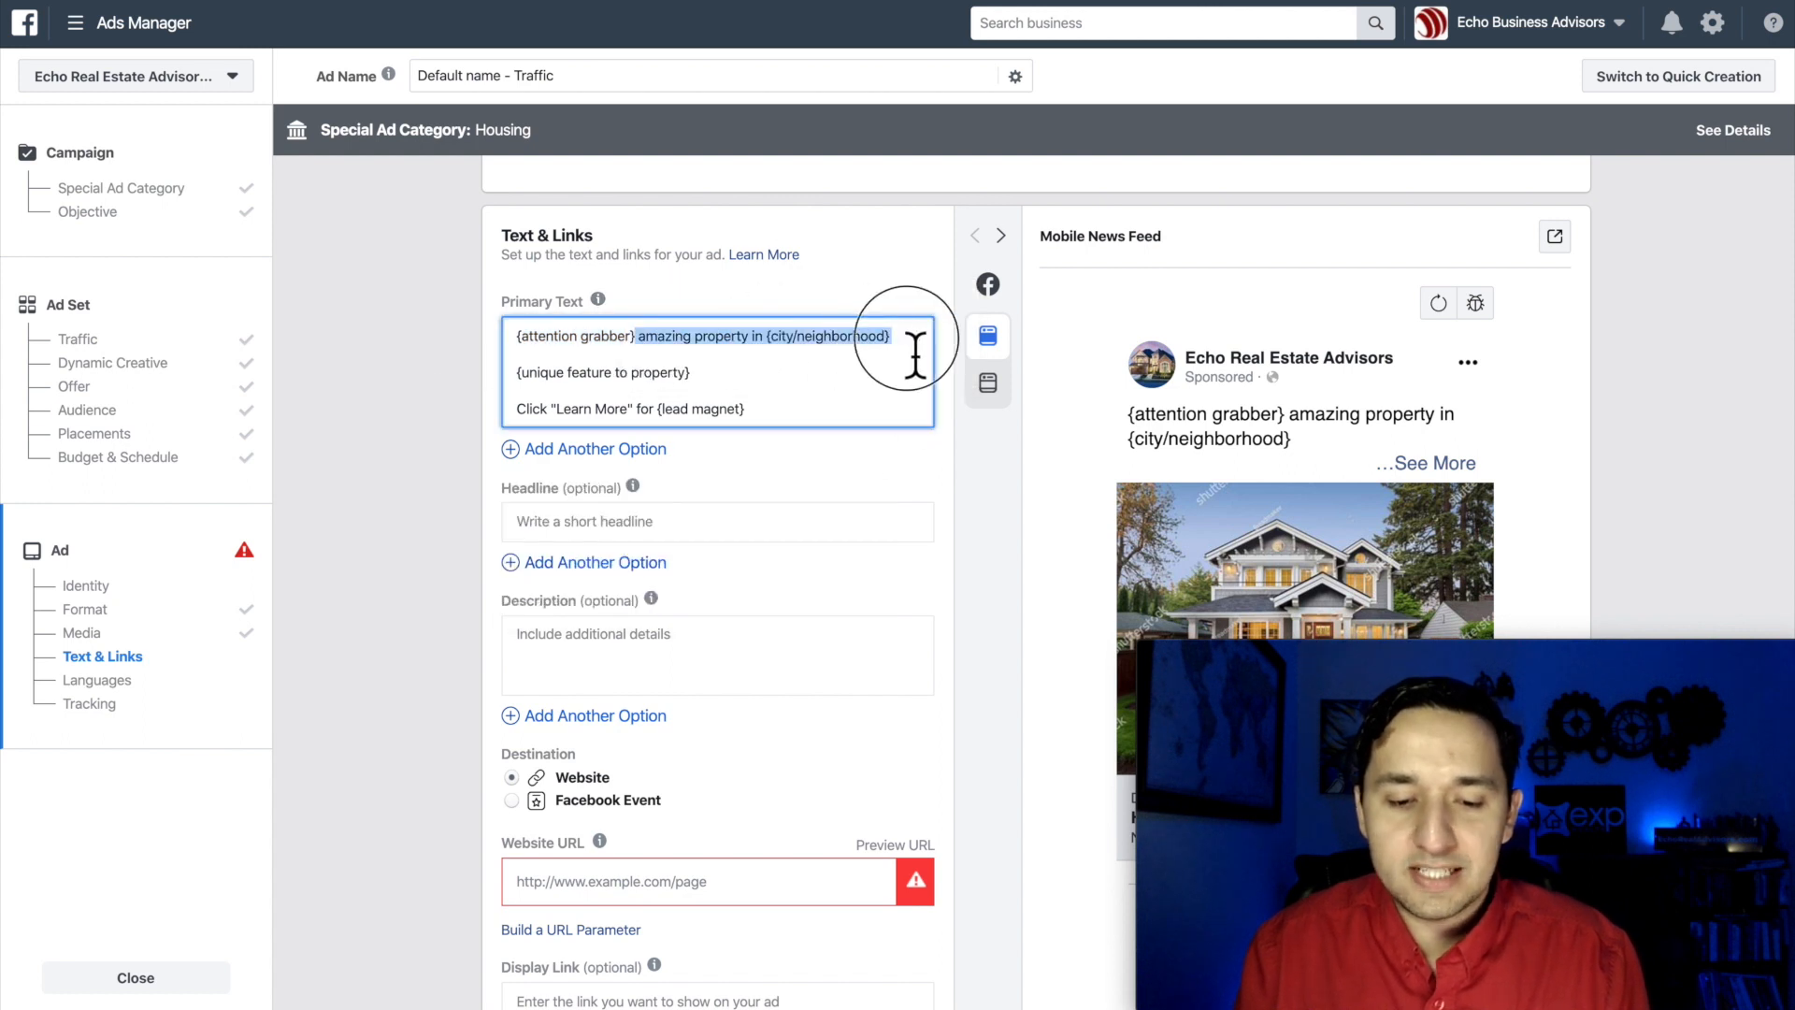
click(913, 349)
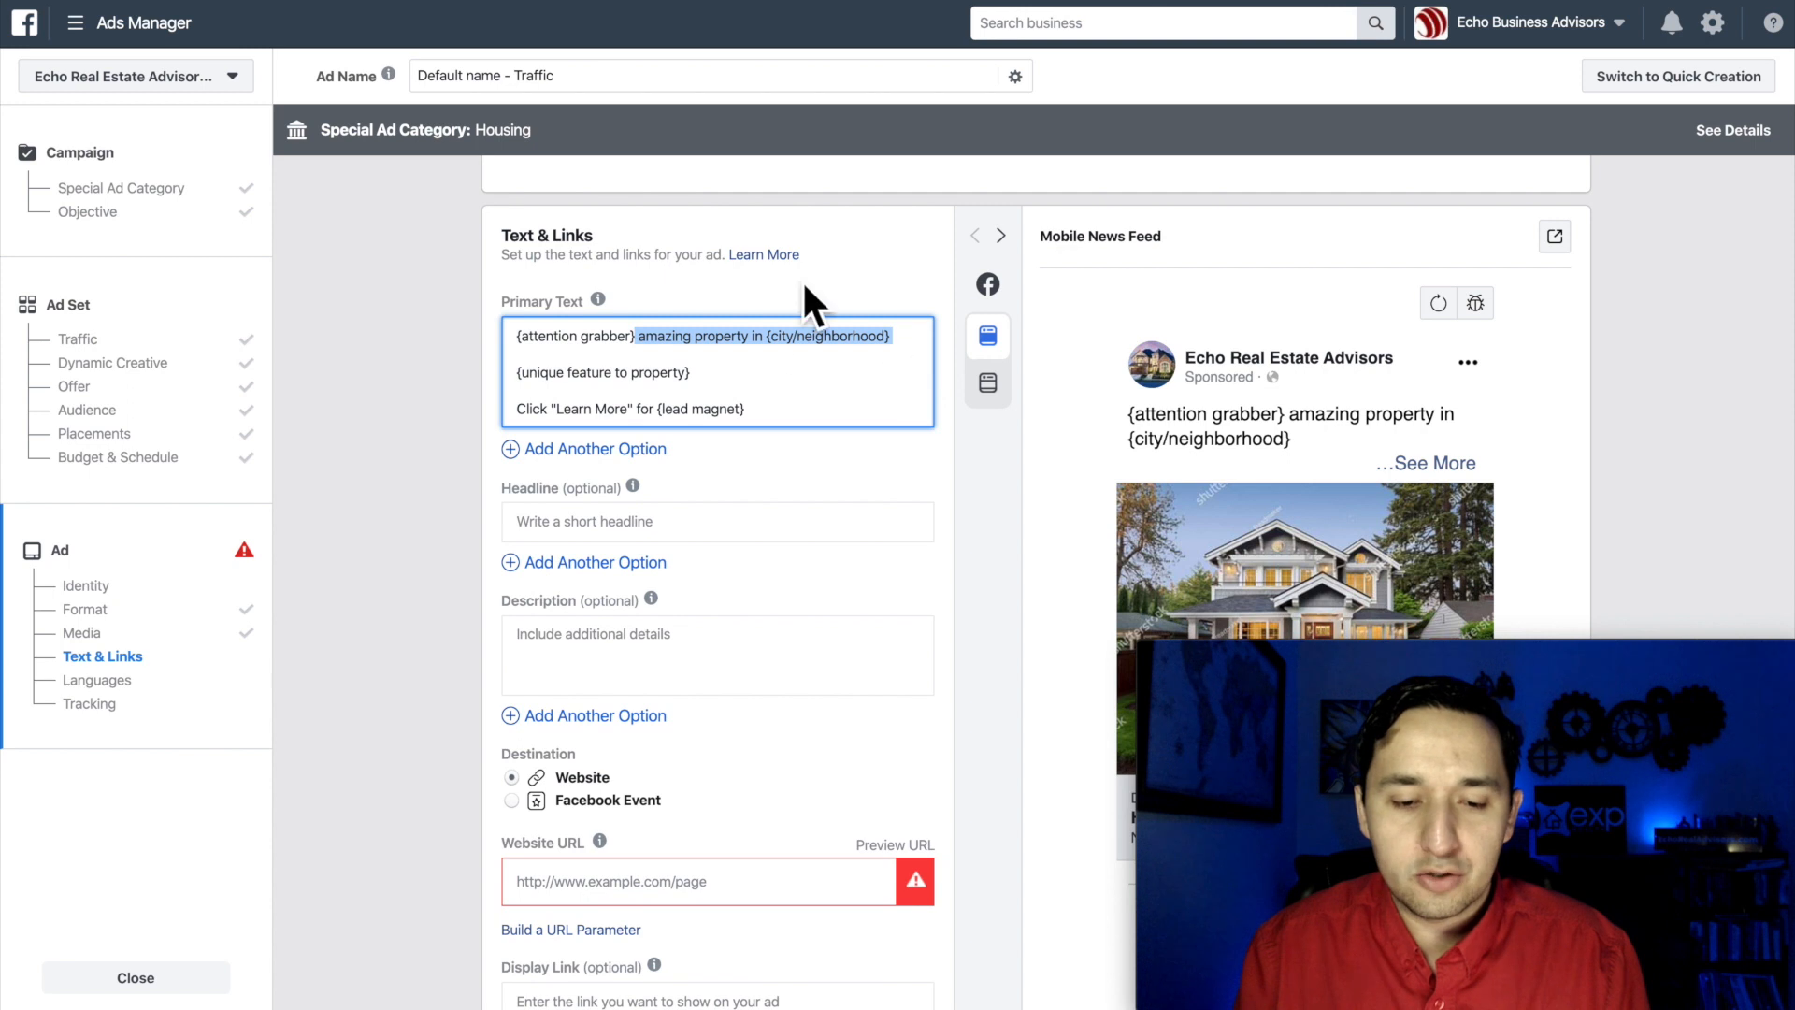
shift+click(522, 388)
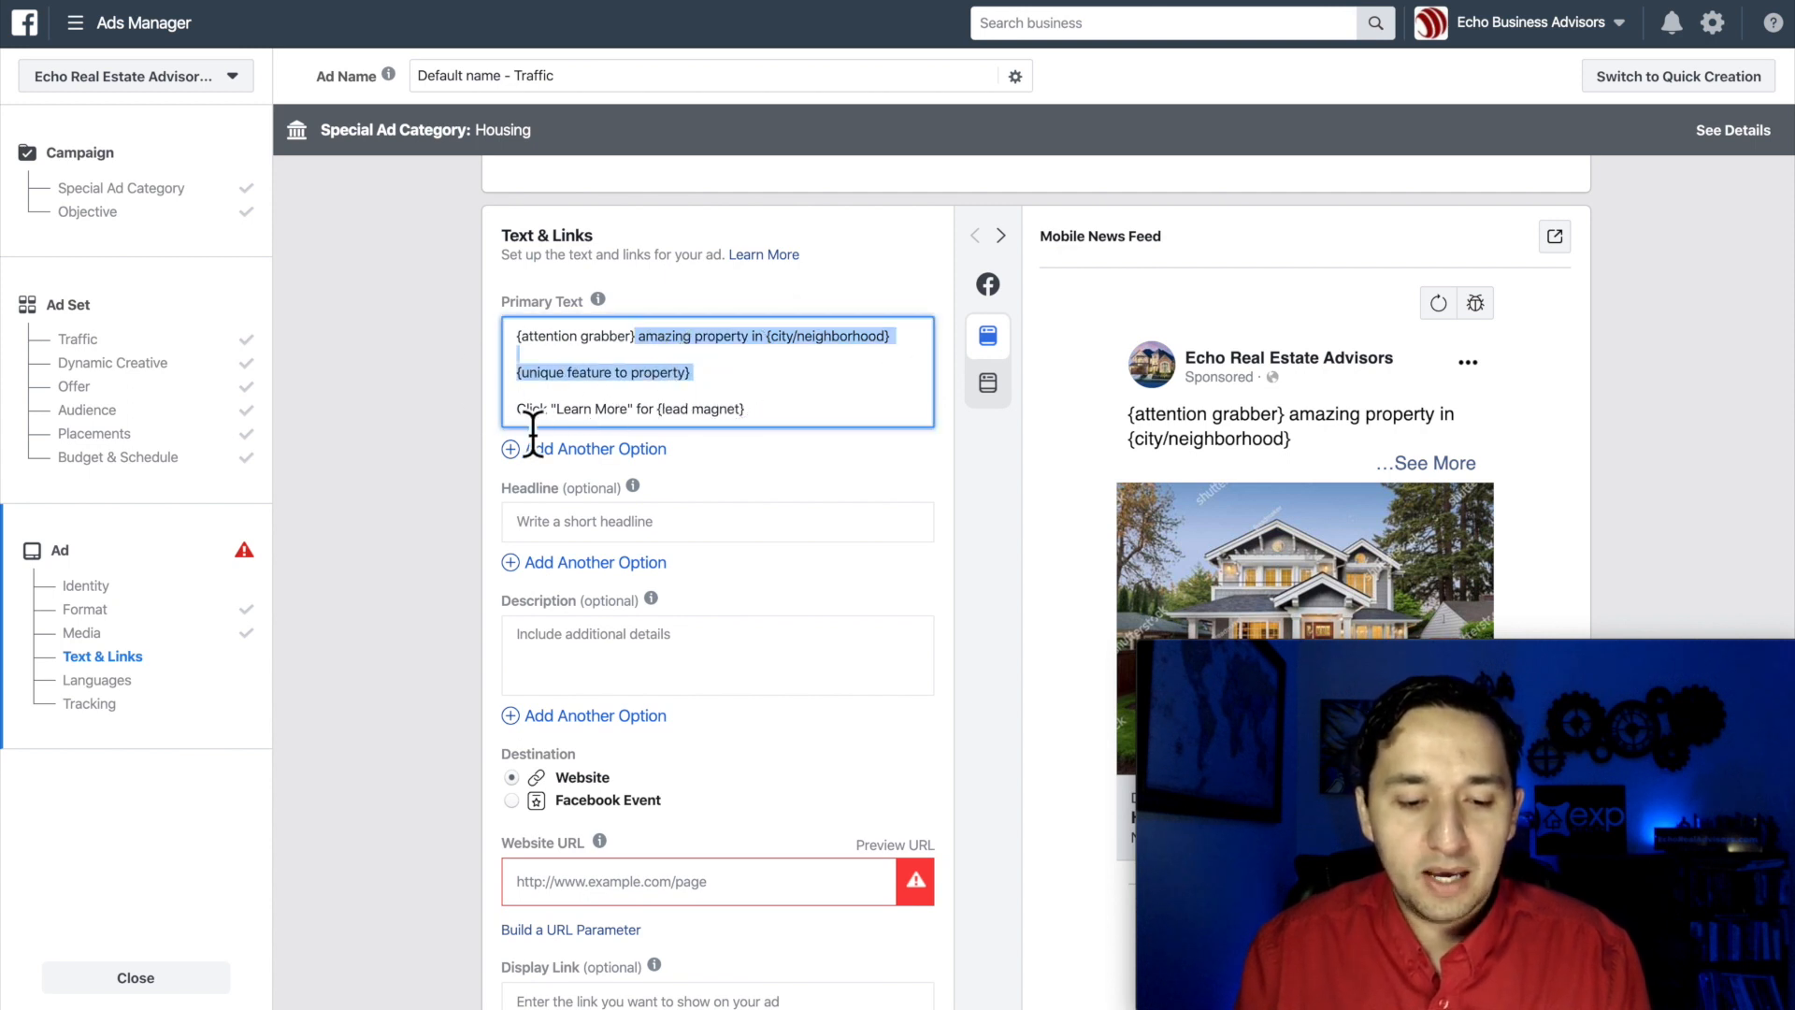
drag(659, 410, 759, 412)
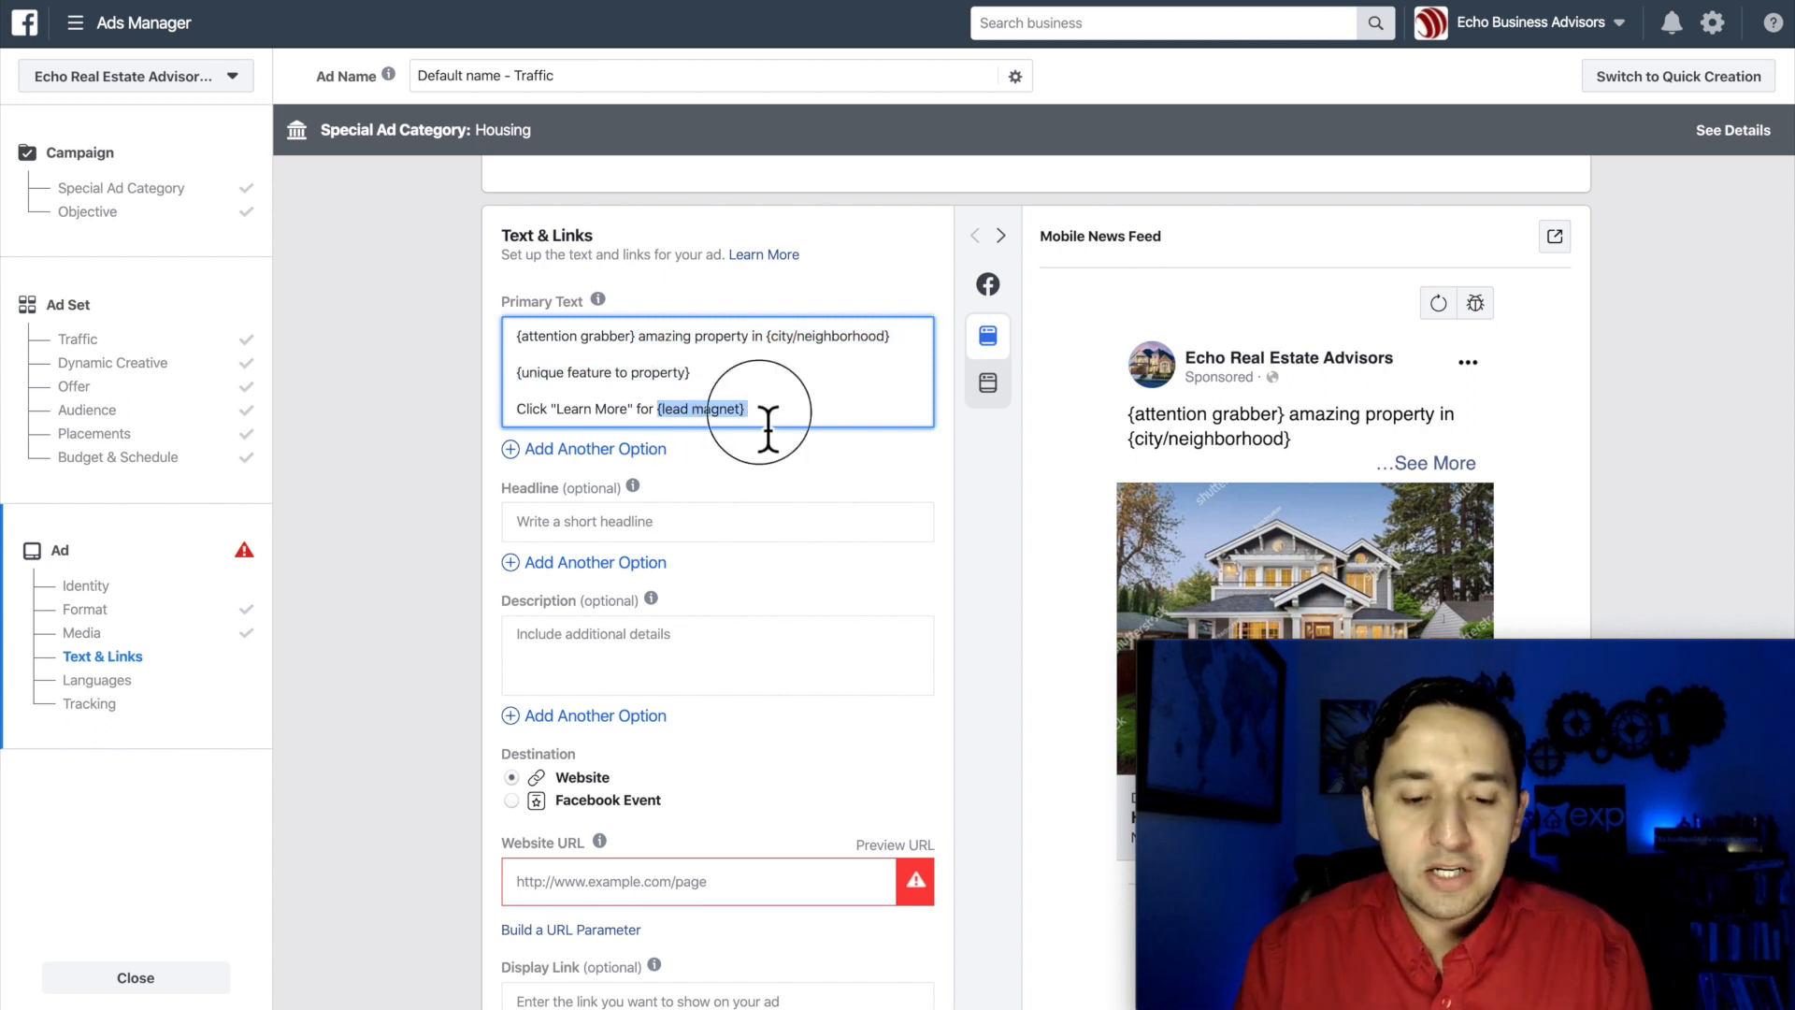
drag(775, 430, 663, 430)
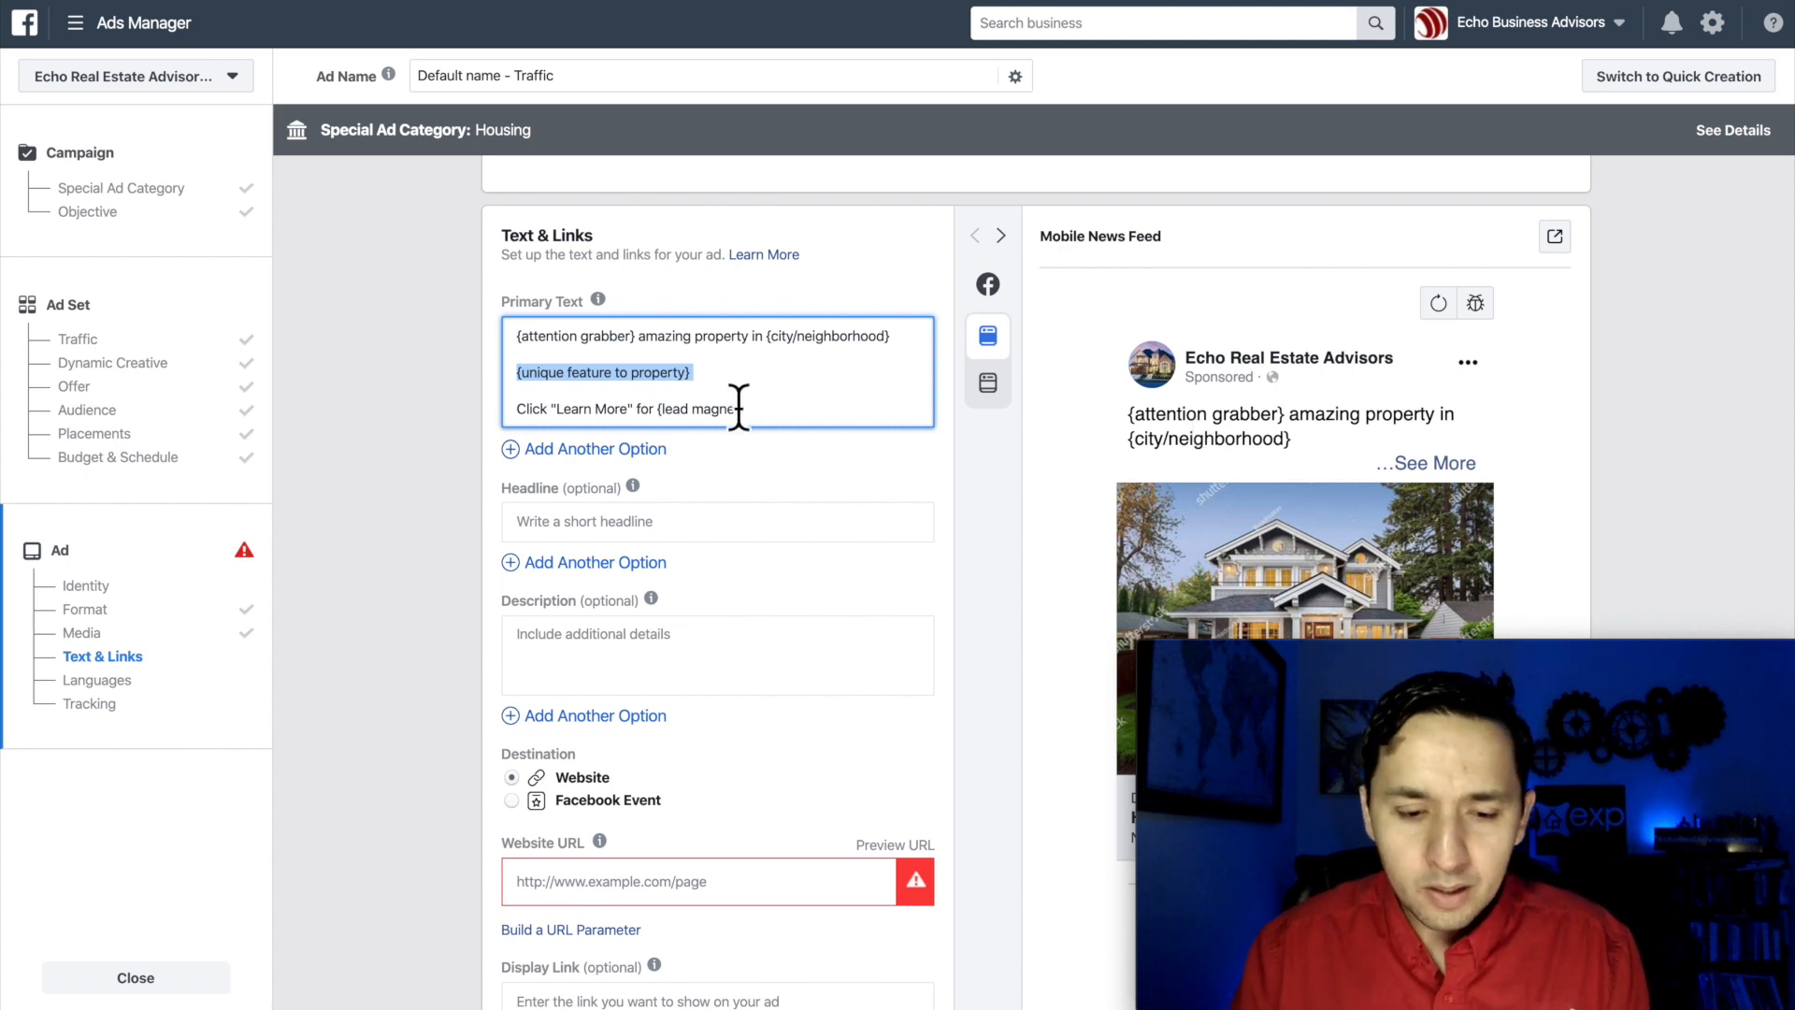
Step: Enter the ad's headline as "{city/neighborhood} Home", reusing the location placeholder from the primary text
scroll(781, 412, down, 1)
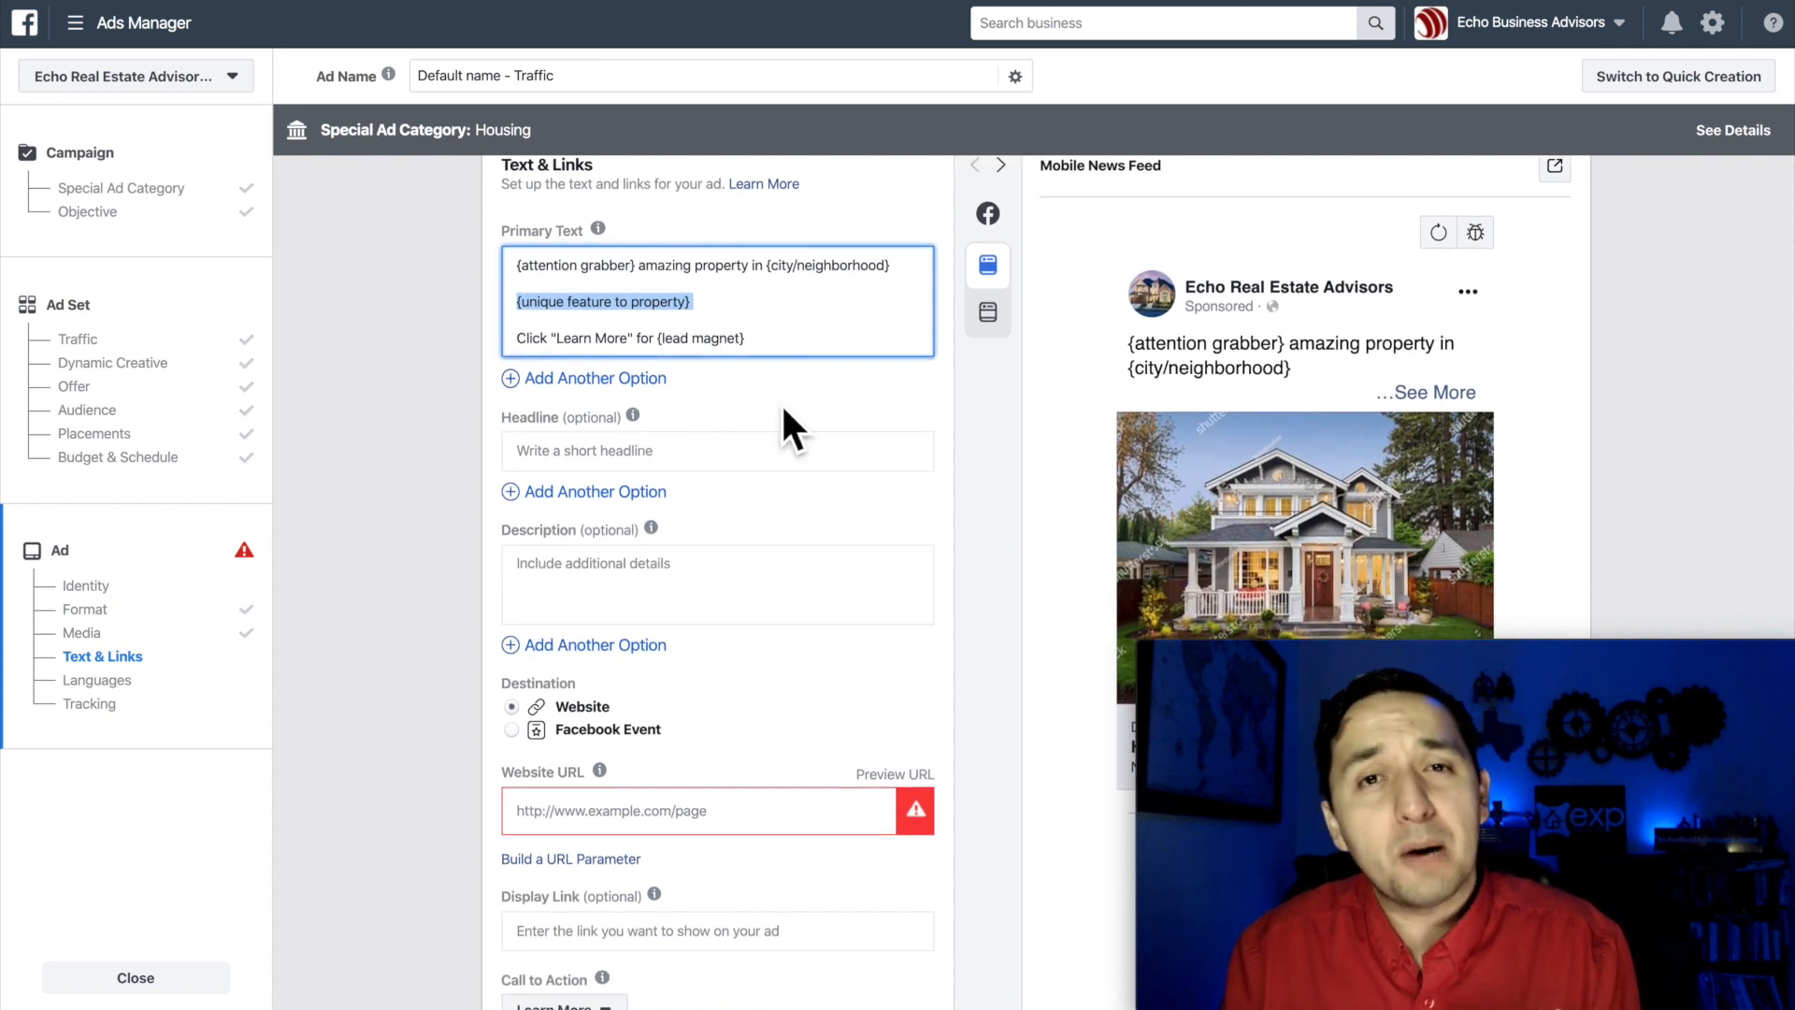
scroll(784, 410, down, 1)
click(706, 441)
scroll(708, 445, down, 1)
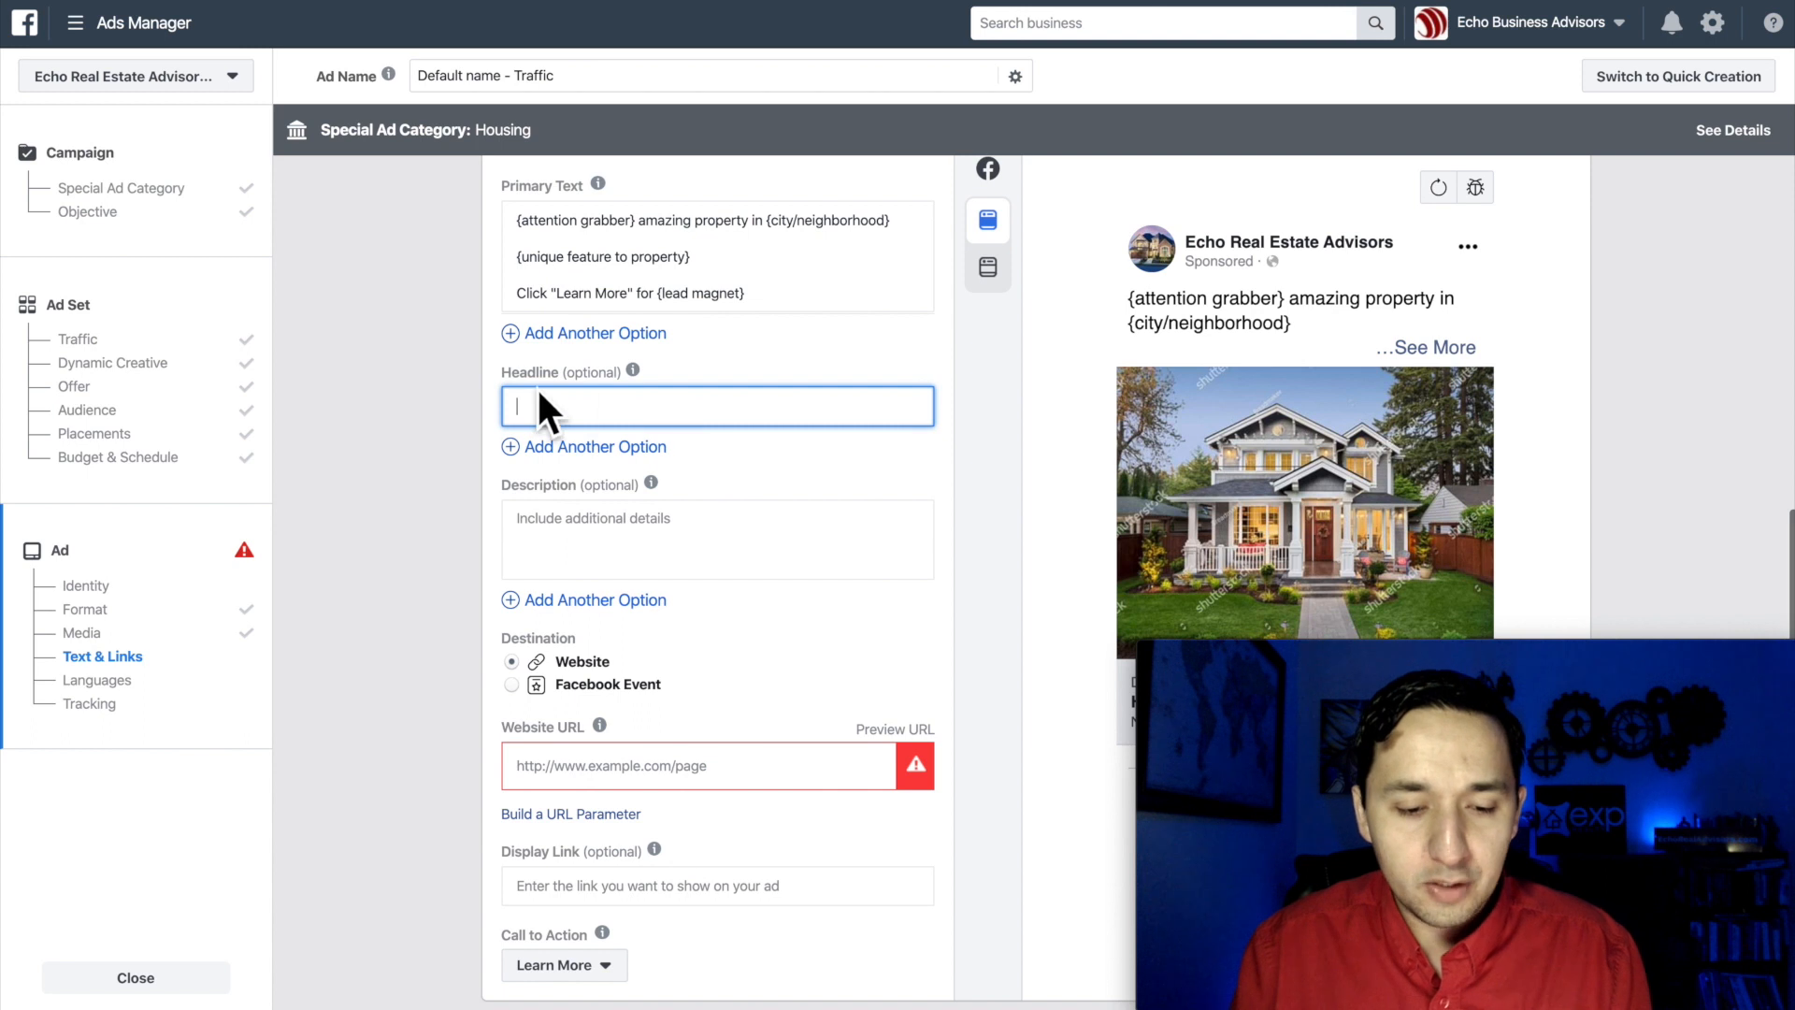
click(511, 224)
click(659, 220)
click(787, 225)
click(676, 223)
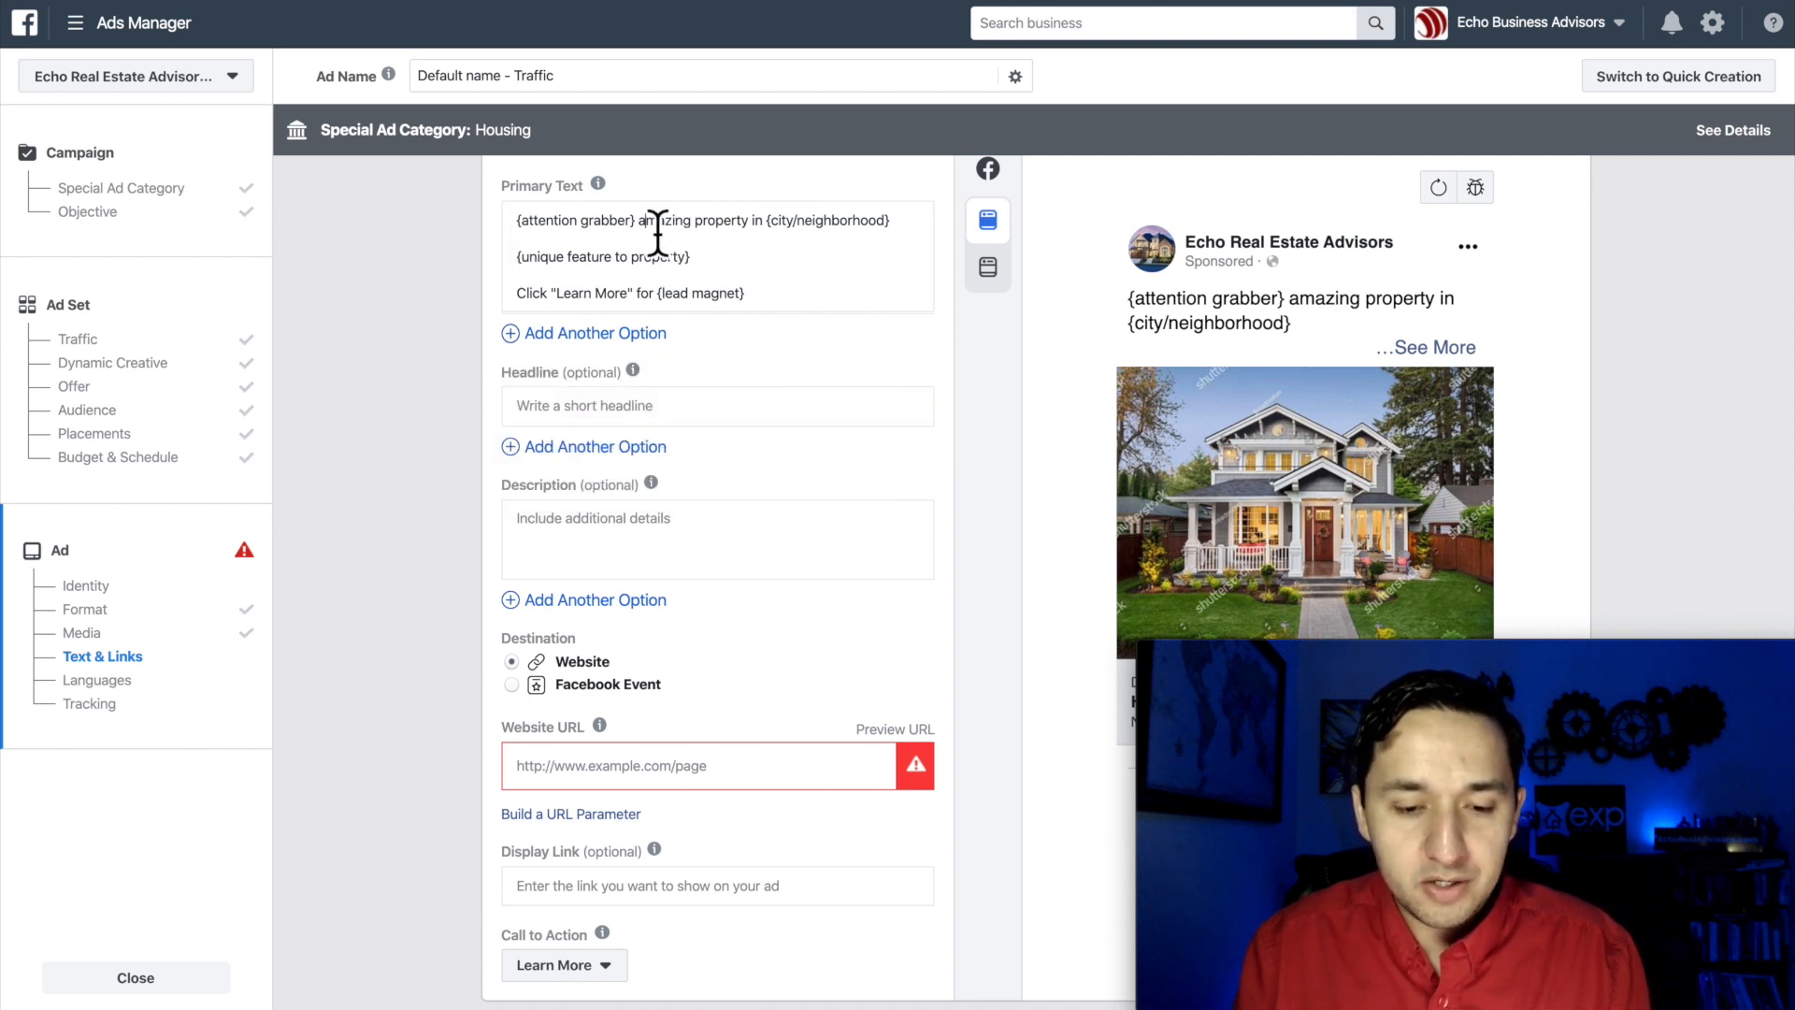
click(582, 419)
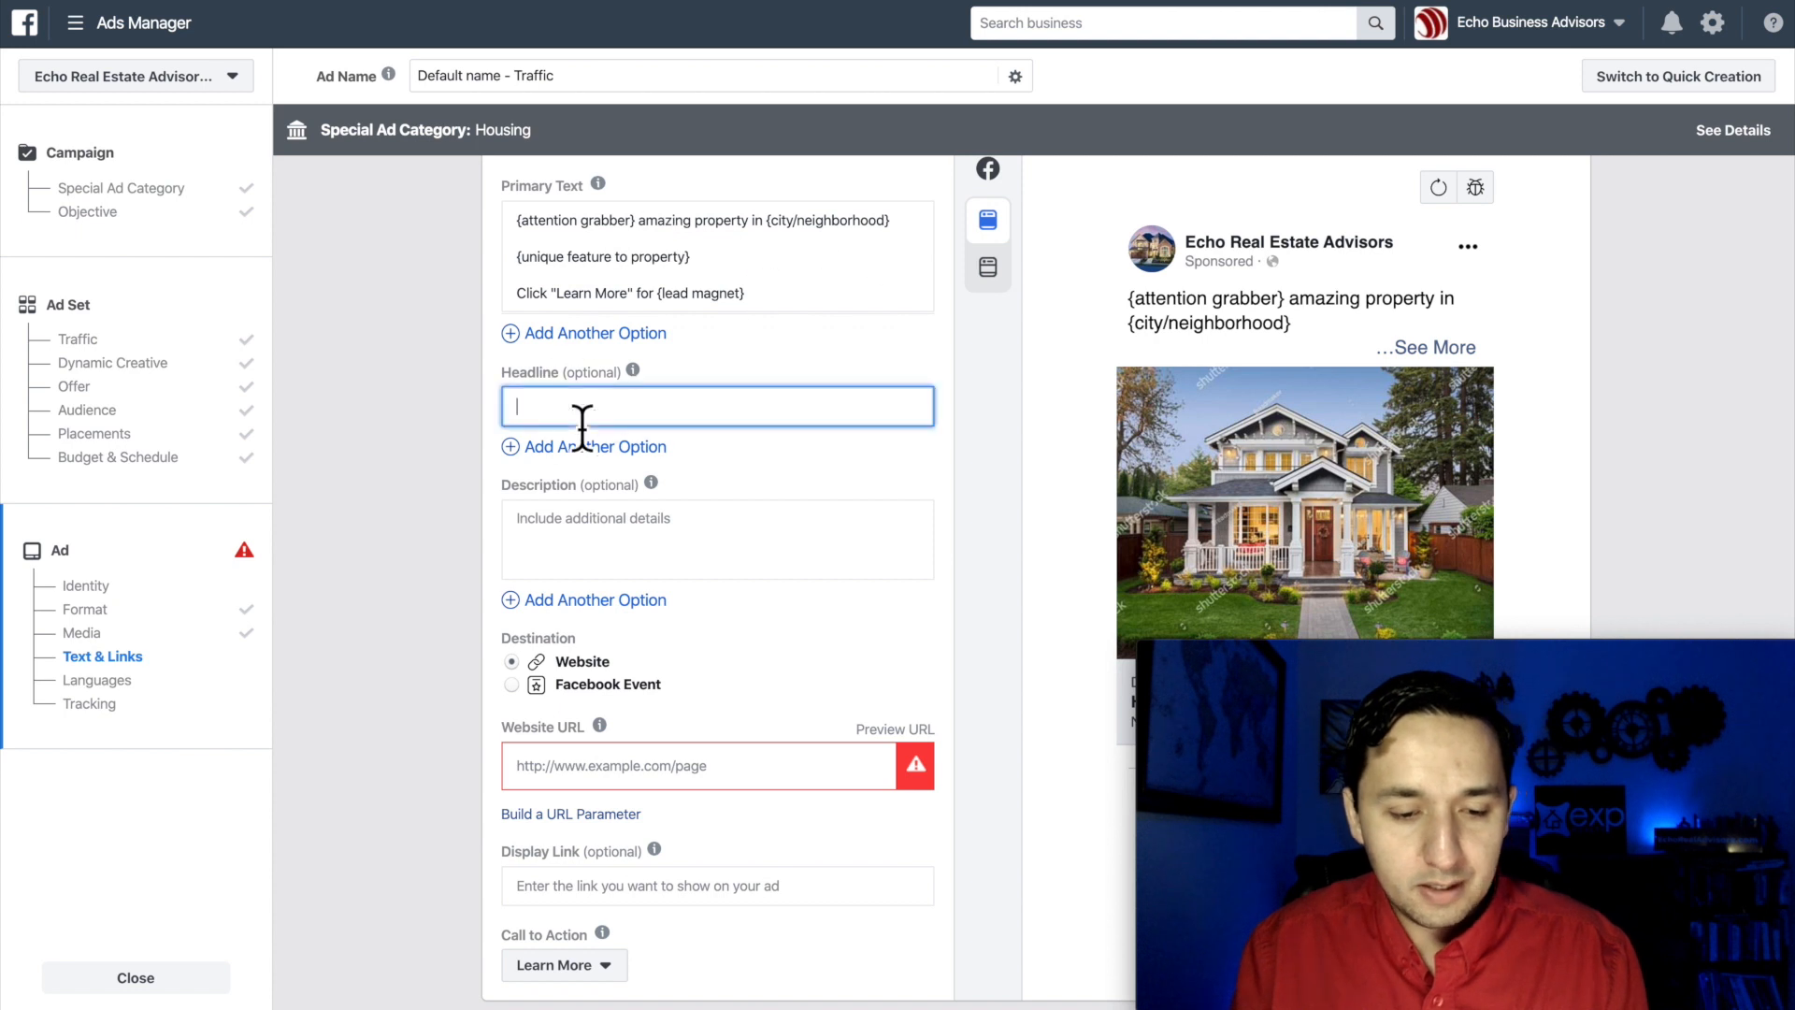
text({ci)
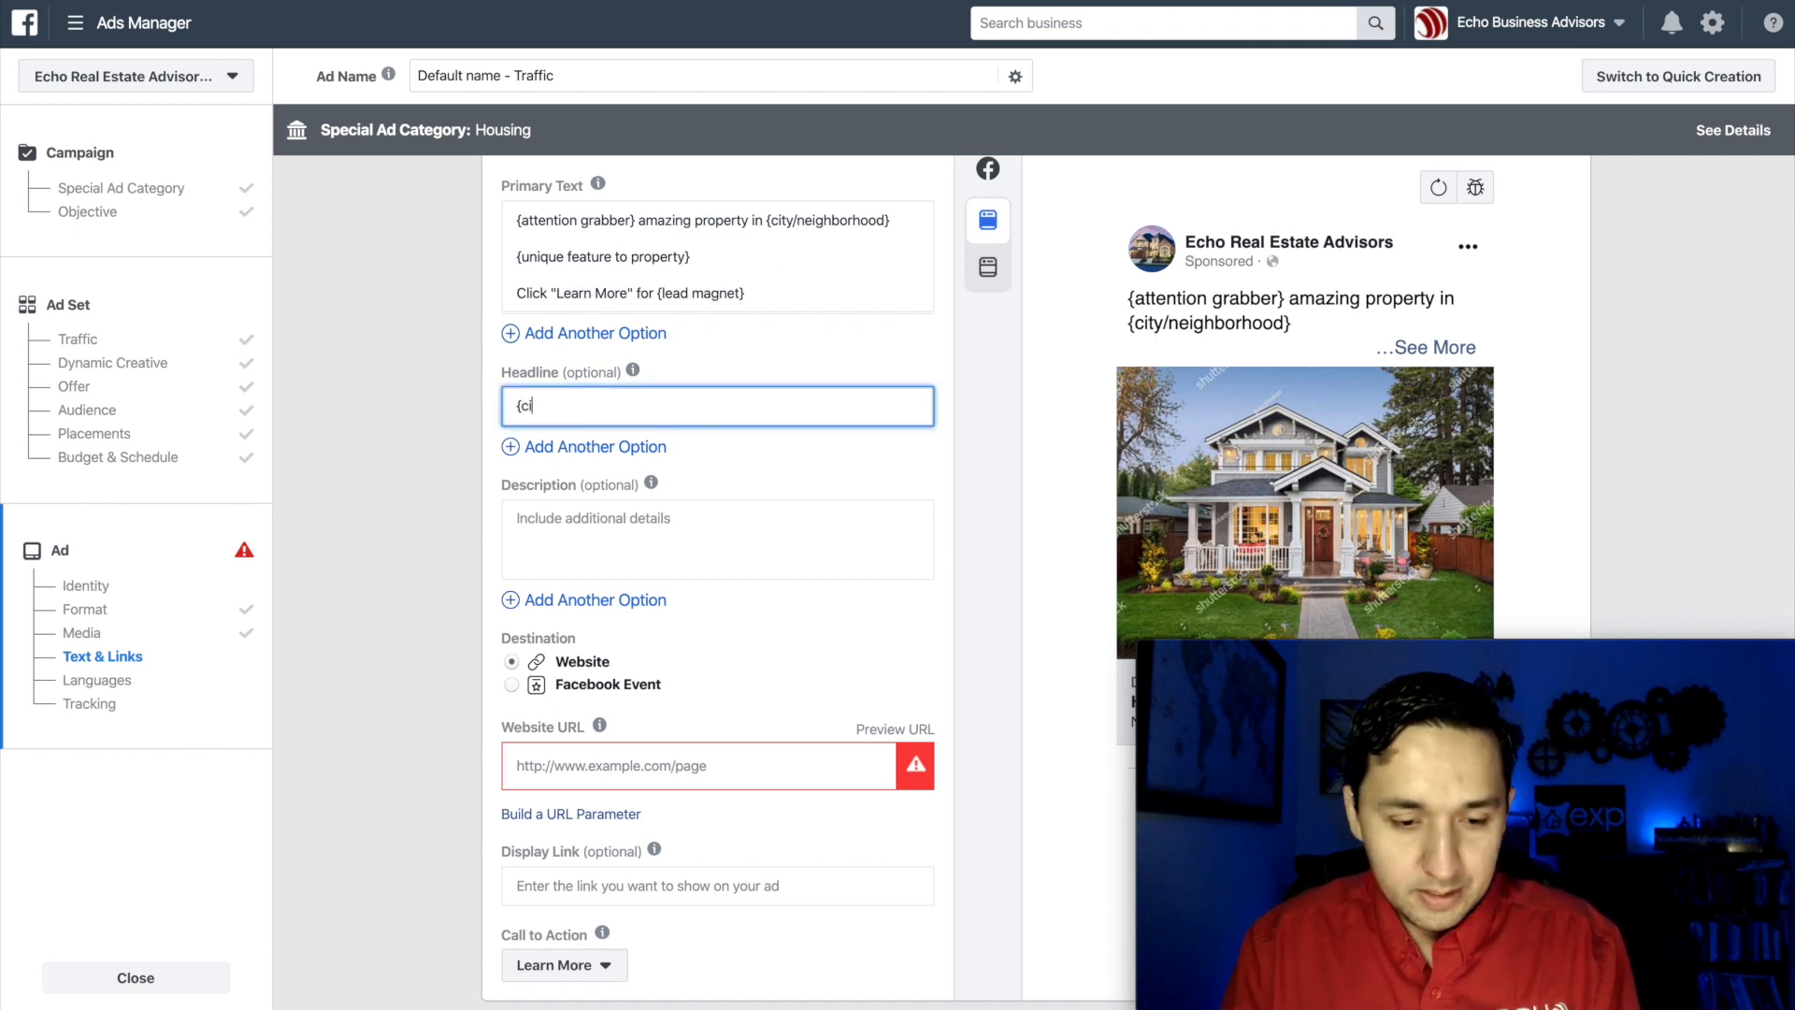
text(ty/neighborhood)
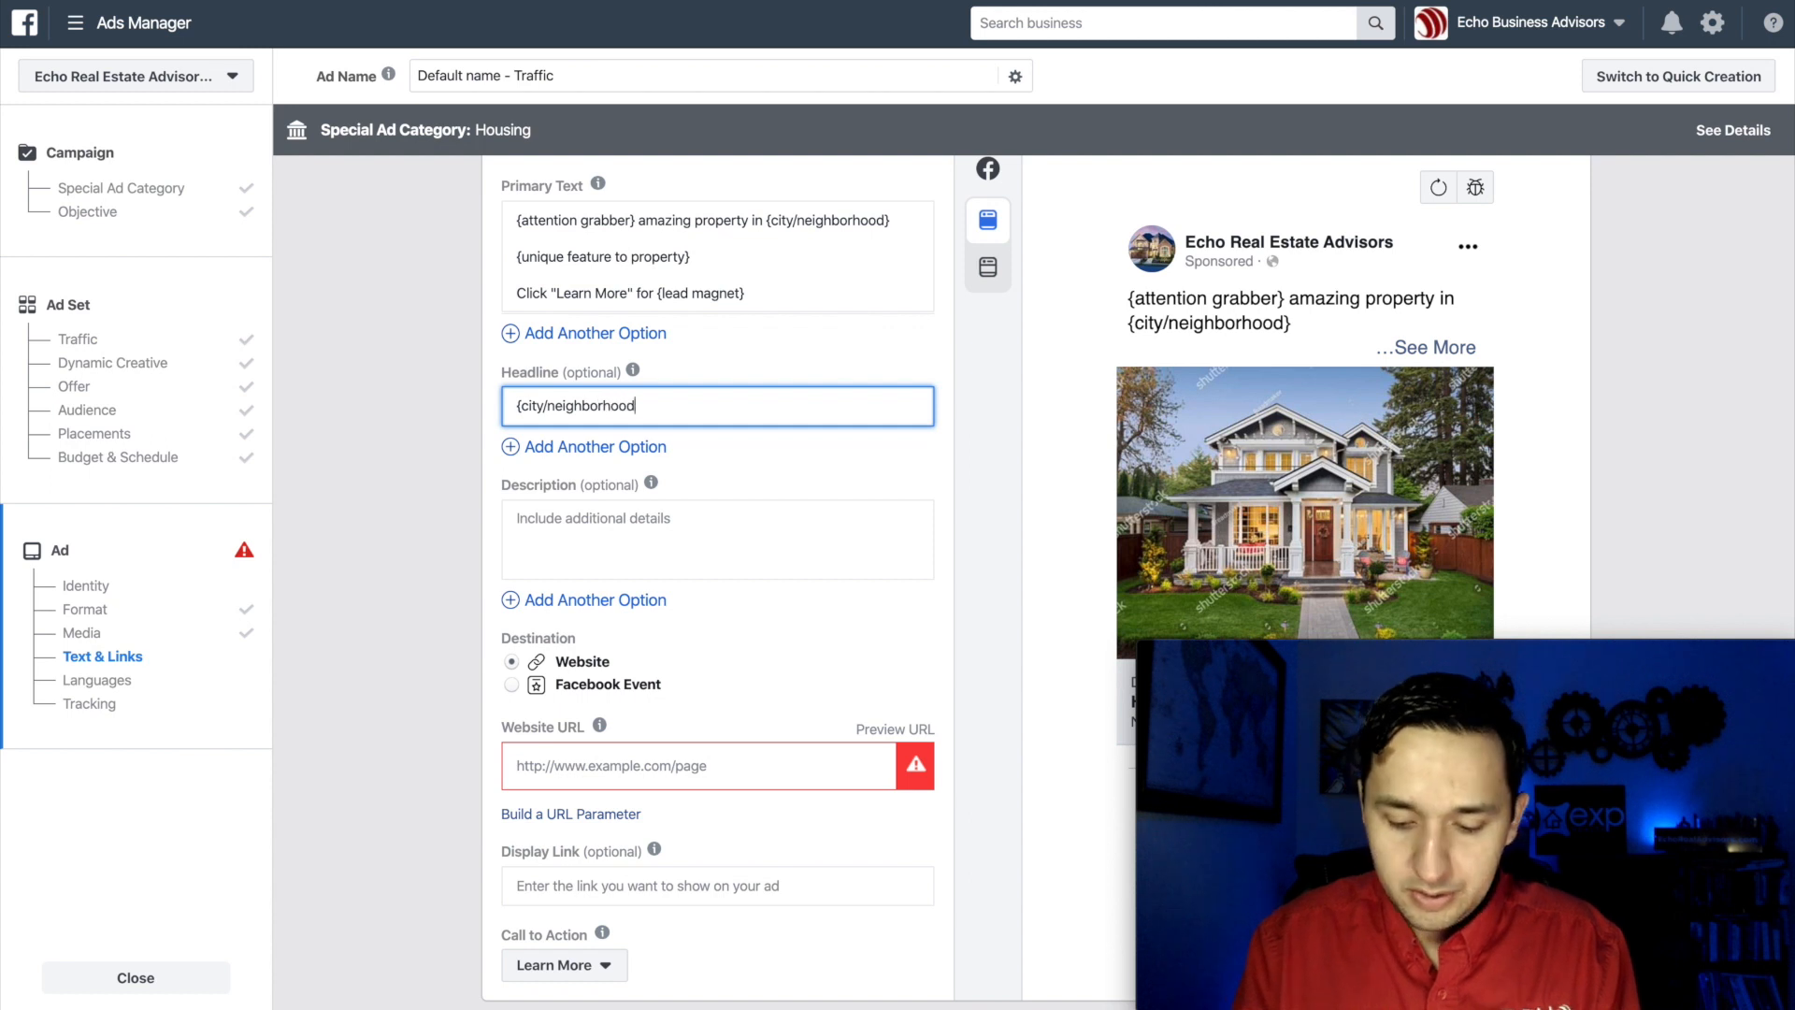
text(} Home)
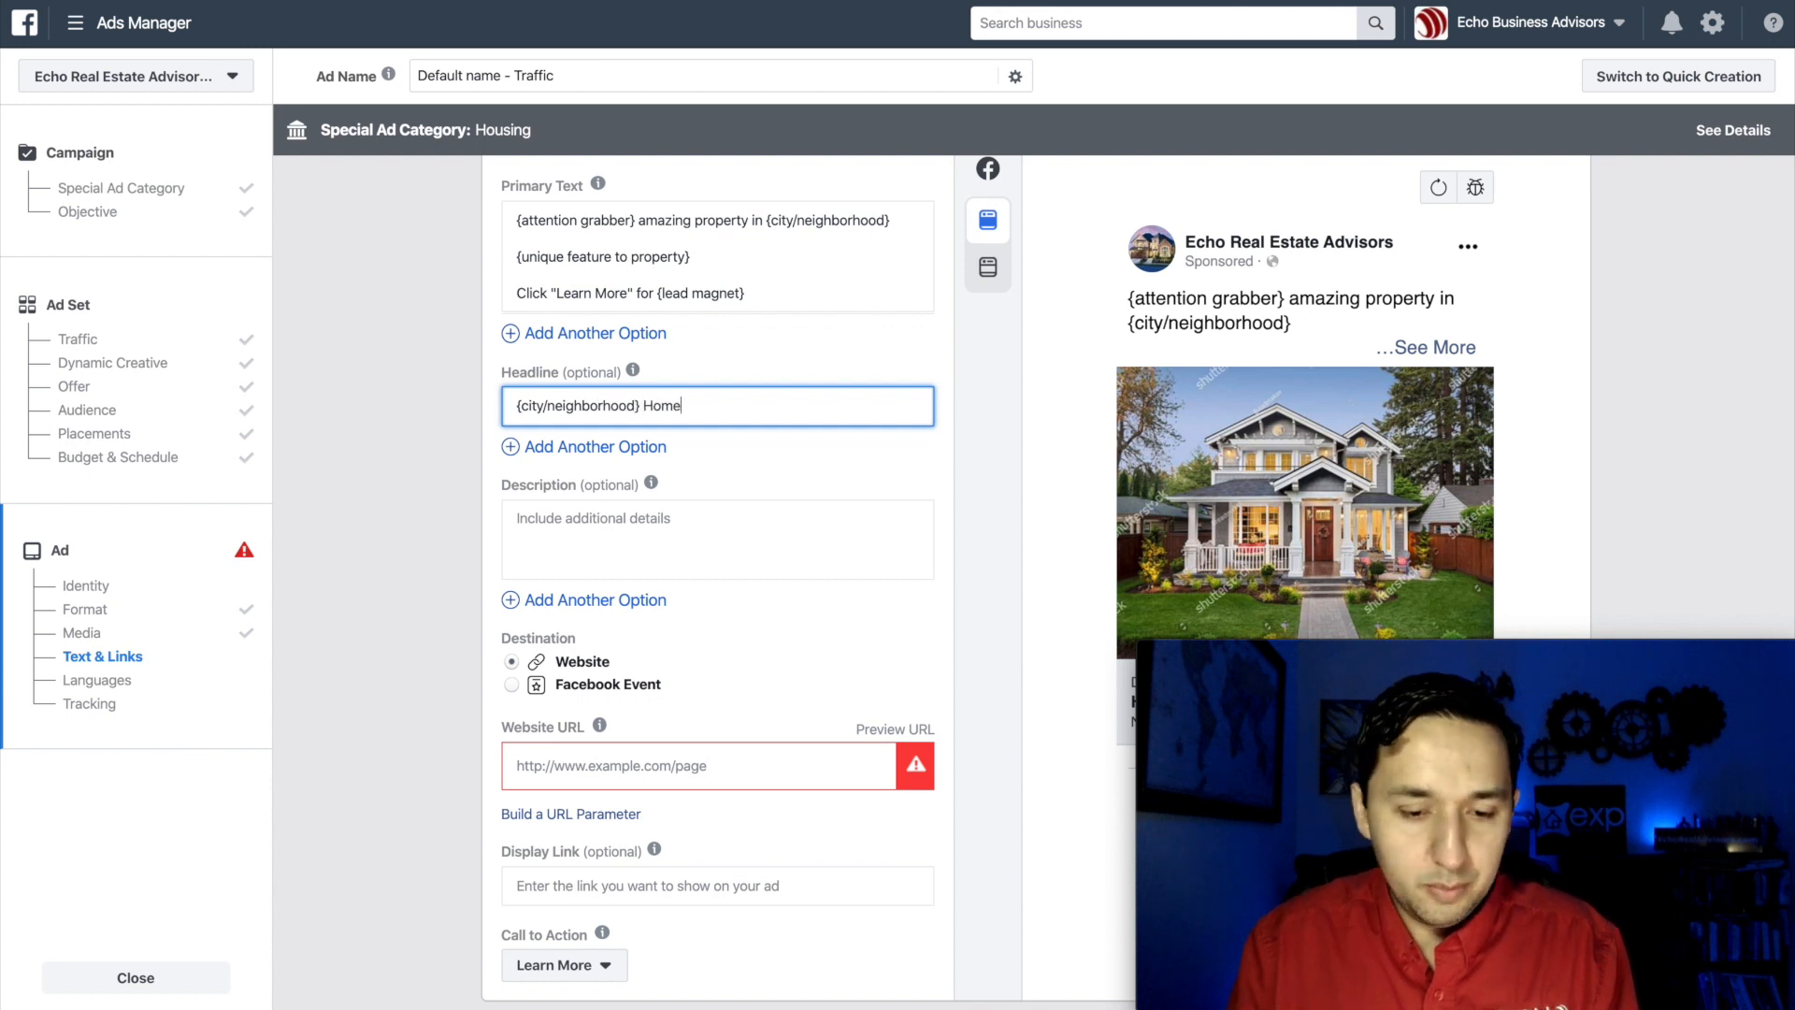
Step: Enter "Will Go Fast" as the ad's description
click(362, 517)
click(765, 496)
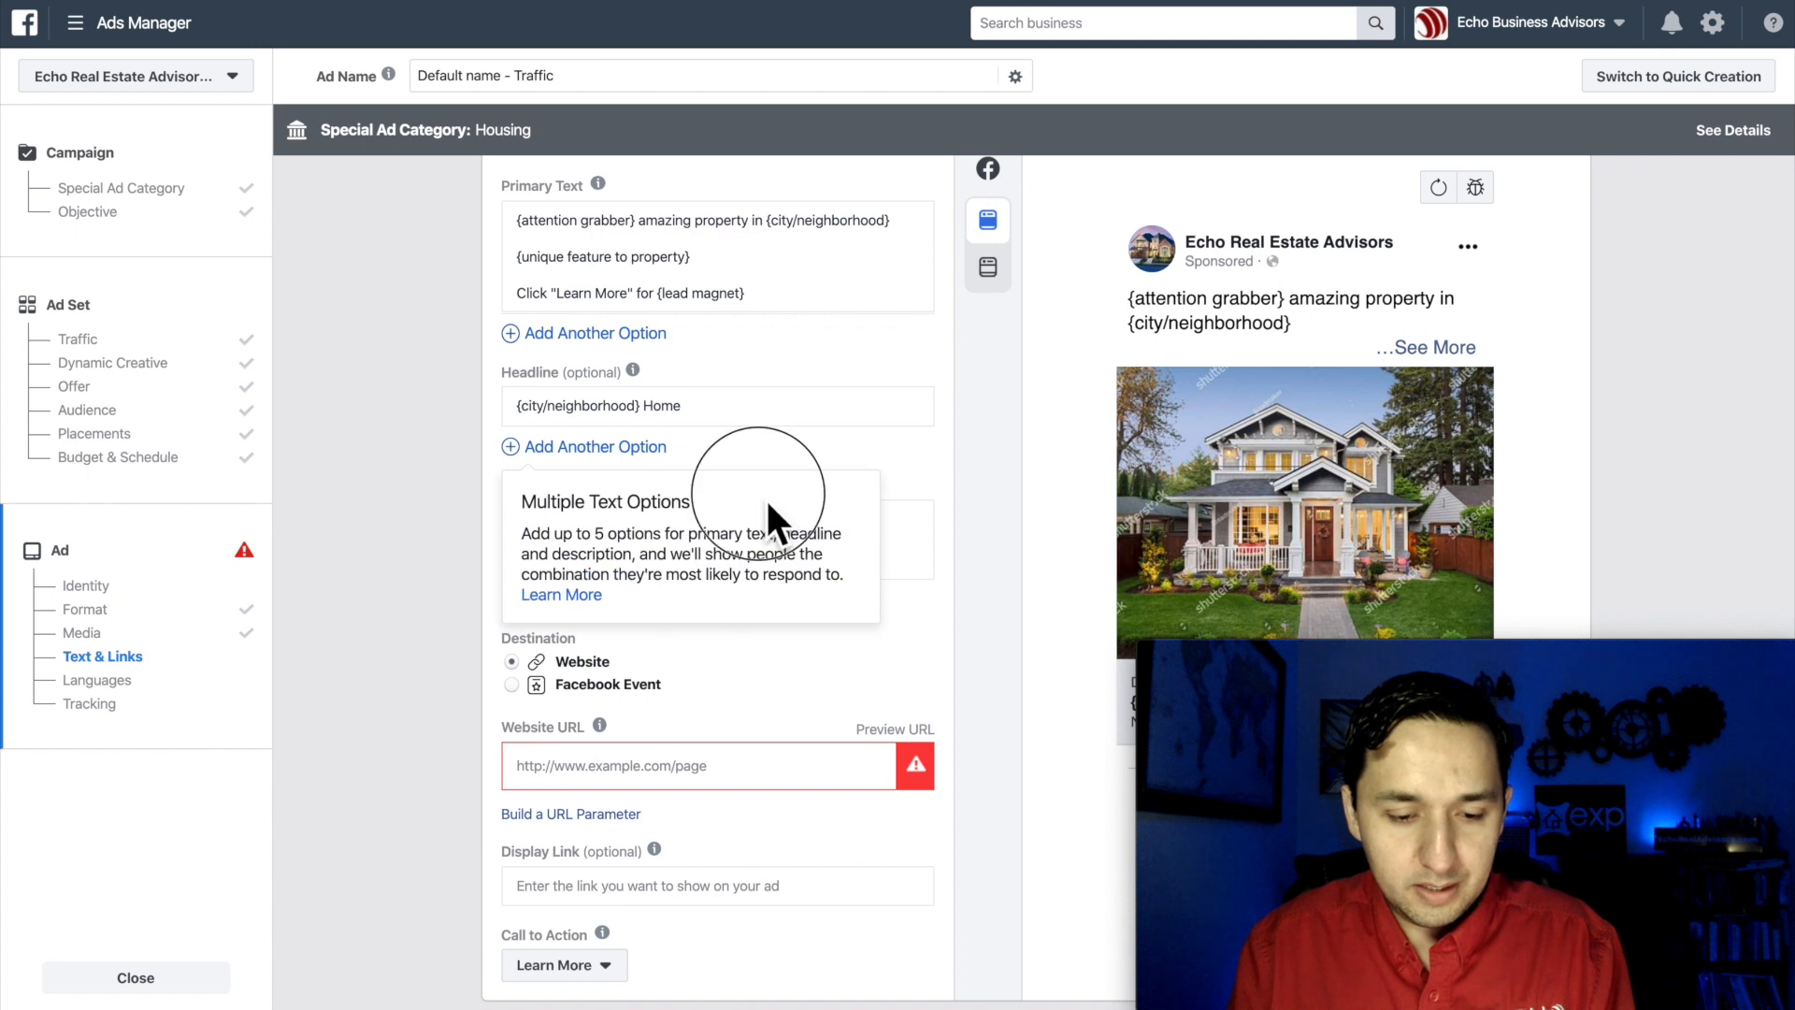
click(872, 518)
click(913, 528)
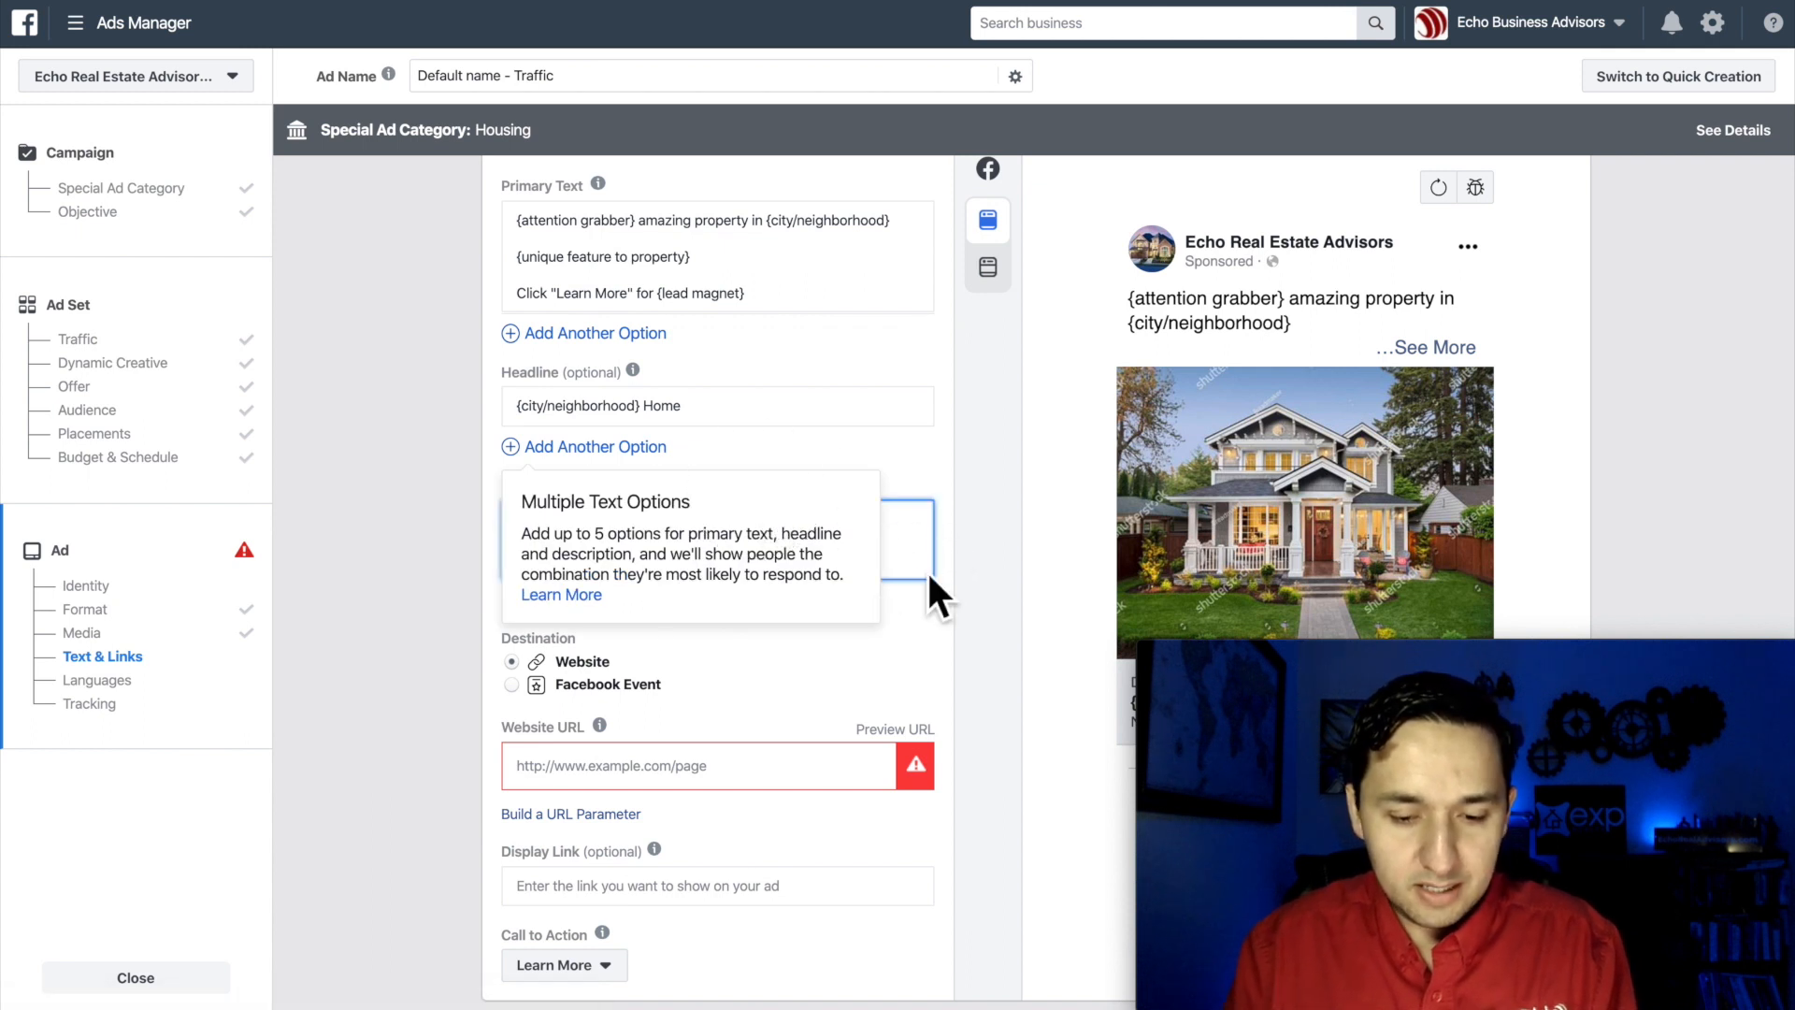
text(W)
click(589, 537)
text(ill go)
key(BackSpace)
key(BackSpace)
text(Go Fast)
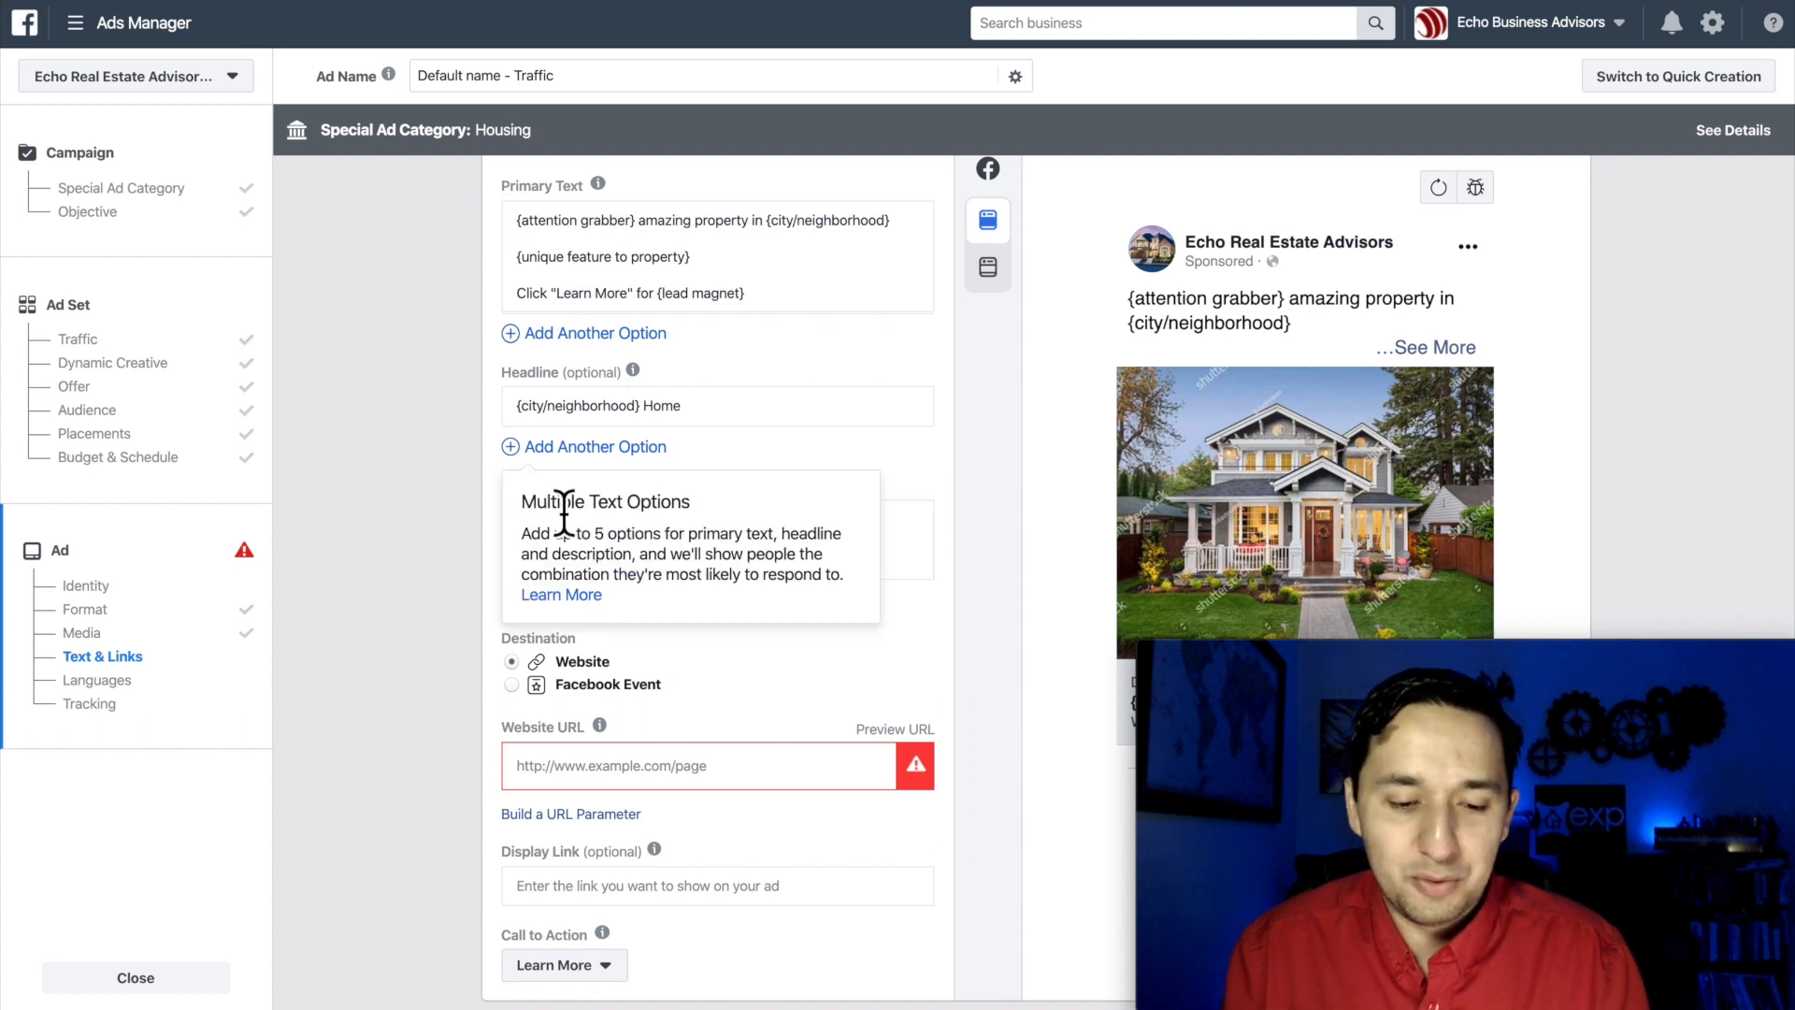
Step: Add one blank alternative for the primary text, two for the headline and three for the description
click(516, 337)
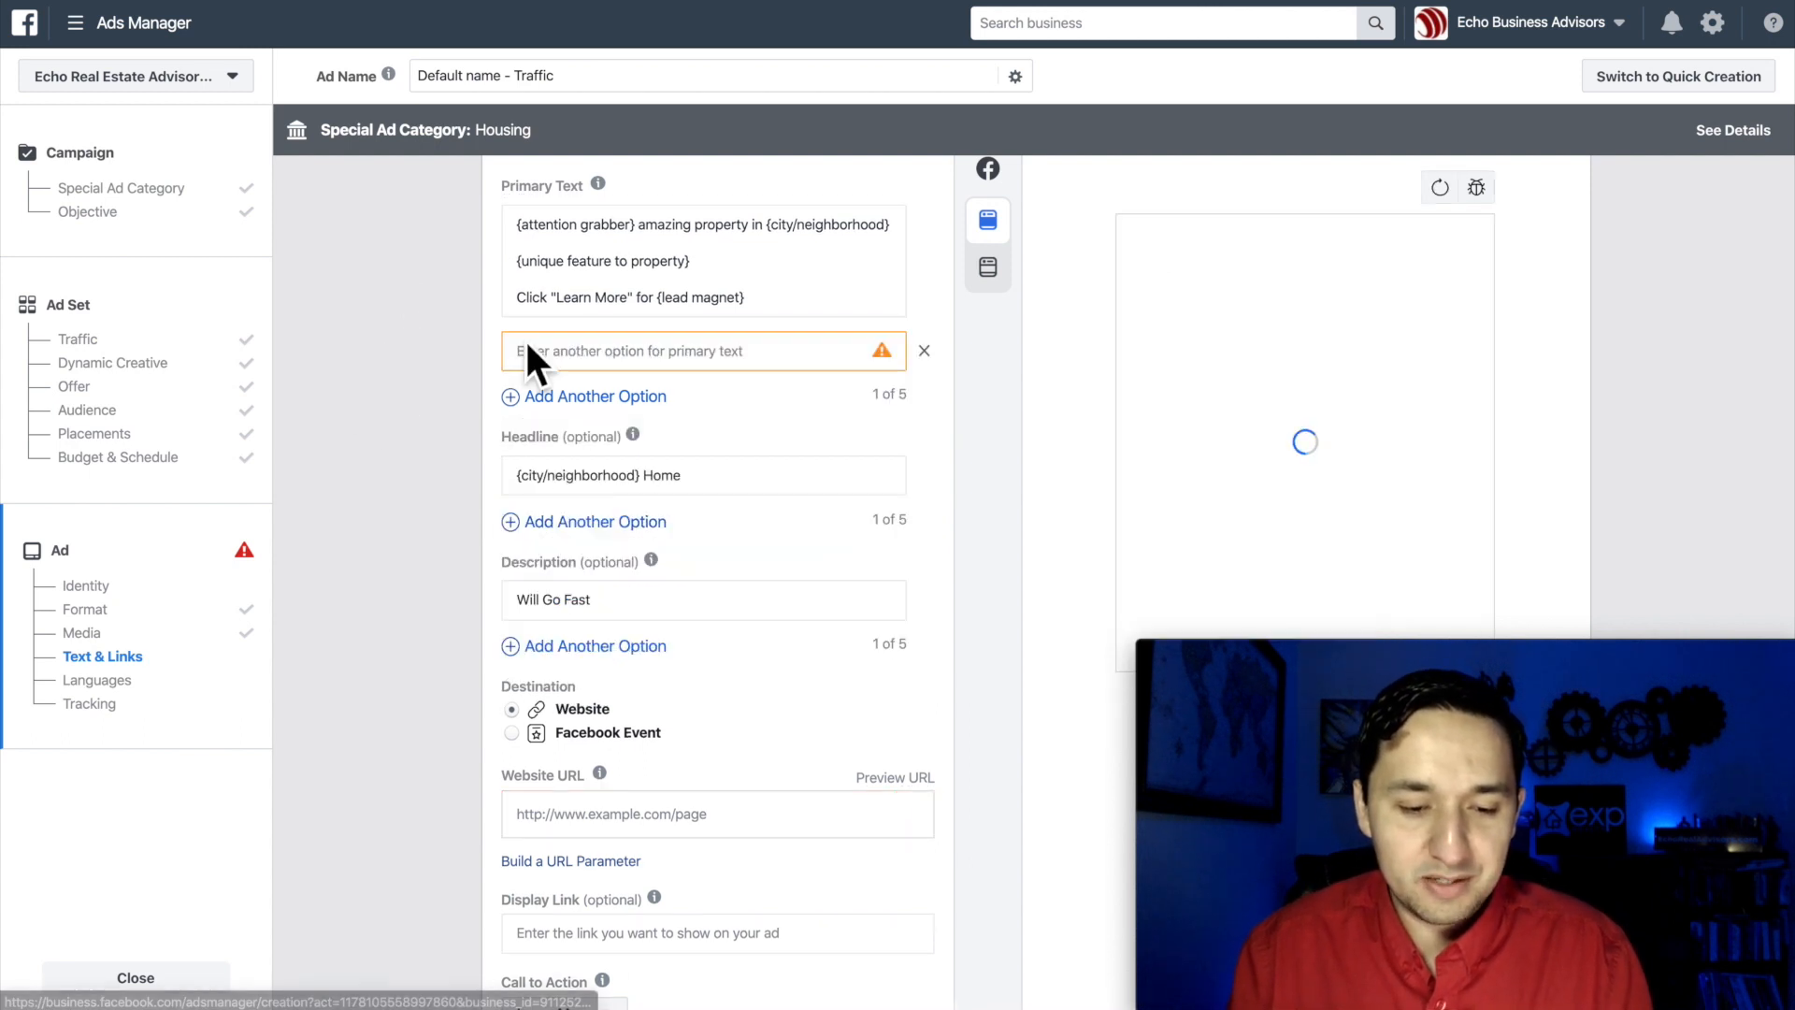
click(517, 521)
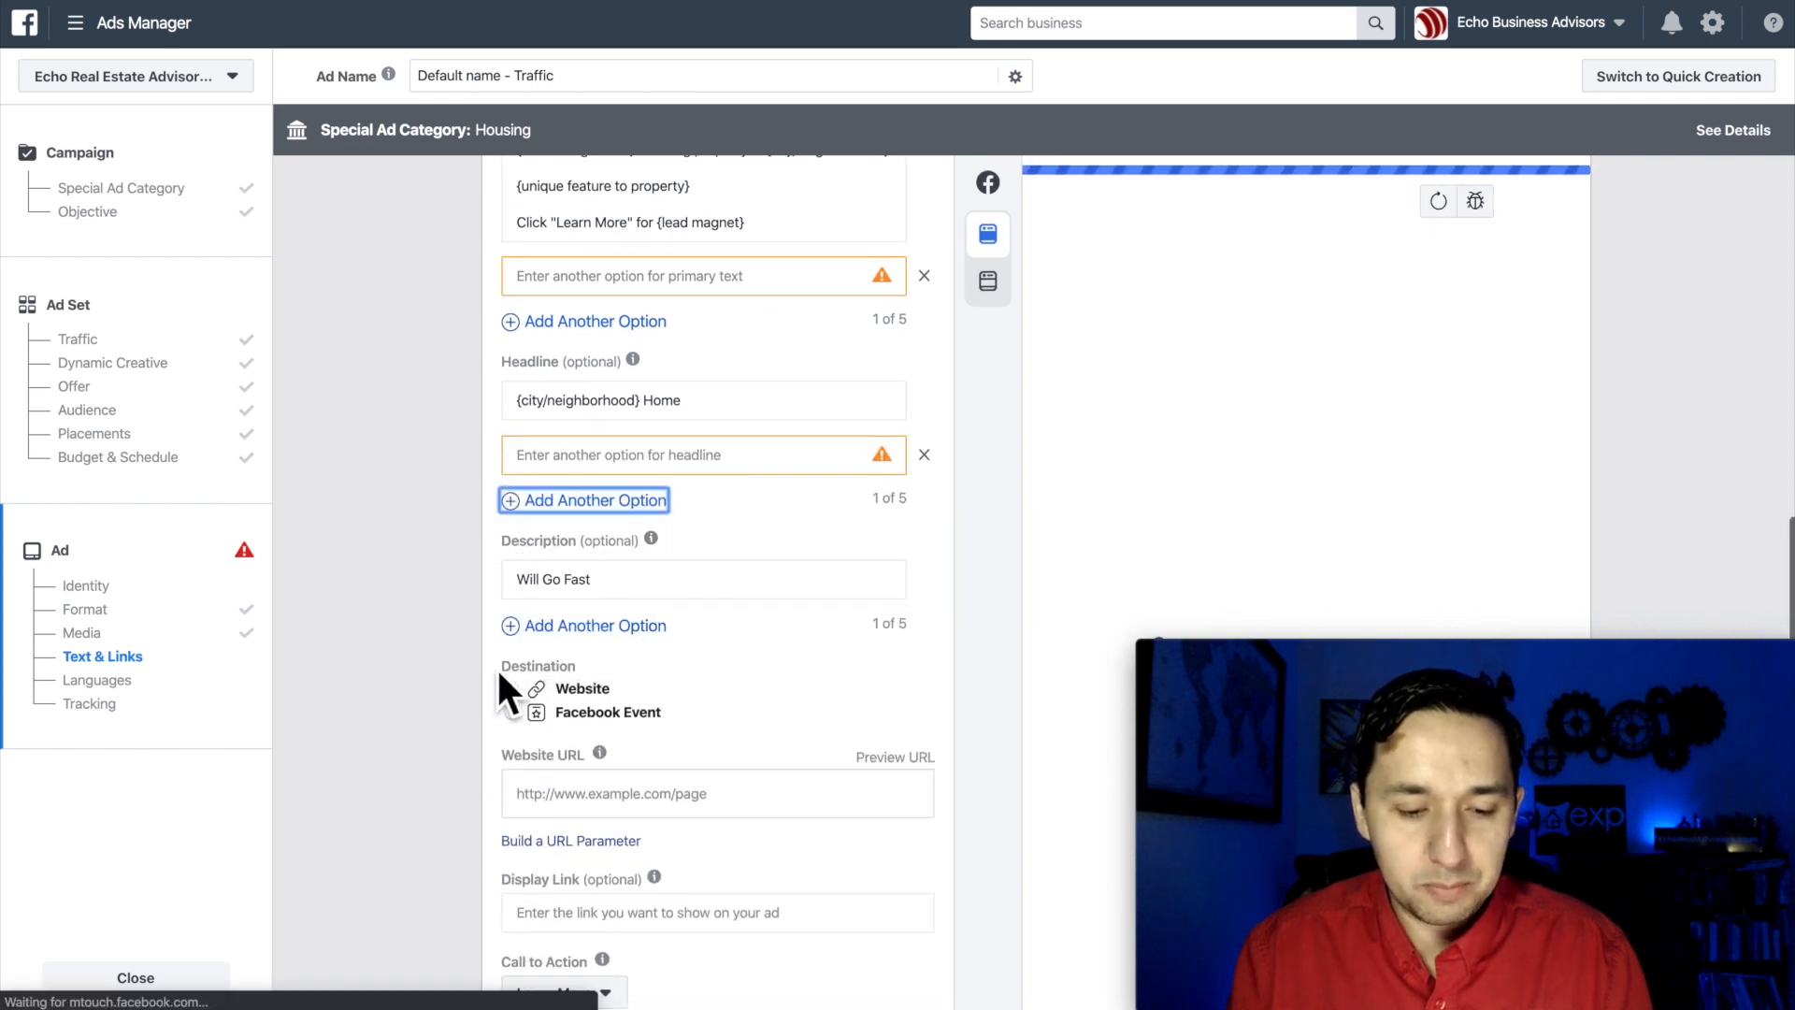
mouse_move(510, 628)
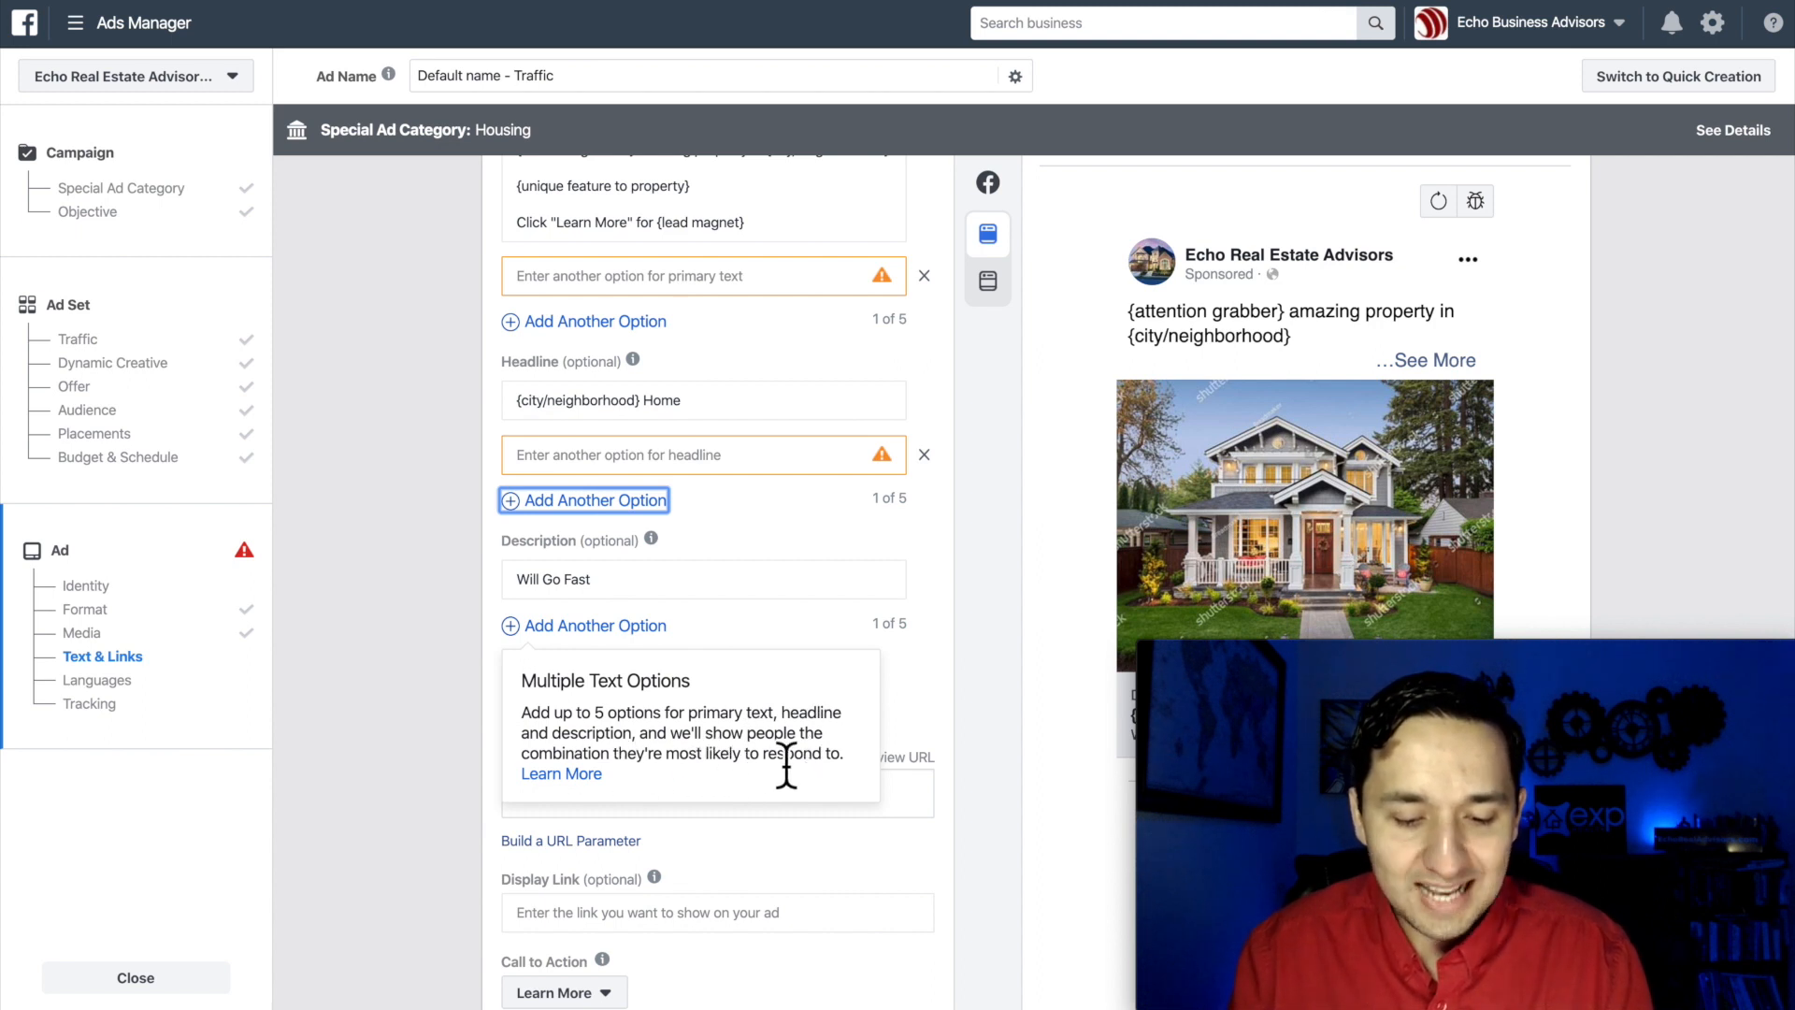
click(608, 627)
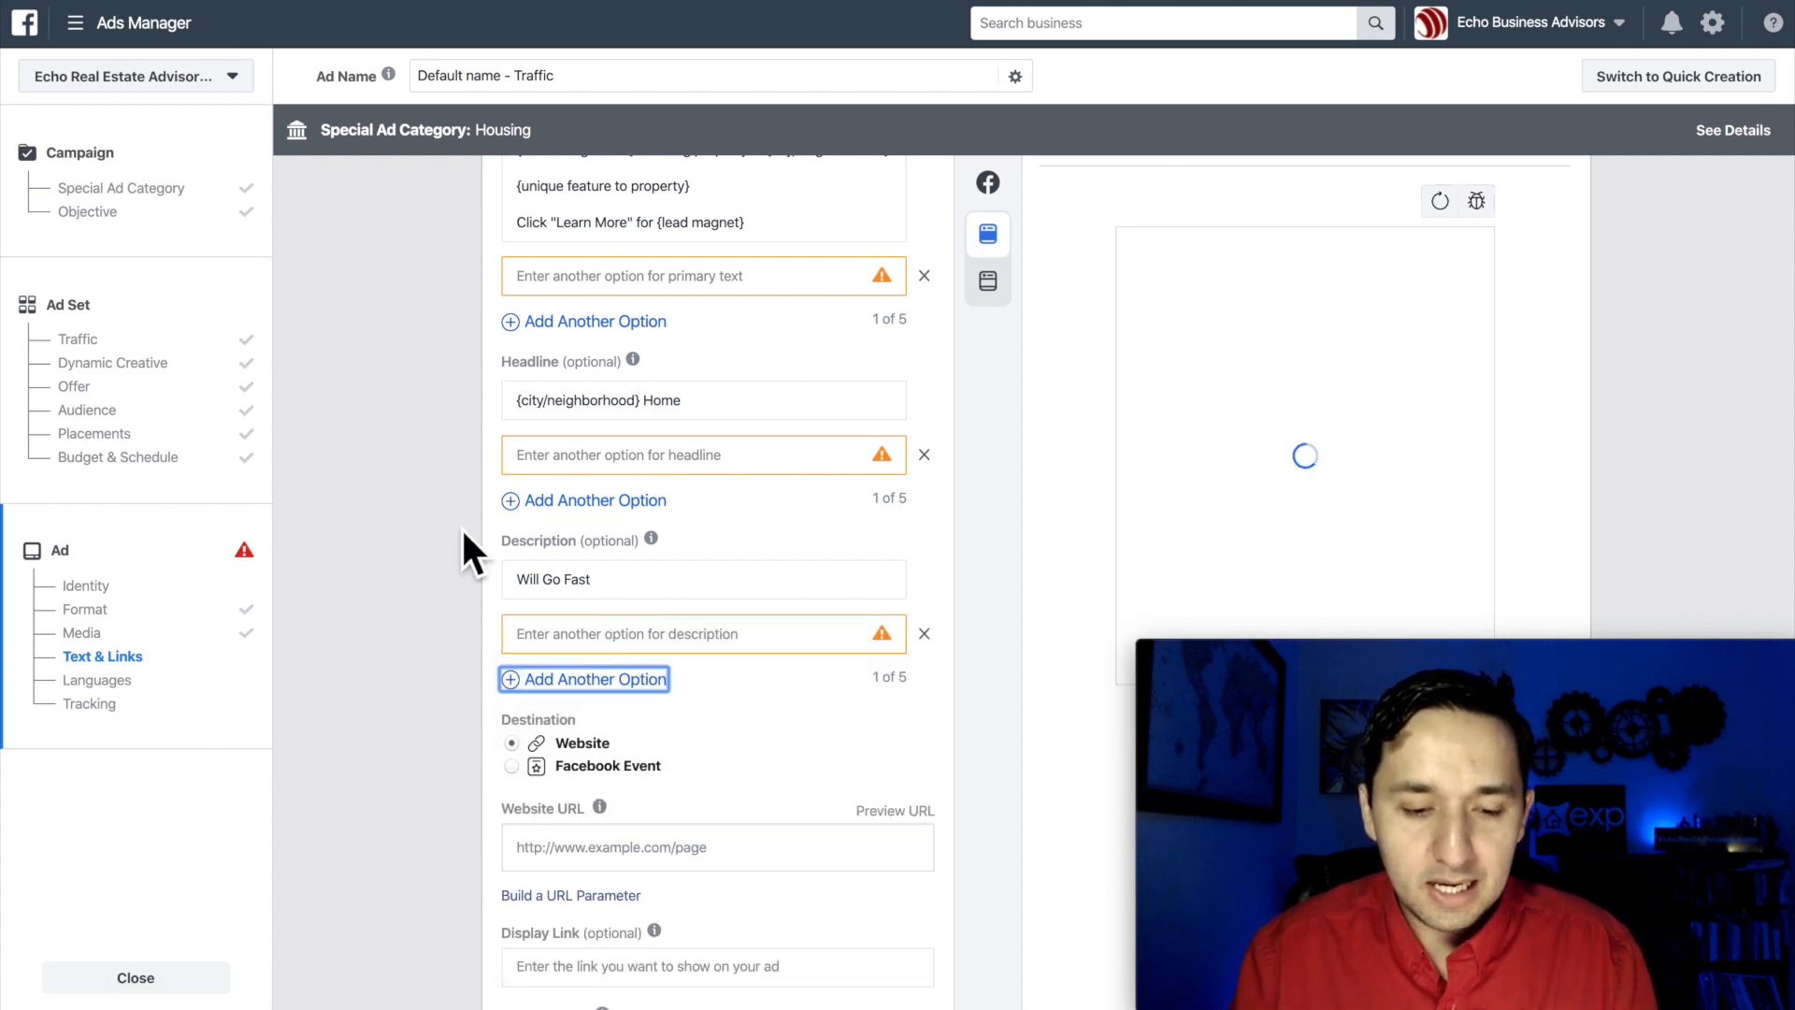
scroll(464, 531, down, 3)
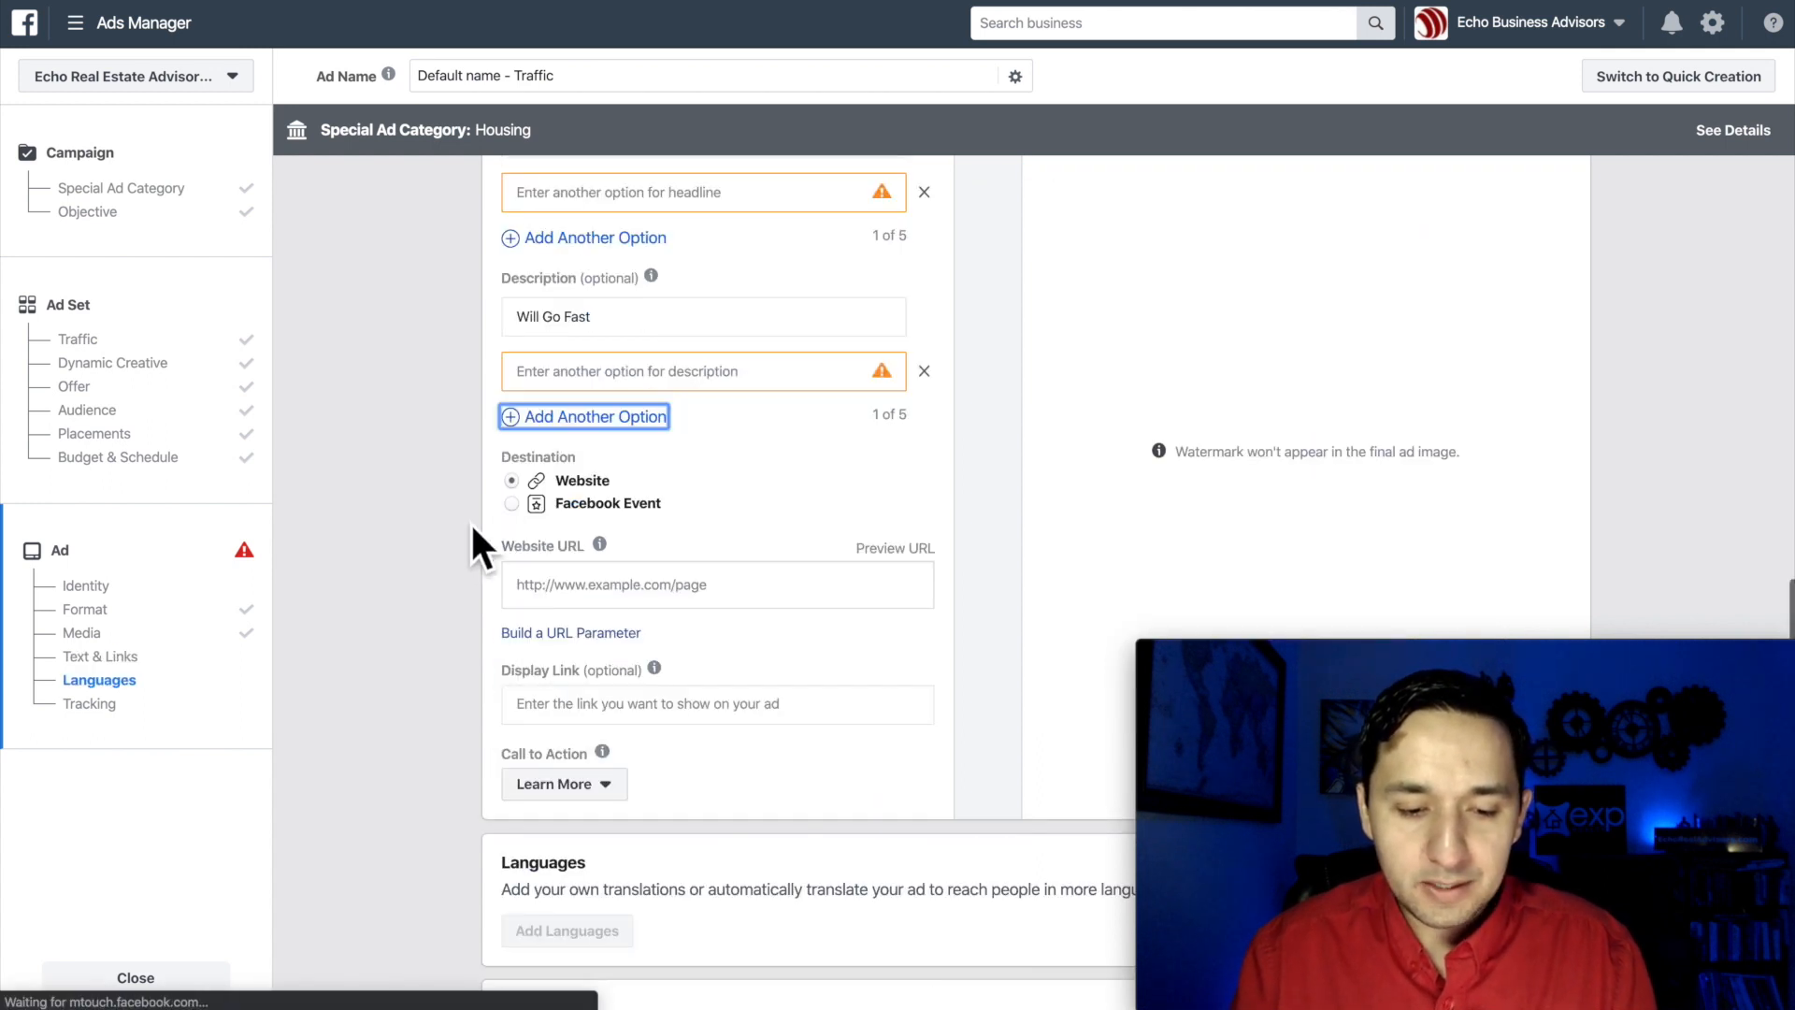
click(628, 421)
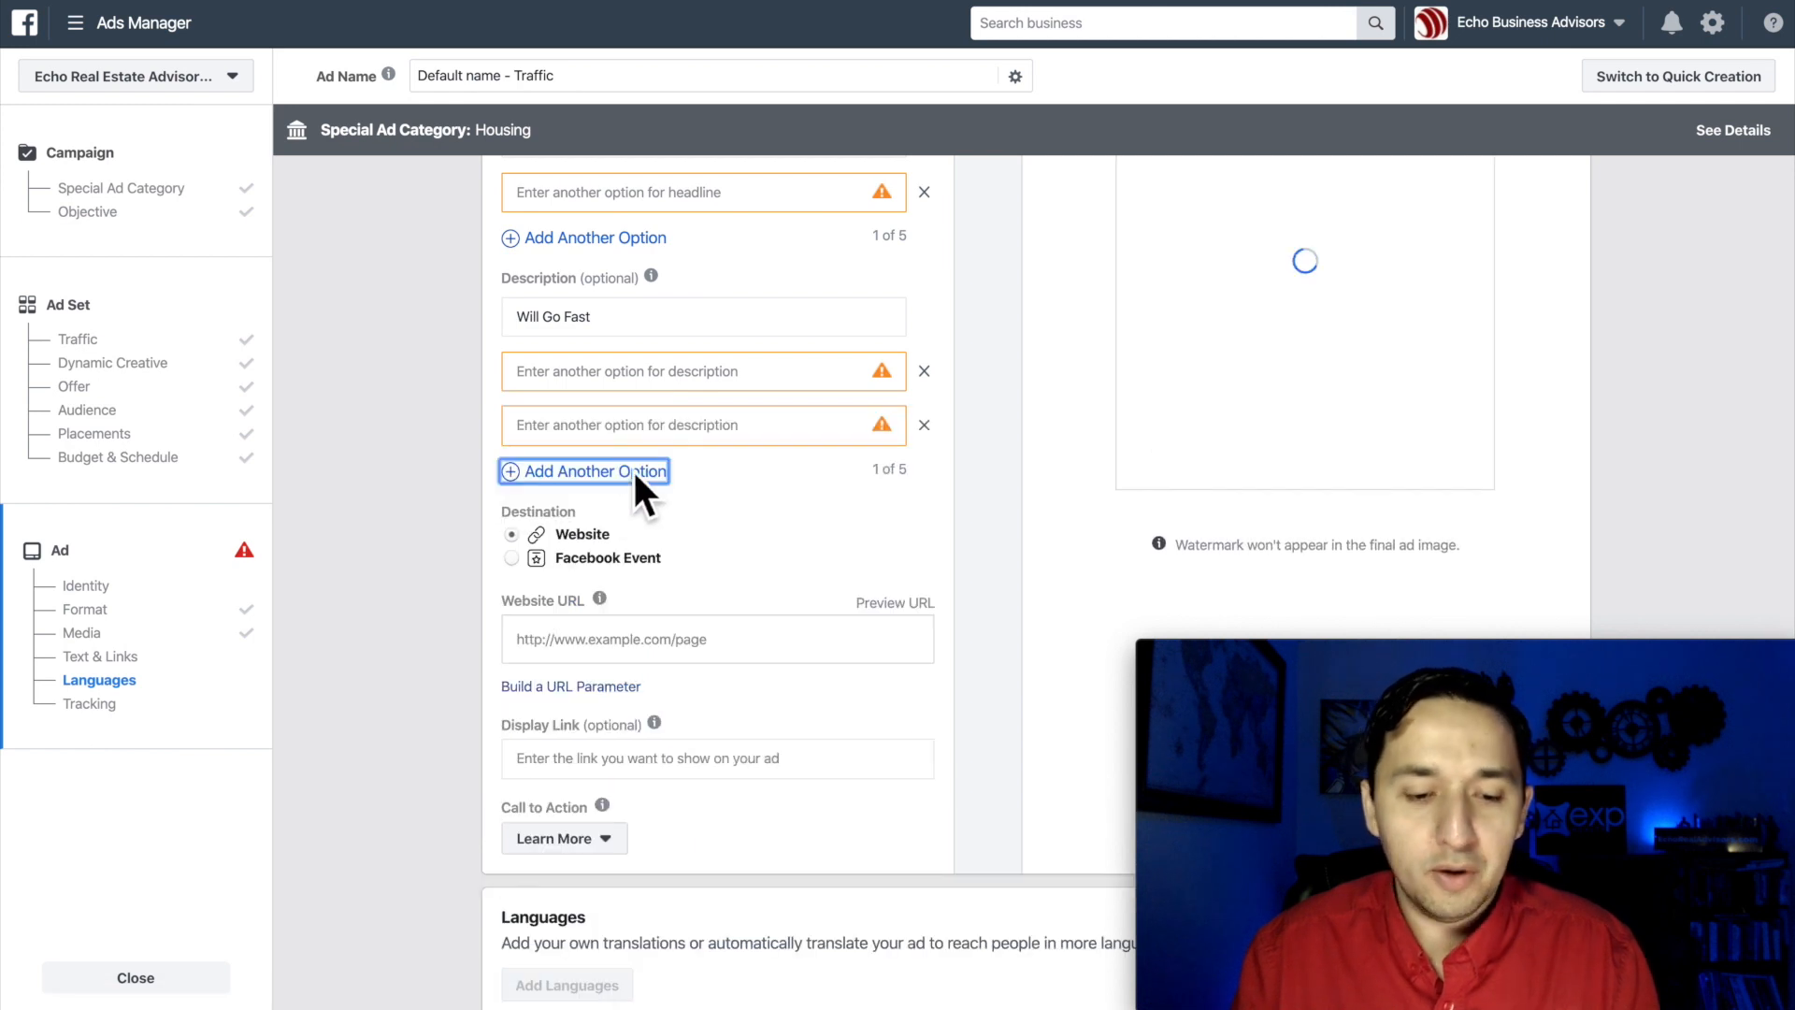
scroll(632, 472, up, 3)
click(597, 447)
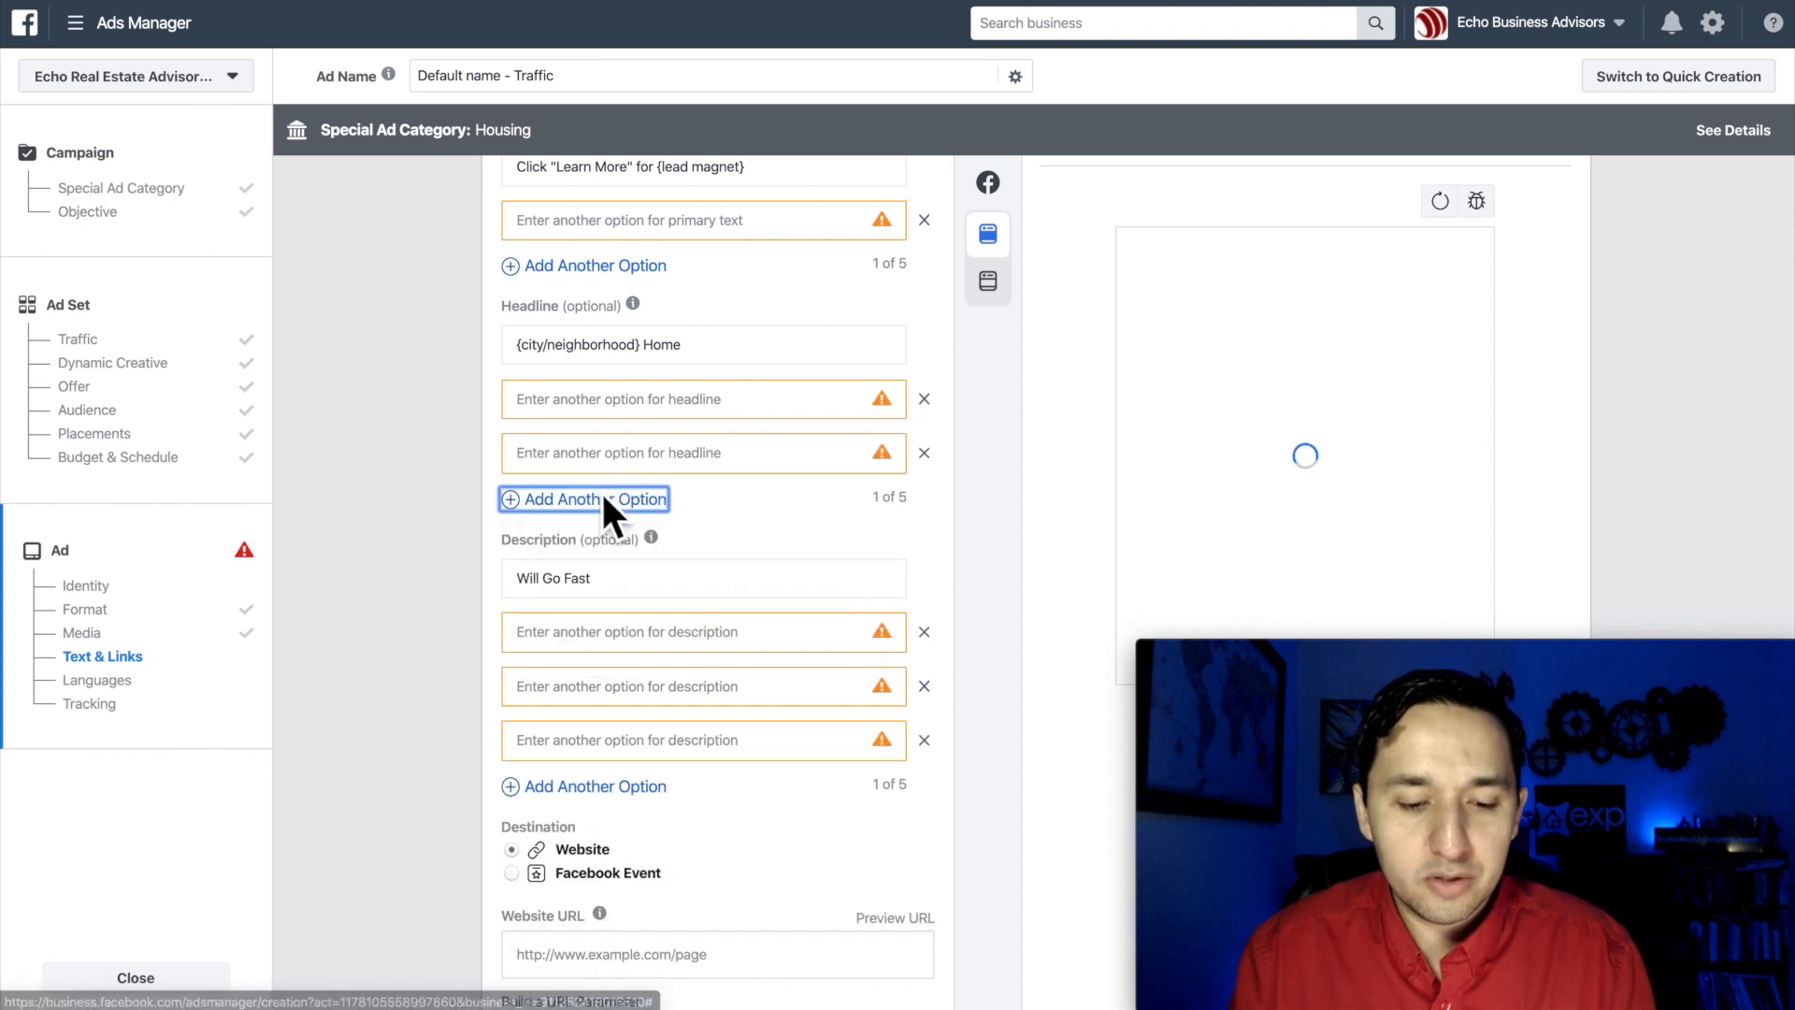
Step: Add a second blank alternative for the ad's primary text
scroll(589, 348, up, 1)
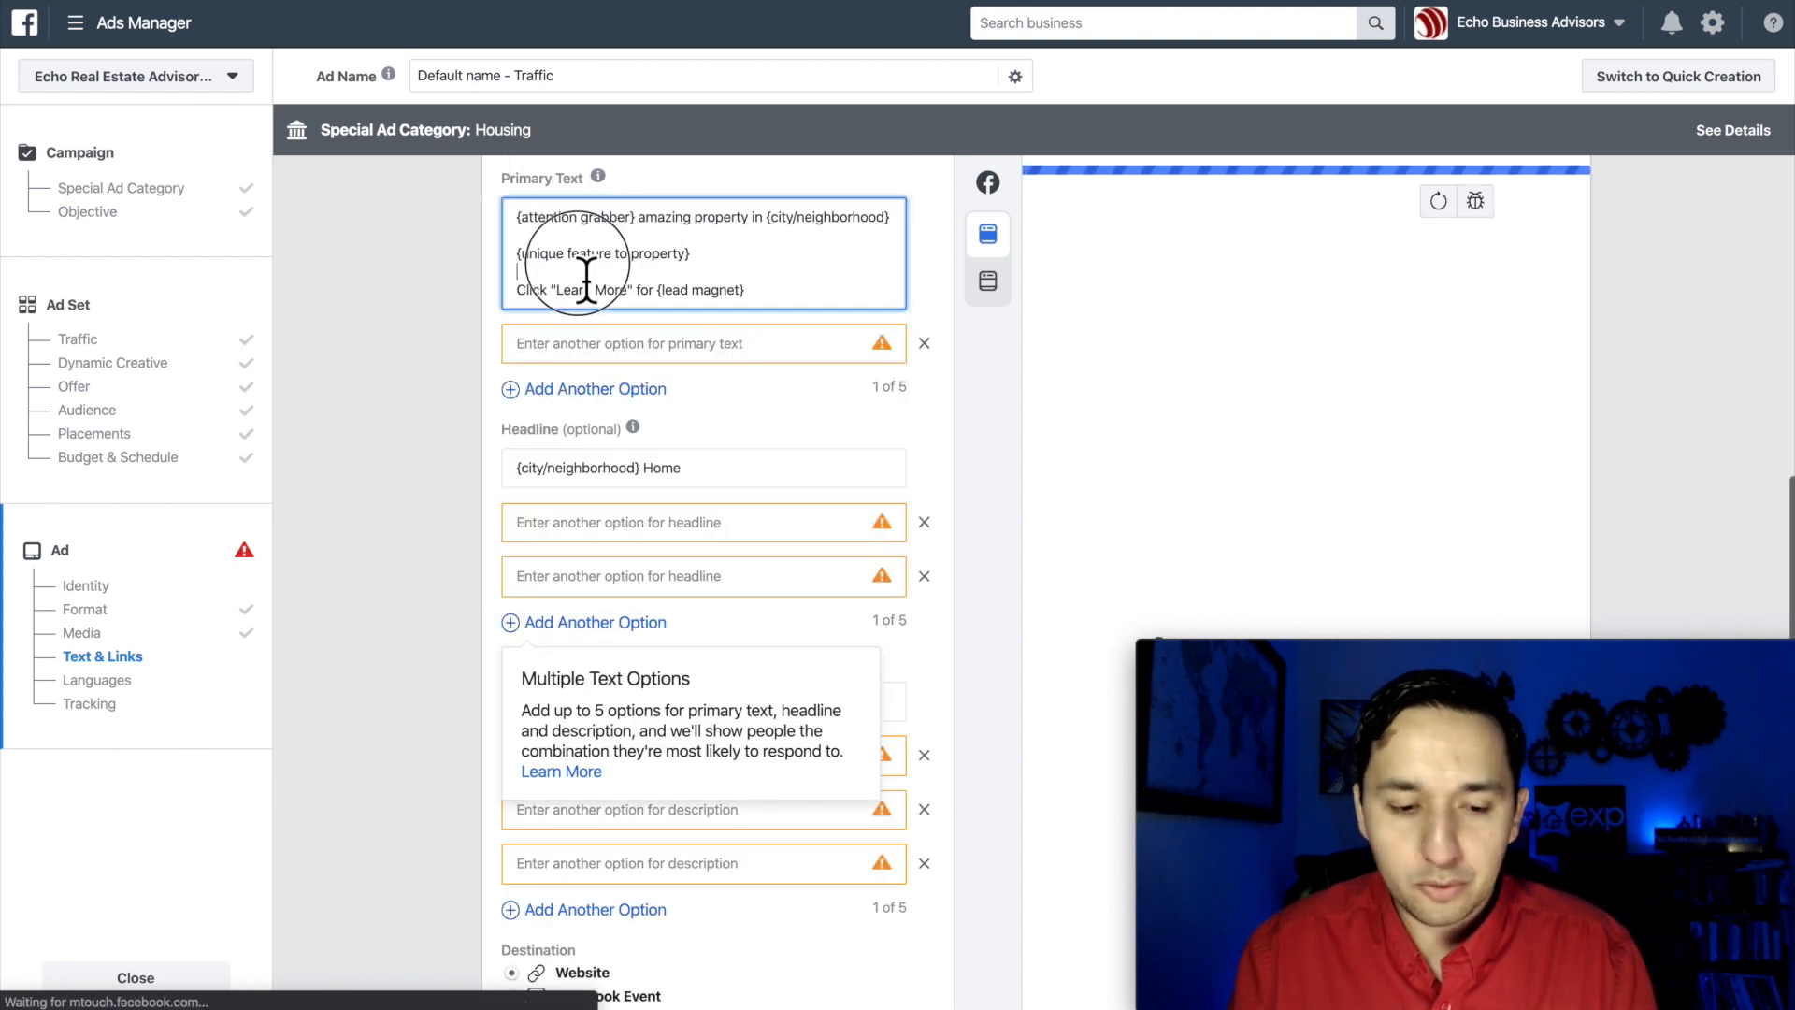
click(582, 391)
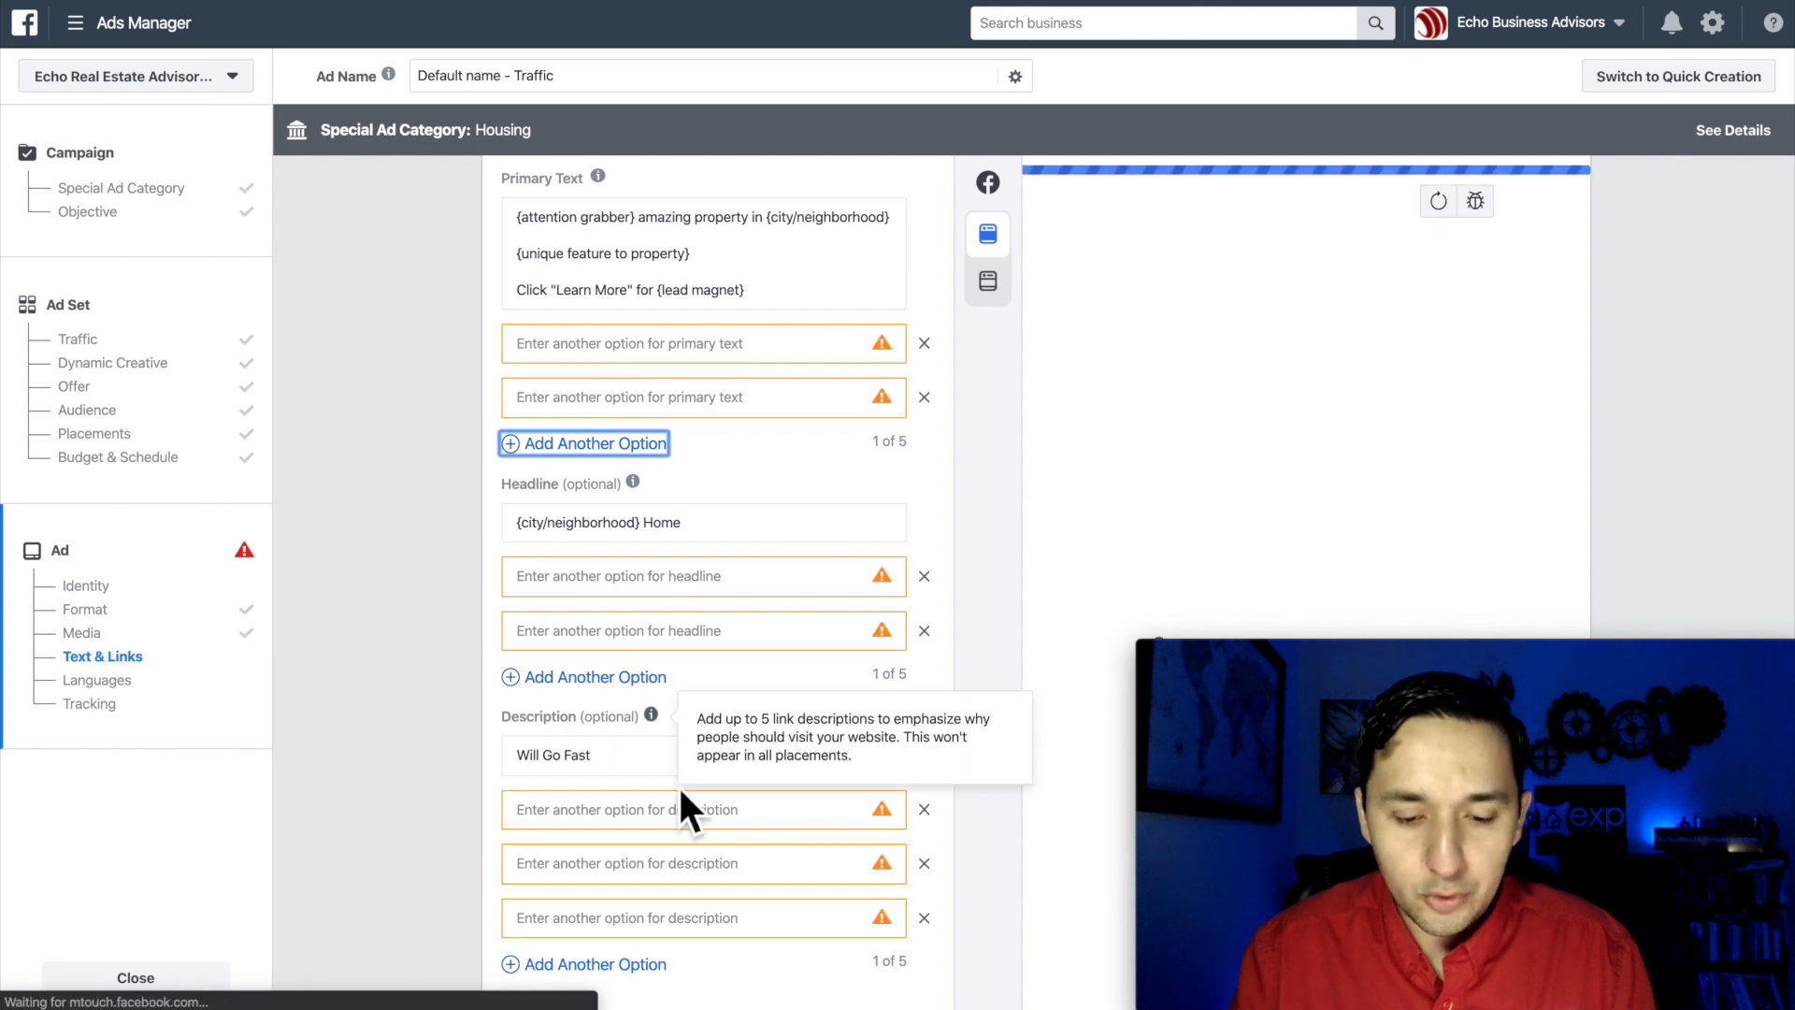
Step: Check the suggested addresses for the ad's website URL without choosing one
scroll(677, 784, down, 5)
scroll(680, 795, down, 1)
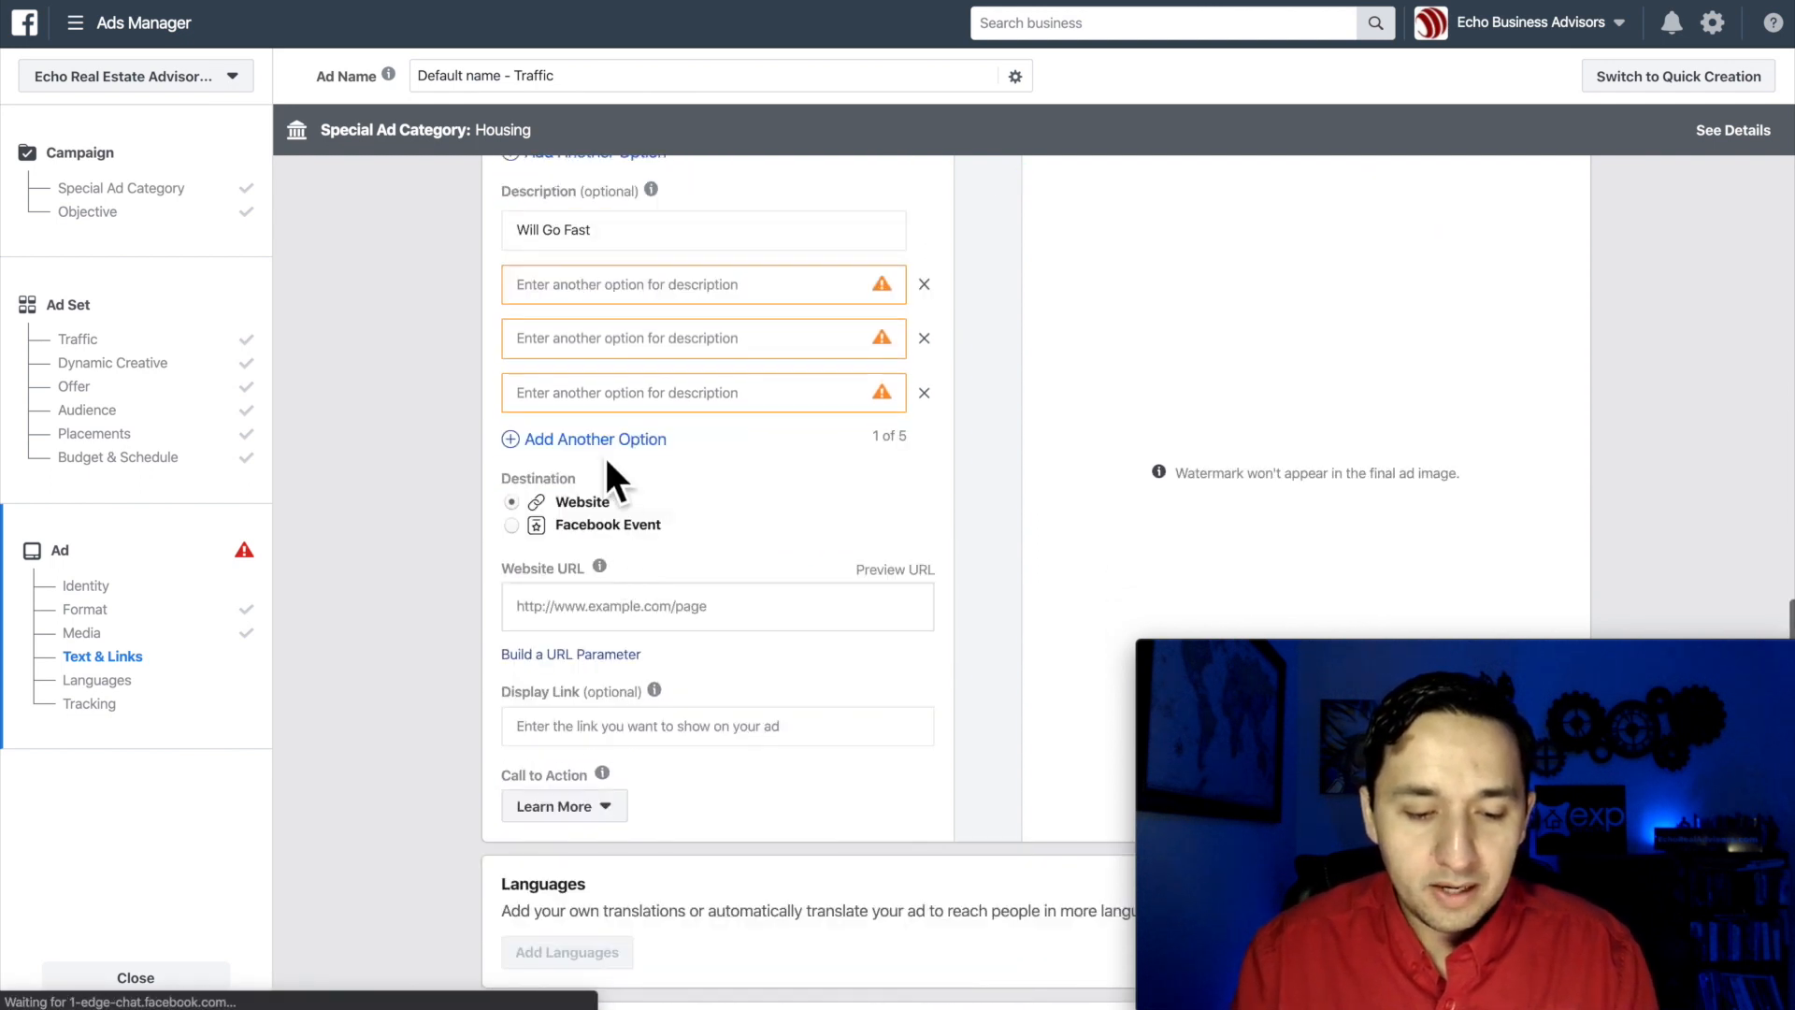
click(680, 615)
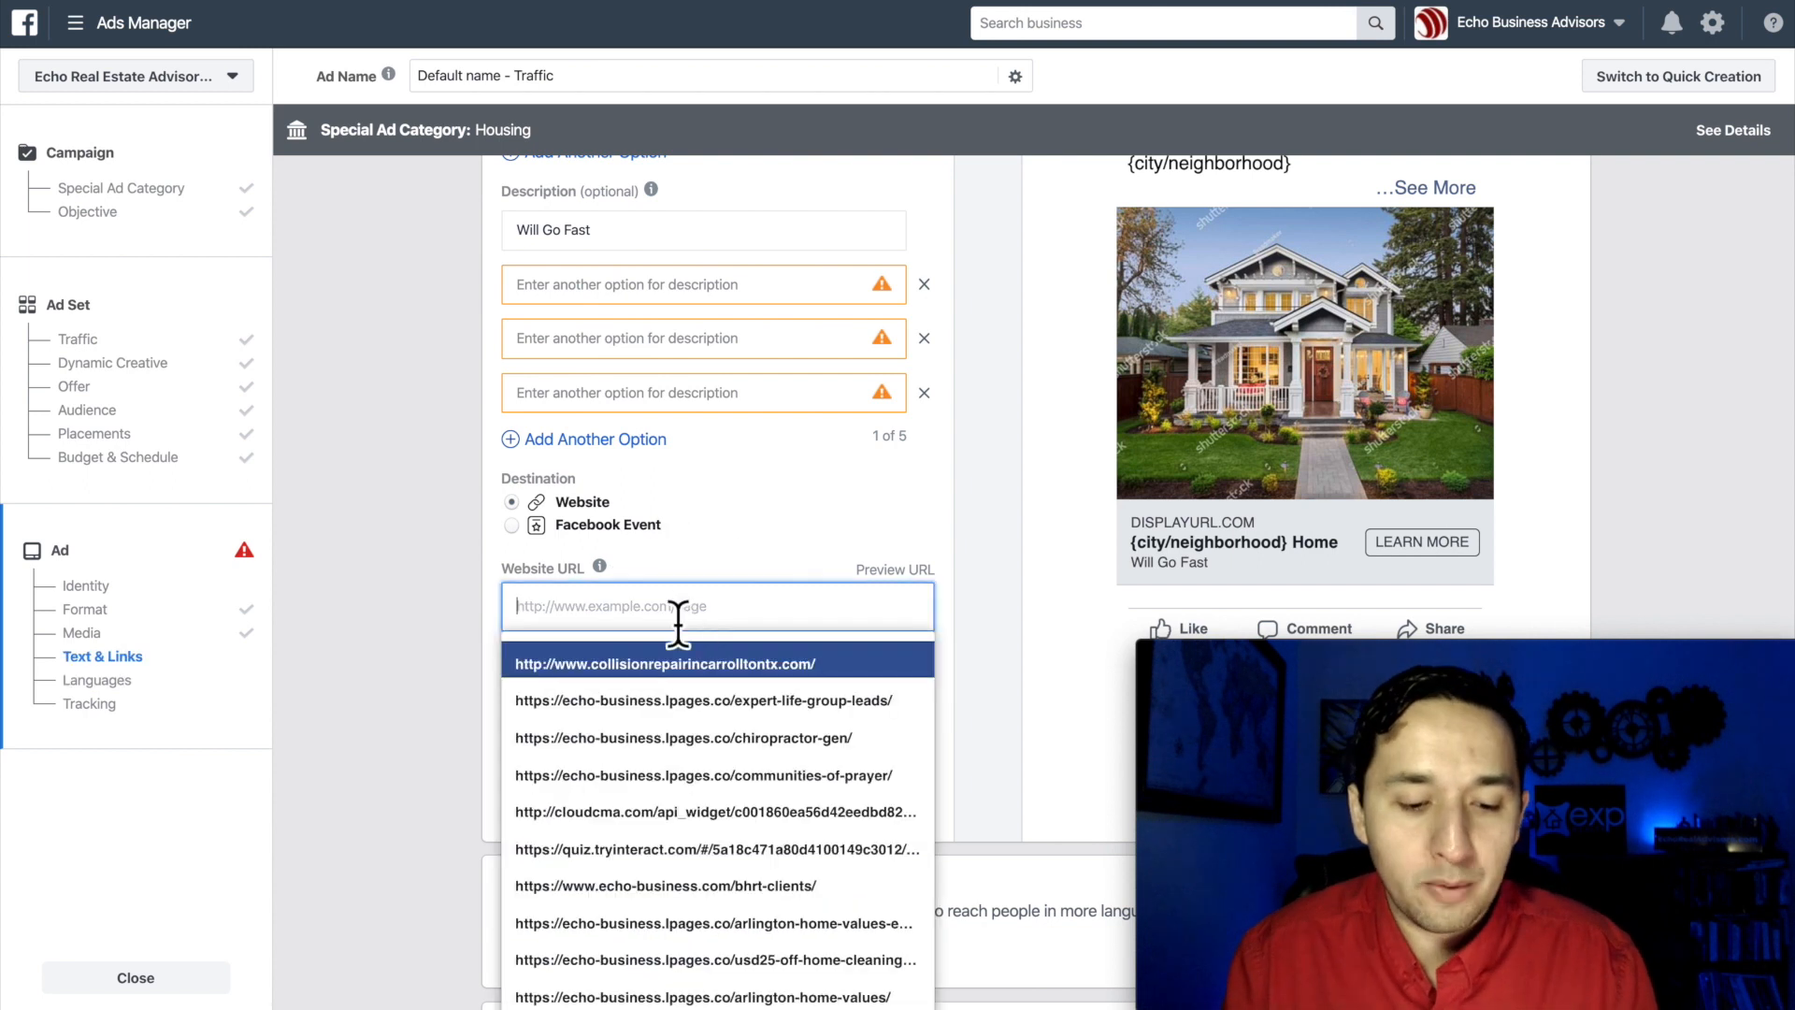
click(483, 613)
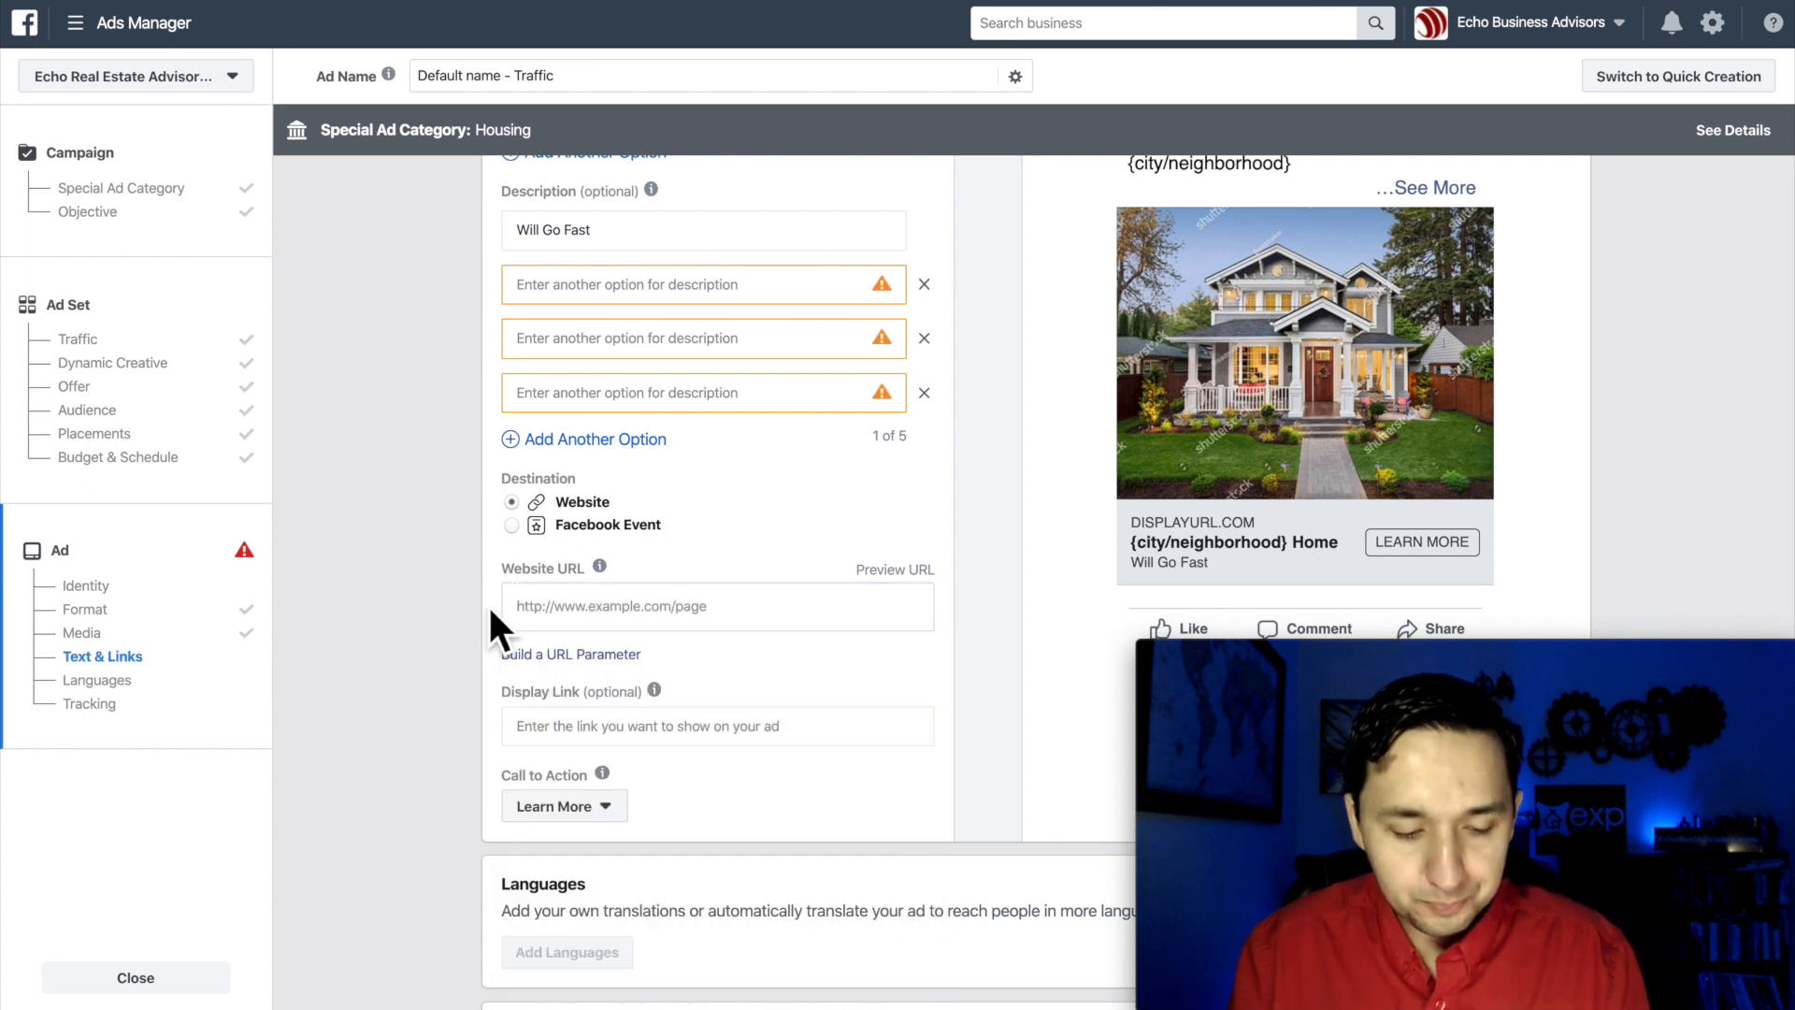
click(617, 623)
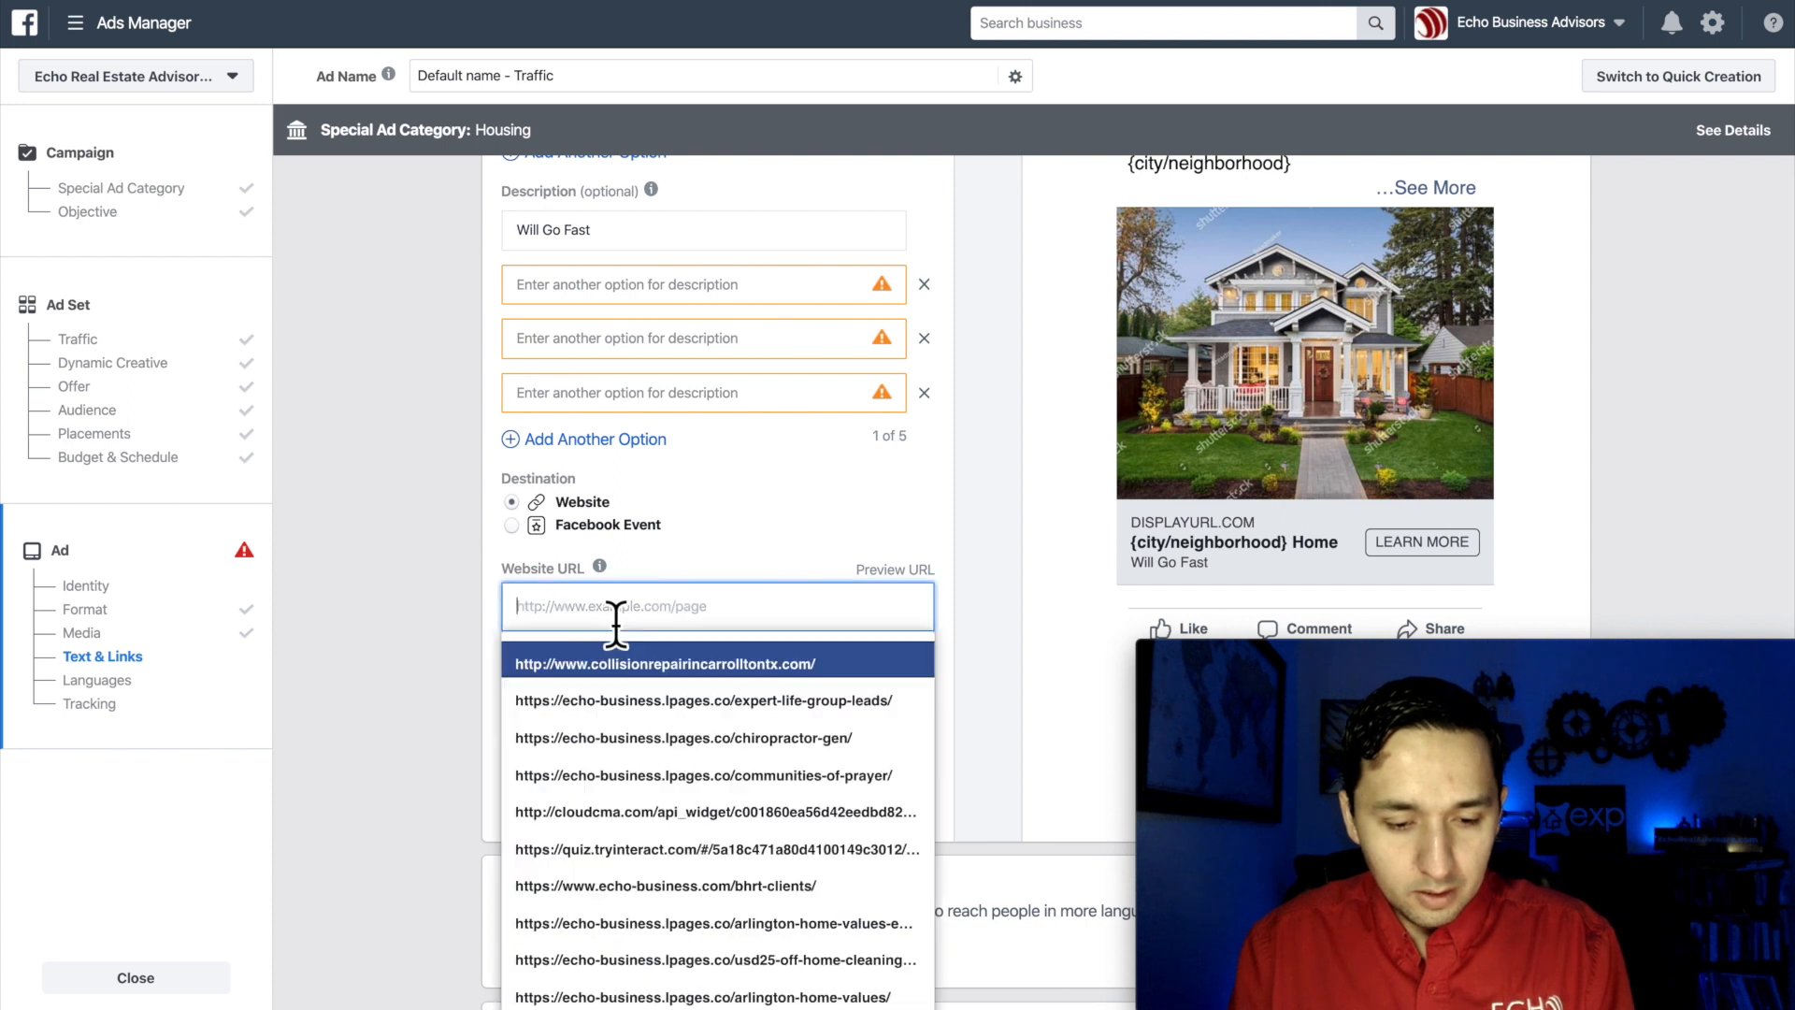
click(472, 614)
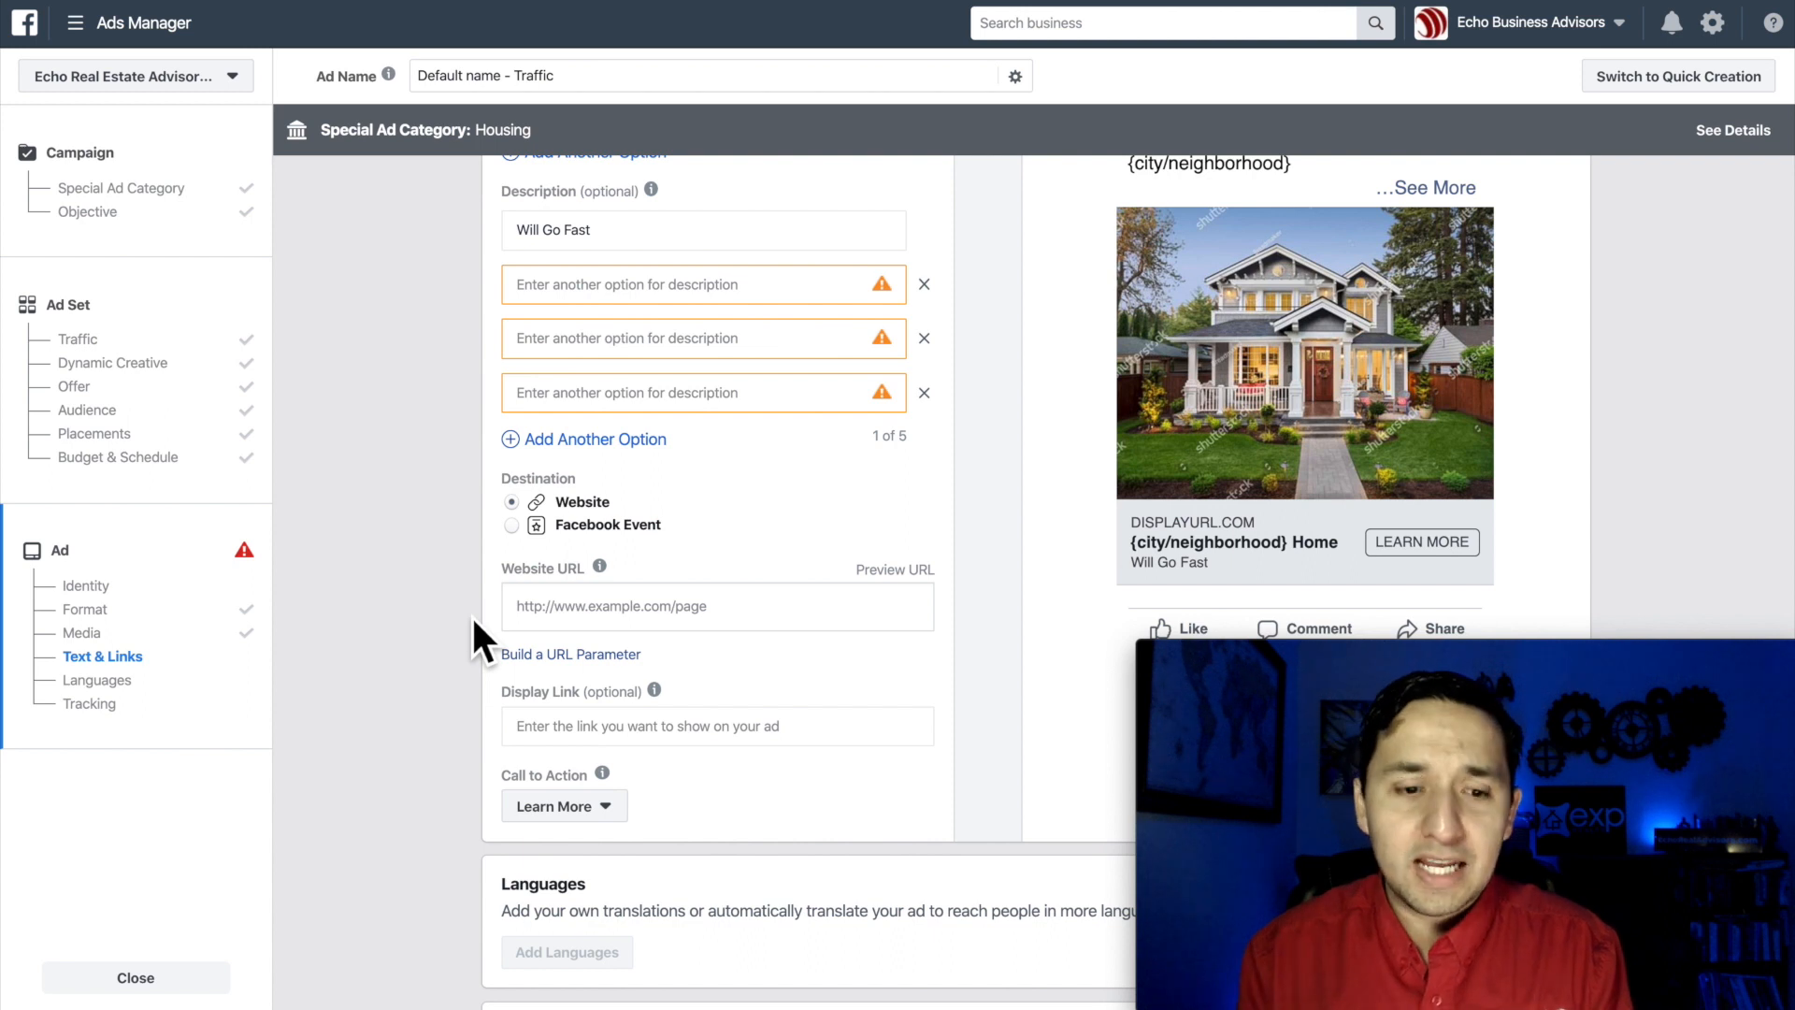
Step: Review the ad setup from the primary text through the website destination to the conversion tracking options
scroll(471, 615, up, 9)
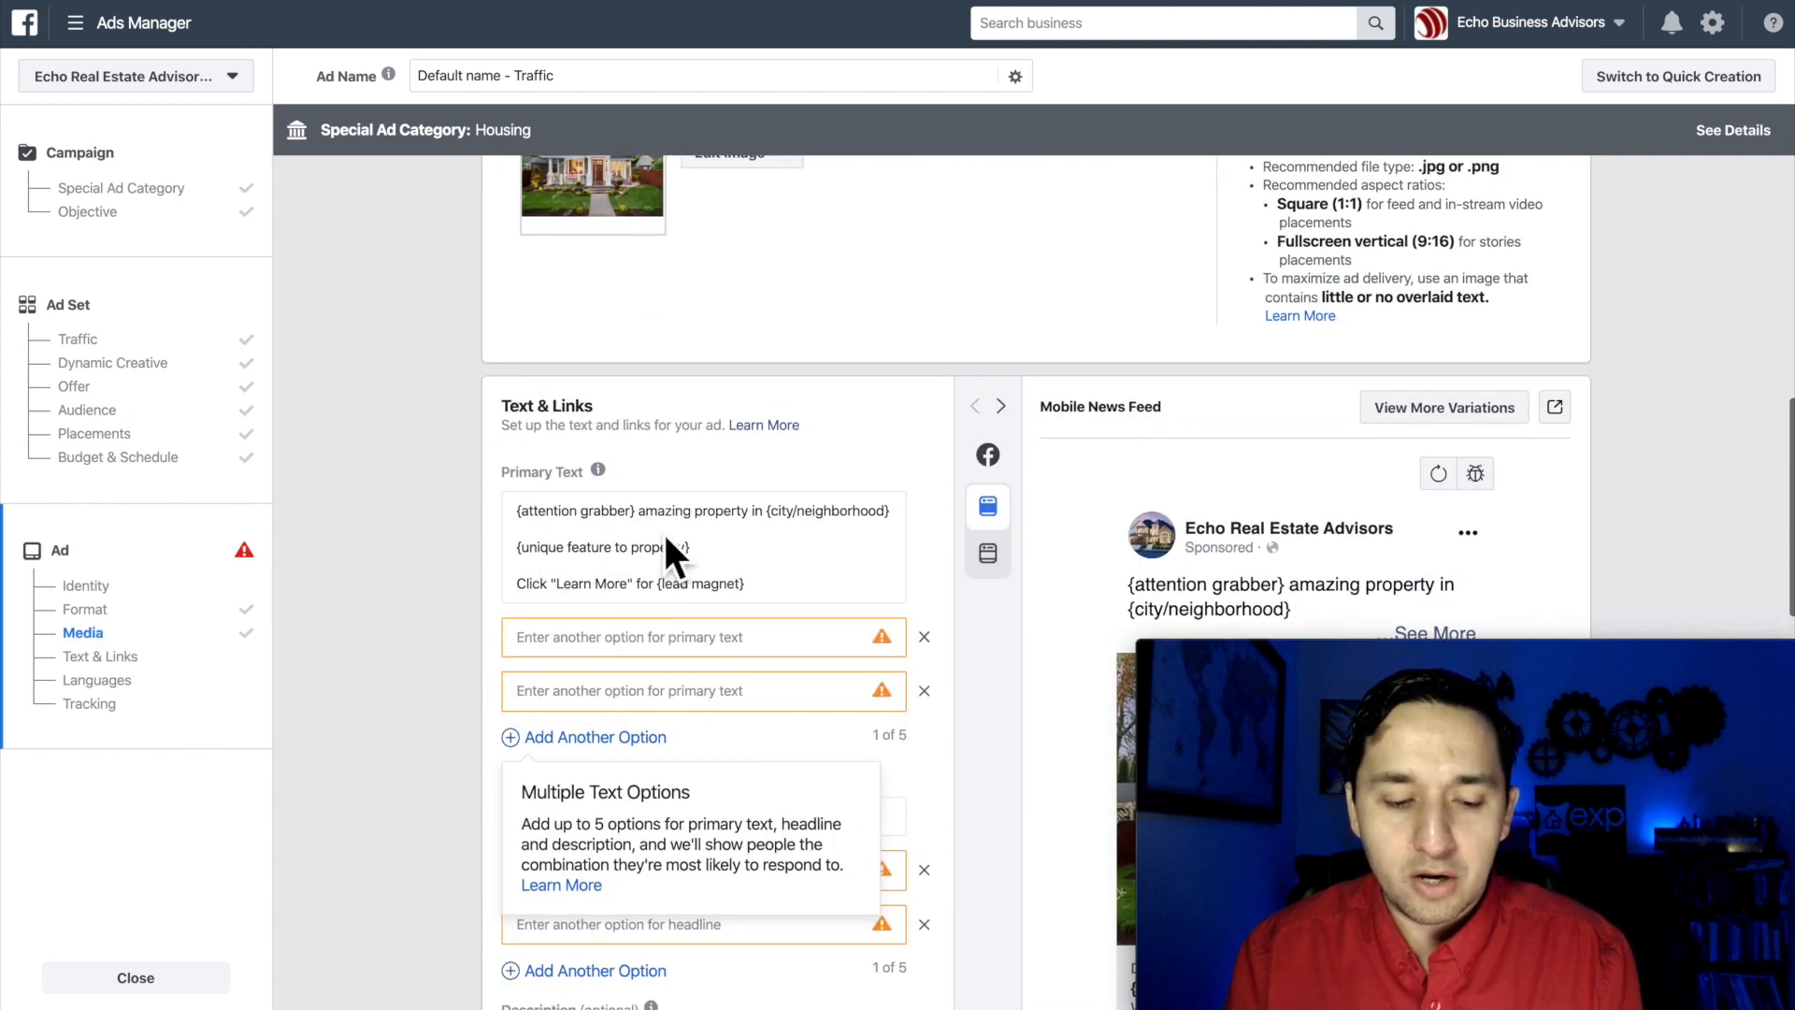
scroll(665, 538, down, 5)
scroll(459, 710, down, 4)
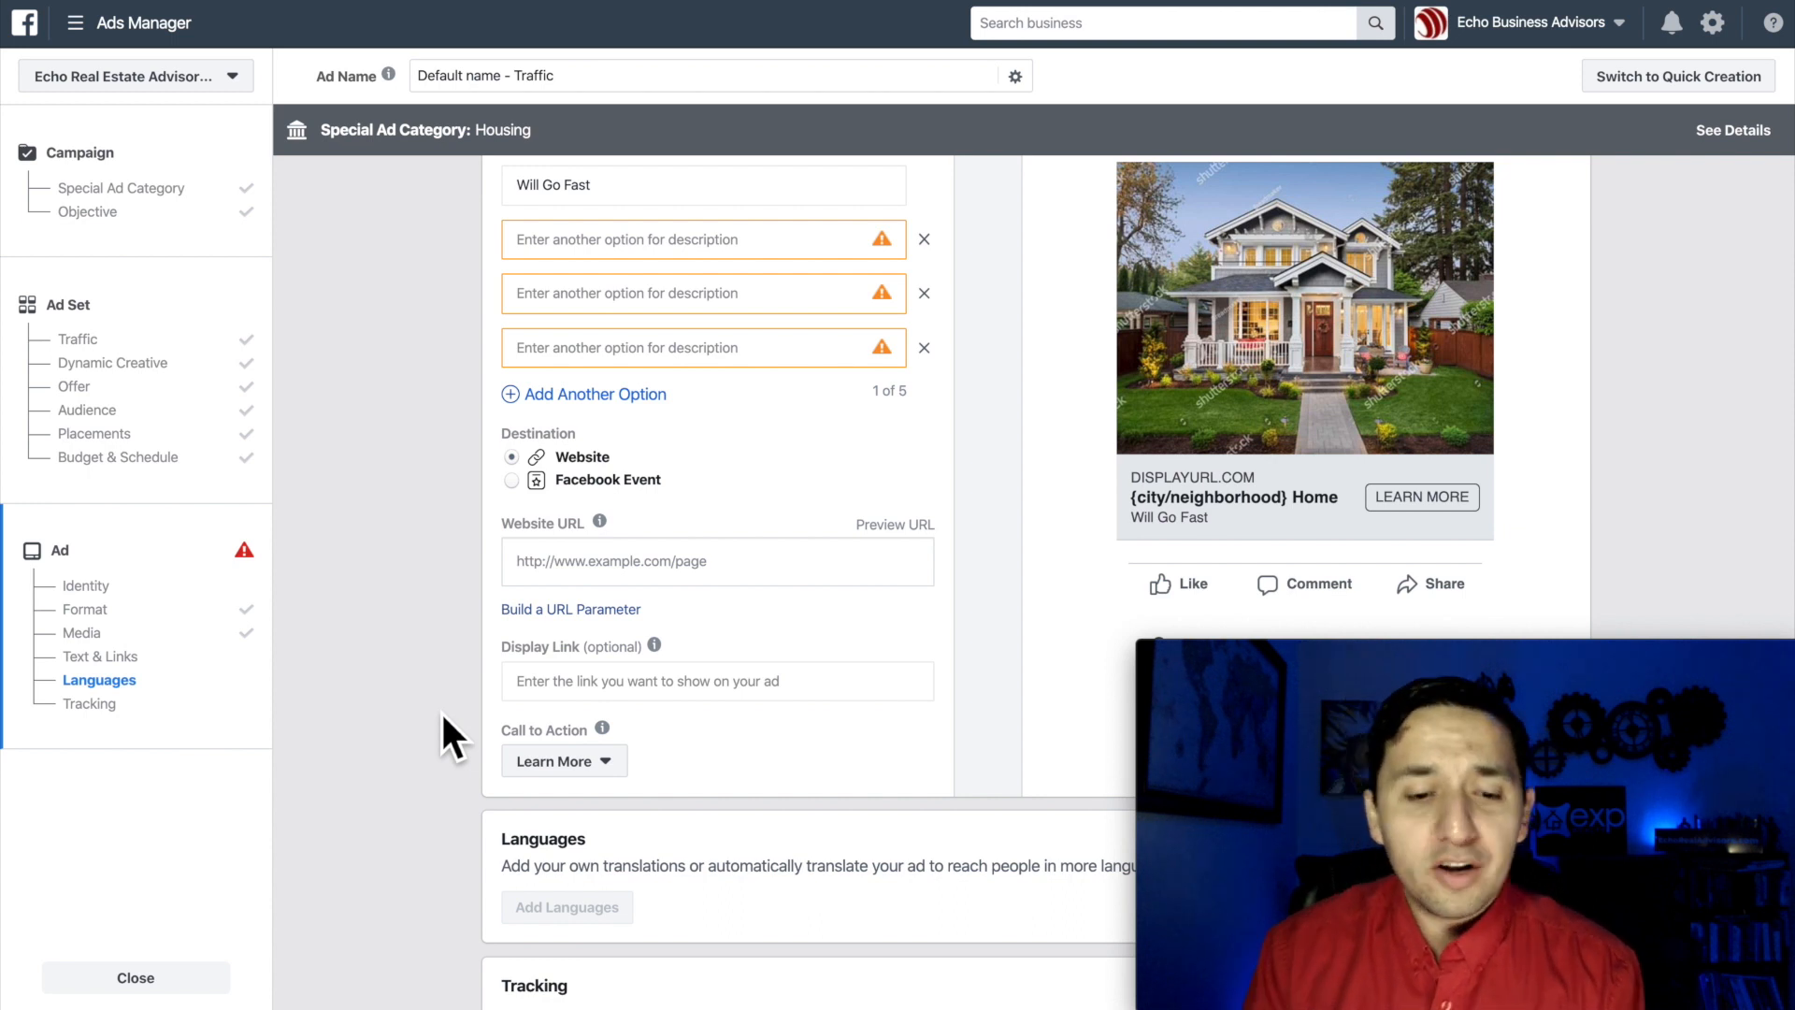
scroll(440, 710, up, 3)
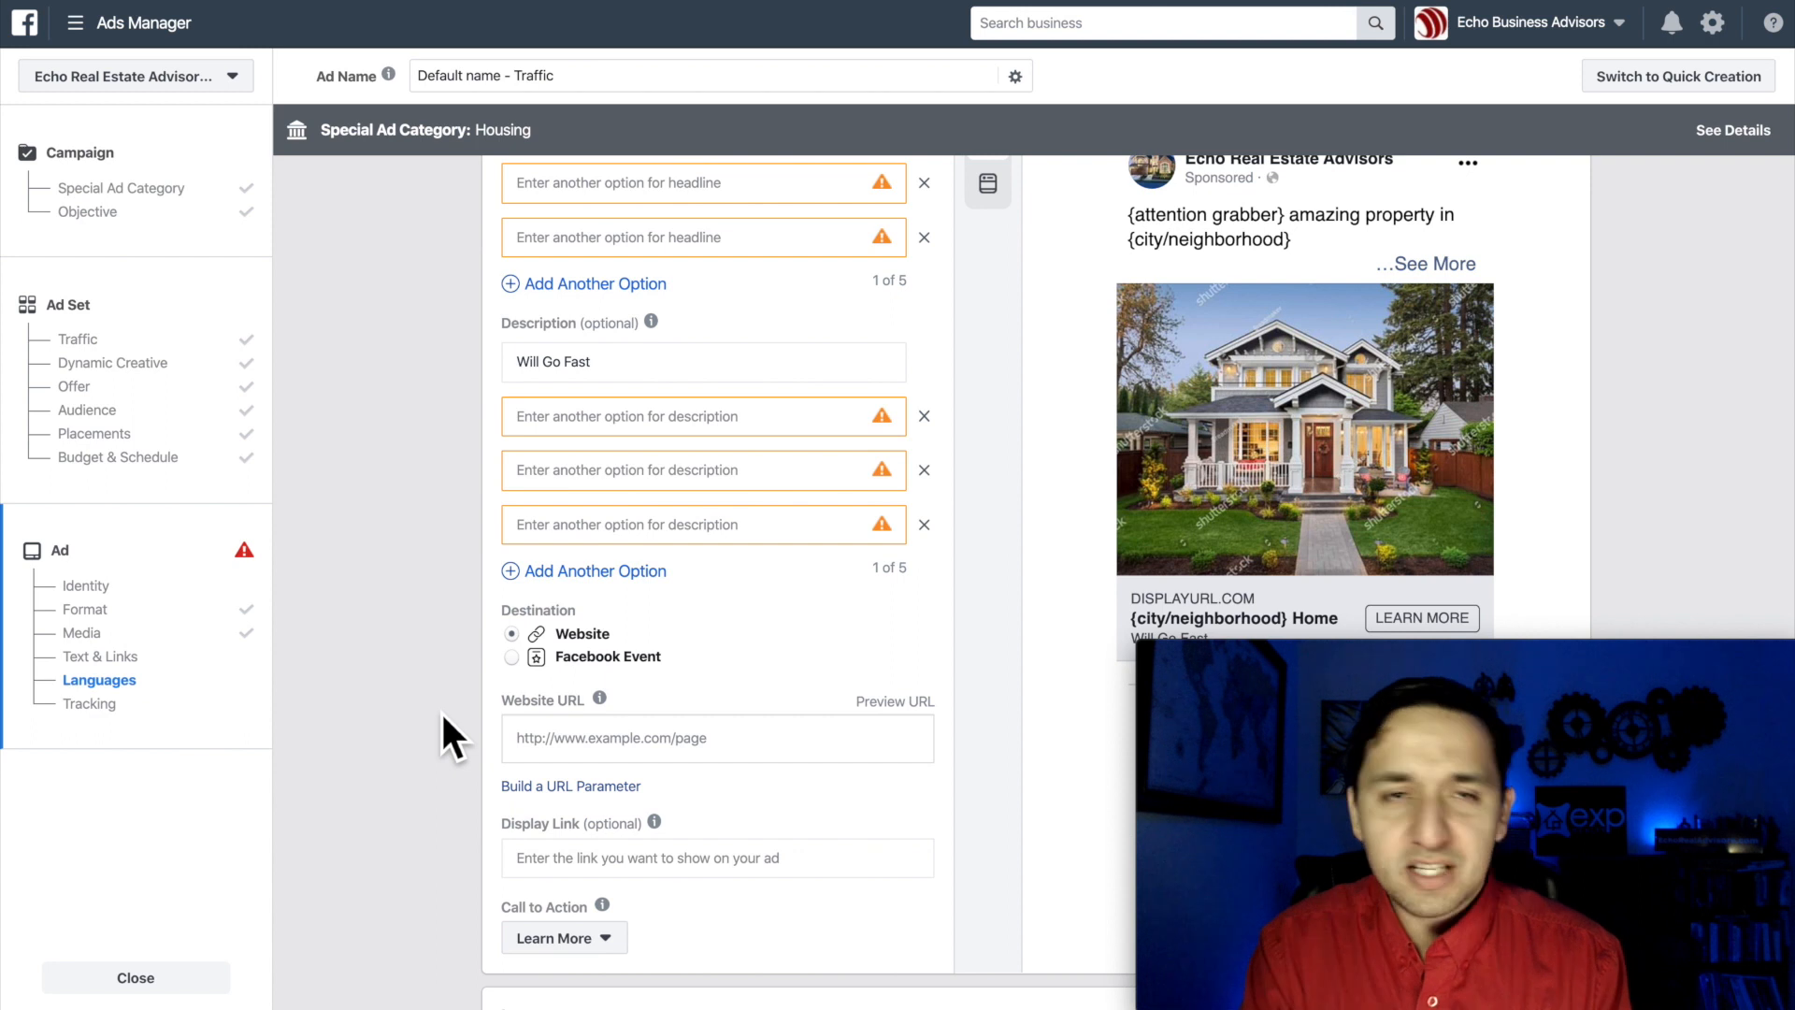
scroll(442, 716, down, 3)
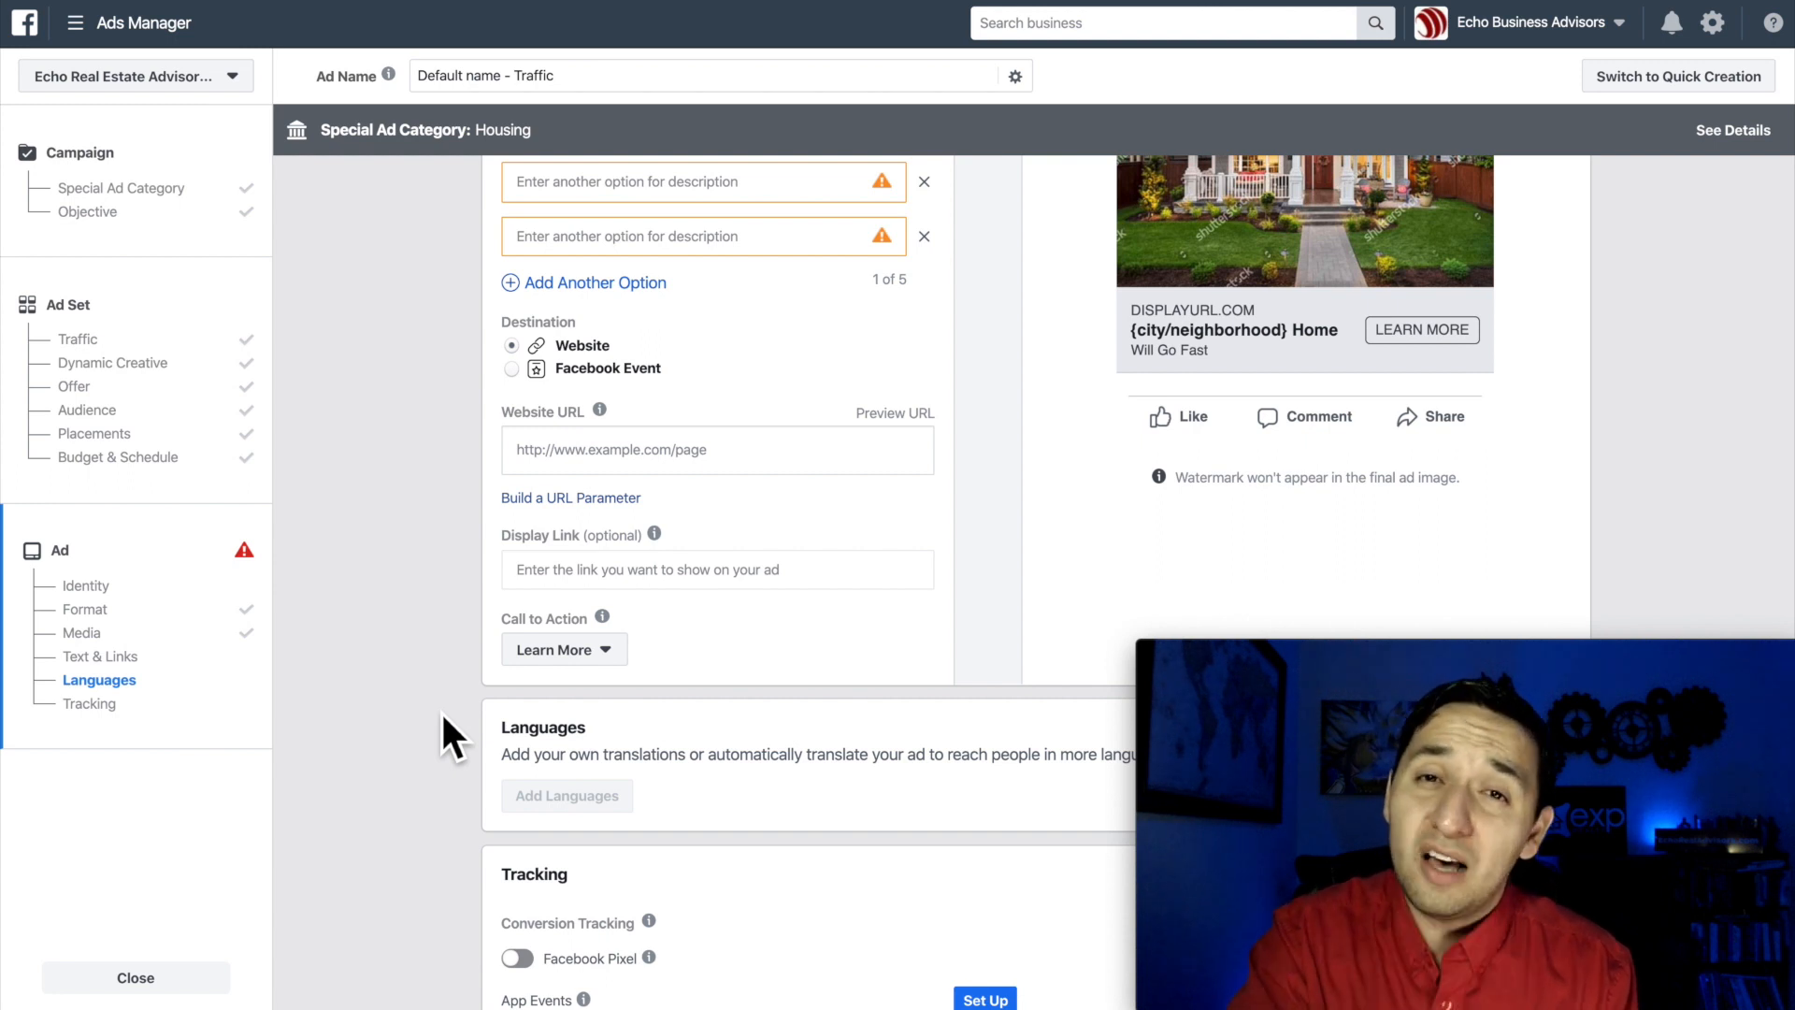
scroll(442, 716, down, 1)
scroll(440, 709, down, 3)
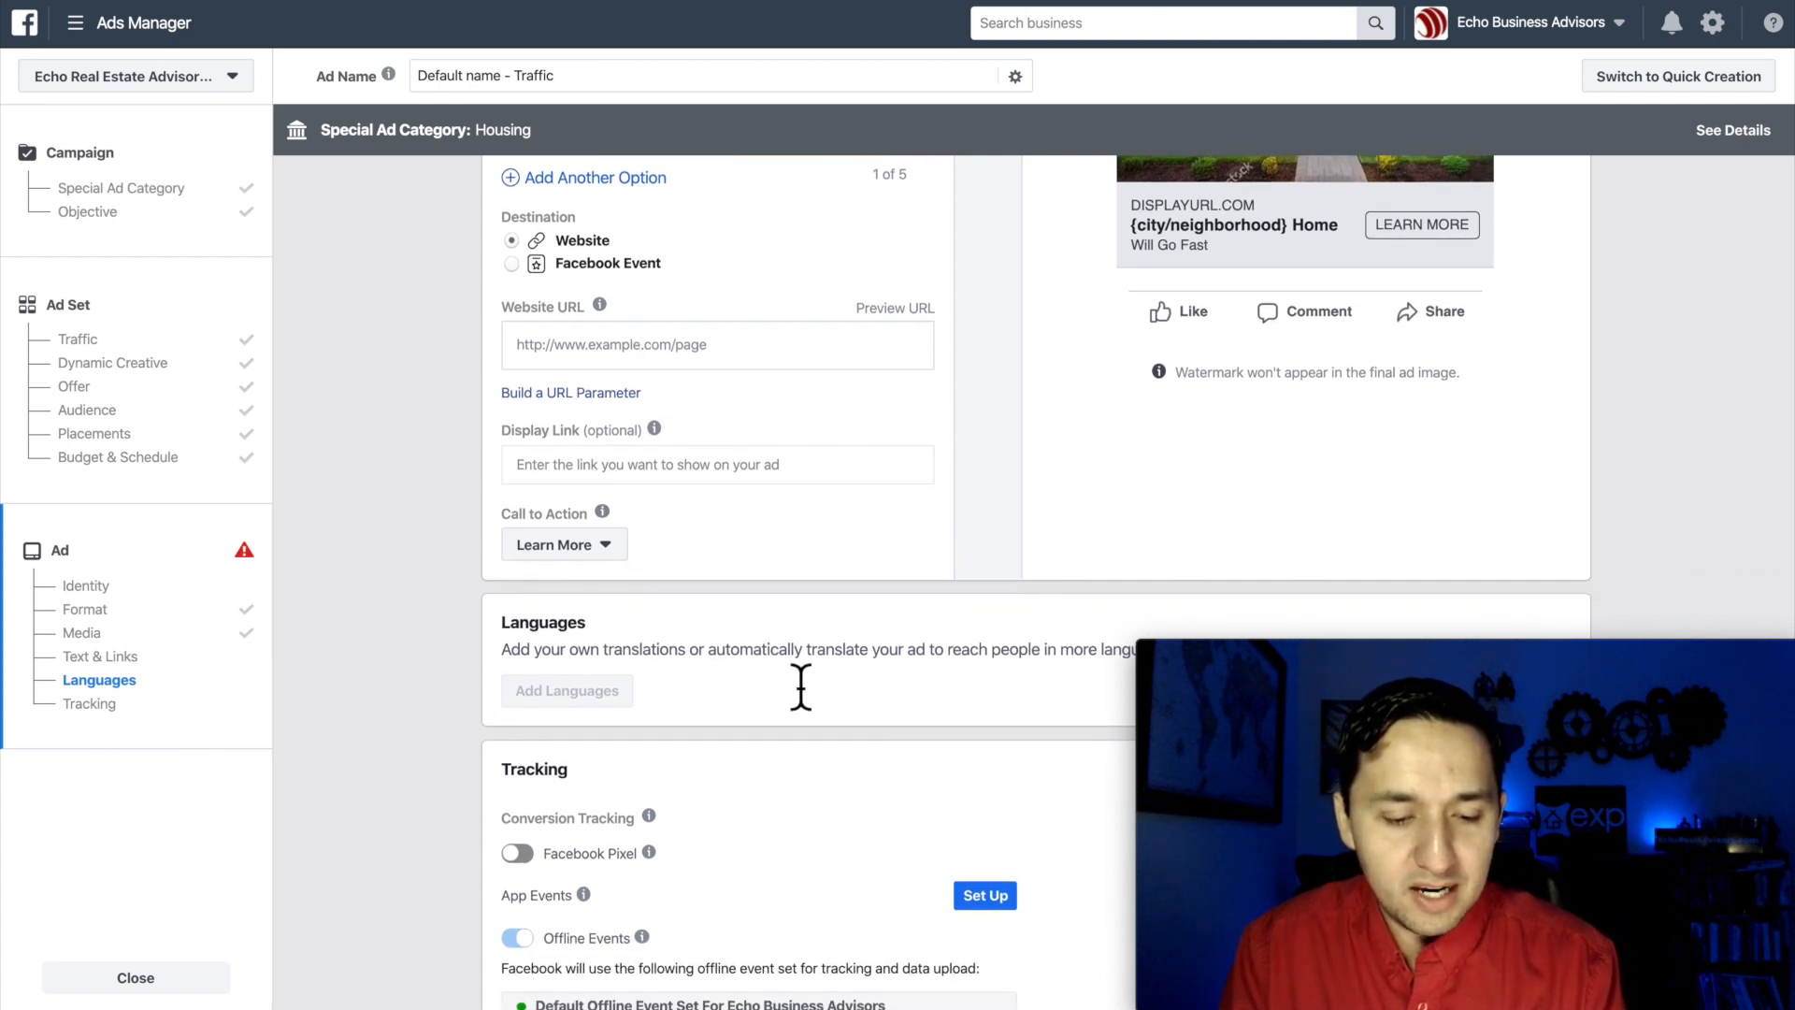
scroll(805, 688, down, 5)
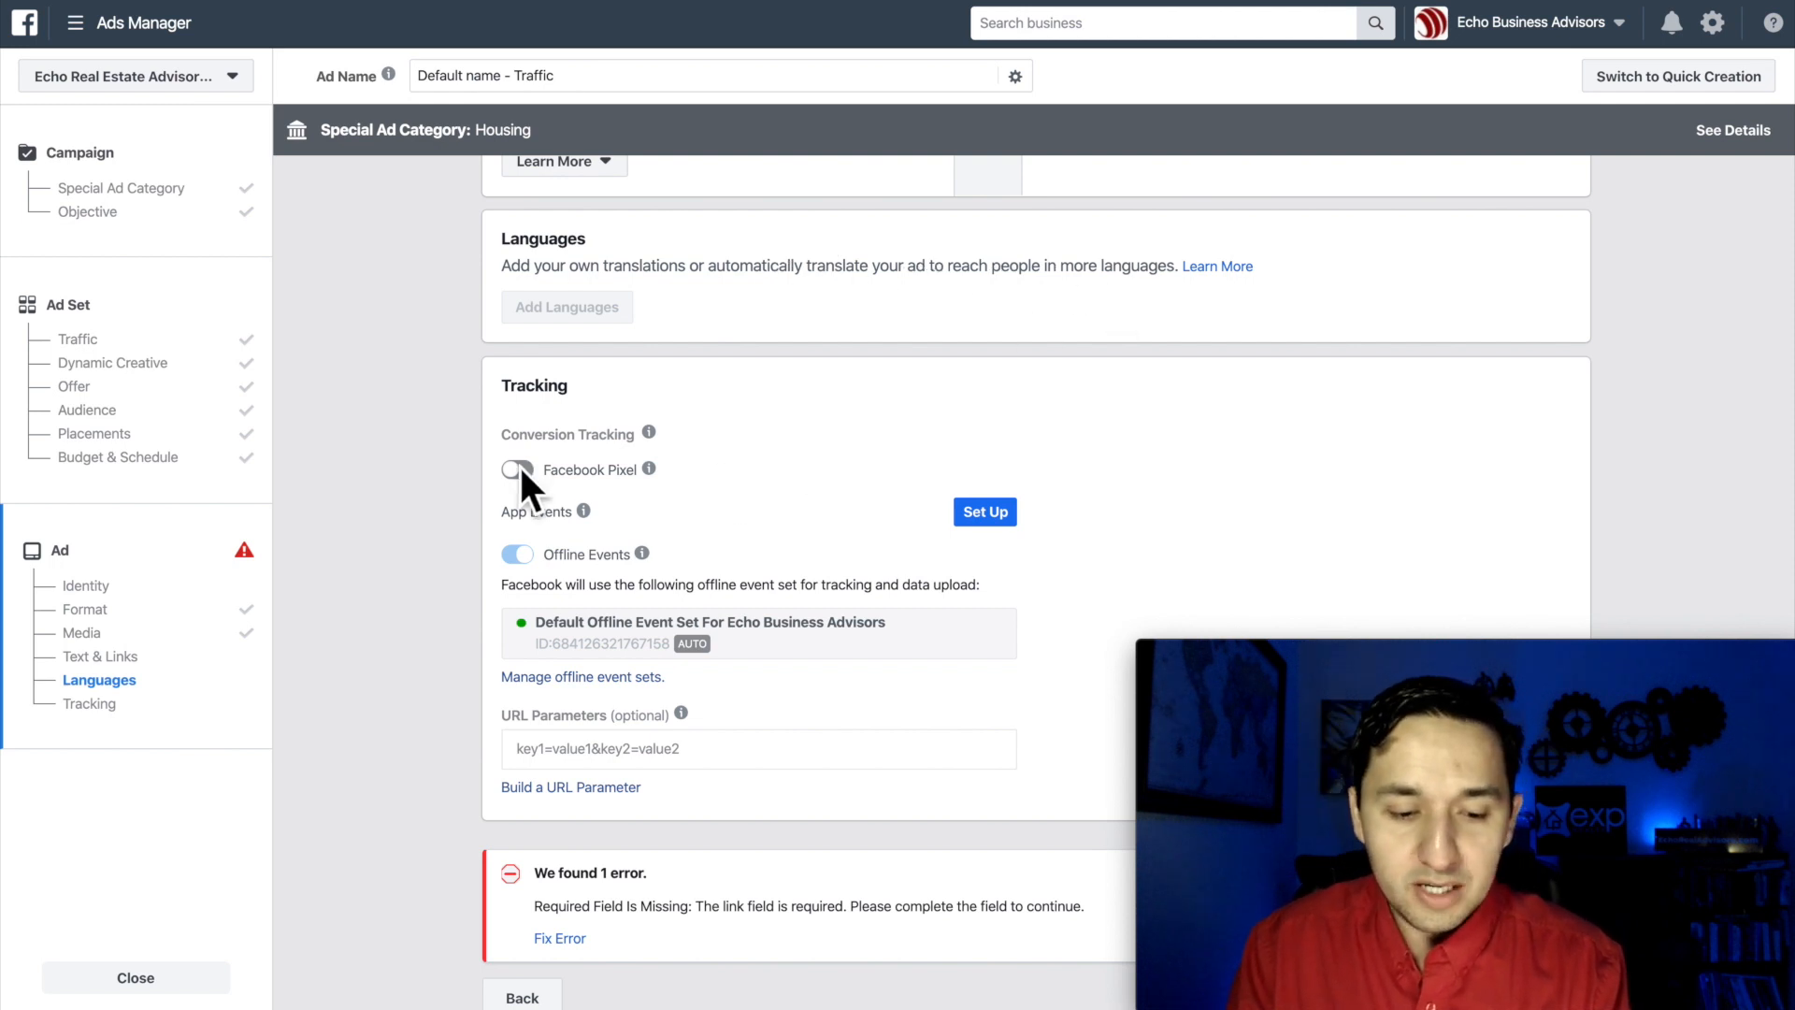
mouse_move(649, 432)
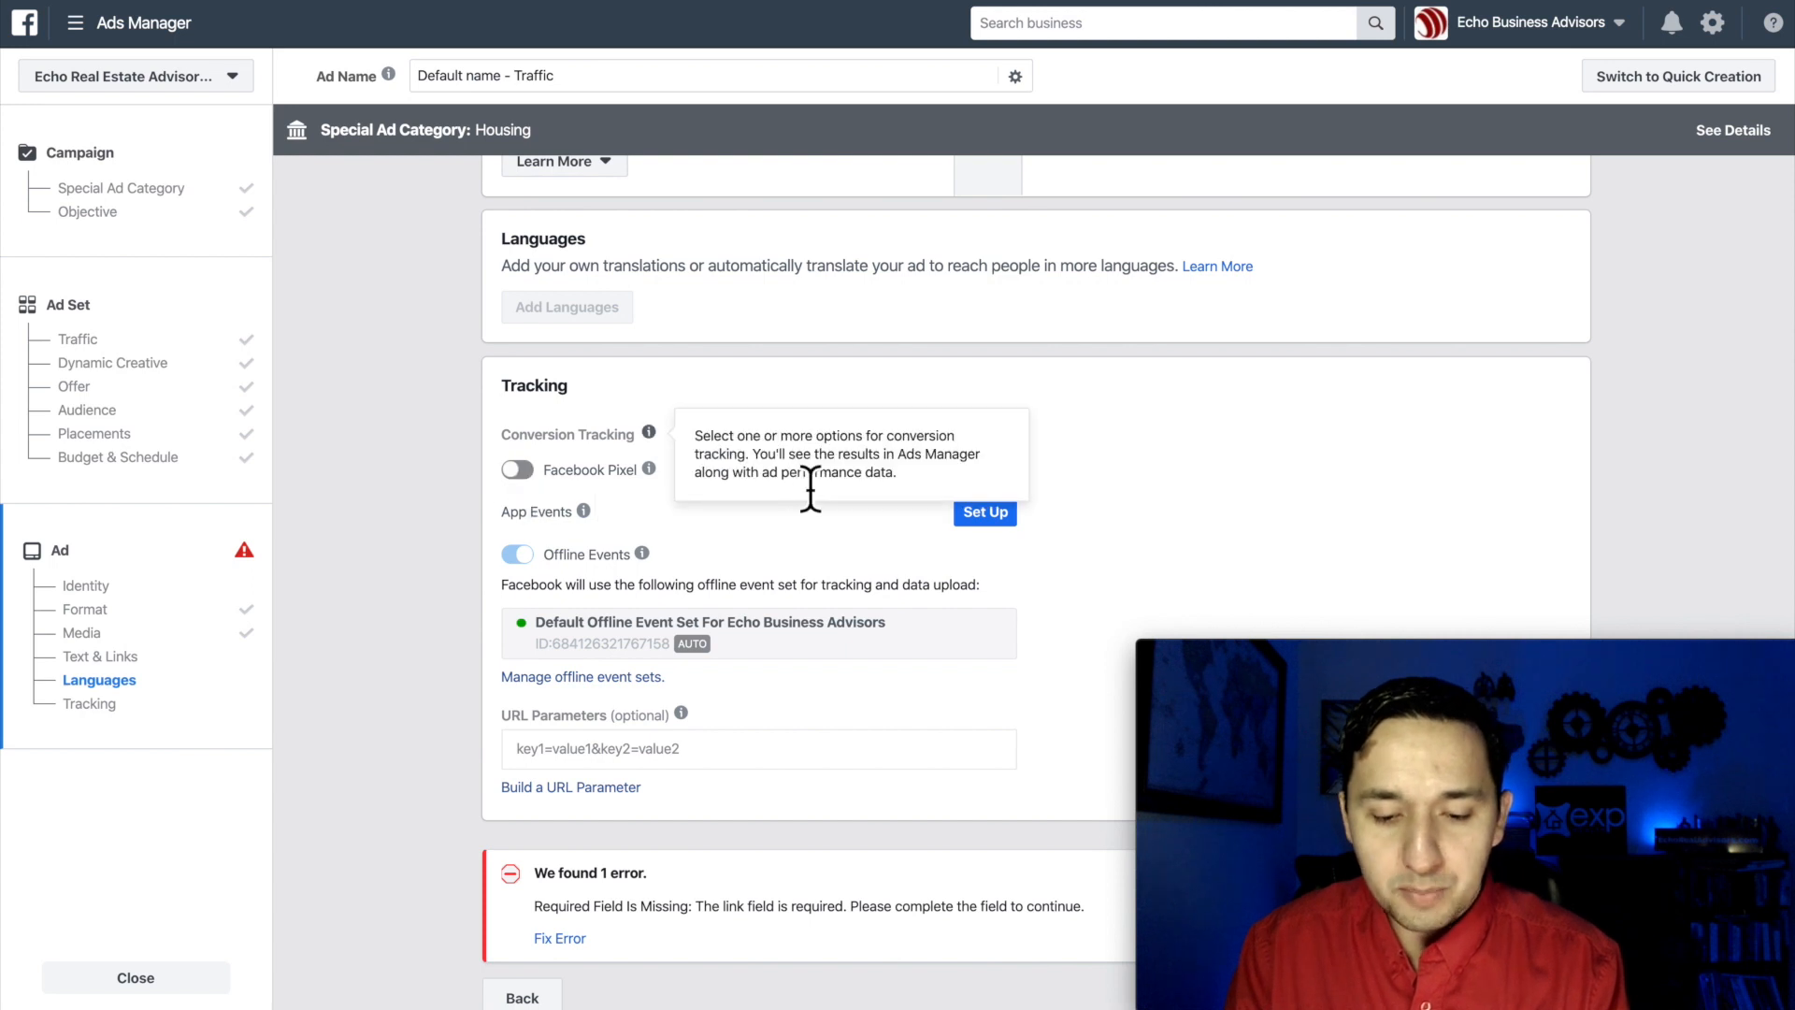